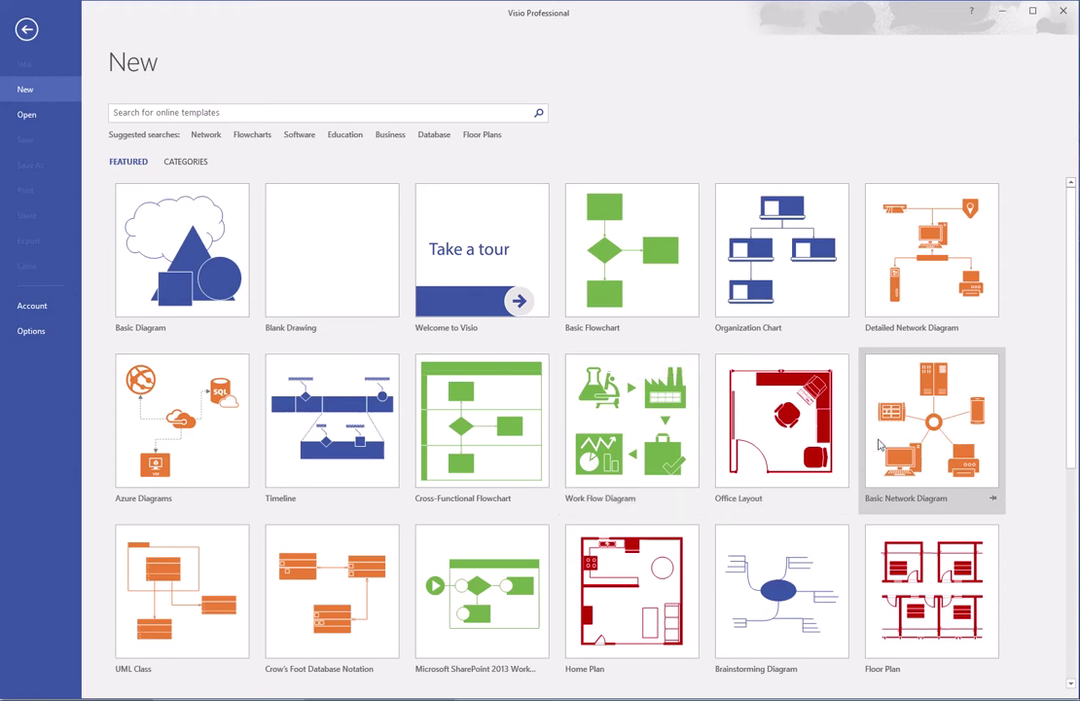
# Step: Create a US-units drawing from the Basic Network Diagram sample with three computers on one network segment, and delete its tip pane
pyautogui.click(905, 430)
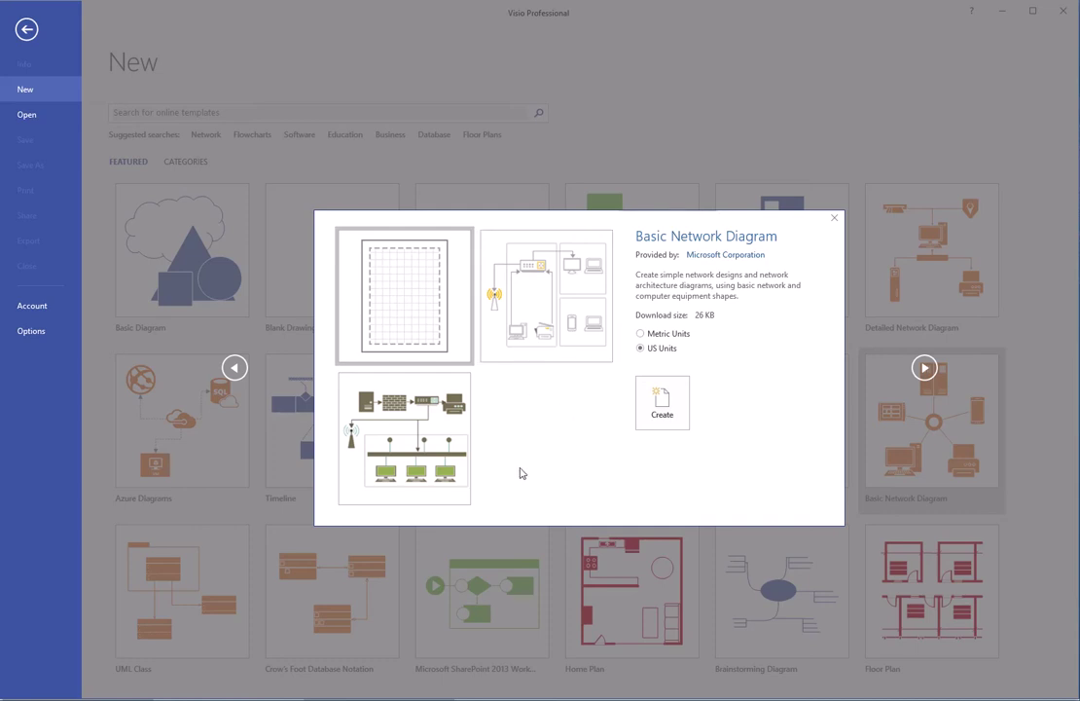
pyautogui.click(428, 451)
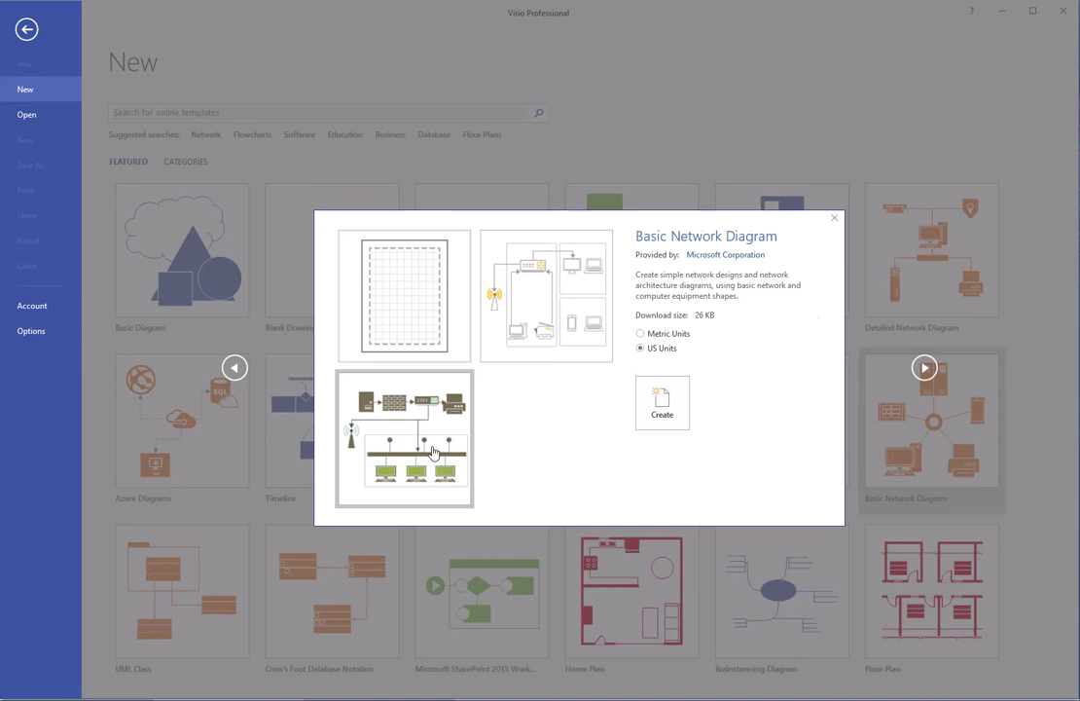
pyautogui.click(662, 420)
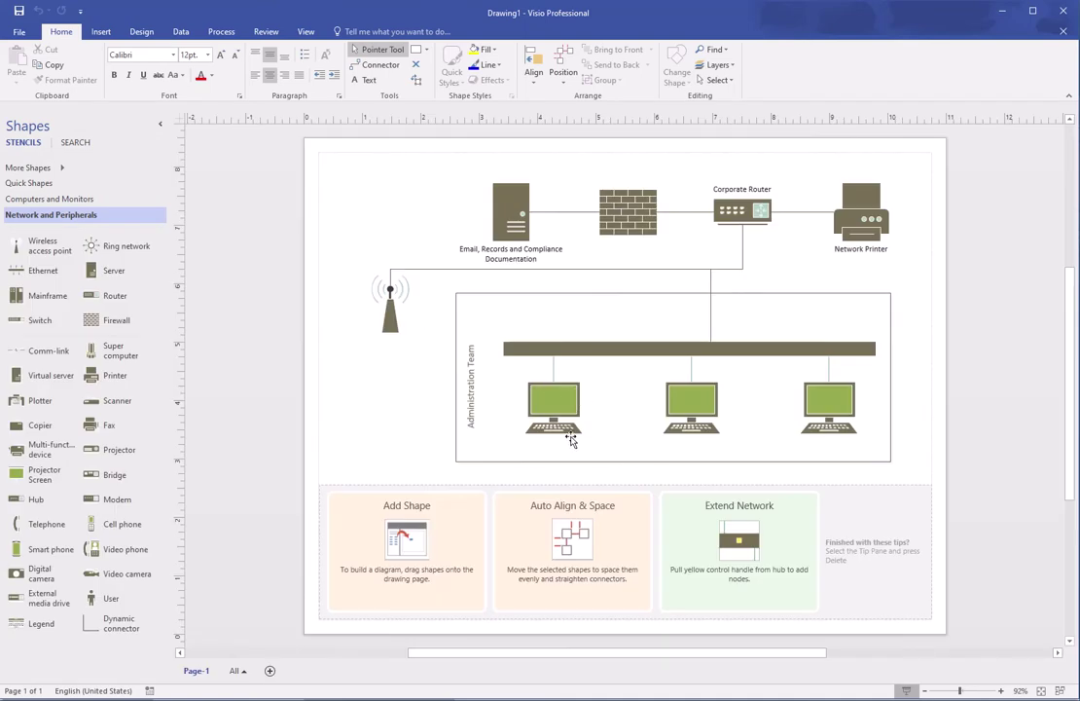
pyautogui.click(441, 512)
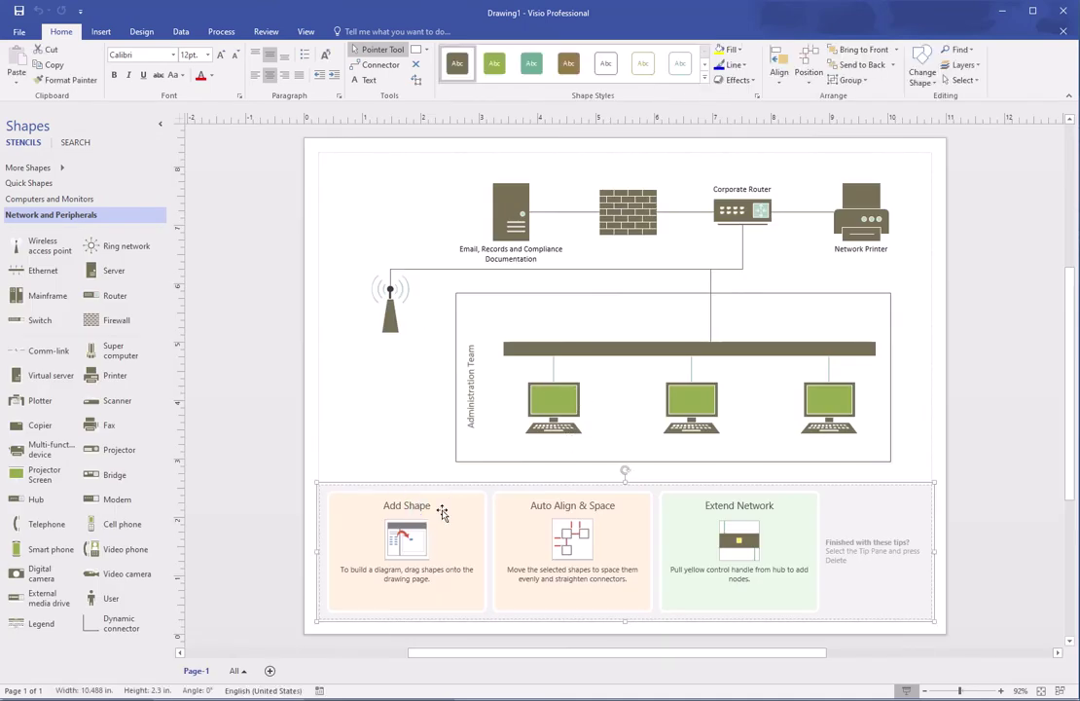
pyautogui.press('Delete')
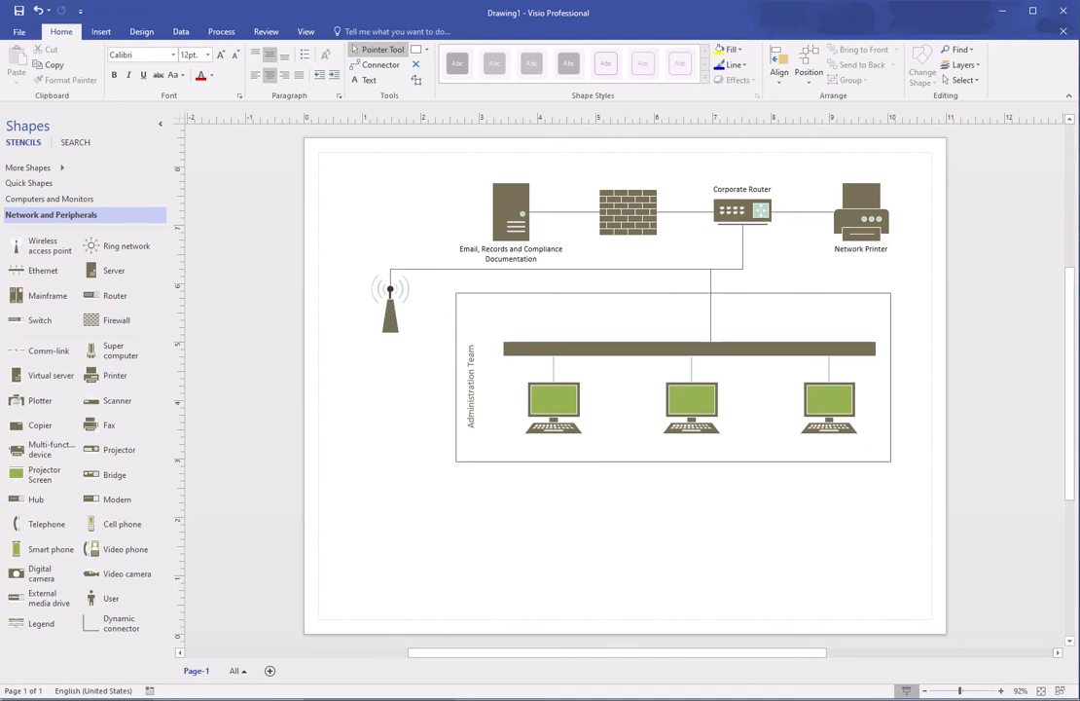
# Step: Switch to the browser and review the domain controller and client LAN diagram in the Cap Stone Project v 4.7.1 document
pyautogui.hotkey('alt', 'Tab')
pyautogui.scroll(-10, 594, 507)
pyautogui.scroll(20, 592, 507)
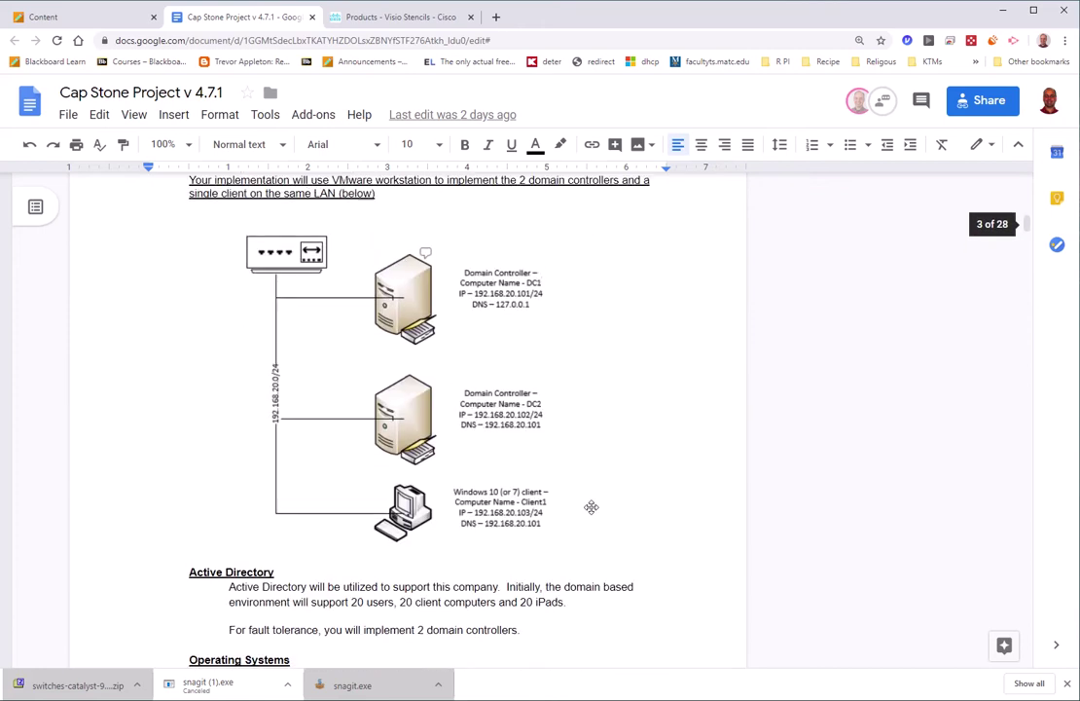
pyautogui.scroll(10, 597, 508)
pyautogui.scroll(-2, 603, 508)
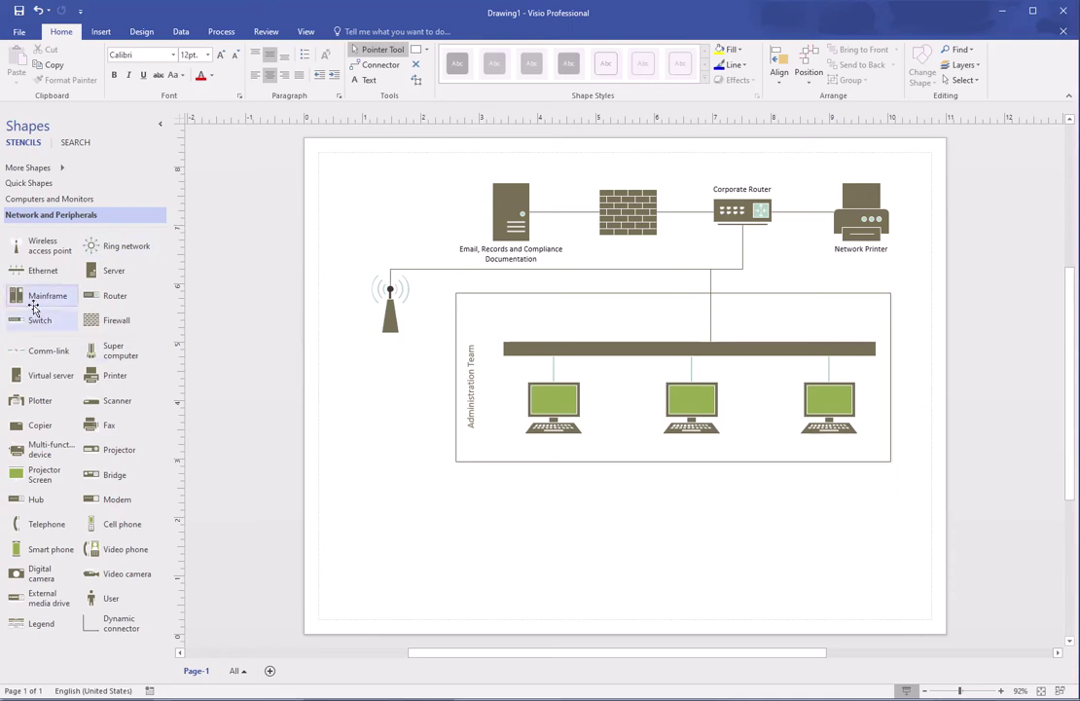
# Step: Place a Mainframe shape on the page beneath the wireless access point
pyautogui.moveTo(26, 303); pyautogui.dragTo(385, 421)
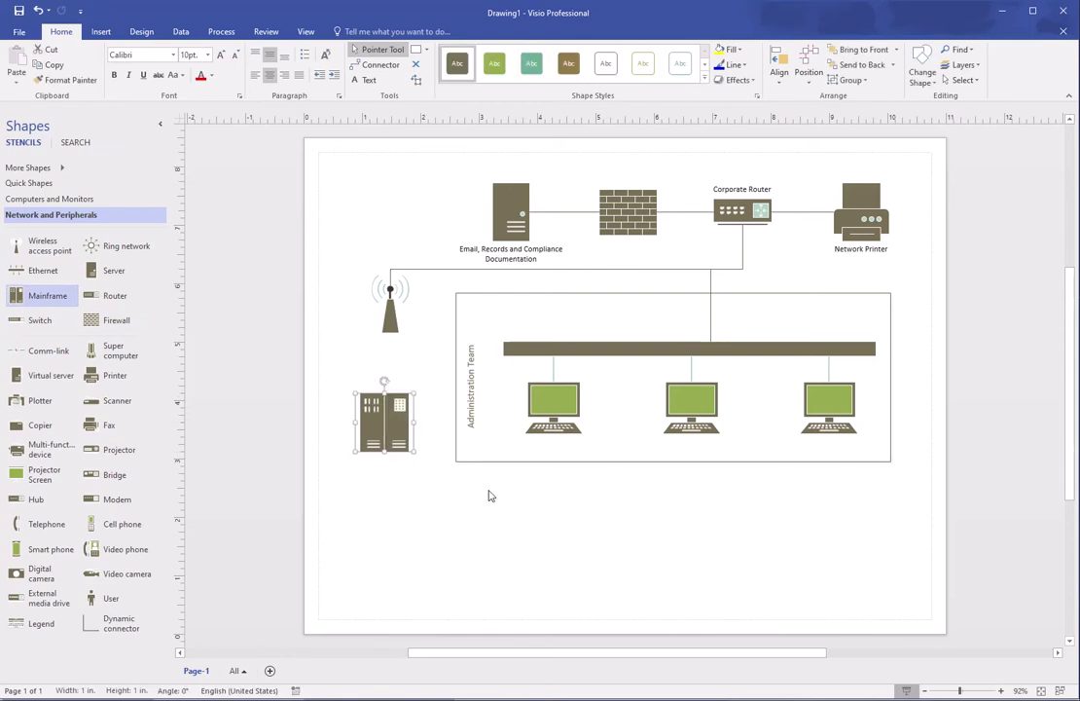
# Step: Add the Active Directory Objects, Network Symbols, Rack Mounted Servers and Servers stencils to the available network shapes
pyautogui.click(73, 185)
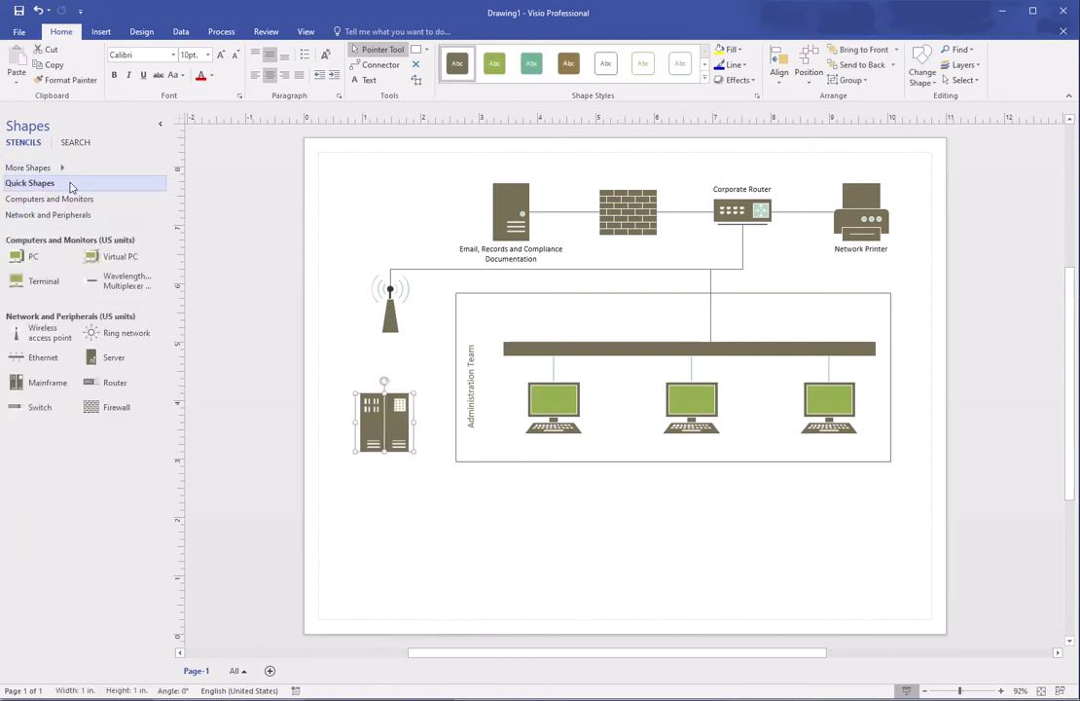
pyautogui.click(38, 170)
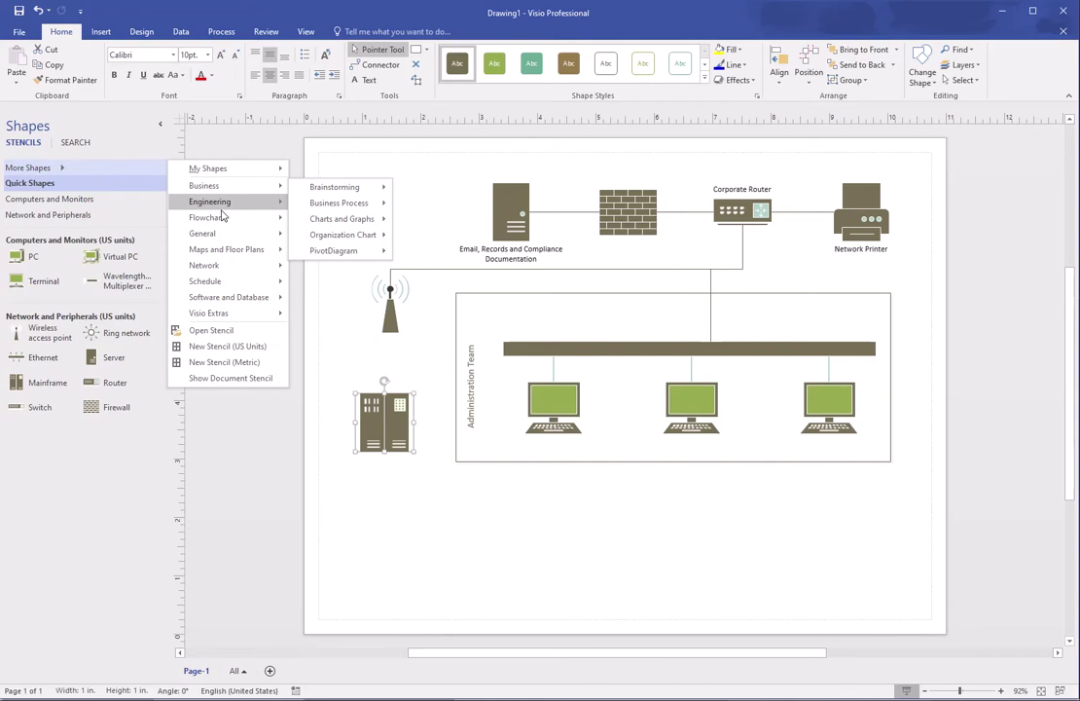
pyautogui.moveTo(216, 264)
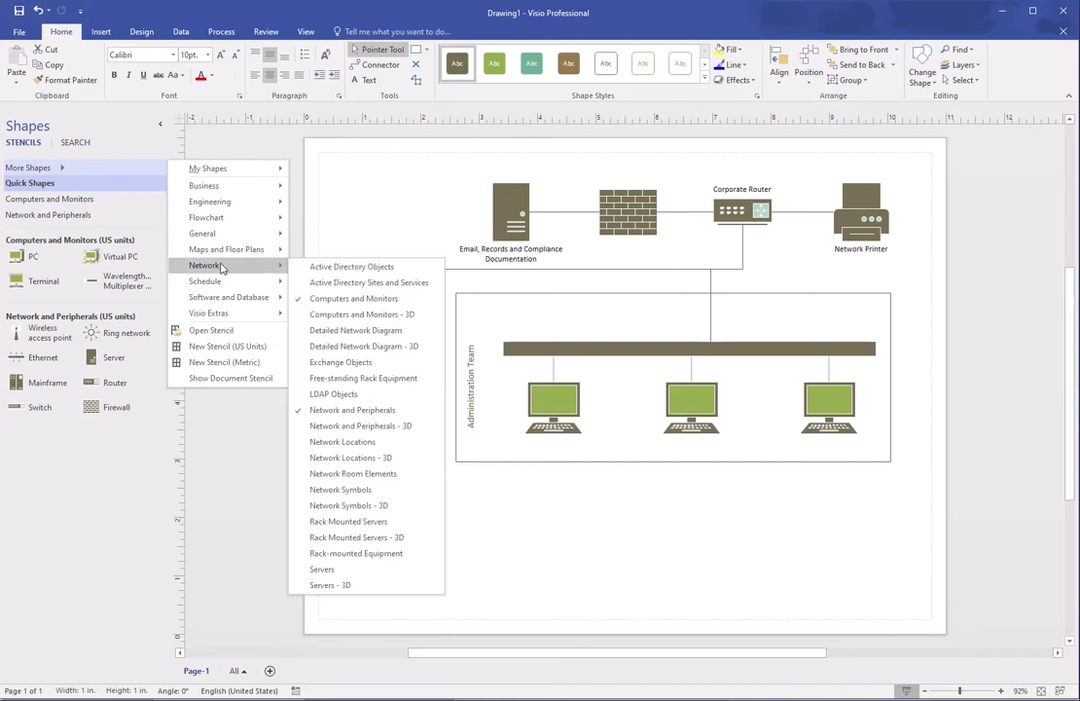
pyautogui.click(353, 269)
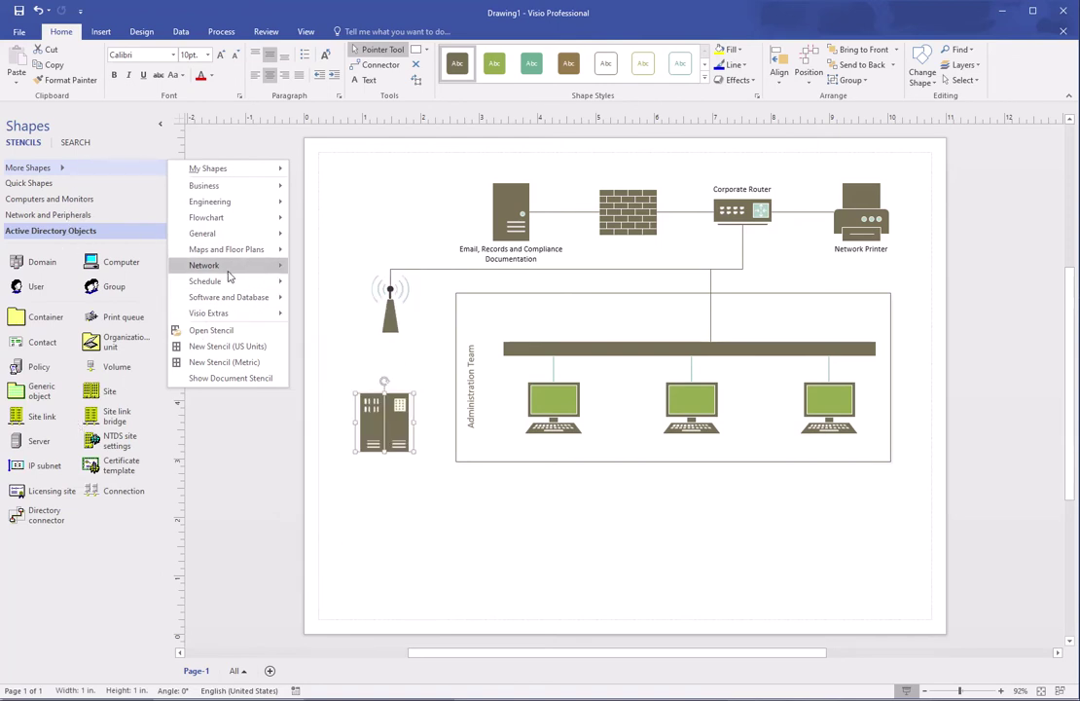
pyautogui.moveTo(234, 266)
pyautogui.click(393, 491)
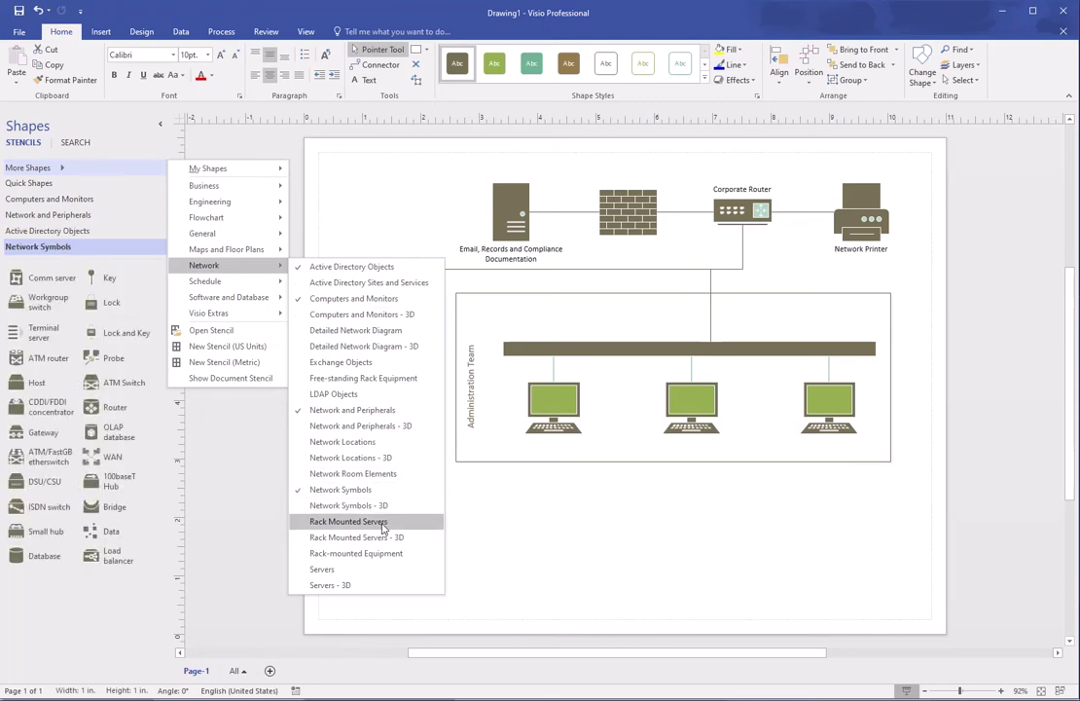
pyautogui.click(383, 523)
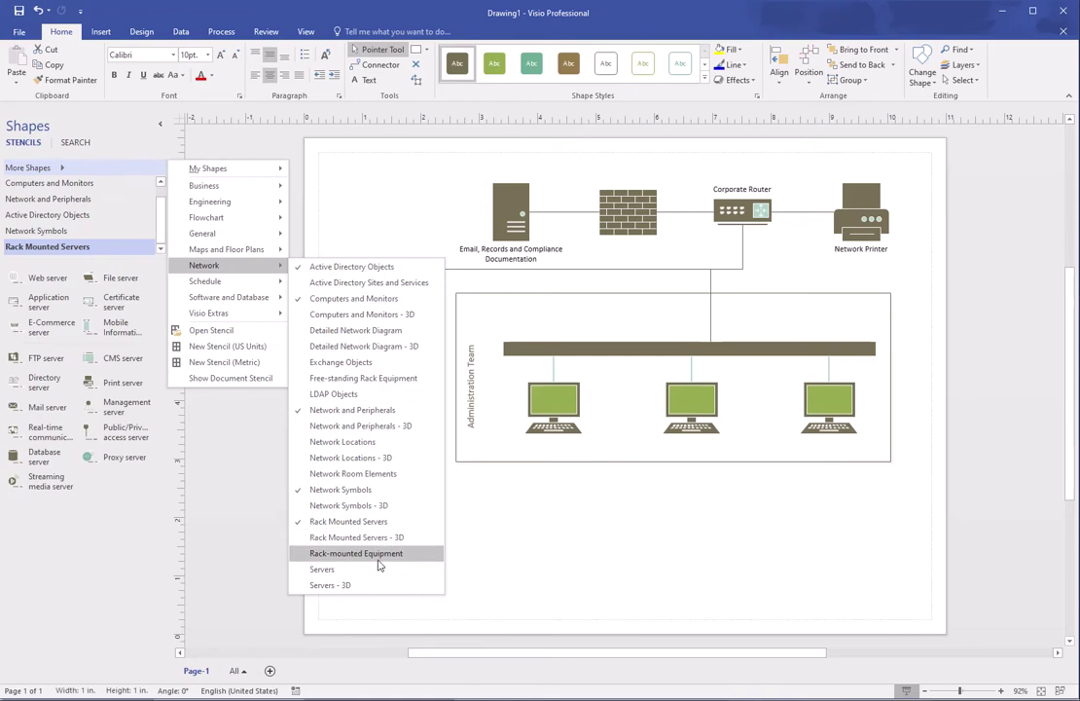
pyautogui.click(342, 569)
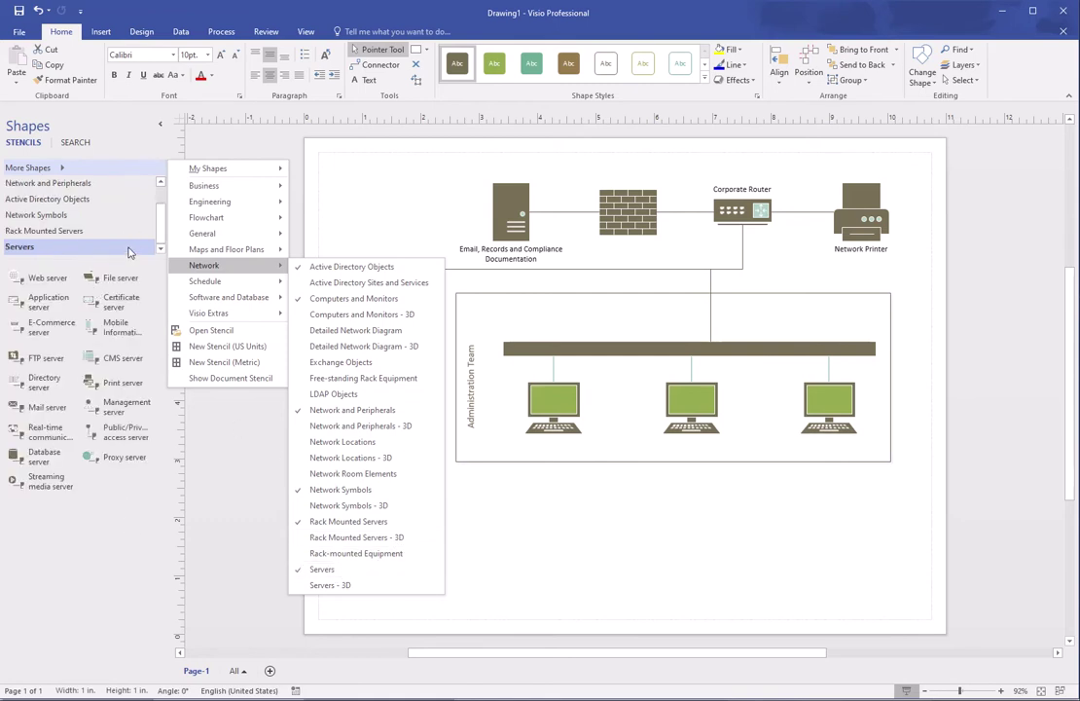
# Step: Look through the quick shapes of all open stencils and the shapes in the Network Symbols stencil
pyautogui.moveTo(159, 236); pyautogui.dragTo(161, 212)
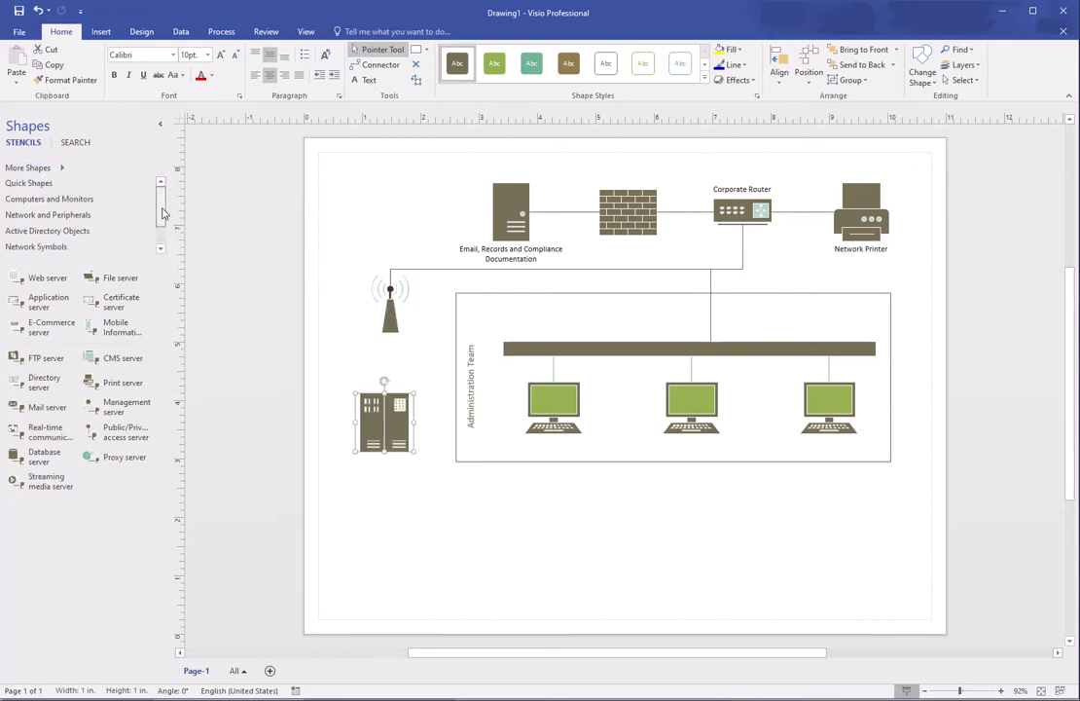
pyautogui.click(43, 186)
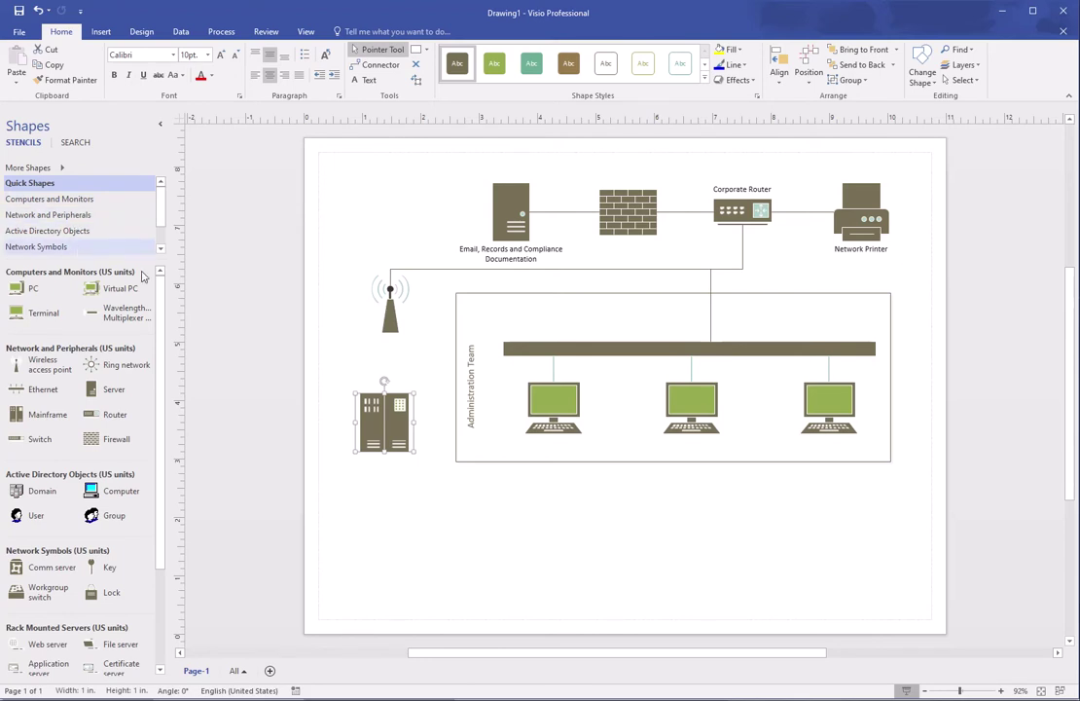
pyautogui.scroll(-3, 156, 419)
pyautogui.scroll(3, 146, 350)
pyautogui.scroll(-1, 162, 215)
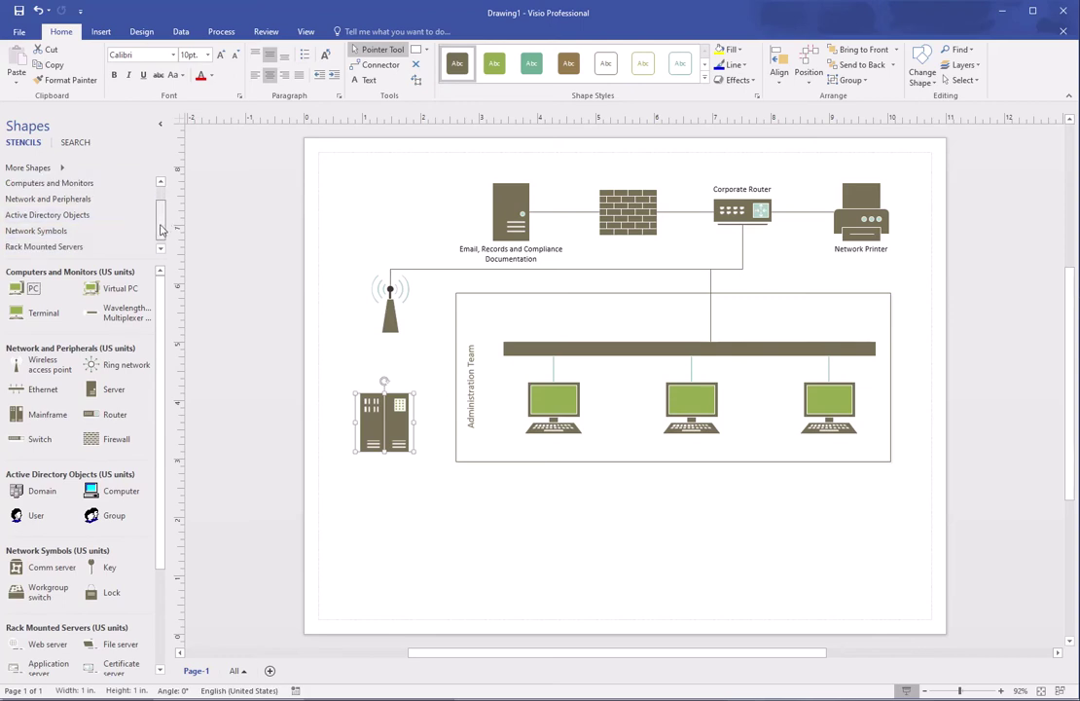
pyautogui.click(74, 233)
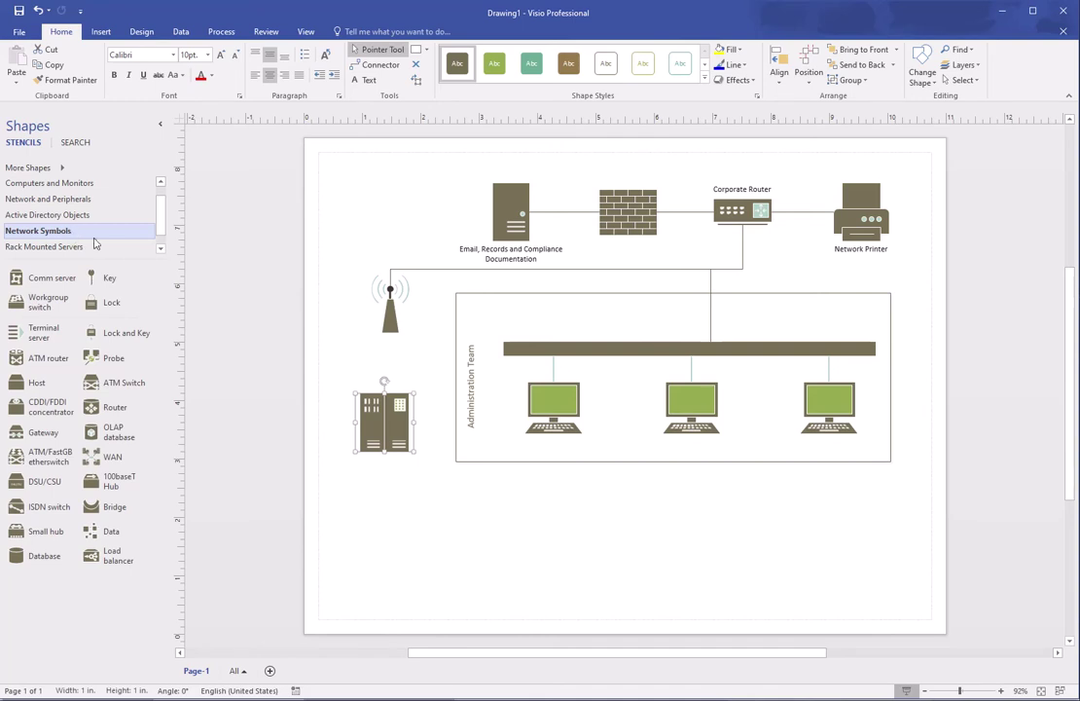
pyautogui.scroll(-1, 76, 217)
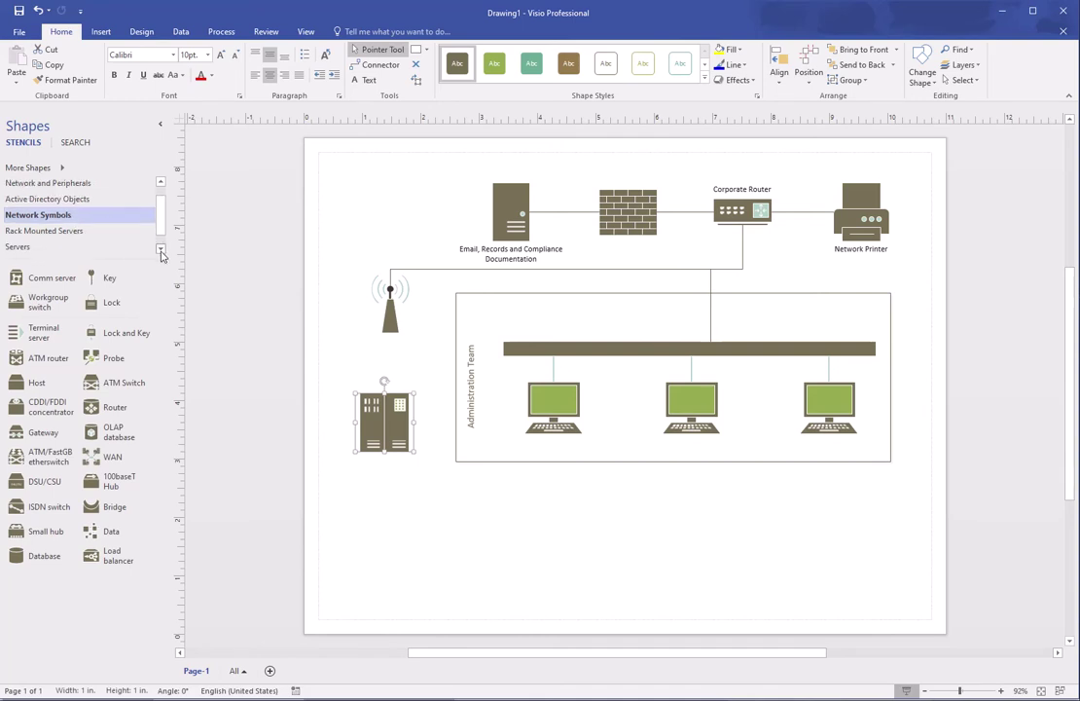
# Step: Place a Switch below the mainframe and a Firewall below the Administration Team box, using the Network and Peripherals stencil
pyautogui.click(82, 187)
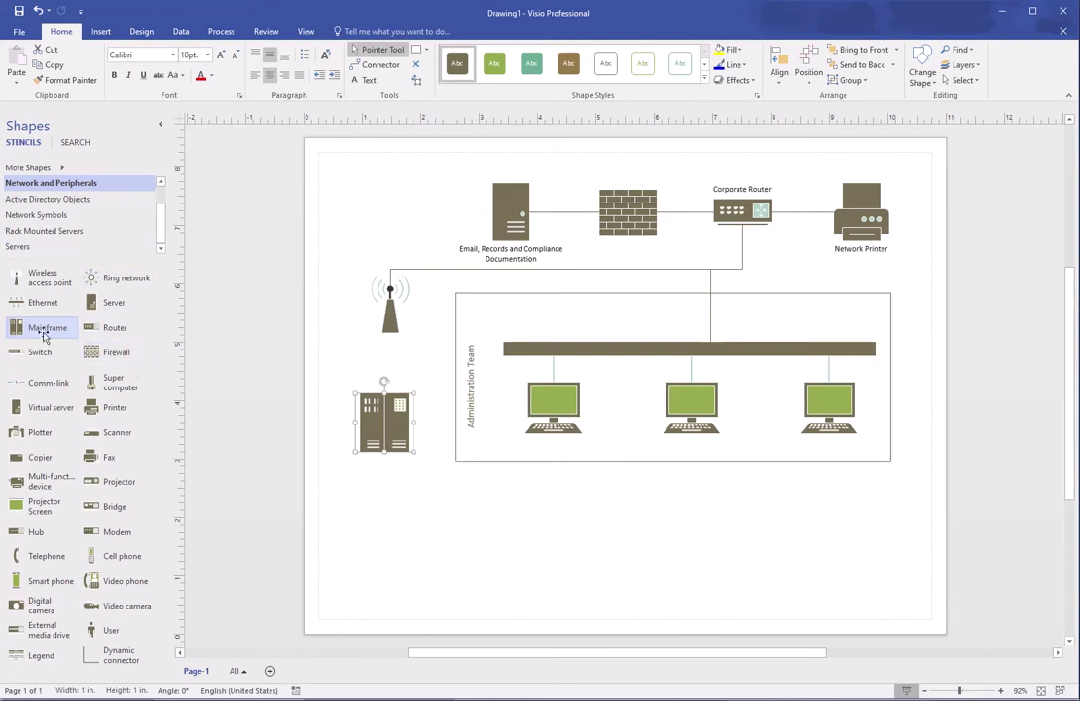
pyautogui.moveTo(37, 352); pyautogui.dragTo(389, 504)
pyautogui.moveTo(109, 351); pyautogui.dragTo(498, 569)
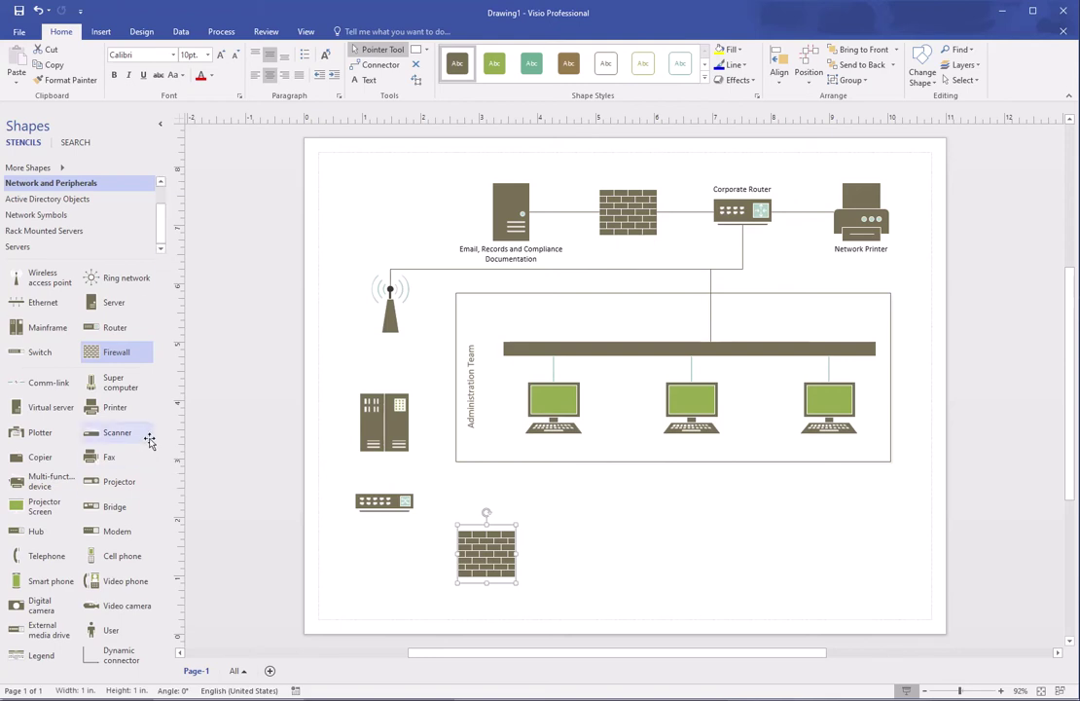
# Step: Search the shapes for "pc" and place the Computers and Monitors PC below the Administration Team box, beyond the new firewall
pyautogui.click(49, 215)
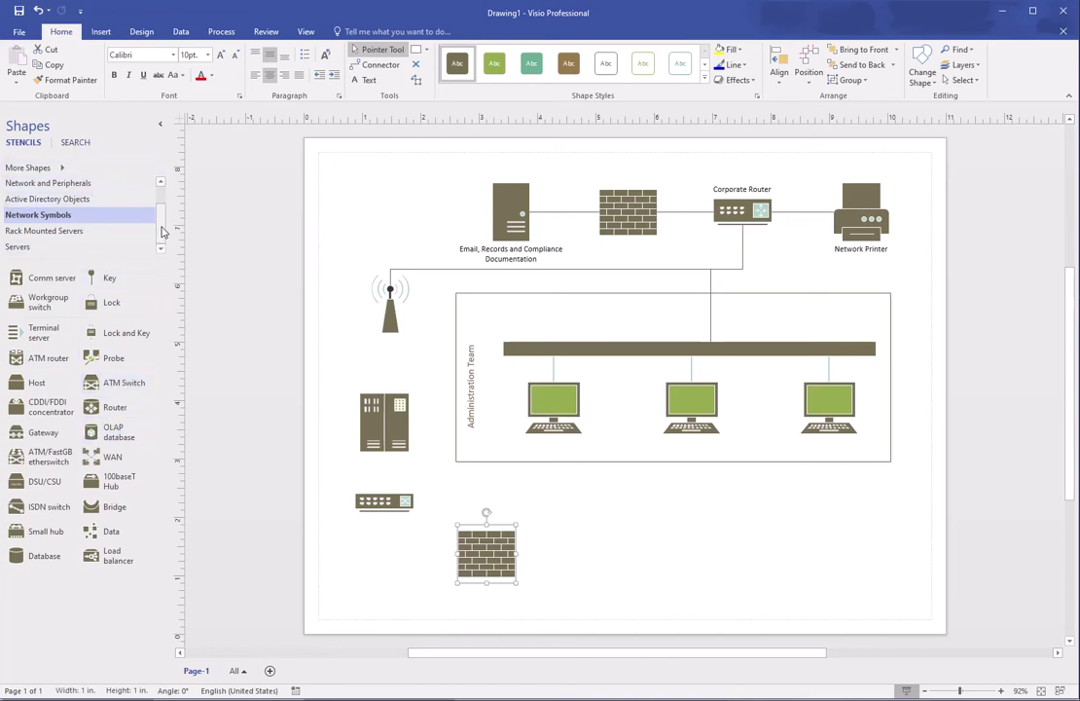
pyautogui.scroll(2, 121, 171)
pyautogui.click(78, 143)
pyautogui.click(78, 167)
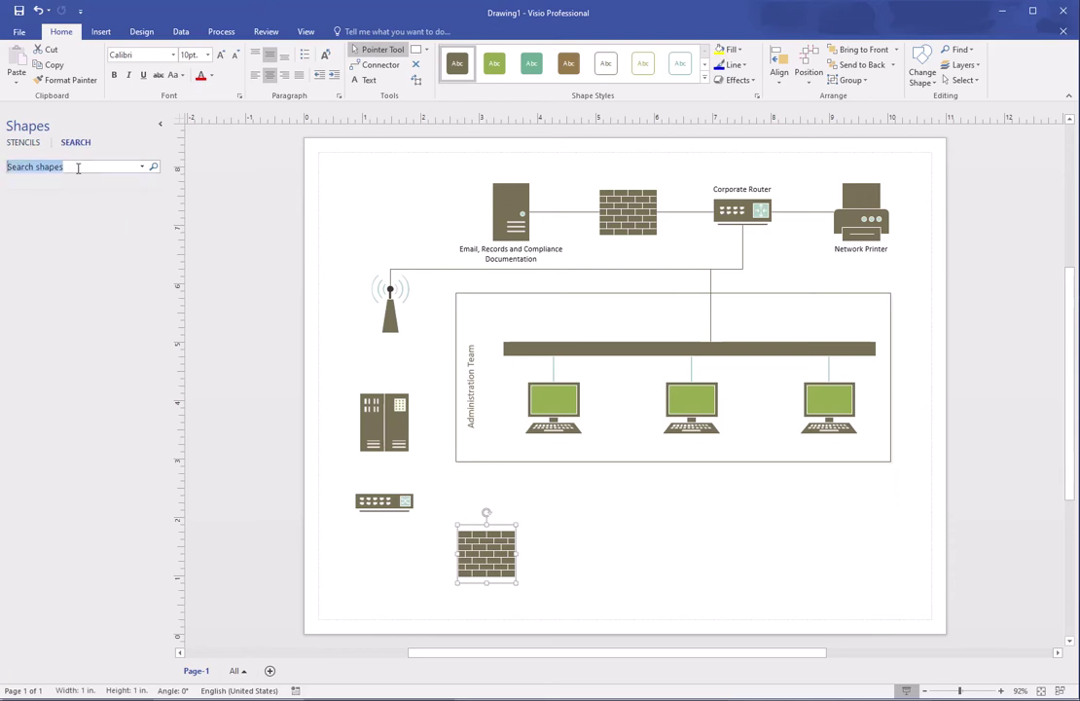
pyautogui.write('p')
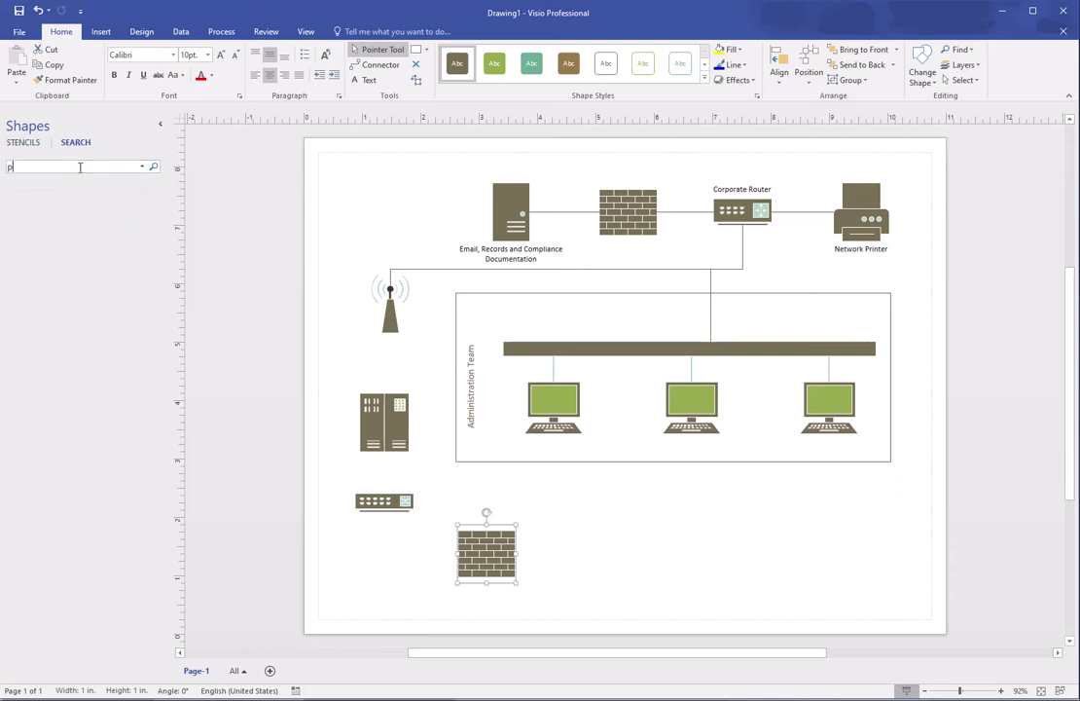
pyautogui.write('c')
pyautogui.press('Return')
pyautogui.moveTo(97, 217); pyautogui.dragTo(671, 550)
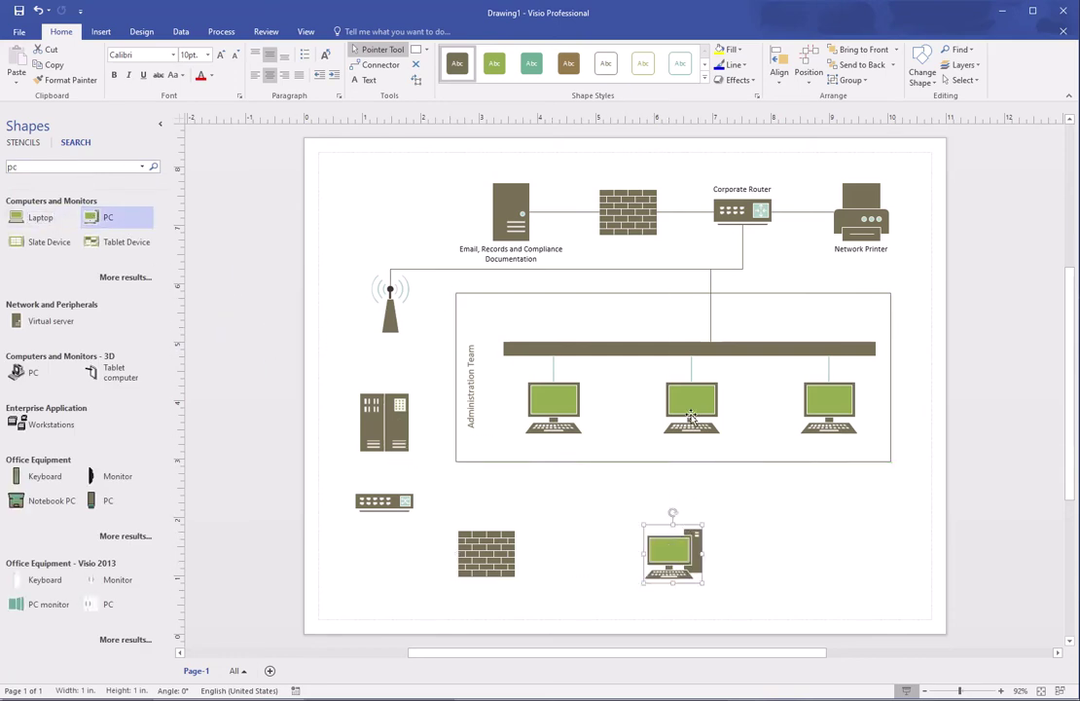
# Step: Search the shapes for "tablet" and place a Tablet Device and a 3D Tablet computer below the Administration Team box
pyautogui.click(49, 163)
pyautogui.write('tablet')
pyautogui.press('Return')
pyautogui.moveTo(24, 218); pyautogui.dragTo(818, 550)
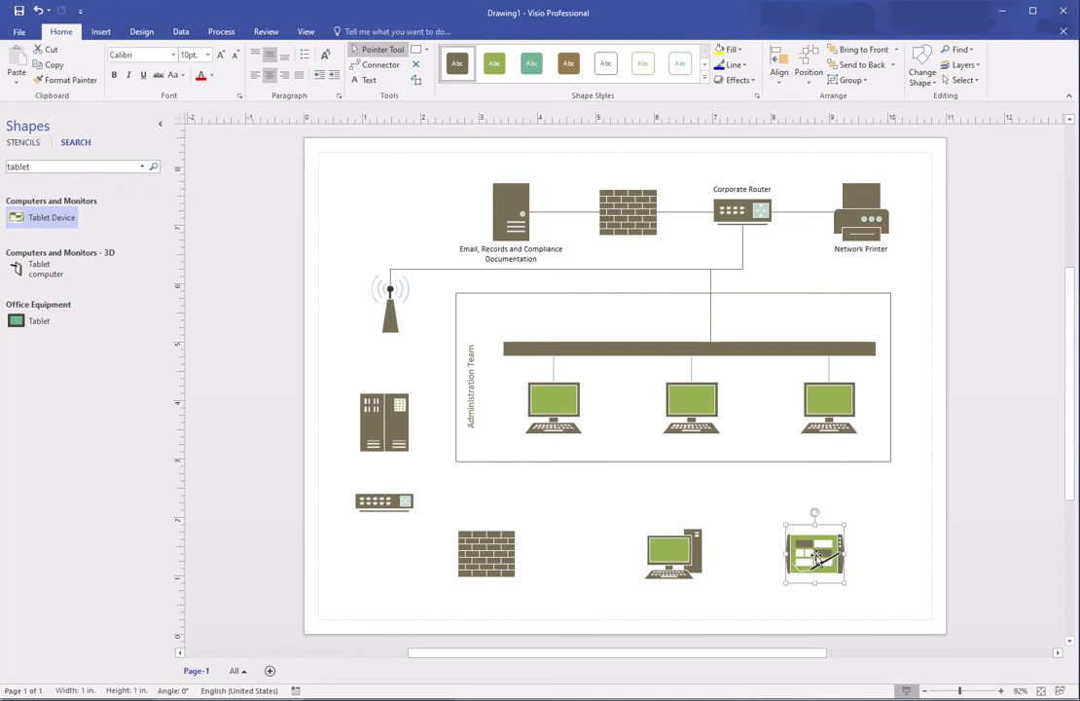
pyautogui.moveTo(29, 270); pyautogui.dragTo(578, 513)
# Step: Delete the green Tablet Device and the mainframe from the page
pyautogui.click(801, 548)
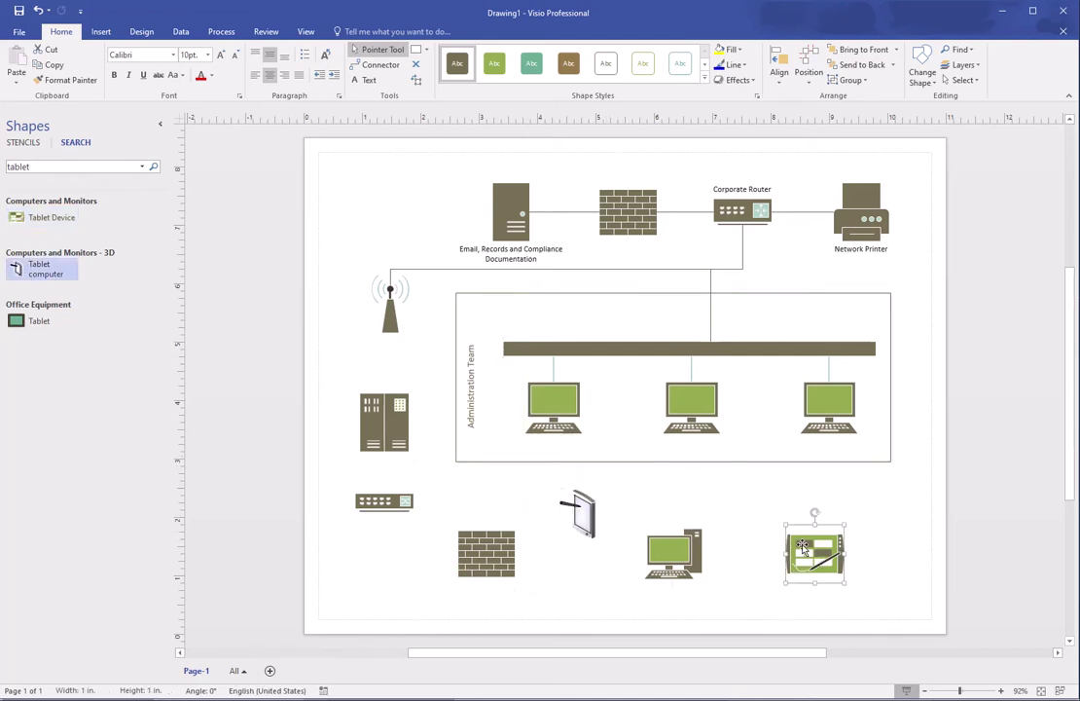
pyautogui.press('Delete')
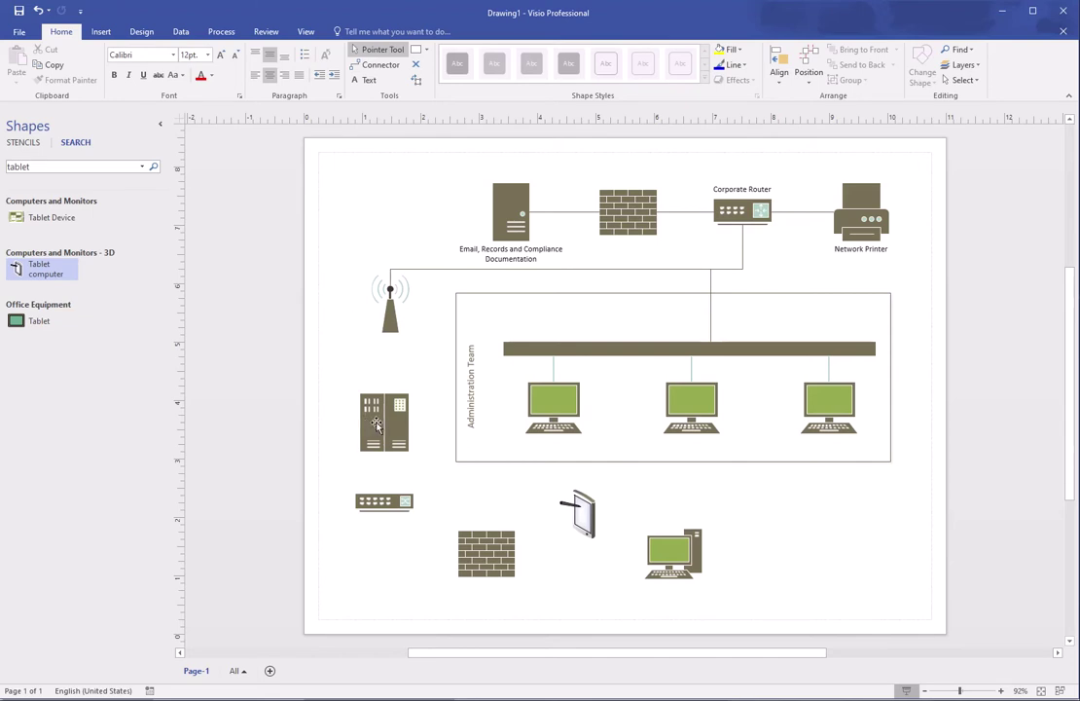
pyautogui.moveTo(376, 425); pyautogui.dragTo(763, 519)
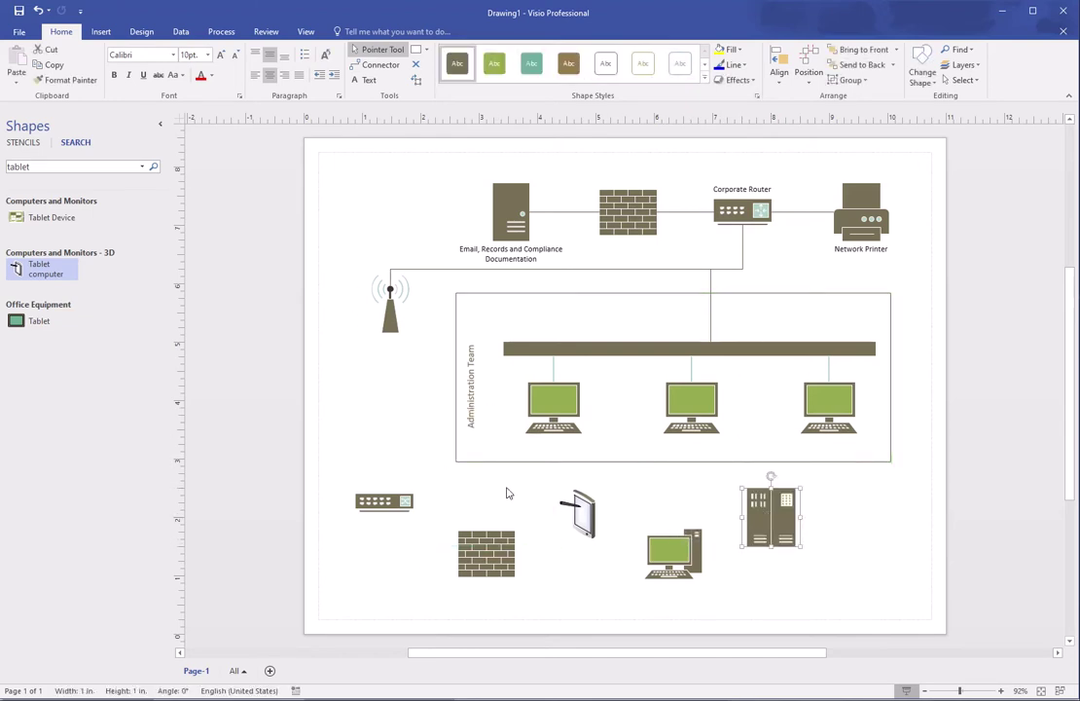
pyautogui.press('Delete')
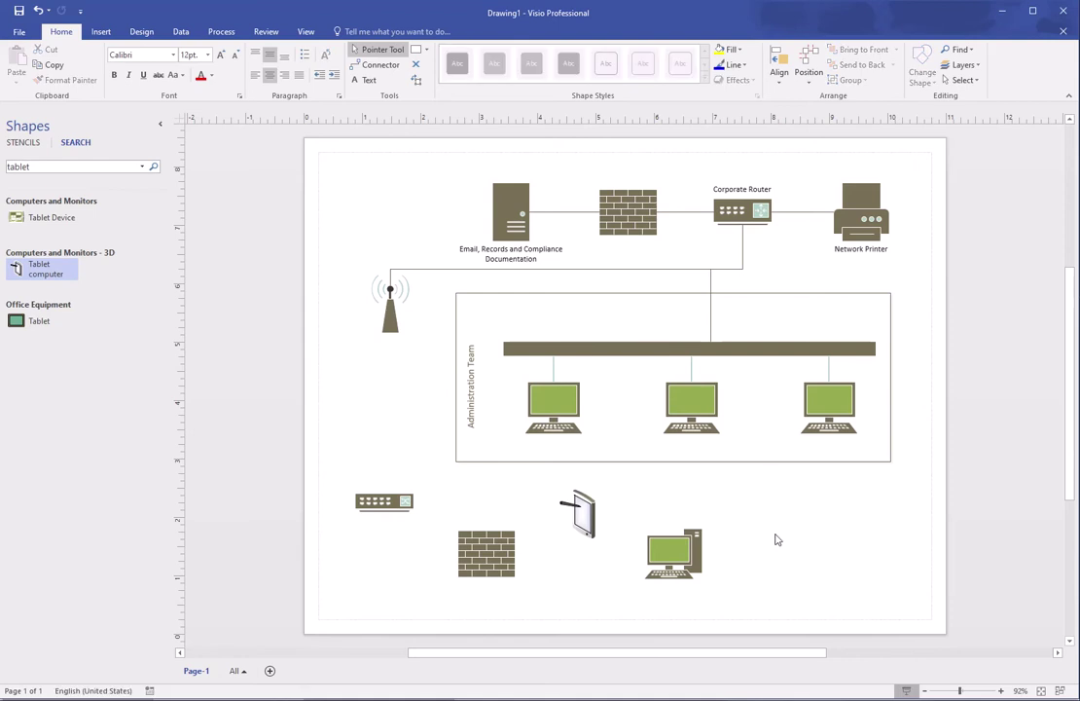
pyautogui.click(516, 270)
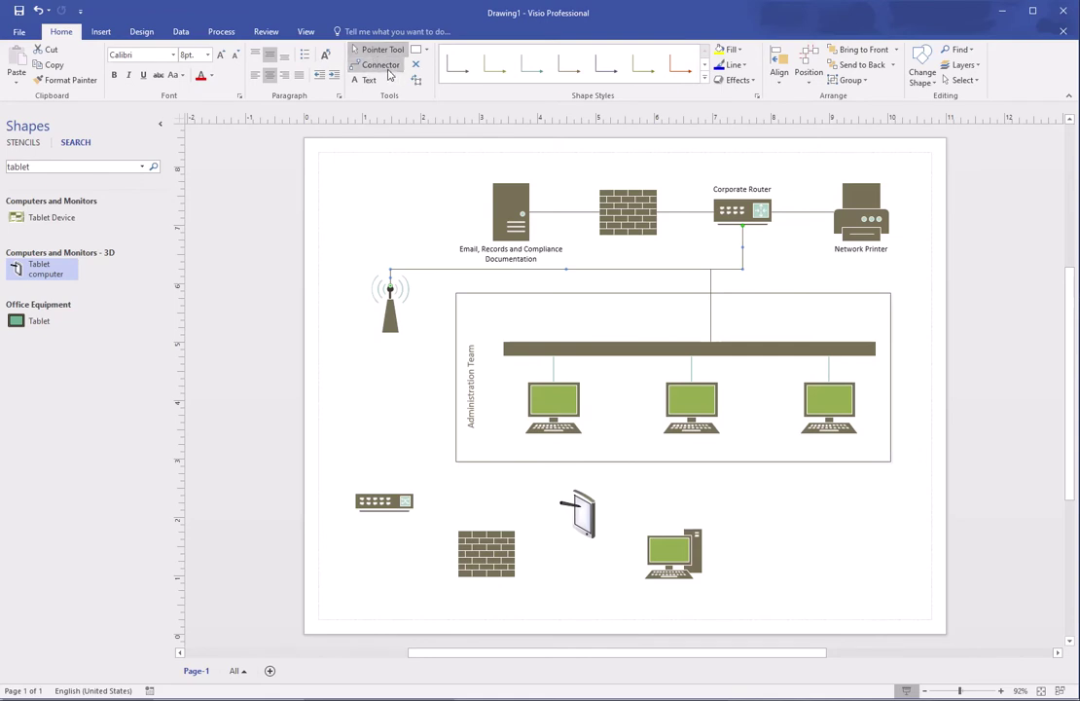
pyautogui.click(390, 69)
pyautogui.click(368, 80)
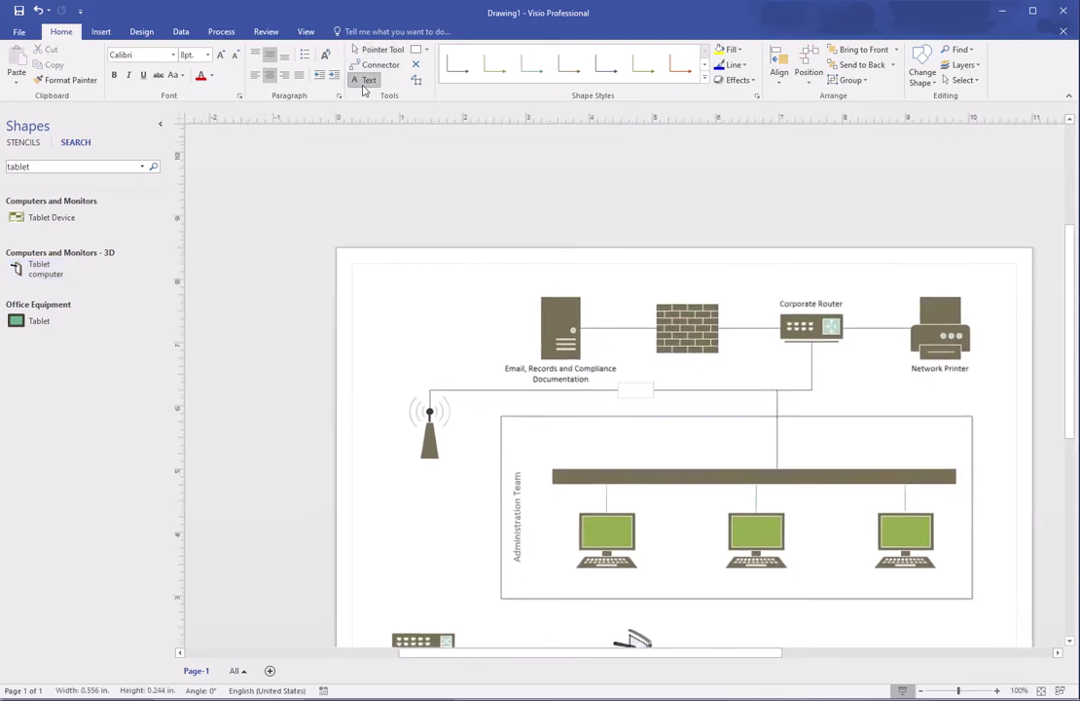
pyautogui.click(922, 691)
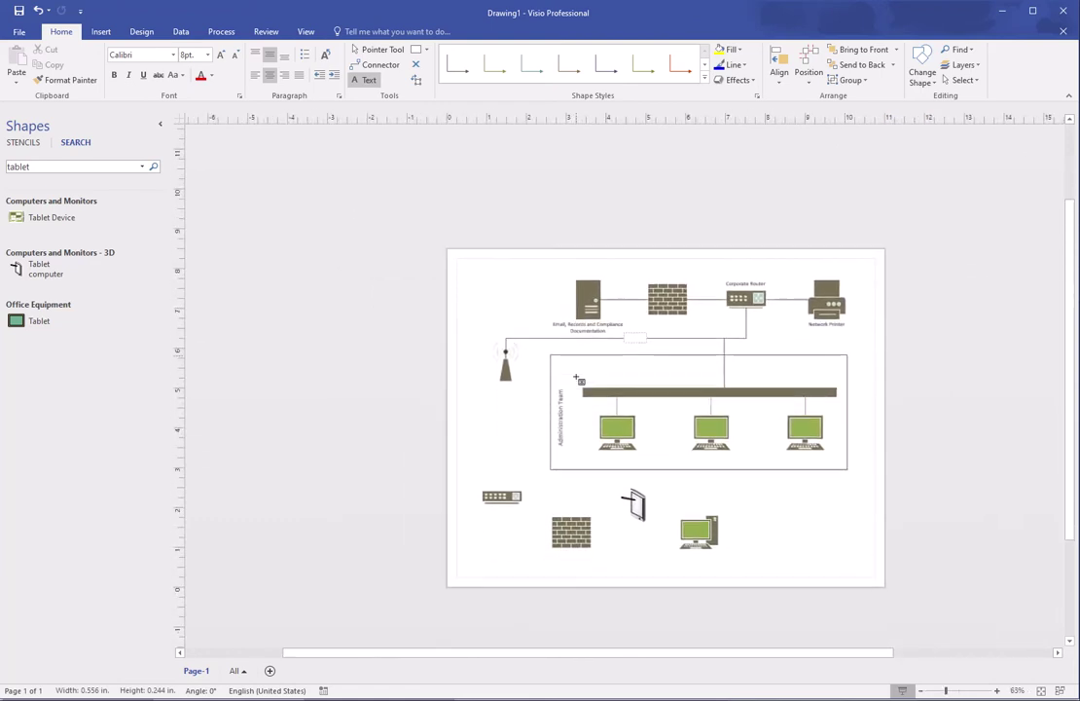
pyautogui.click(370, 50)
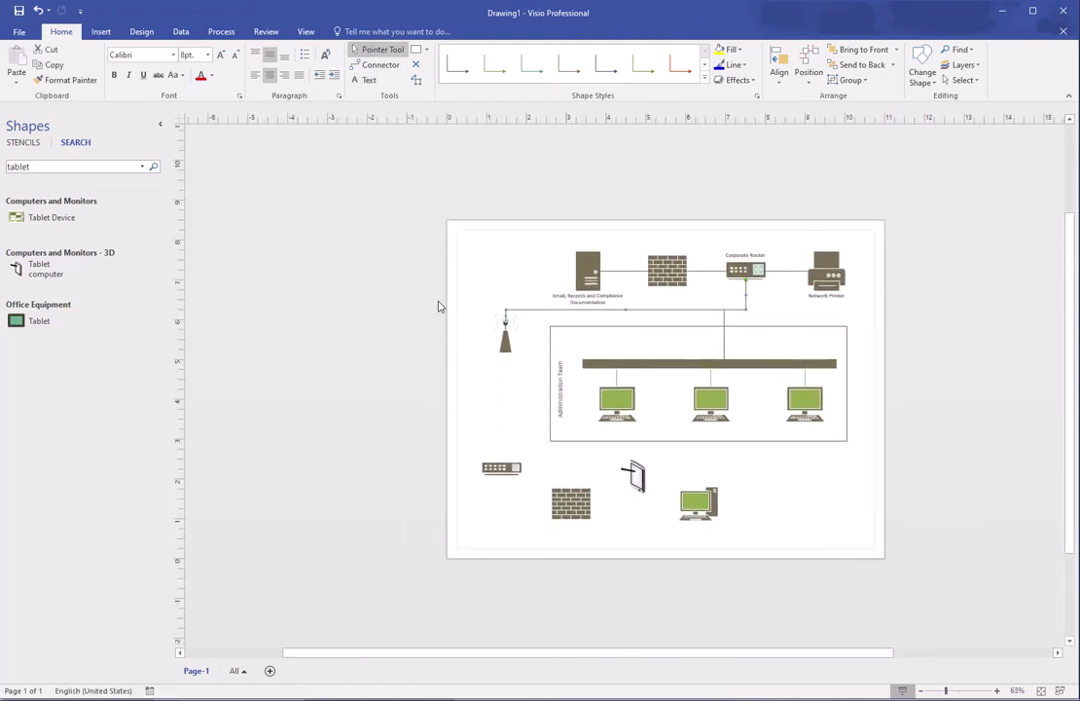
# Step: Add a second page to the drawing and return to Page-1
pyautogui.click(269, 670)
pyautogui.click(192, 671)
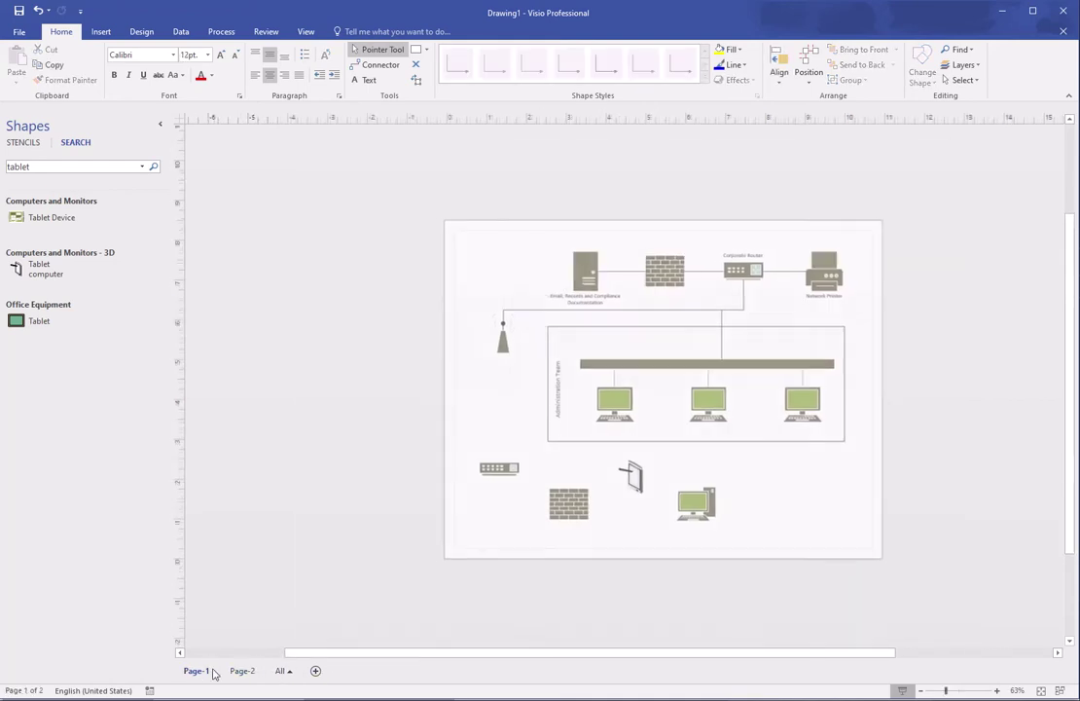
# Step: Delete the connectors running from the Corporate Router to the wireless antenna and to the Administration Team network
pyautogui.click(996, 690)
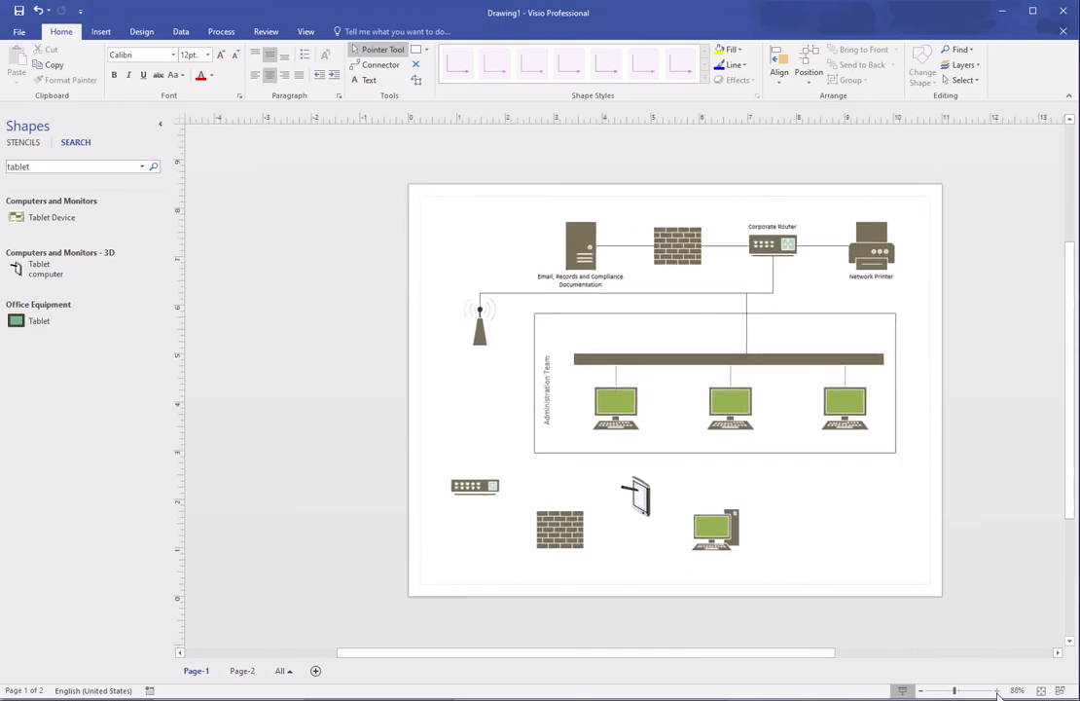
pyautogui.click(997, 690)
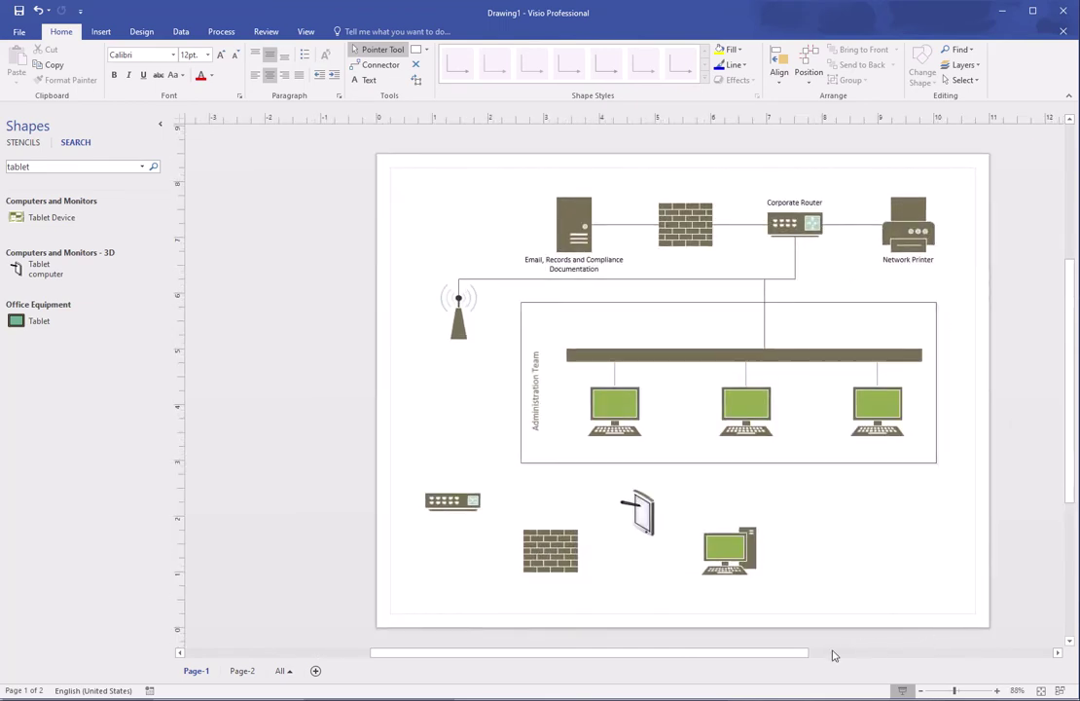
pyautogui.moveTo(805, 652); pyautogui.dragTo(839, 652)
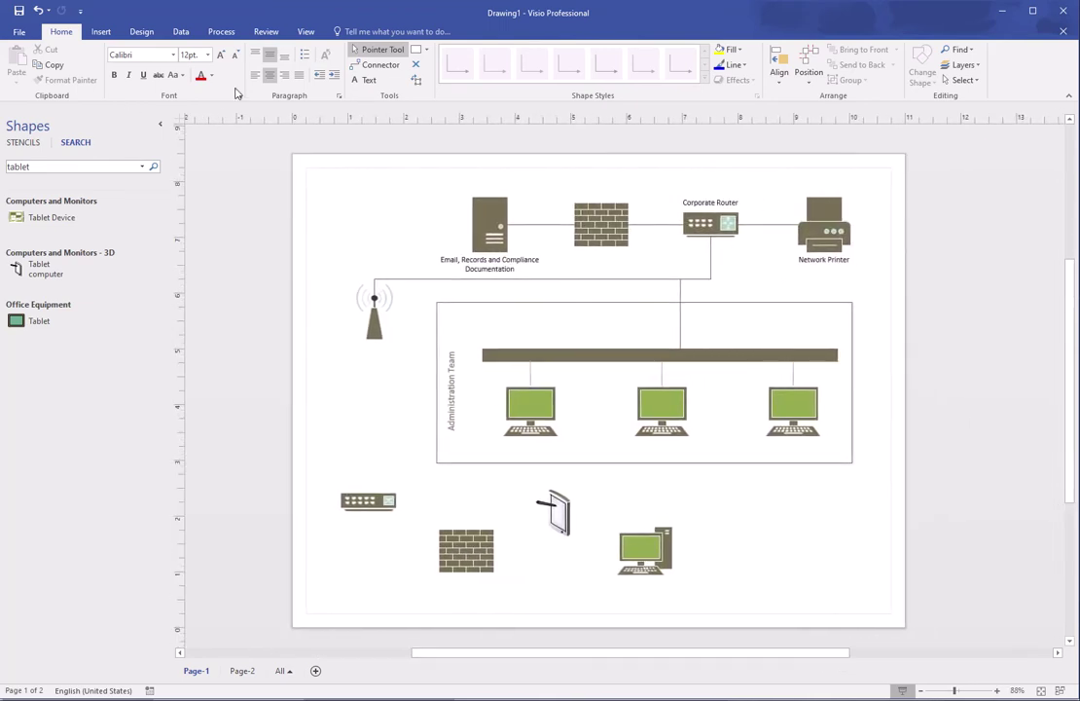
pyautogui.click(511, 278)
pyautogui.press('Delete')
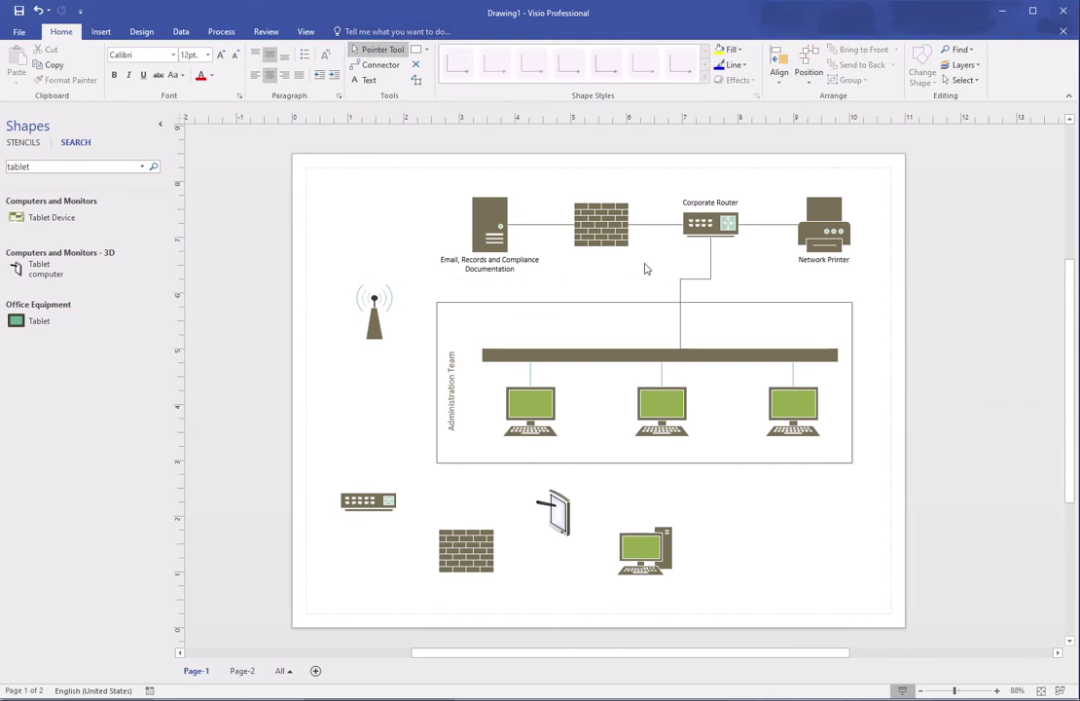
pyautogui.click(706, 279)
pyautogui.press('Delete')
# Step: Delete the Corporate Router, the Network Printer and the firewall between the router and the server
pyautogui.click(710, 223)
pyautogui.press('Delete')
pyautogui.click(839, 231)
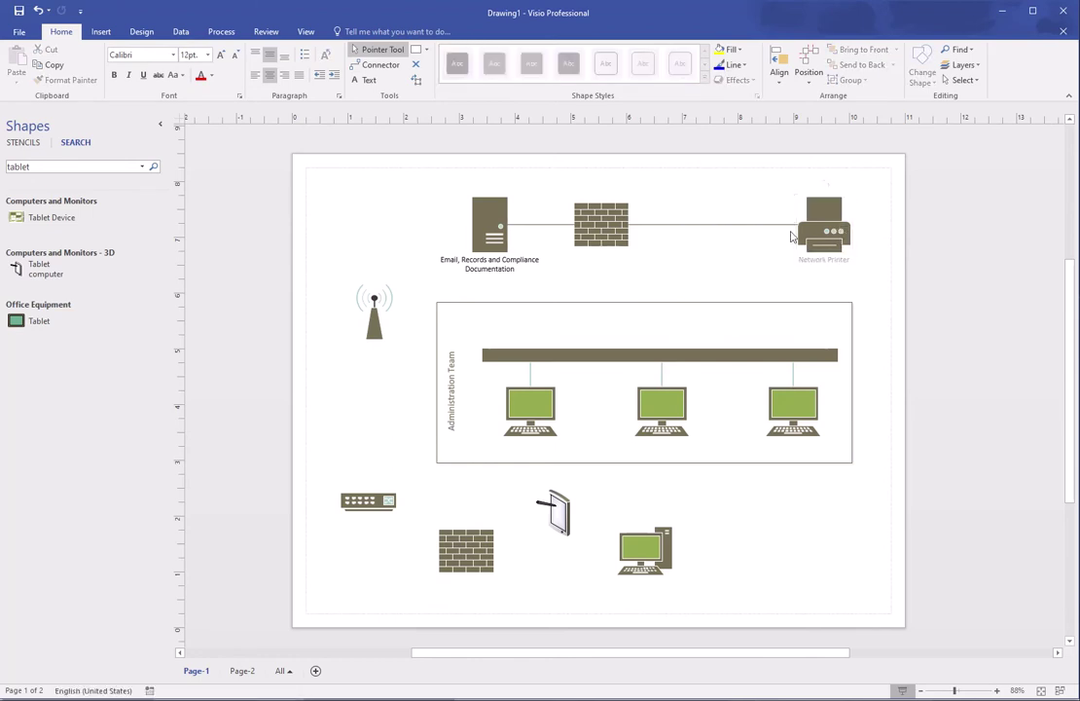
pyautogui.press('Delete')
pyautogui.click(601, 224)
pyautogui.press('Delete')
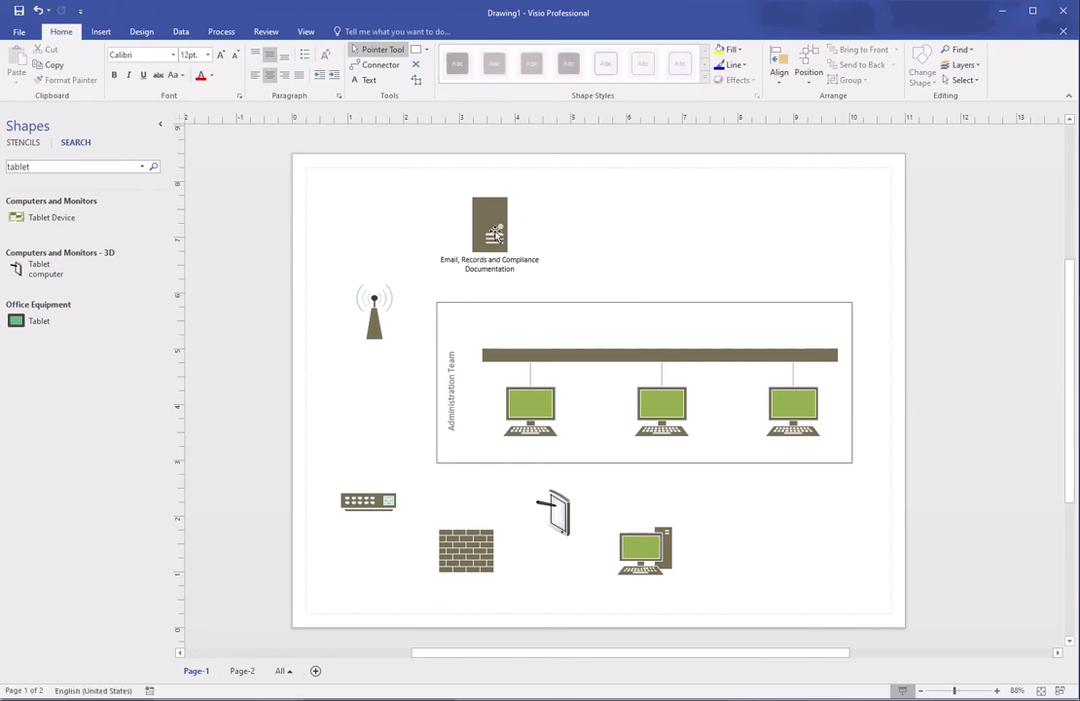
# Step: Move the server below the wireless antenna and clear its "Email, Records and Compliance Documentation" label
pyautogui.moveTo(496, 233); pyautogui.dragTo(376, 400)
pyautogui.doubleClick(382, 428)
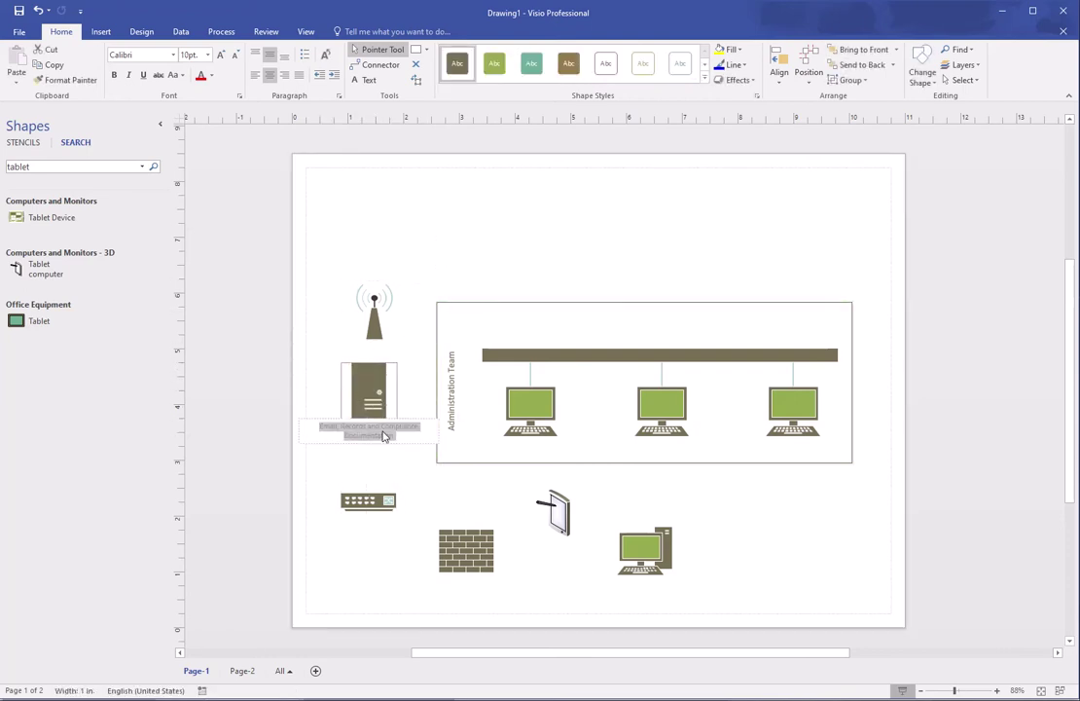
pyautogui.press('Delete')
pyautogui.click(477, 251)
# Step: Move the wireless antenna up the page and delete the Administration Team box with its network and computers
pyautogui.click(377, 326)
pyautogui.moveTo(377, 326); pyautogui.dragTo(406, 260)
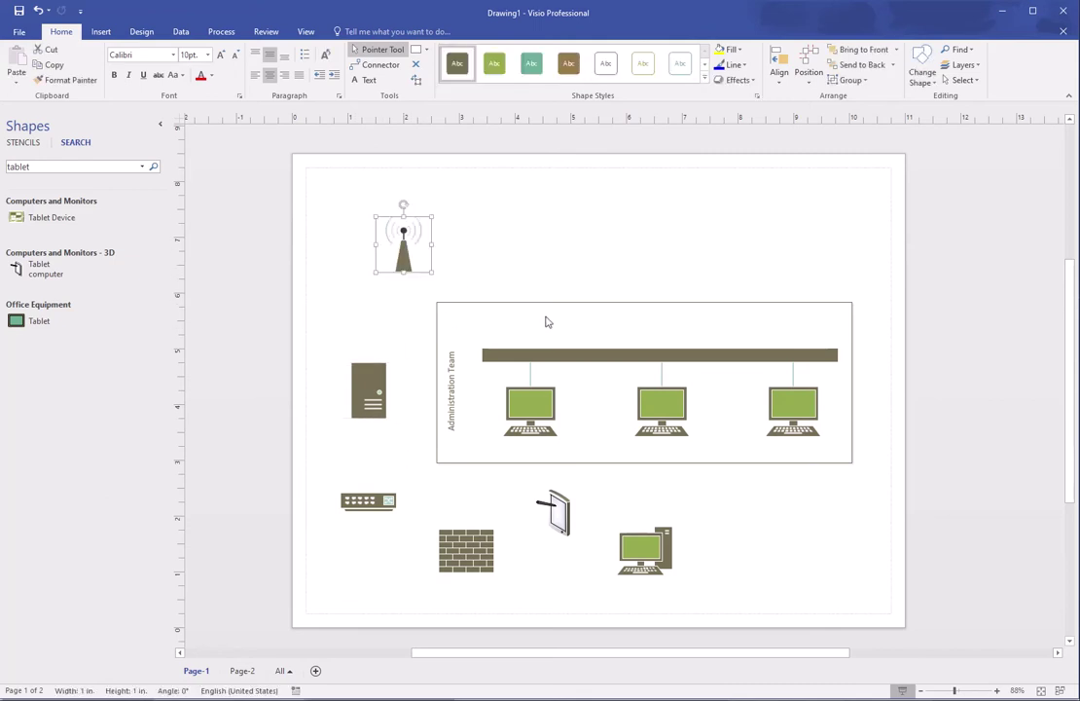
pyautogui.click(552, 304)
pyautogui.press('Delete')
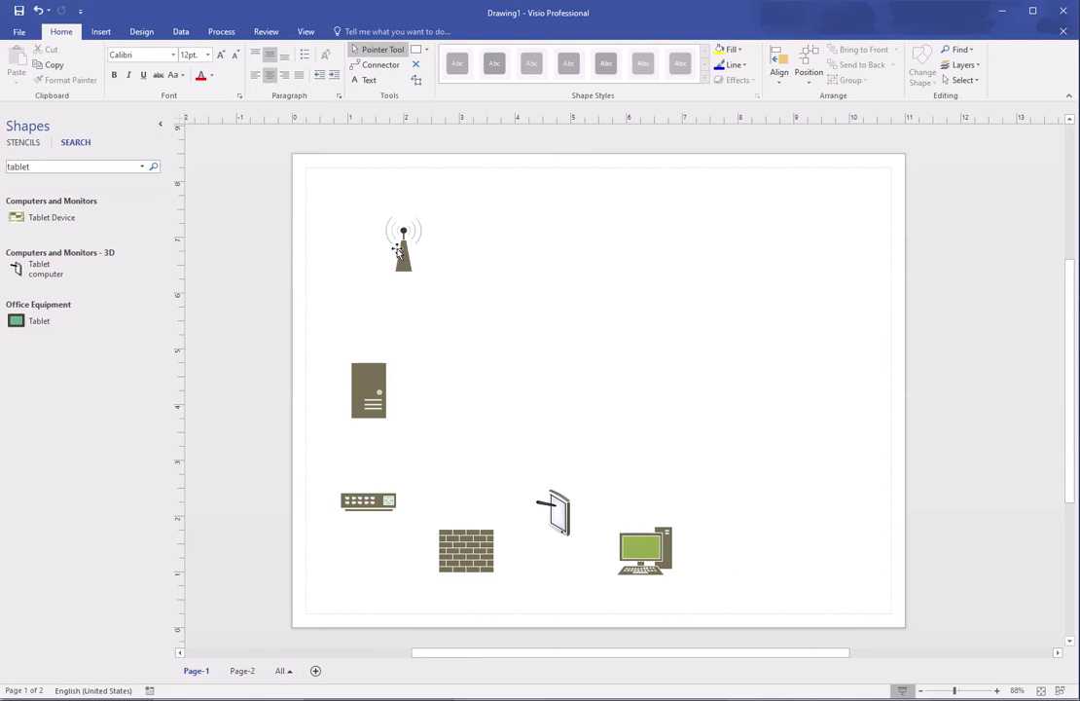
# Step: Move the wireless antenna, server, switch and firewall toward the middle of the page, above the tablet and PC
pyautogui.click(23, 142)
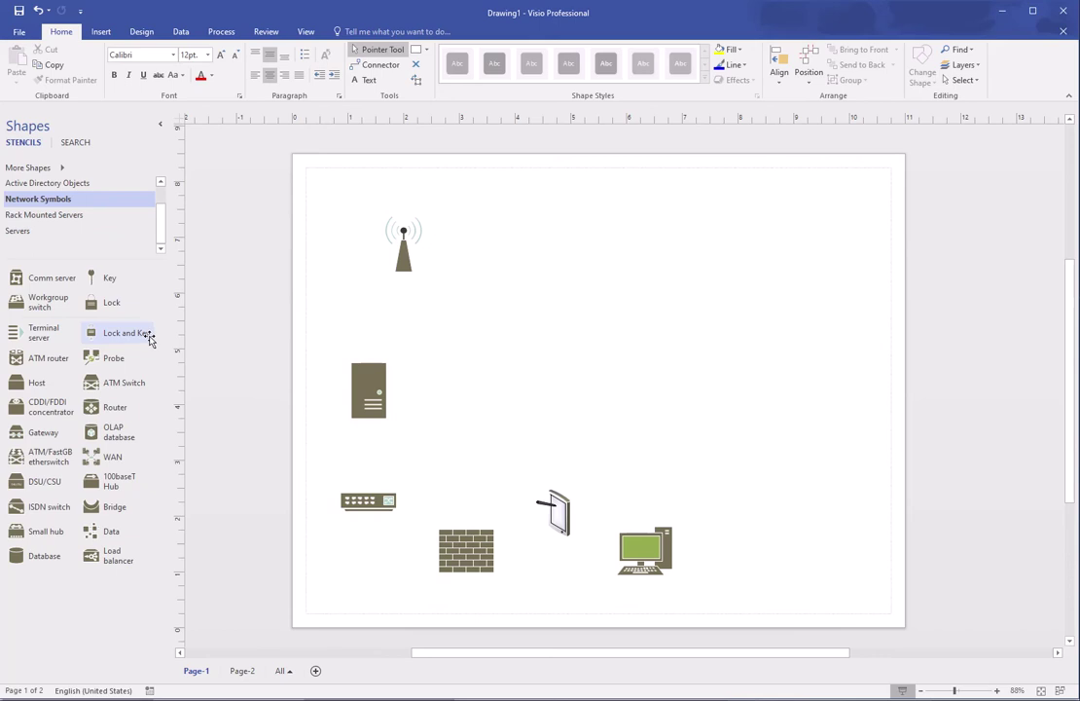
pyautogui.moveTo(403, 265); pyautogui.dragTo(577, 299)
pyautogui.moveTo(370, 394); pyautogui.dragTo(614, 374)
pyautogui.moveTo(353, 514); pyautogui.dragTo(646, 312)
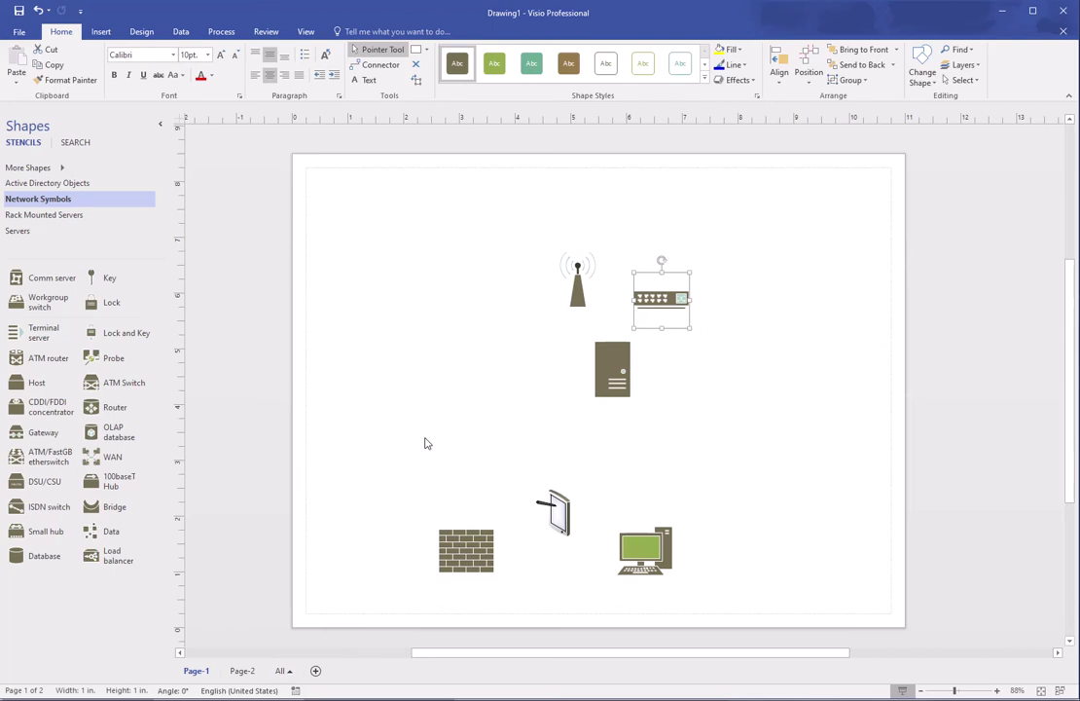
pyautogui.moveTo(473, 554); pyautogui.dragTo(651, 463)
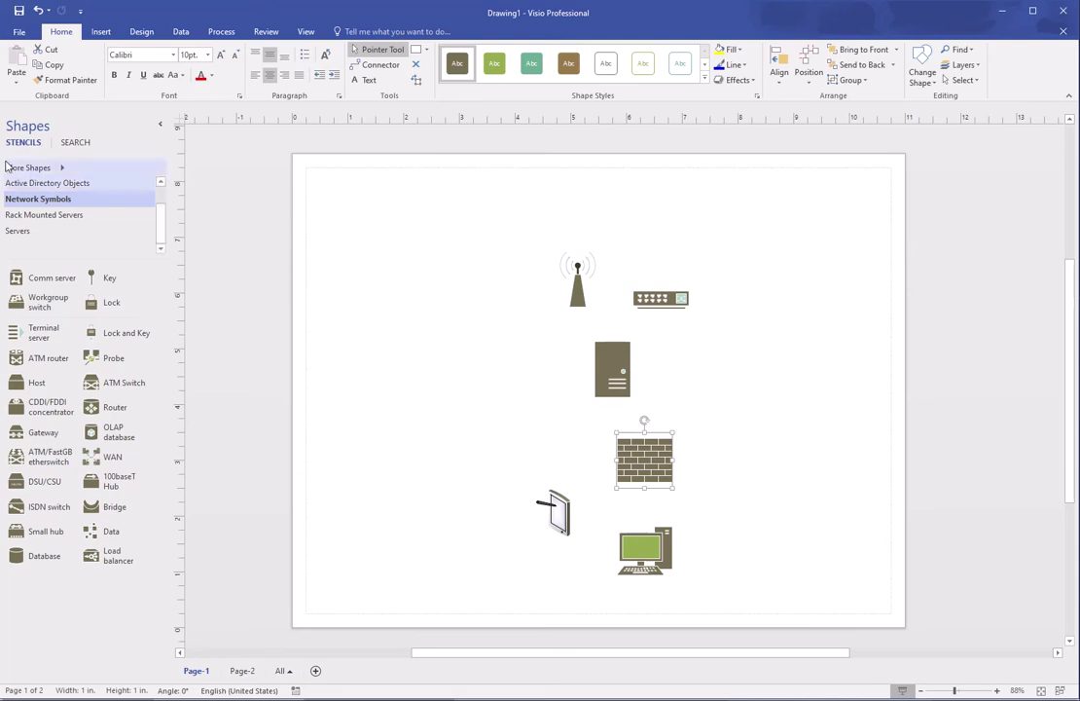
# Step: Open the stencil file "Switches - Catalyst 9000.vss" from the switches-catalyst-9000 folder in Downloads
pyautogui.click(55, 173)
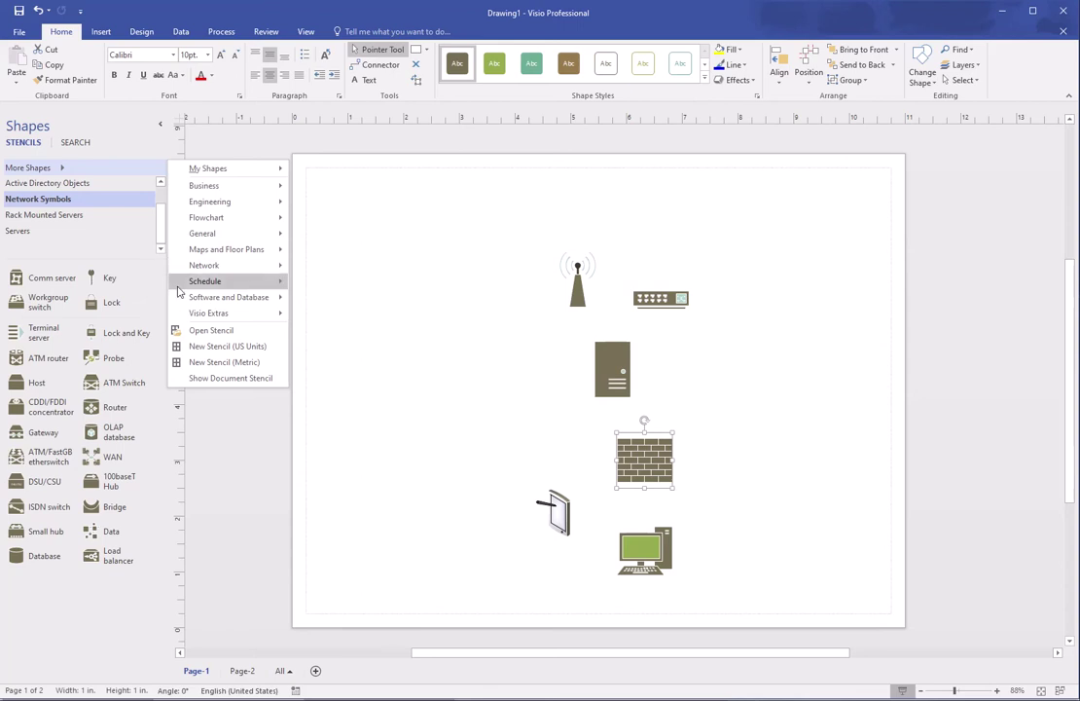
pyautogui.click(229, 333)
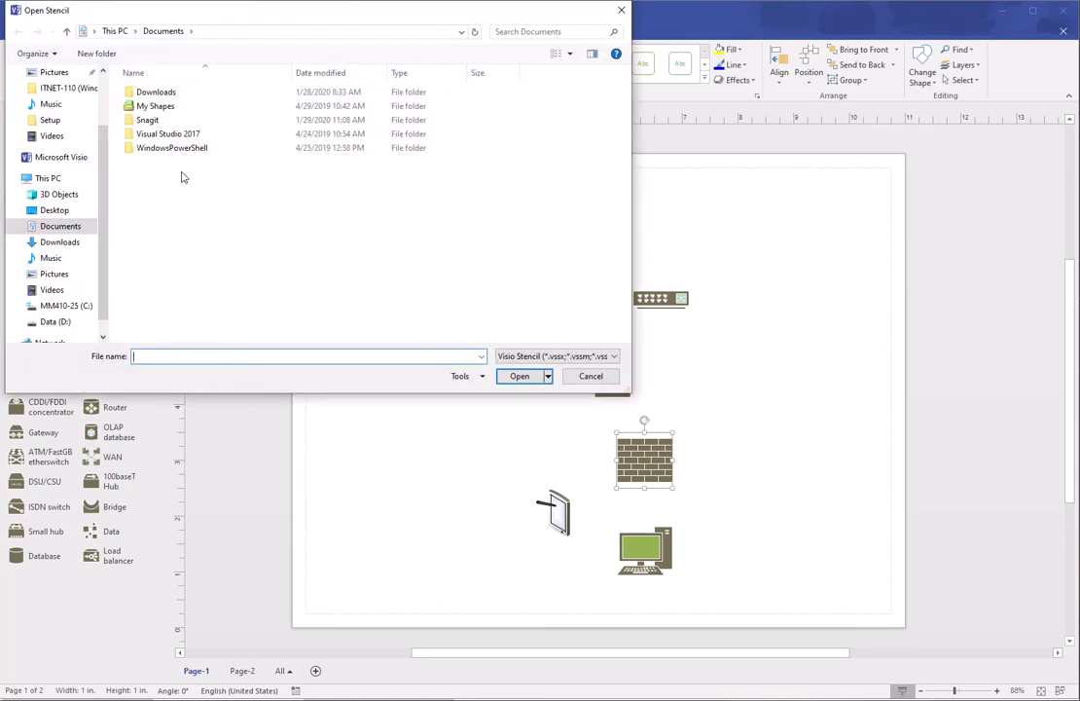
pyautogui.doubleClick(148, 92)
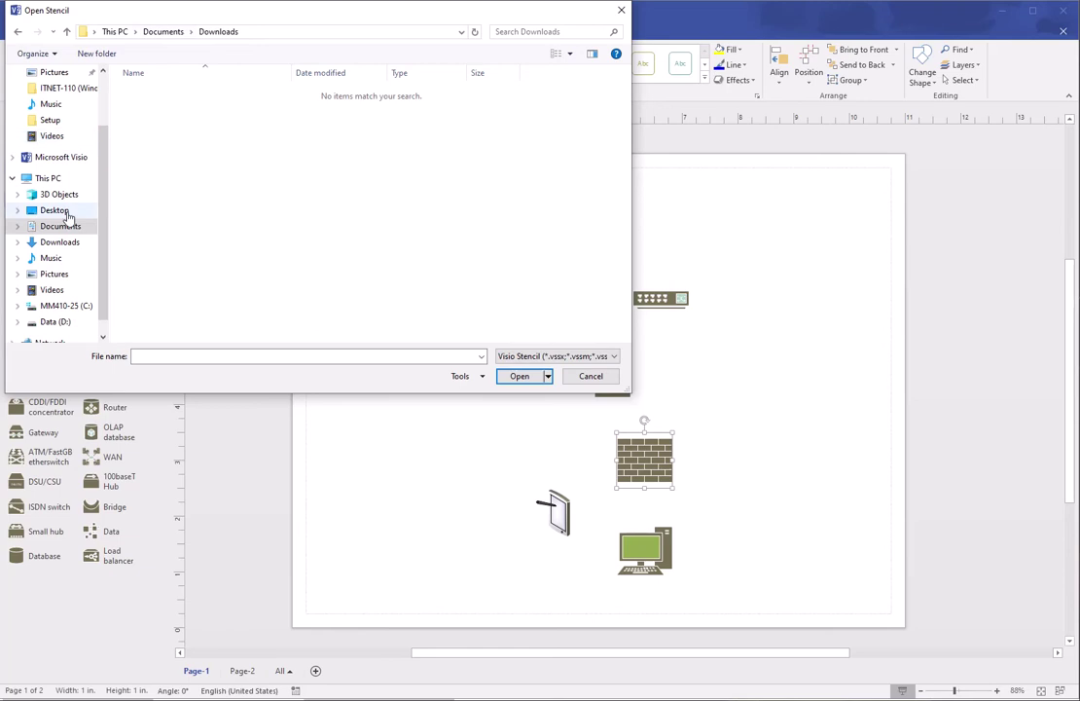
pyautogui.click(72, 241)
pyautogui.click(181, 117)
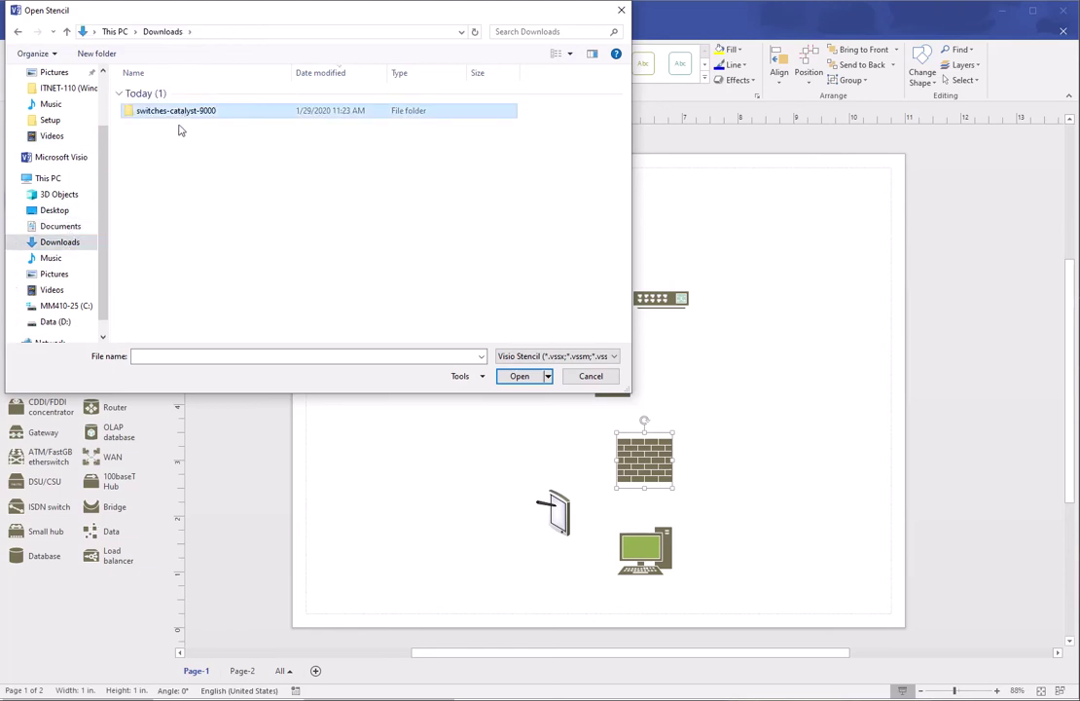
pyautogui.doubleClick(173, 115)
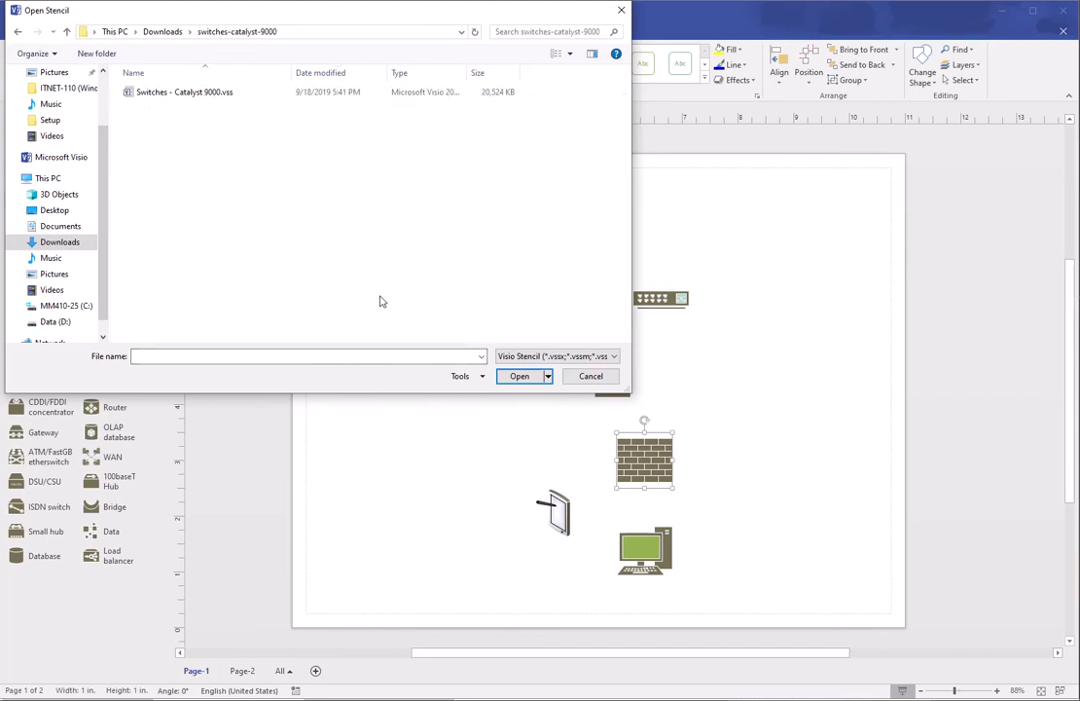
pyautogui.click(192, 97)
pyautogui.click(519, 375)
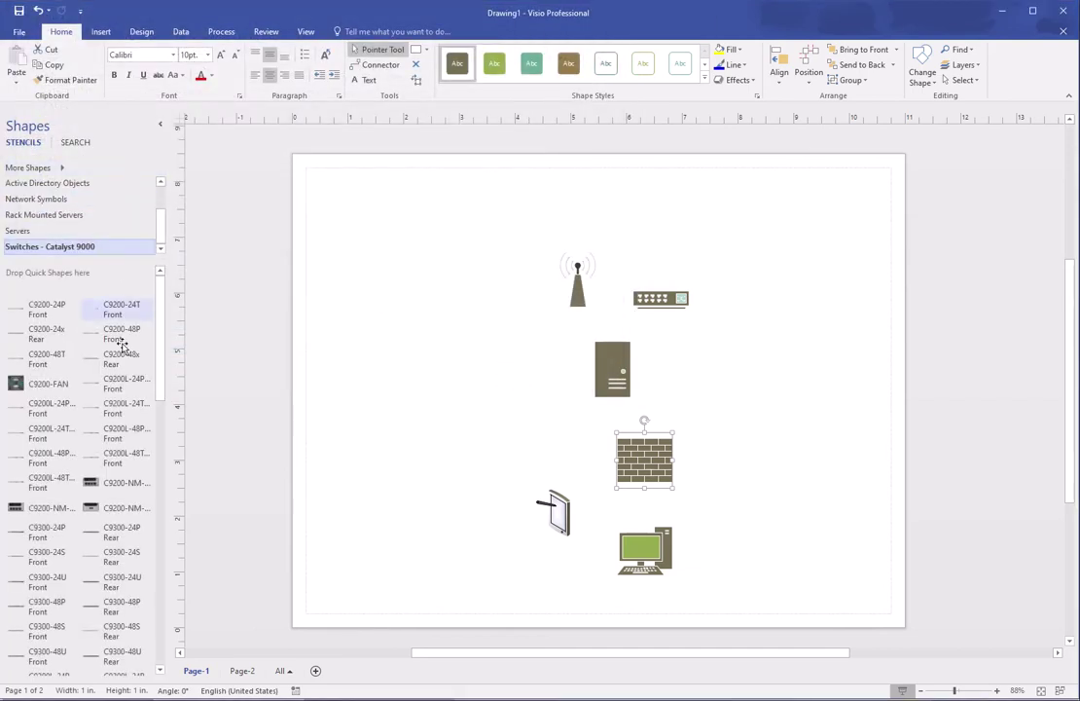
# Step: Place the C9200-NM-4X module in the page's upper-left area and enlarge it to about 3.75 in long
pyautogui.moveTo(19, 507); pyautogui.dragTo(385, 253)
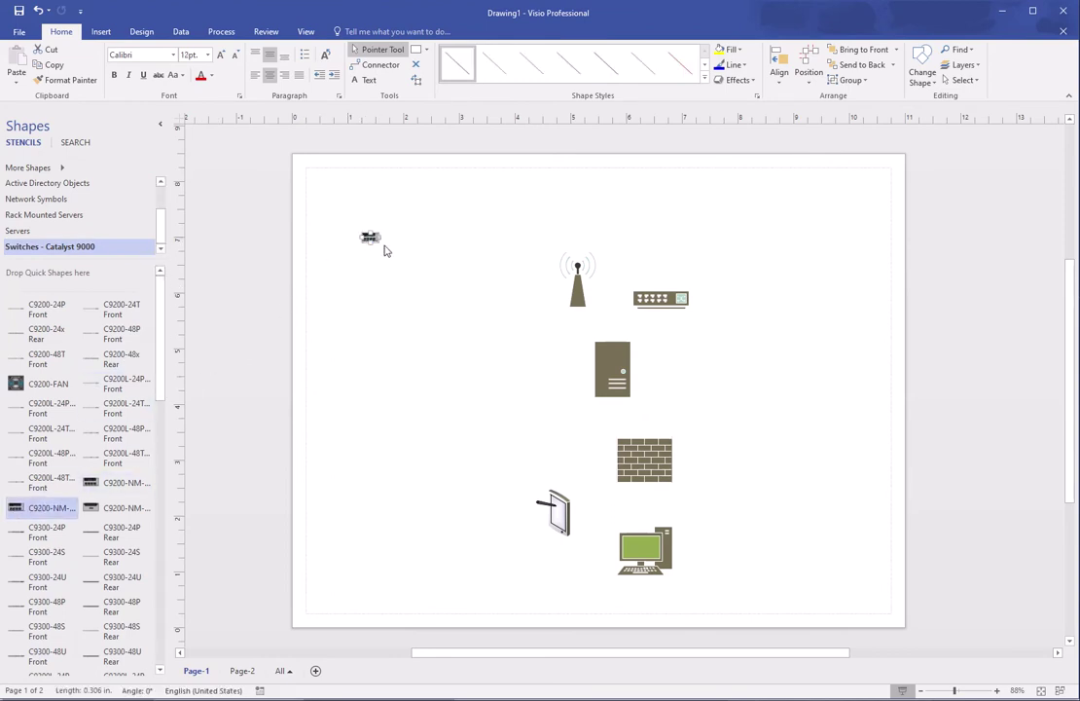
pyautogui.moveTo(383, 238); pyautogui.dragTo(570, 235)
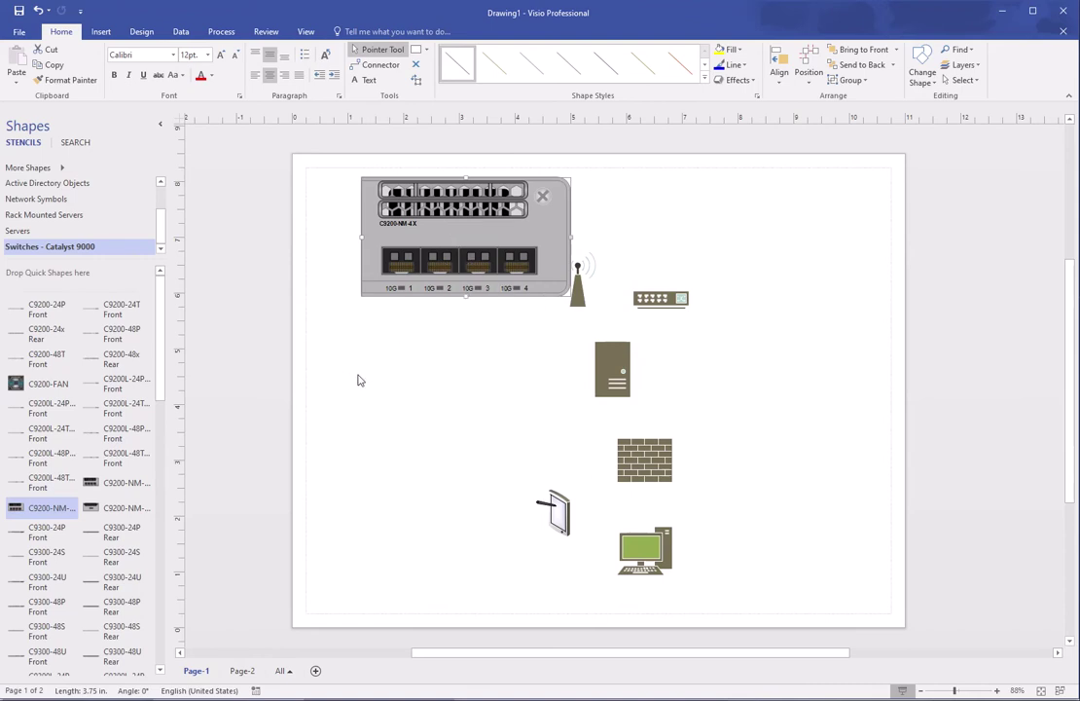
# Step: Replace the enlarged C9200-NM-4X module with the C9400-SUP module listed beside C9400-SUP-1, positioned in the page's upper-left area
pyautogui.moveTo(161, 374); pyautogui.dragTo(161, 468)
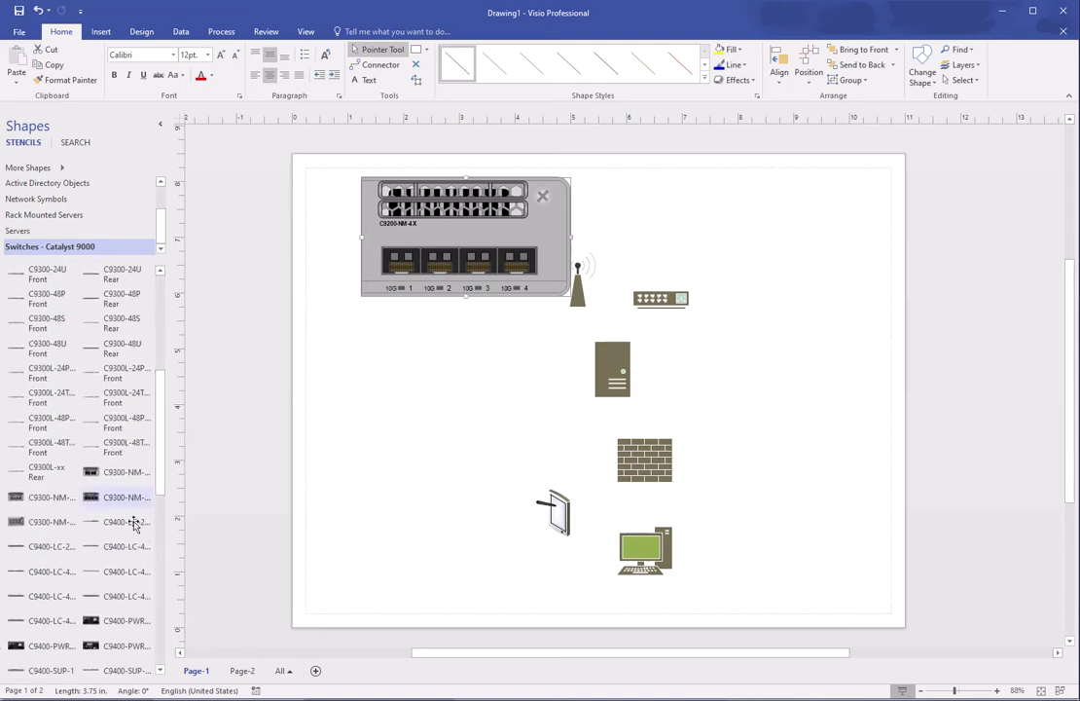
pyautogui.moveTo(92, 670); pyautogui.dragTo(571, 369)
pyautogui.click(545, 197)
pyautogui.press('Delete')
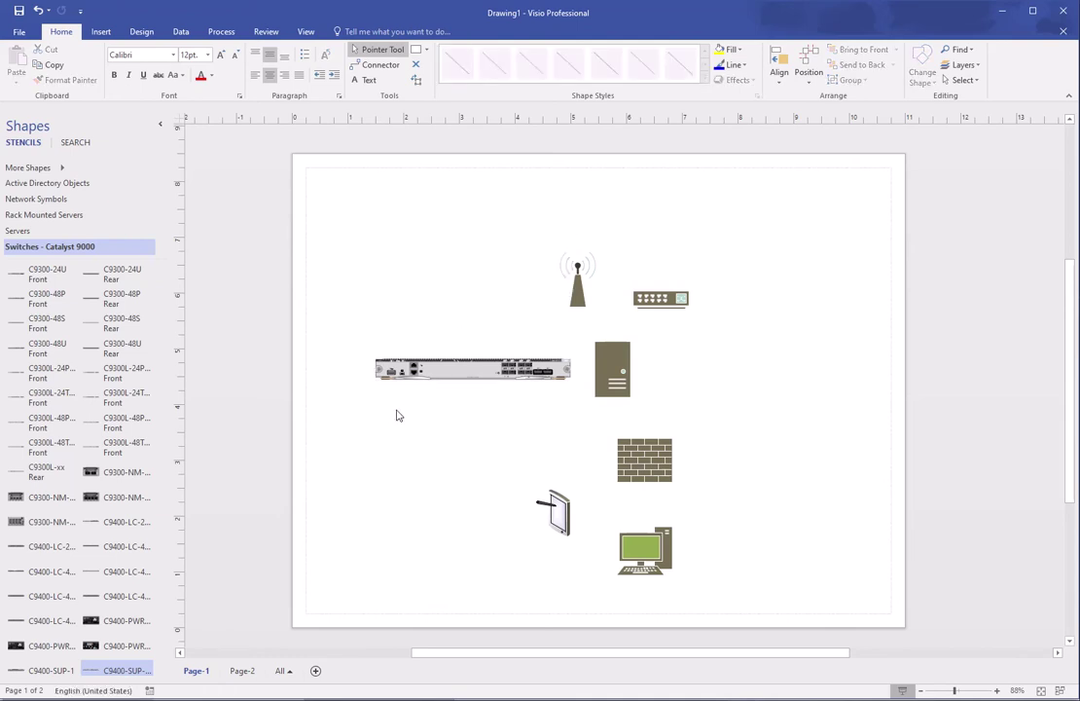
pyautogui.moveTo(449, 378); pyautogui.dragTo(407, 237)
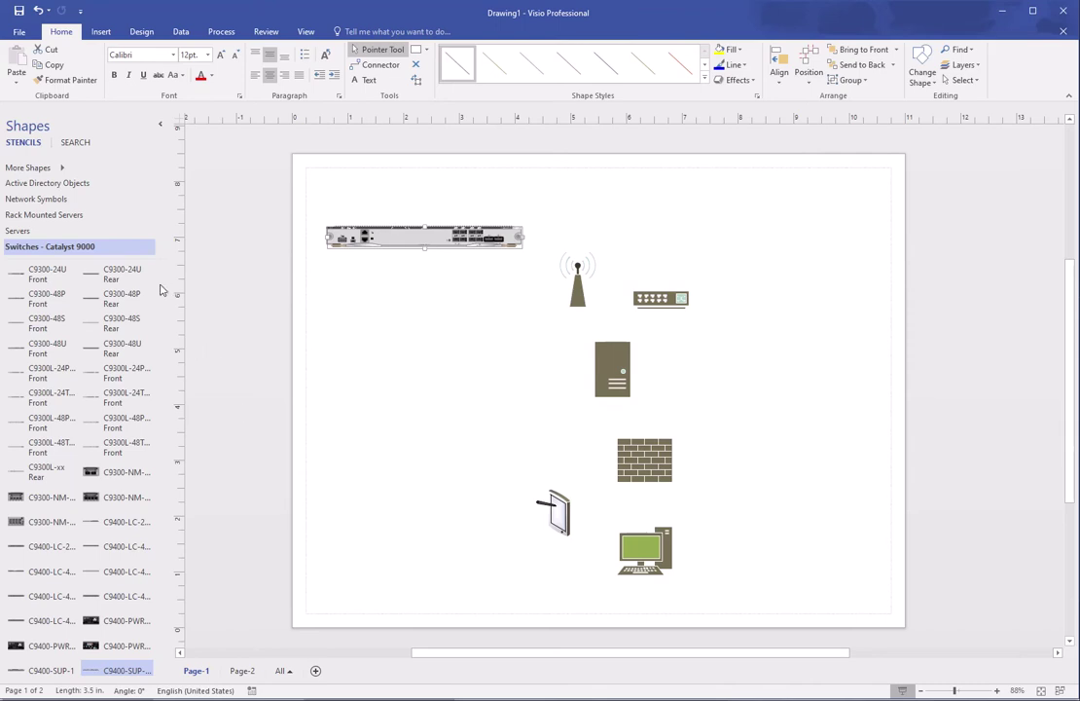
# Step: Place the Cisco R42610 Front rack over the switch module and shorten the module to about 2.1 in so it fits inside
pyautogui.scroll(-10, 109, 367)
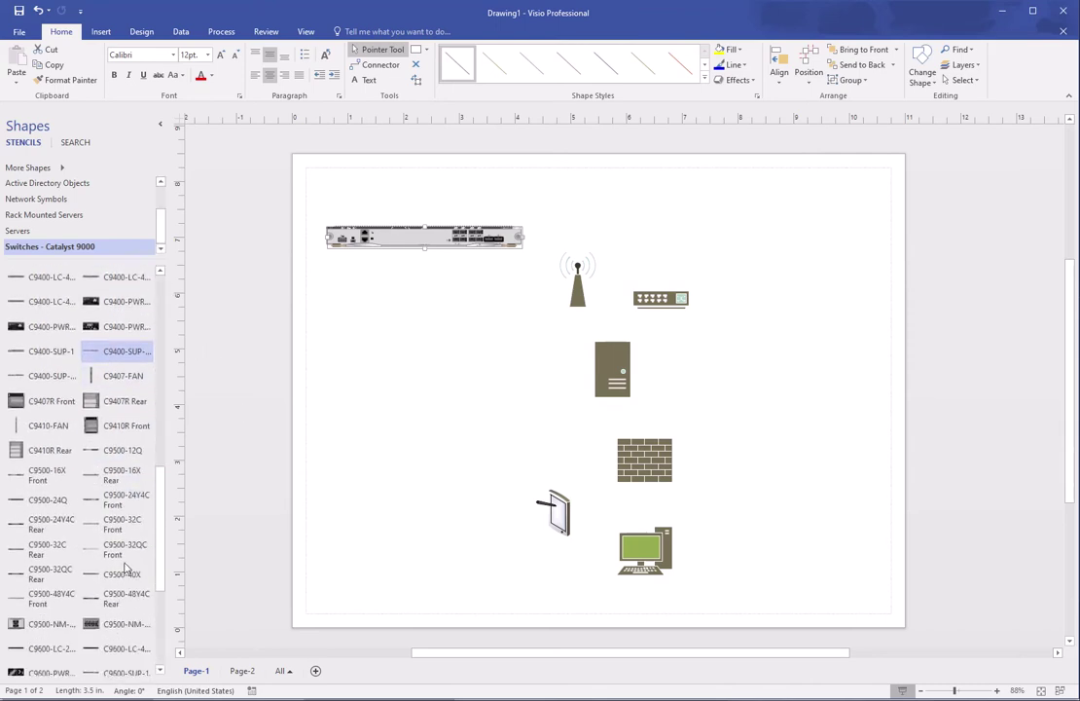
pyautogui.scroll(-7, 124, 567)
pyautogui.moveTo(44, 661); pyautogui.dragTo(393, 354)
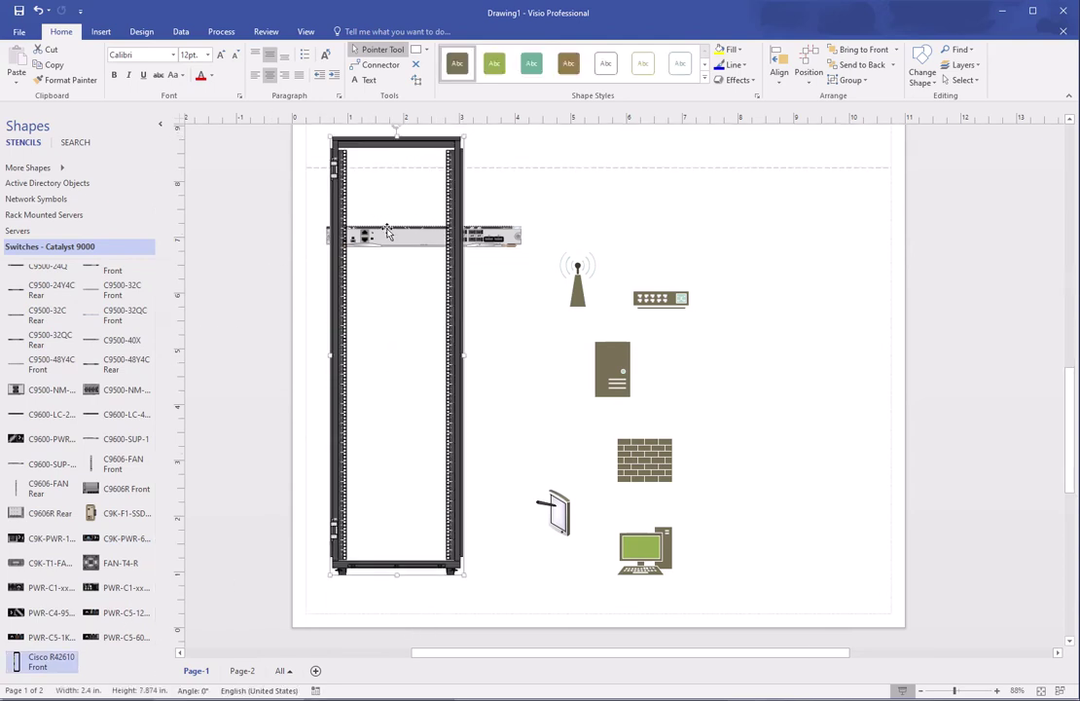
pyautogui.moveTo(387, 231); pyautogui.dragTo(409, 239)
pyautogui.click(426, 241)
pyautogui.moveTo(508, 237); pyautogui.dragTo(482, 232)
# Step: Delete the Cisco rack and the switch module from the page
pyautogui.click(479, 248)
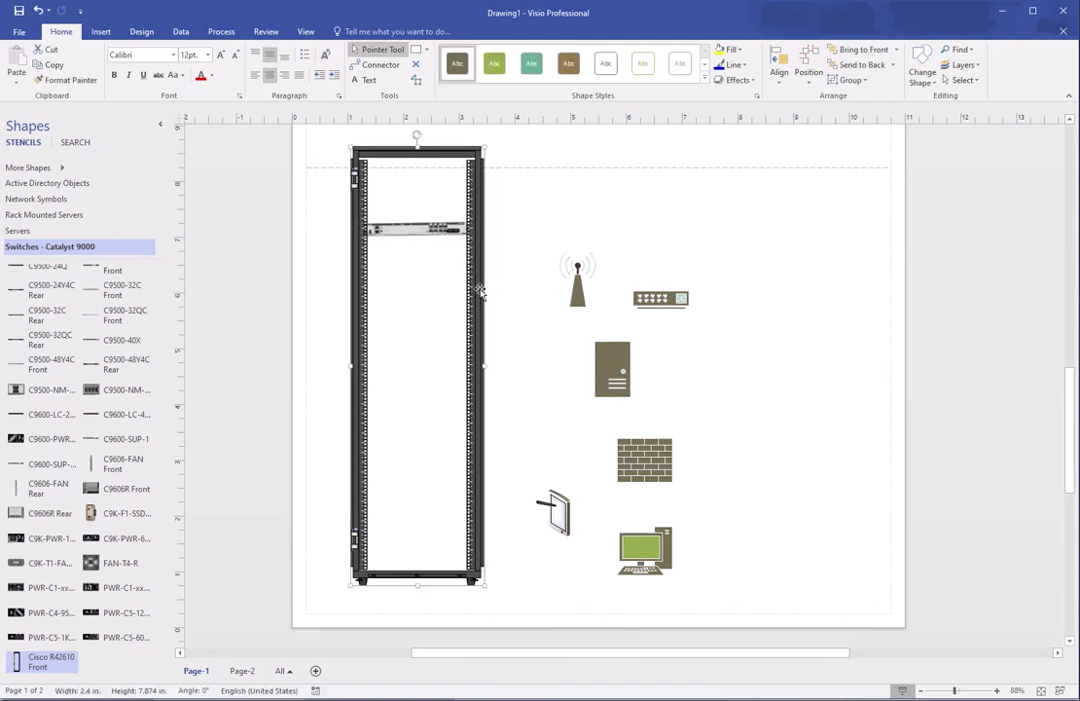
pyautogui.press('Delete')
pyautogui.click(441, 232)
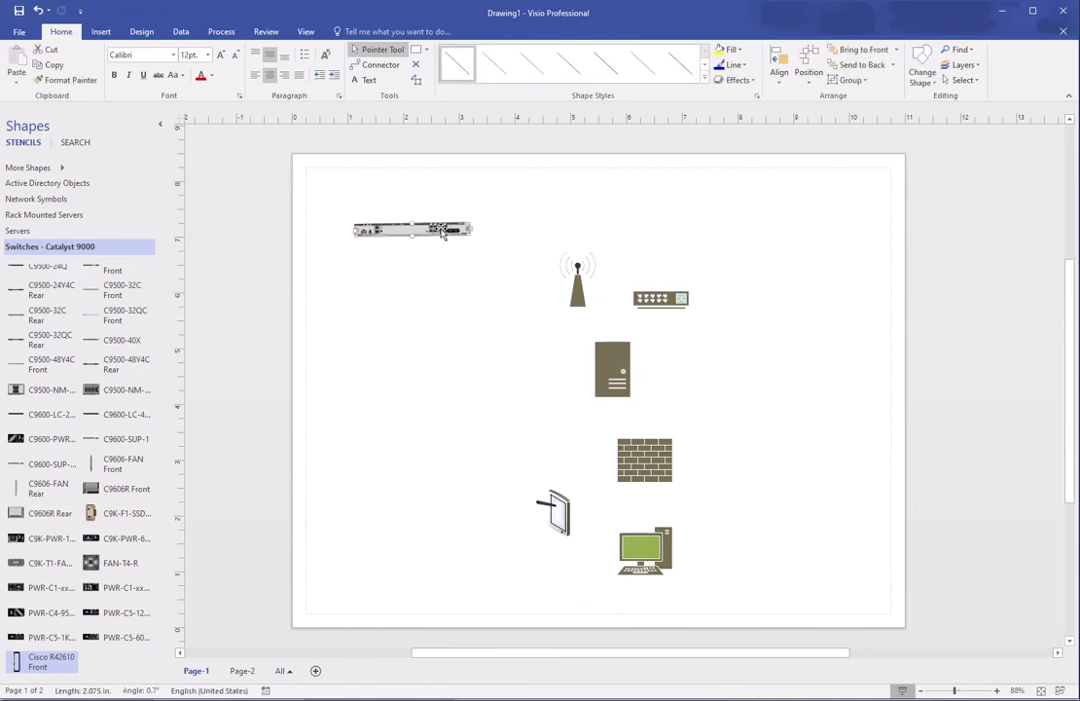
pyautogui.press('Delete')
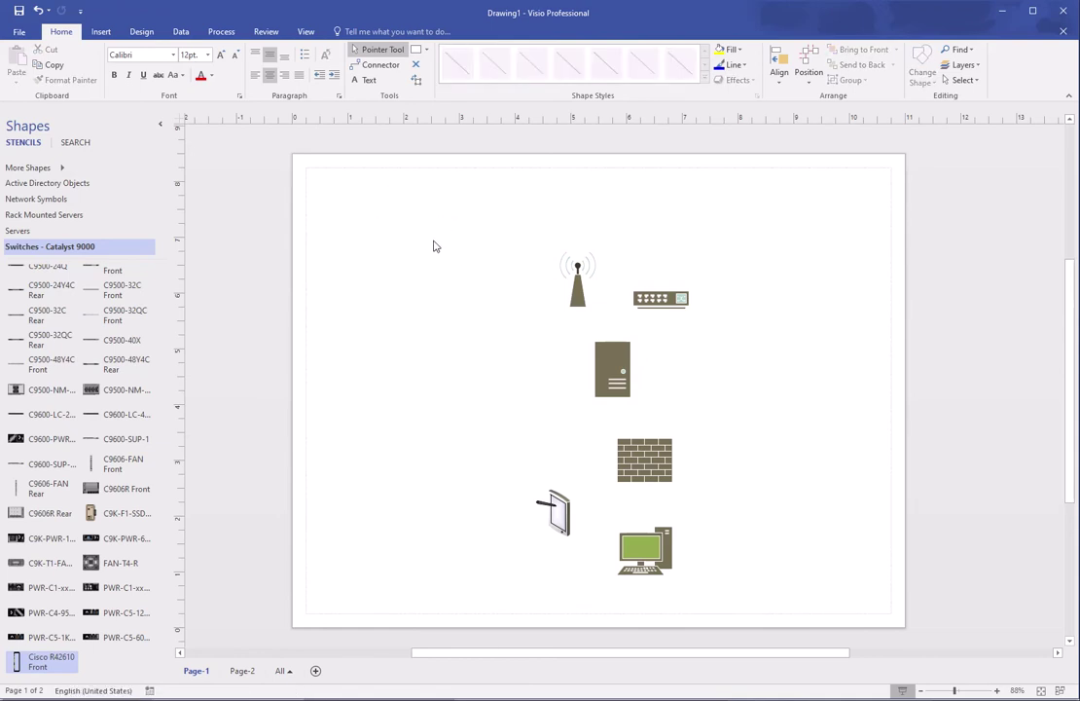
# Step: Move the server to the page's upper-left area and add two Network and Peripherals Server shapes near it by searching for "server"
pyautogui.moveTo(604, 361); pyautogui.dragTo(360, 245)
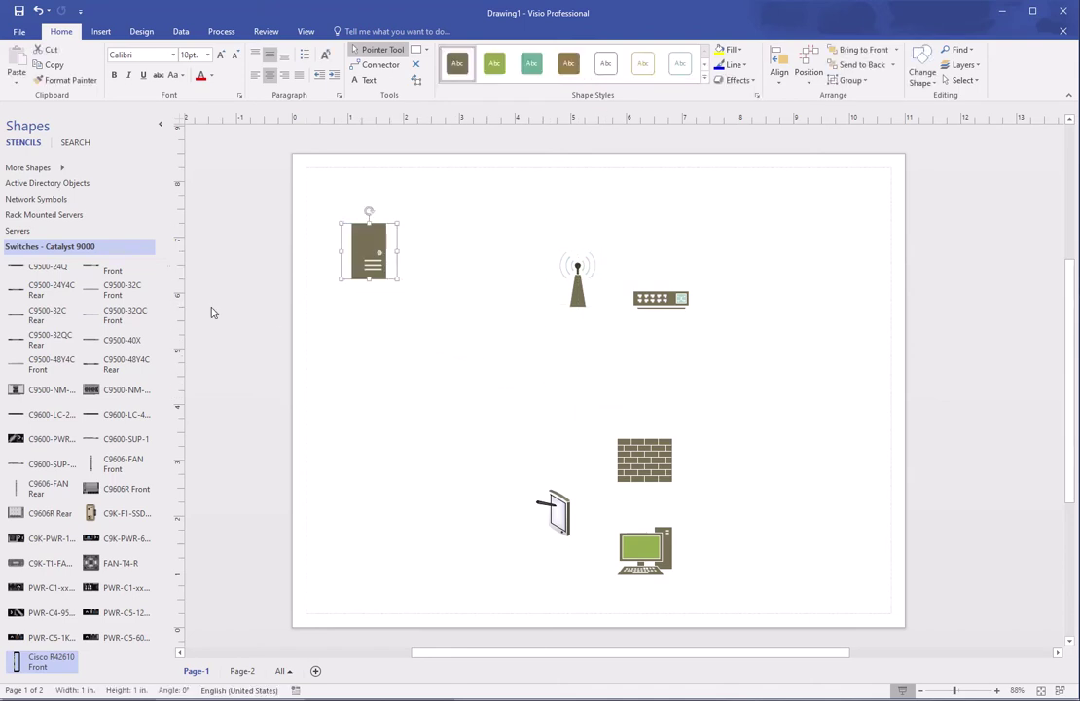
pyautogui.click(87, 146)
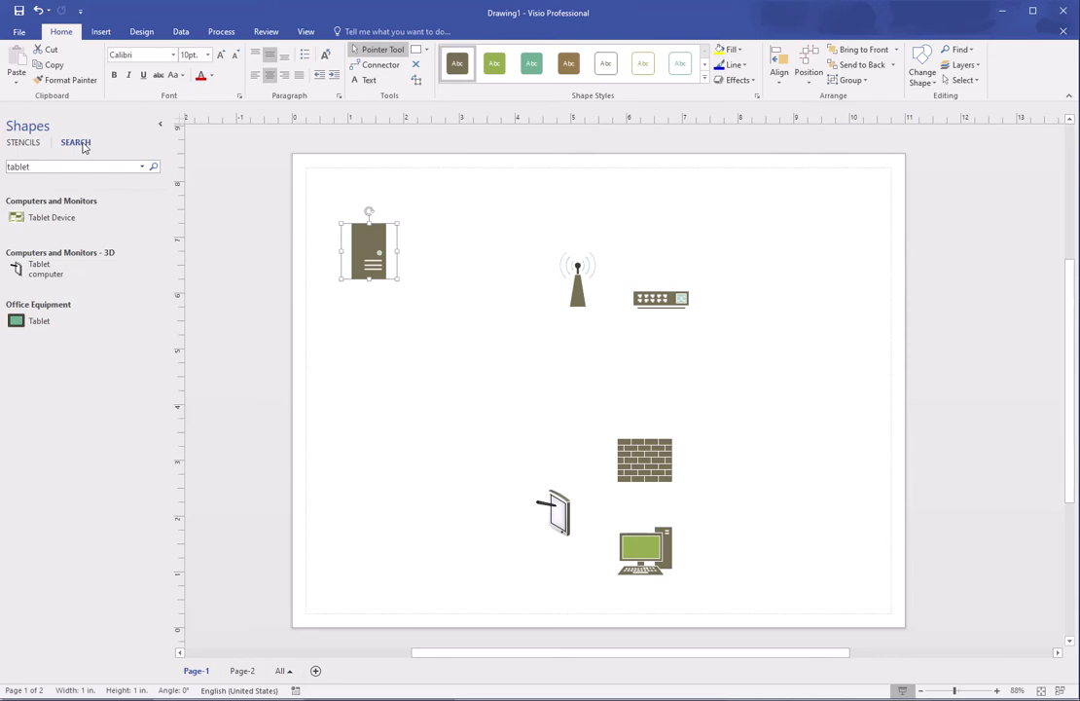
pyautogui.doubleClick(52, 169)
pyautogui.write('server')
pyautogui.press('Return')
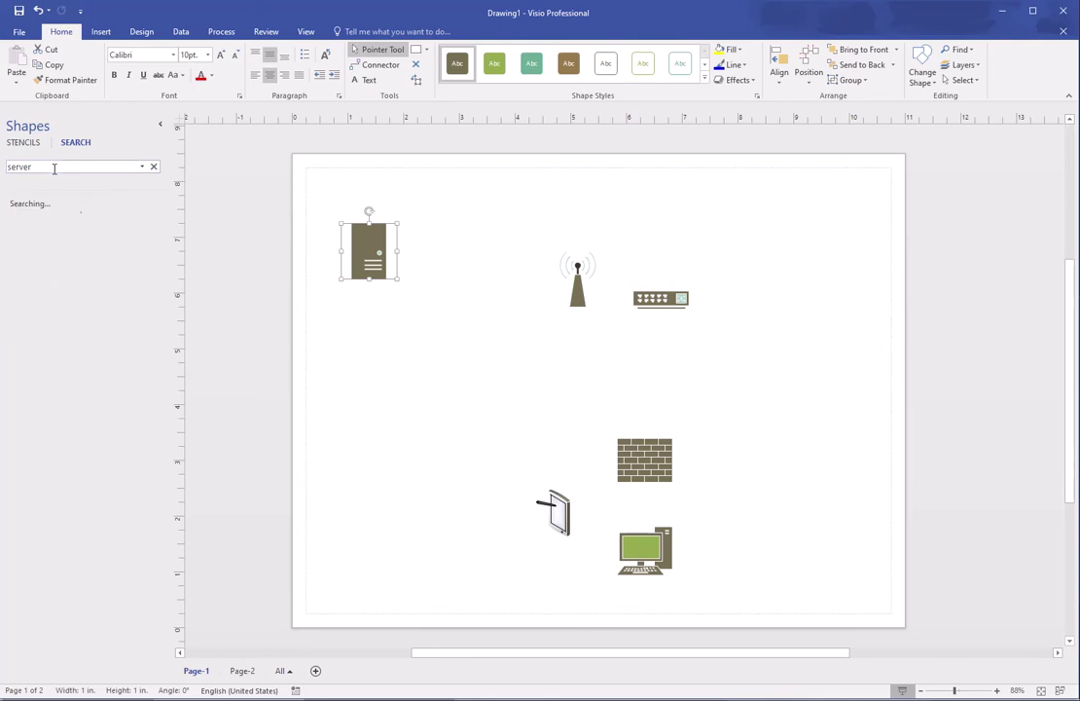
pyautogui.moveTo(37, 321); pyautogui.dragTo(369, 337)
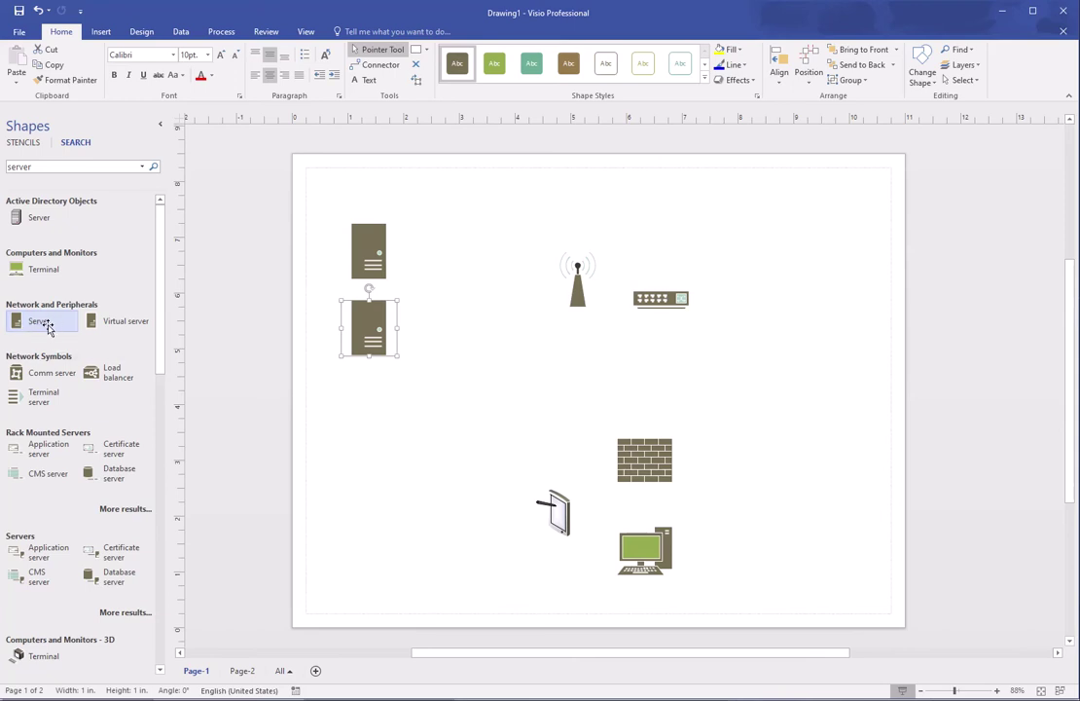
pyautogui.moveTo(44, 319); pyautogui.dragTo(460, 288)
pyautogui.click(372, 451)
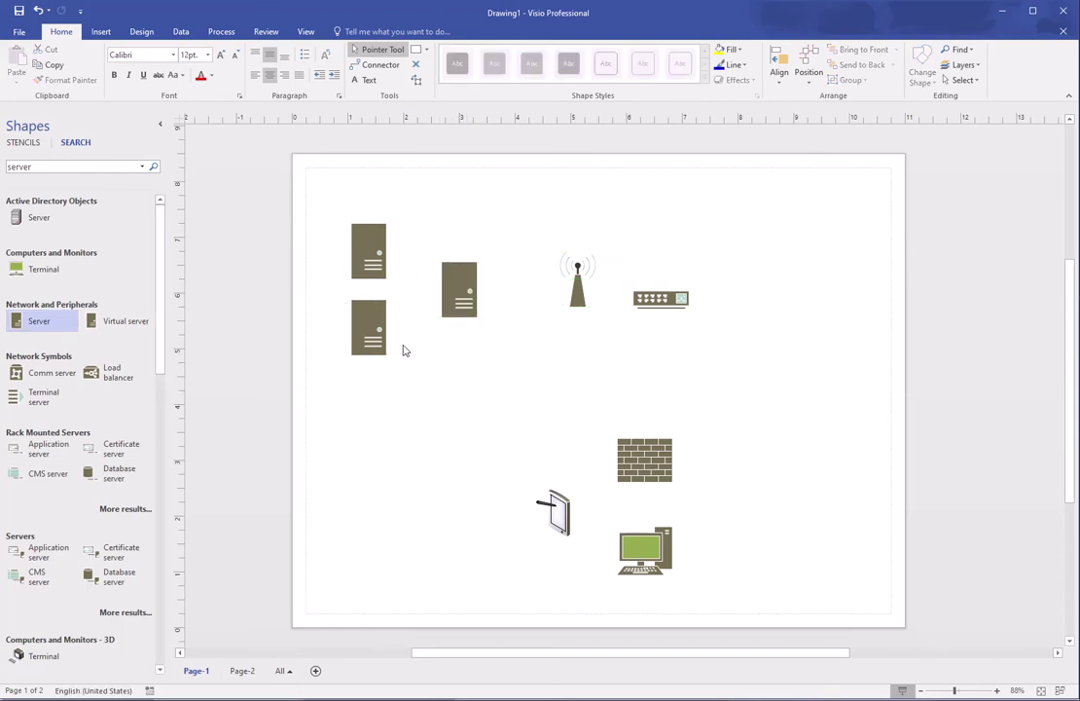
# Step: Try alternative looks for the diagram: the blue variant, an orange theme with its green variant, and the hand-drawn black-and-white theme
pyautogui.click(141, 32)
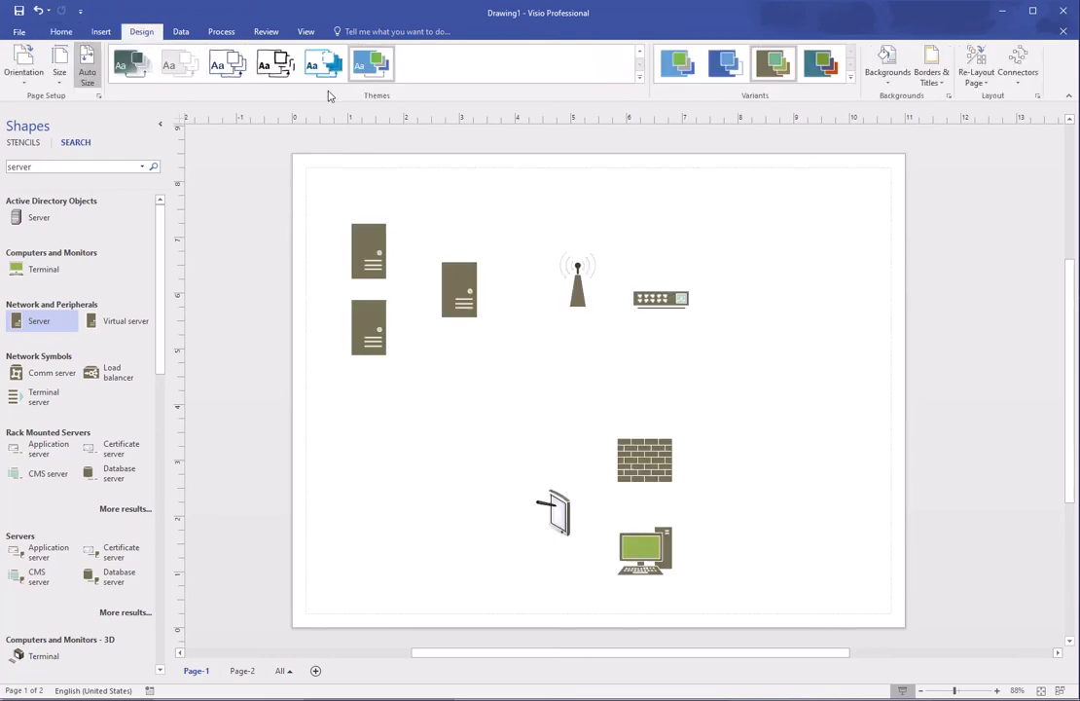
pyautogui.click(680, 77)
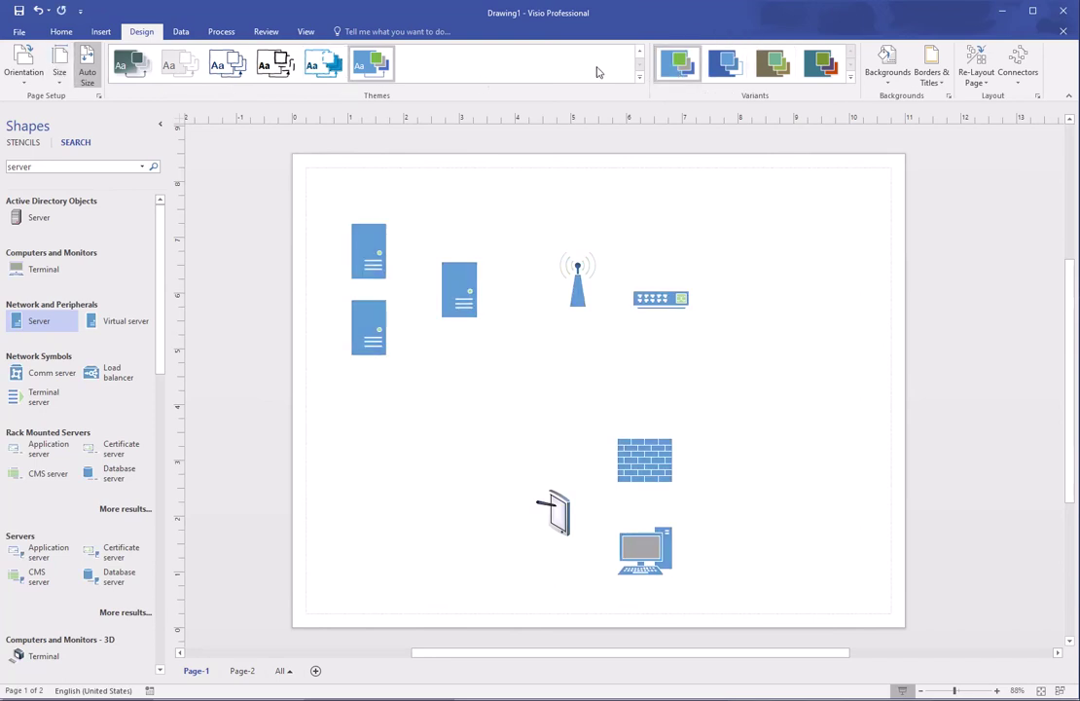
pyautogui.click(181, 70)
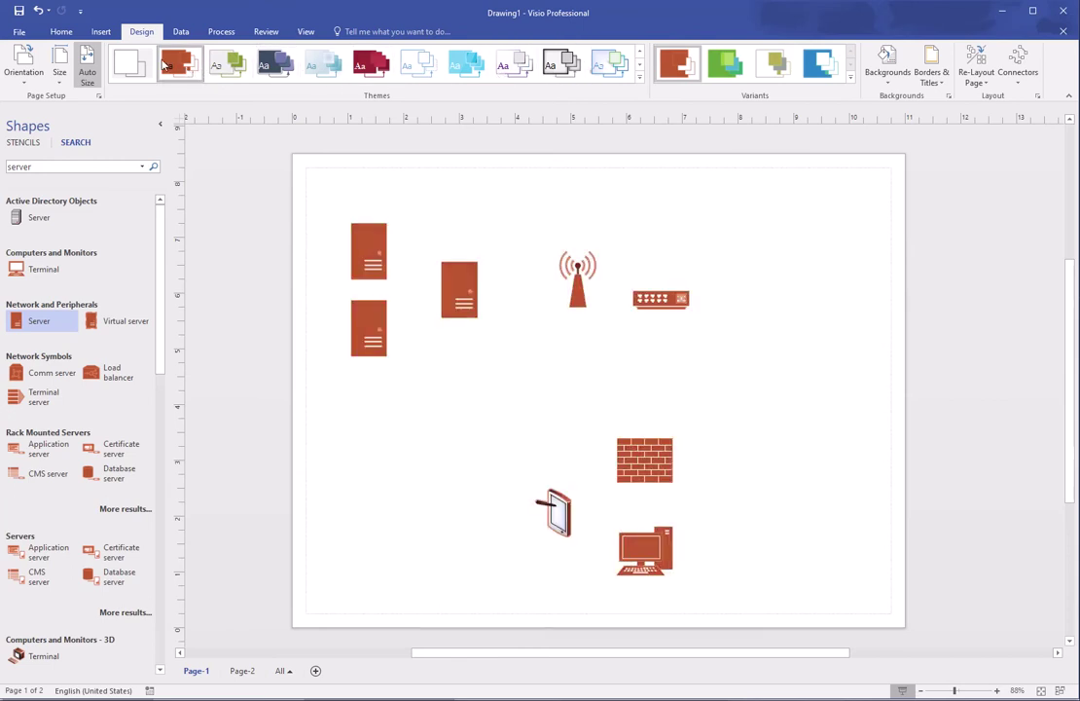
pyautogui.click(732, 72)
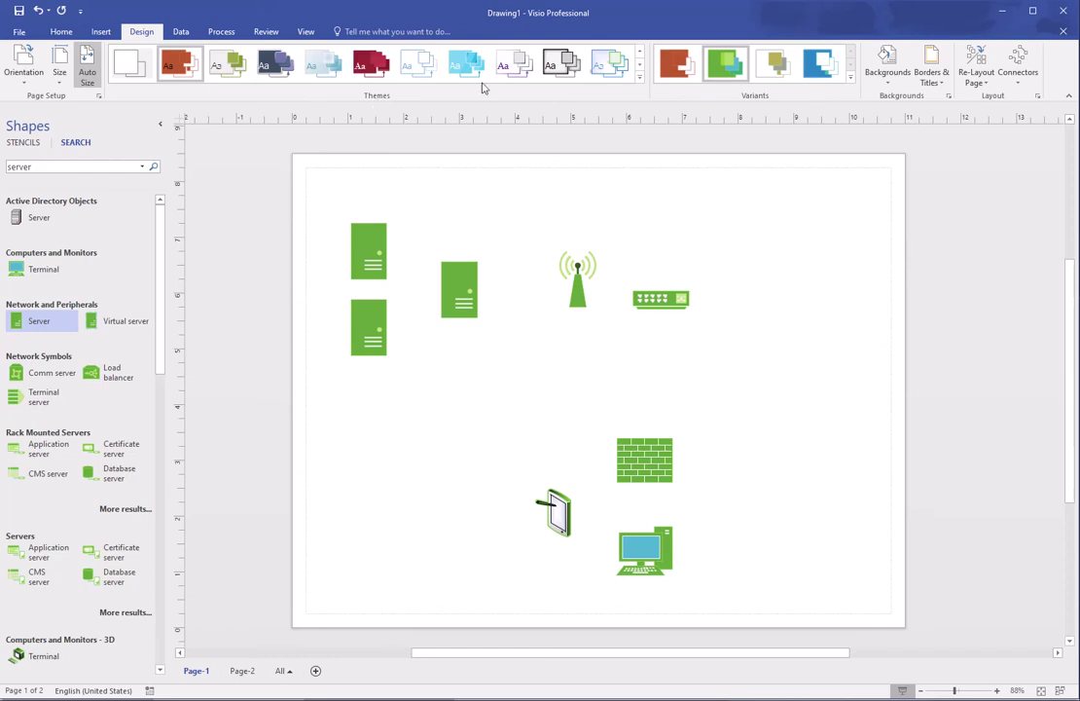
pyautogui.click(641, 60)
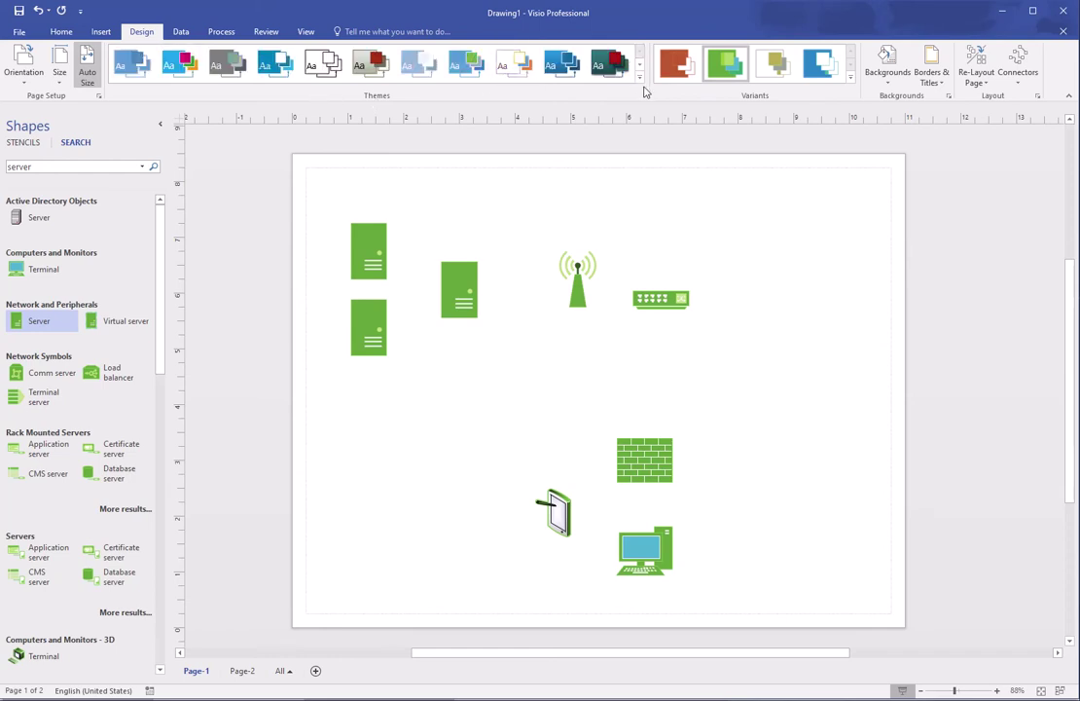
pyautogui.click(642, 65)
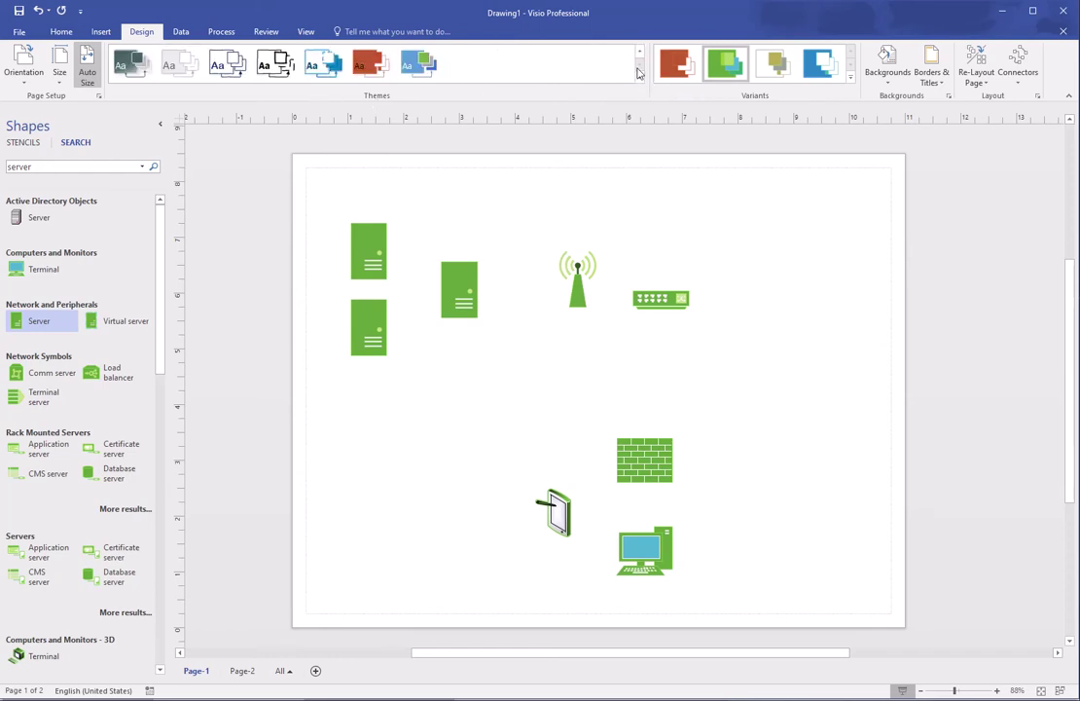
pyautogui.click(277, 64)
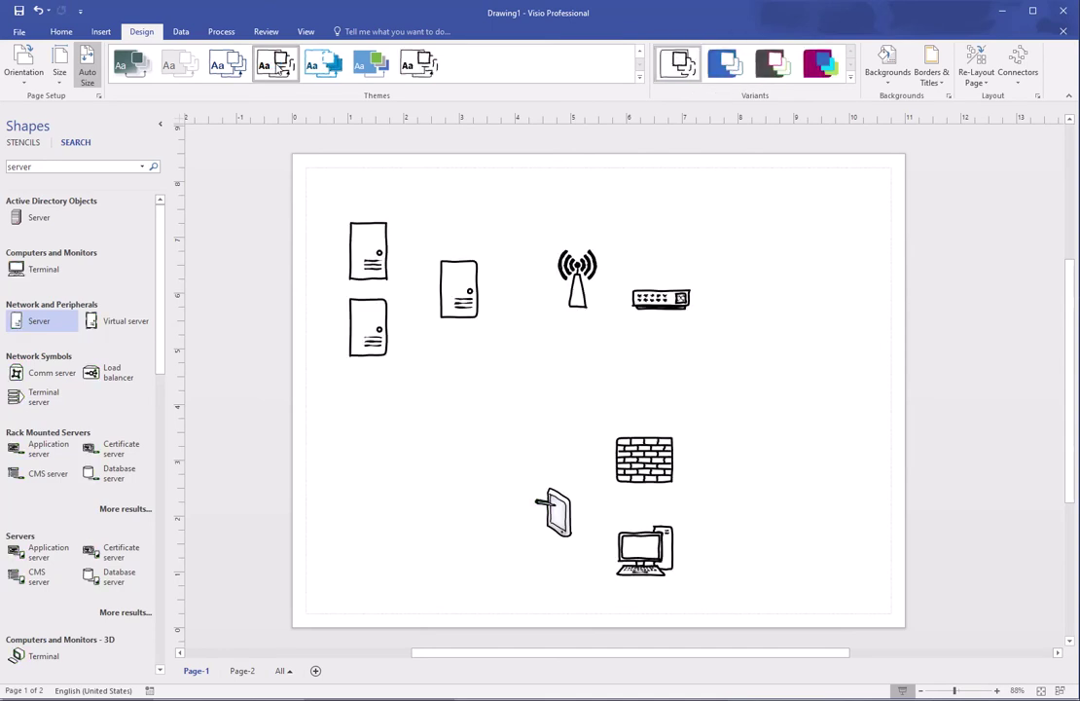
# Step: Apply the dark teal gradient theme with its orange variant to the diagram
pyautogui.click(136, 65)
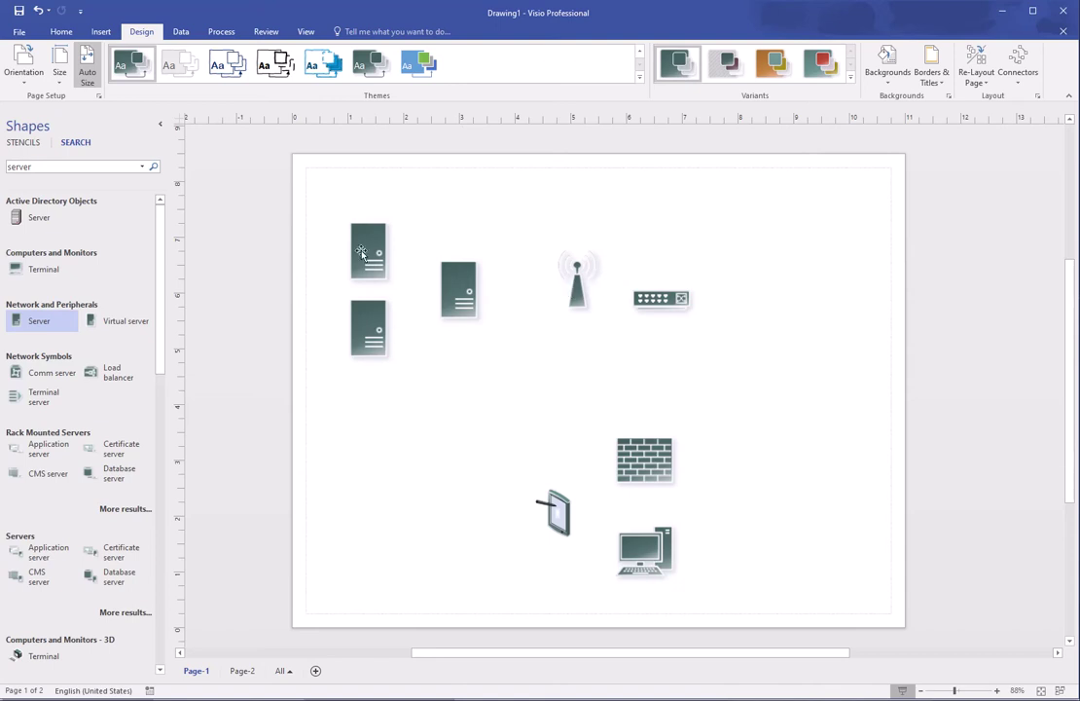
pyautogui.click(773, 63)
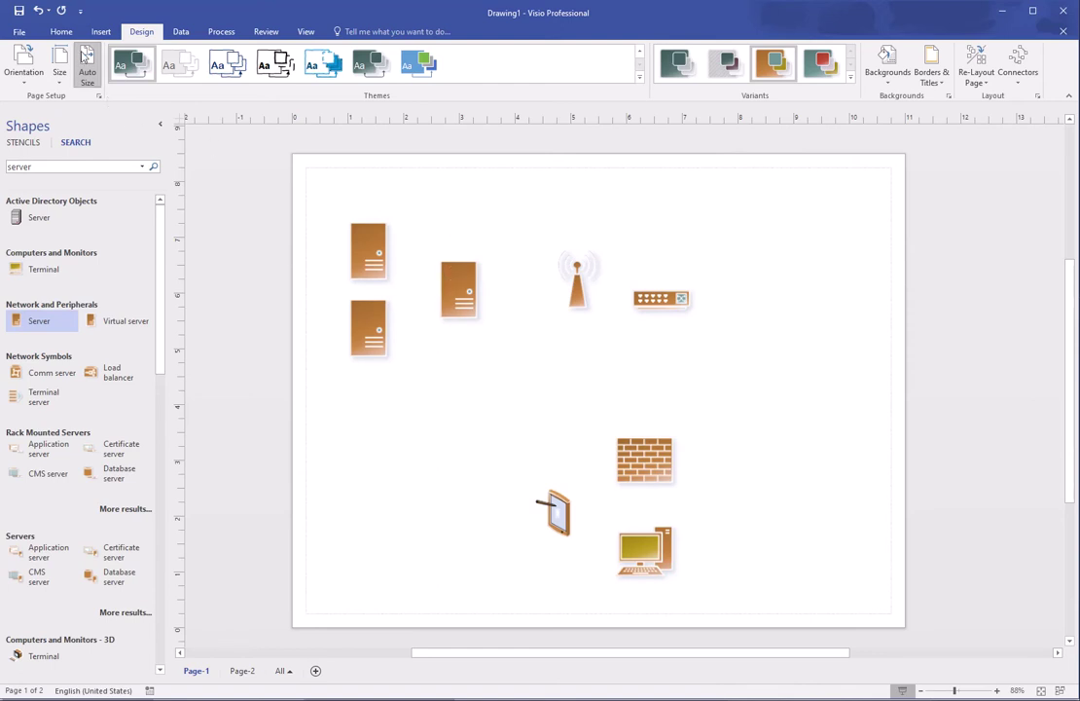
# Step: Move the standalone server closer to the wireless access point and lower the bottom-left server to make label space under the upper one
pyautogui.click(60, 32)
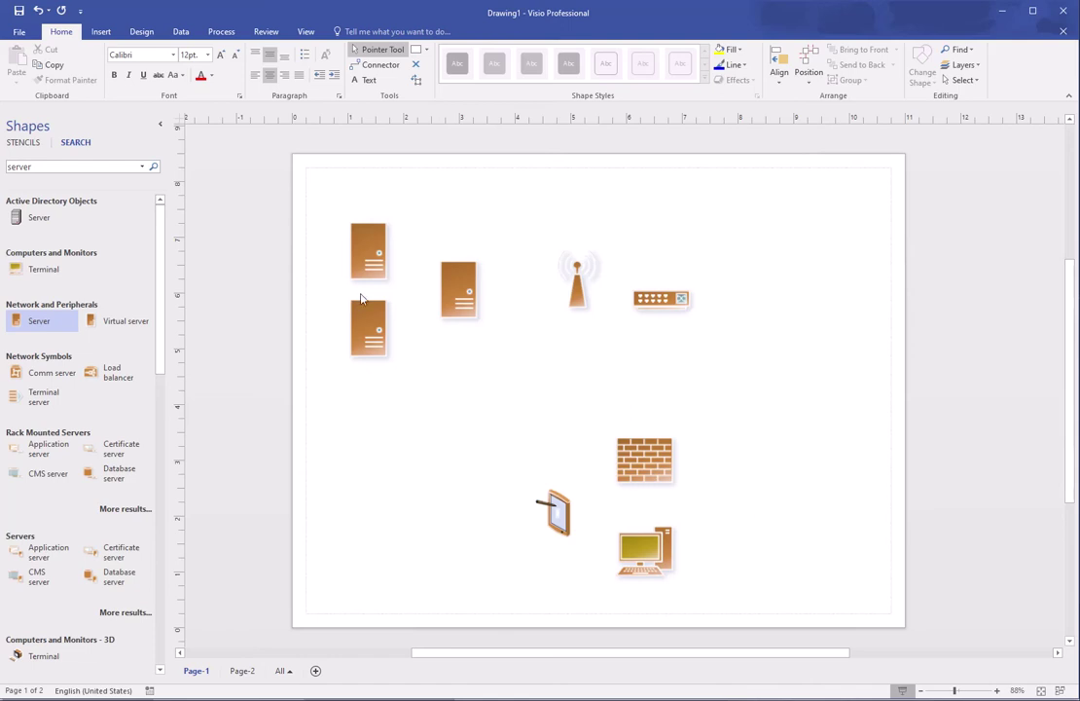
pyautogui.moveTo(450, 284); pyautogui.dragTo(496, 303)
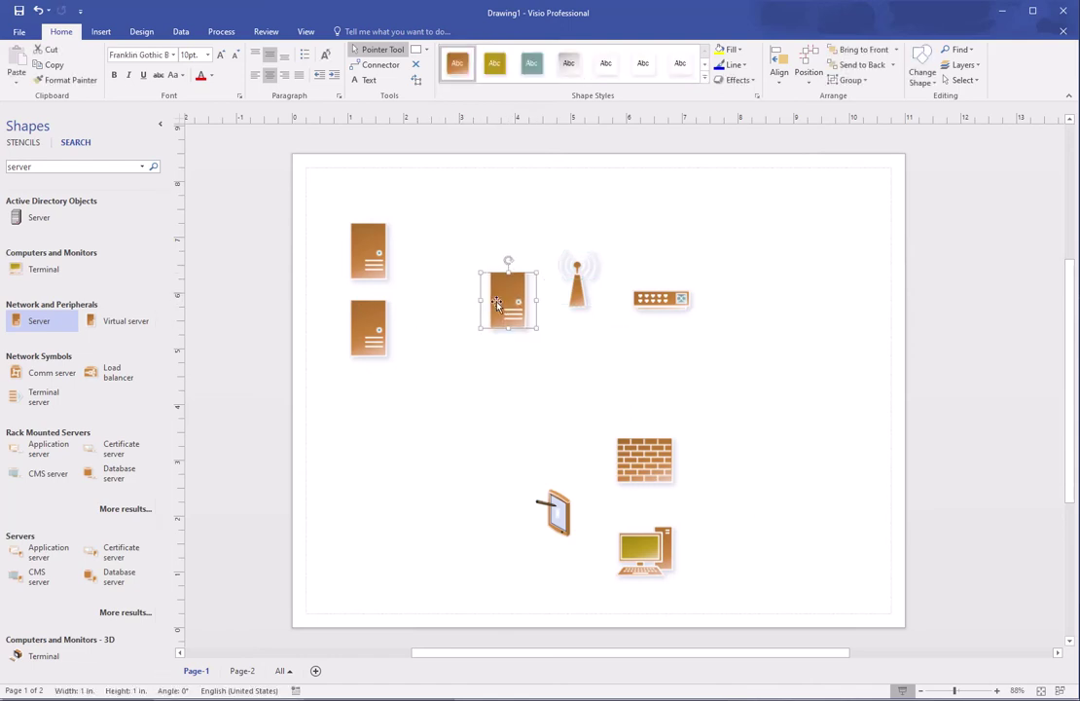
pyautogui.click(379, 263)
pyautogui.moveTo(357, 317); pyautogui.dragTo(371, 327)
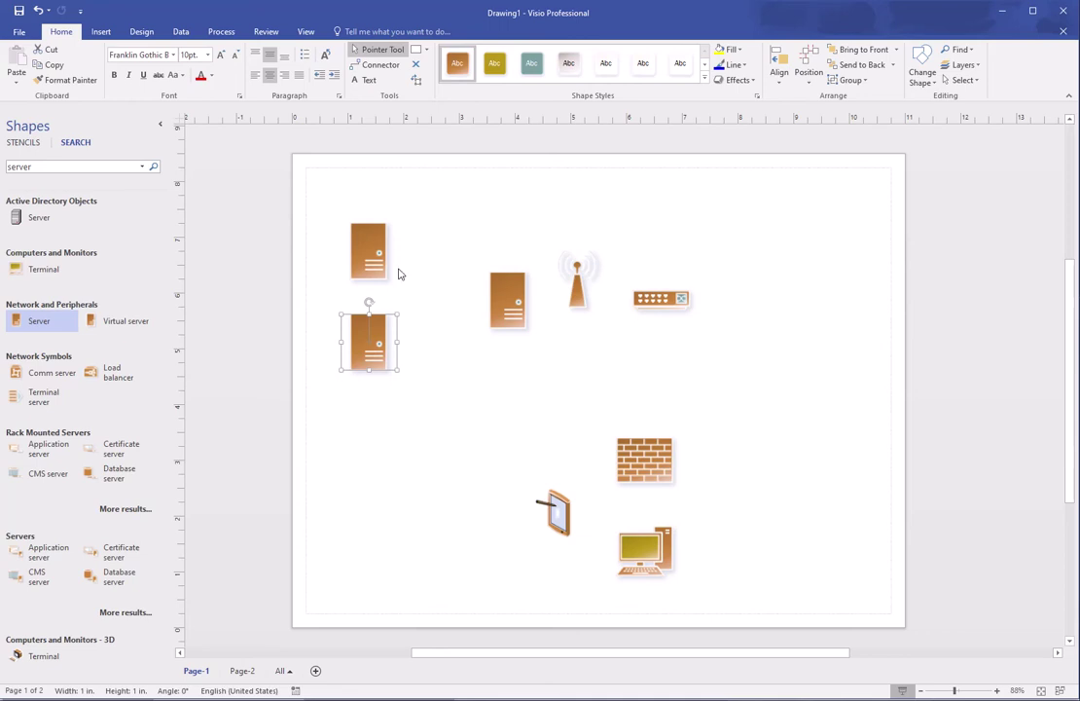
pyautogui.moveTo(370, 327); pyautogui.dragTo(370, 347)
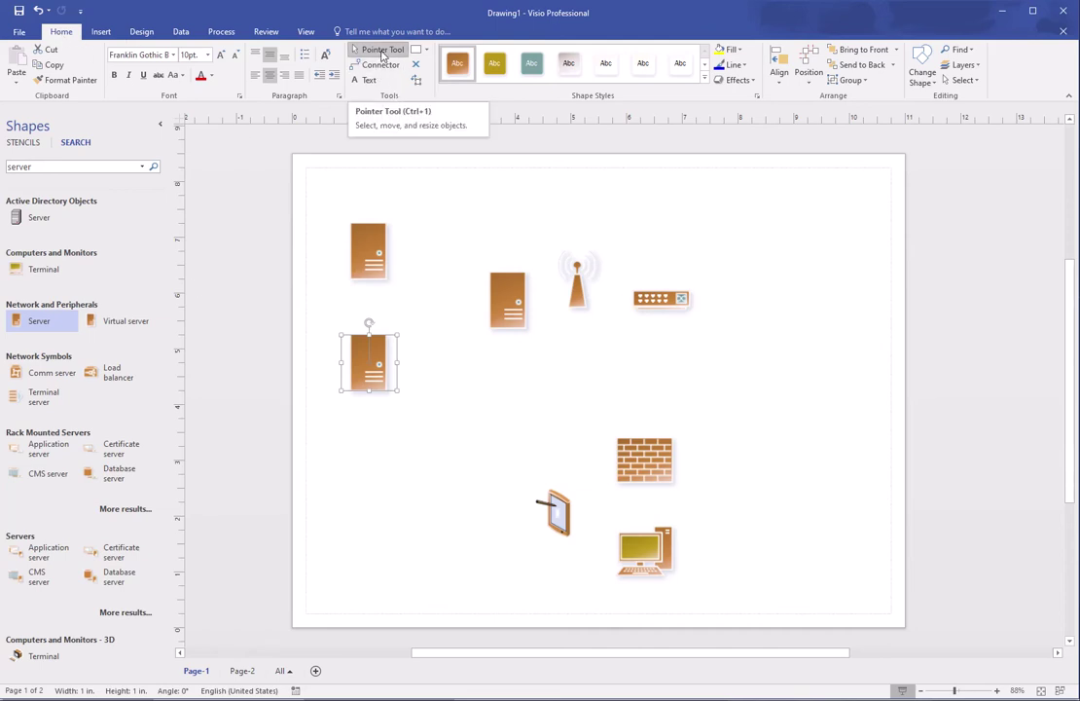
# Step: Add a top-left-aligned text box about 1.125 by 0.625 in under the upper-left server, reading "DC1" with "IP:" on a second line
pyautogui.click(367, 80)
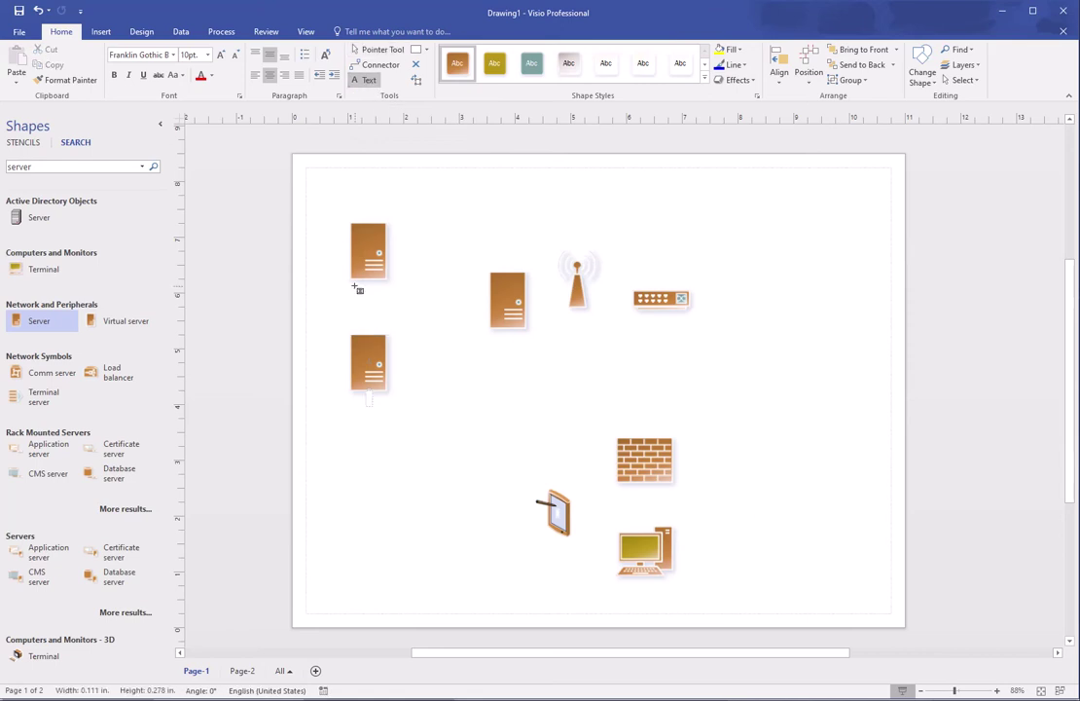
pyautogui.moveTo(355, 286); pyautogui.dragTo(418, 321)
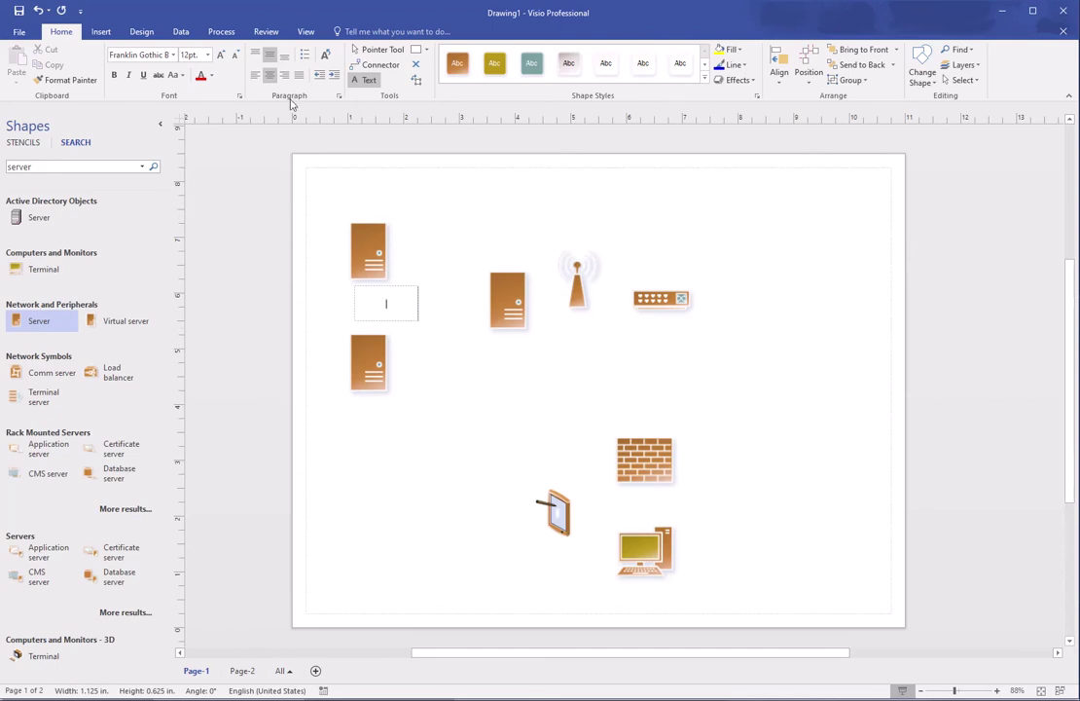
pyautogui.click(255, 55)
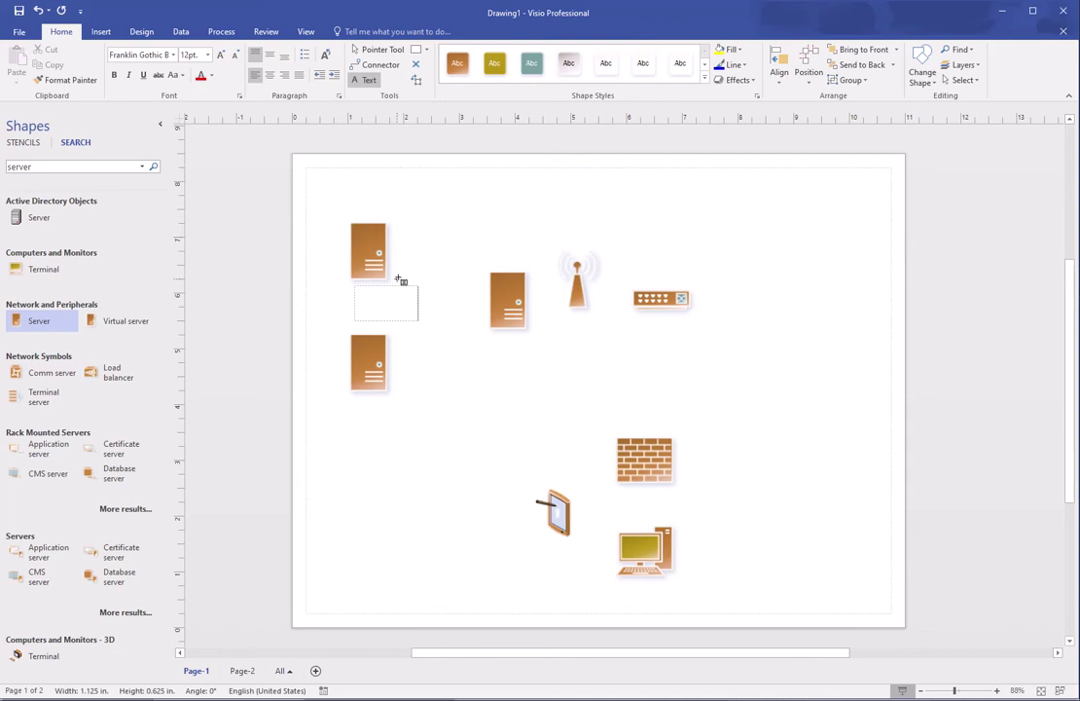
pyautogui.write('DC1')
pyautogui.press('Return')
pyautogui.write('IP:')
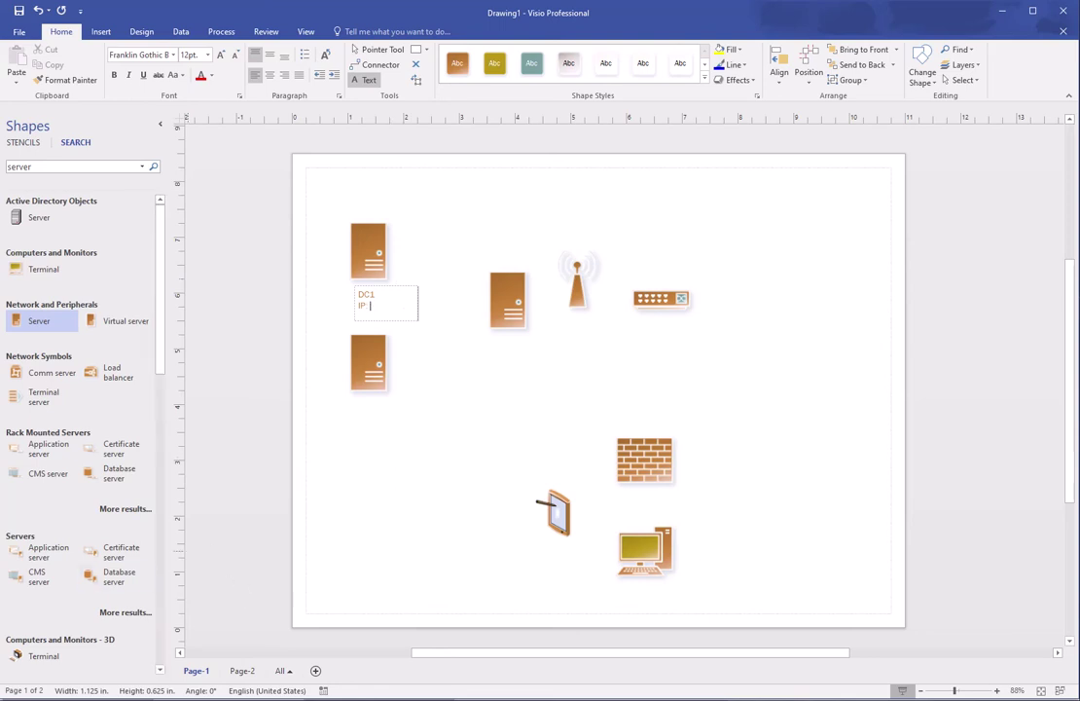
# Step: Look up DC1's address in the Cap Stone Project v 4.7.1 Google Docs document and complete the label's IP line with 192.168.20.101 in Visio
pyautogui.hotkey('alt', 'Tab')
pyautogui.scroll(-14, 400, 449)
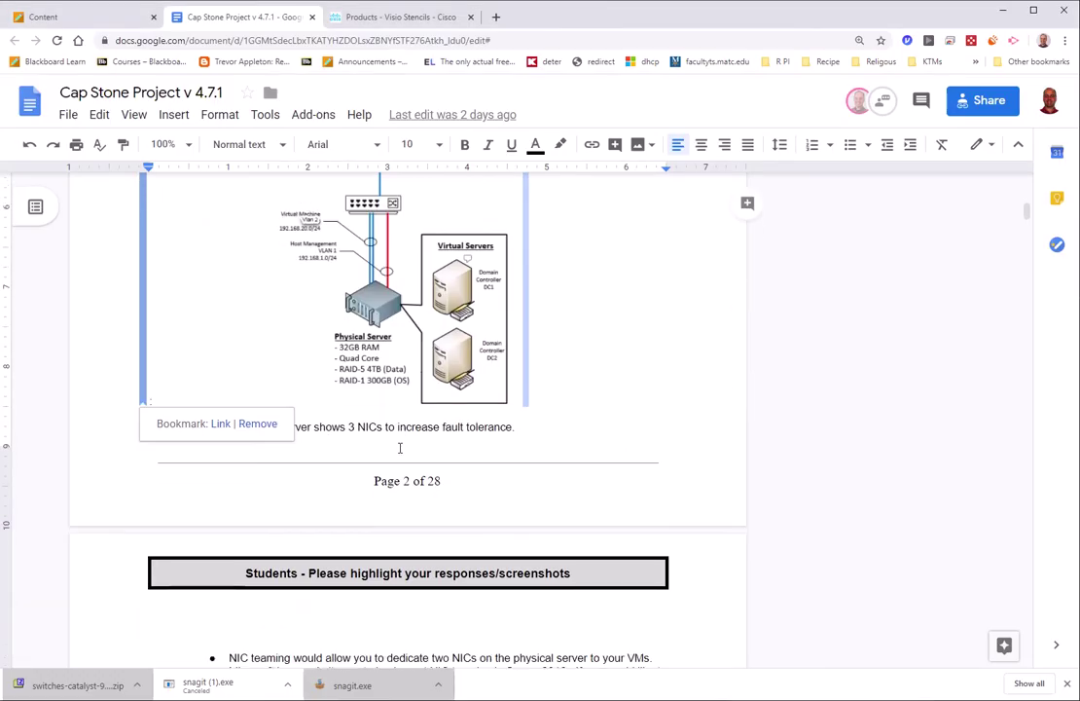
pyautogui.scroll(7, 453, 430)
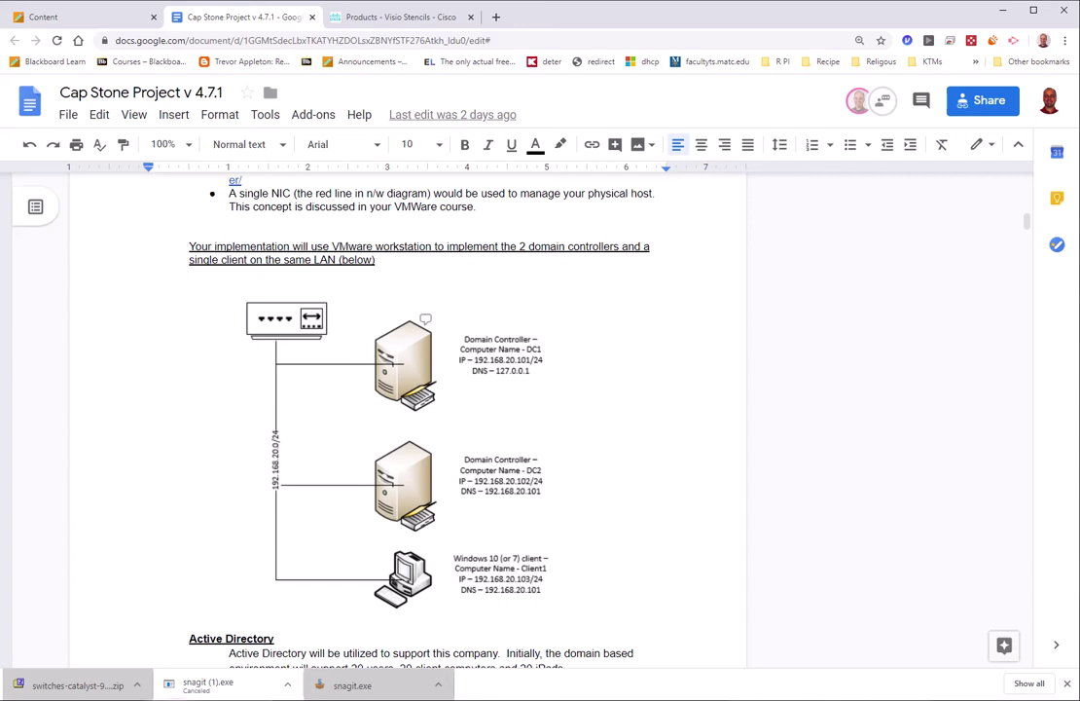
pyautogui.click(243, 695)
pyautogui.write('192.168')
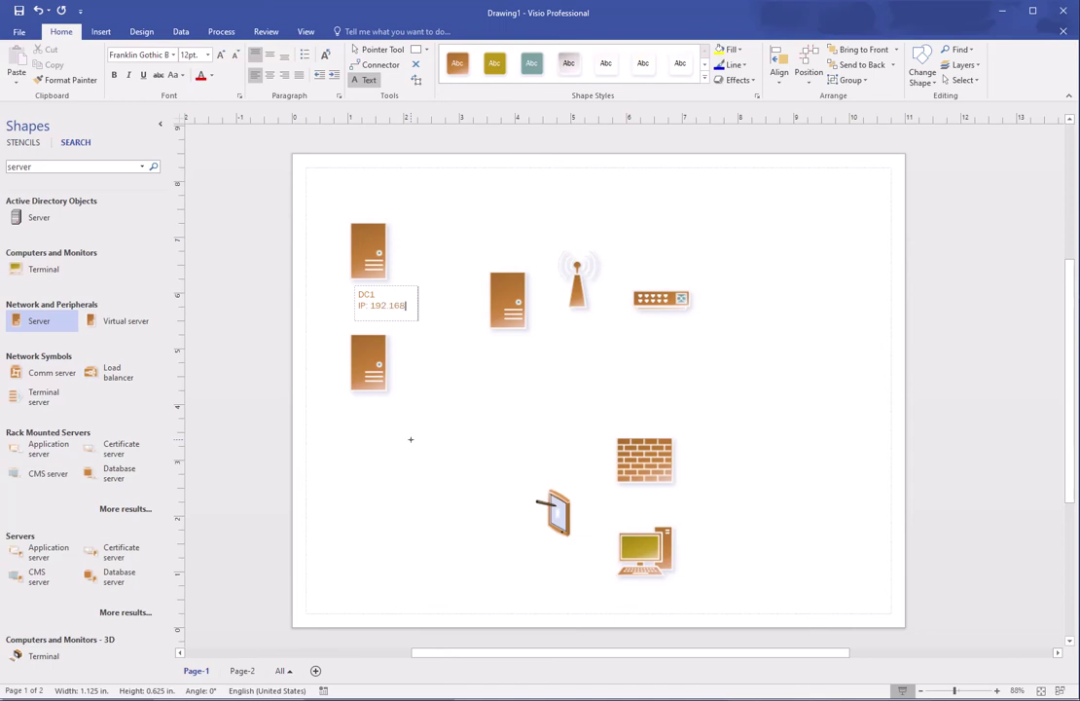
pyautogui.write('.20.101')
pyautogui.press('Return')
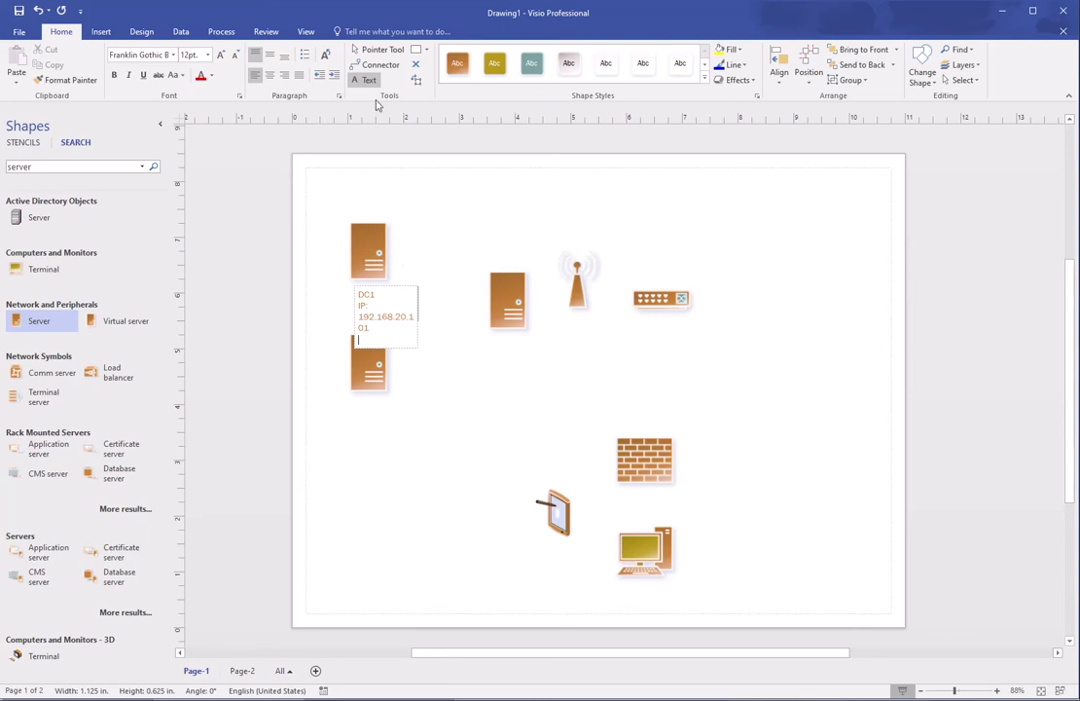
# Step: Widen the DC1 text box to 1.5 in so the IP address fits on one line
pyautogui.click(380, 49)
pyautogui.moveTo(419, 305); pyautogui.dragTo(436, 302)
pyautogui.press('Escape')
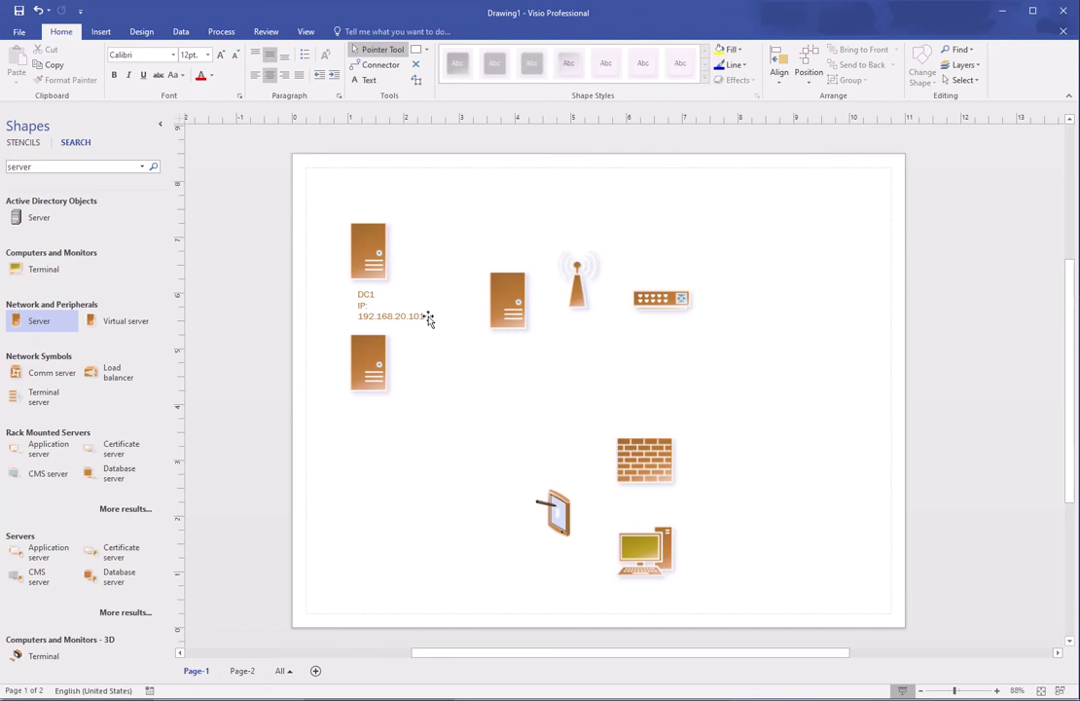
# Step: Set all of the DC1 label's text to 10 pt
pyautogui.doubleClick(423, 314)
pyautogui.moveTo(426, 318); pyautogui.dragTo(358, 302)
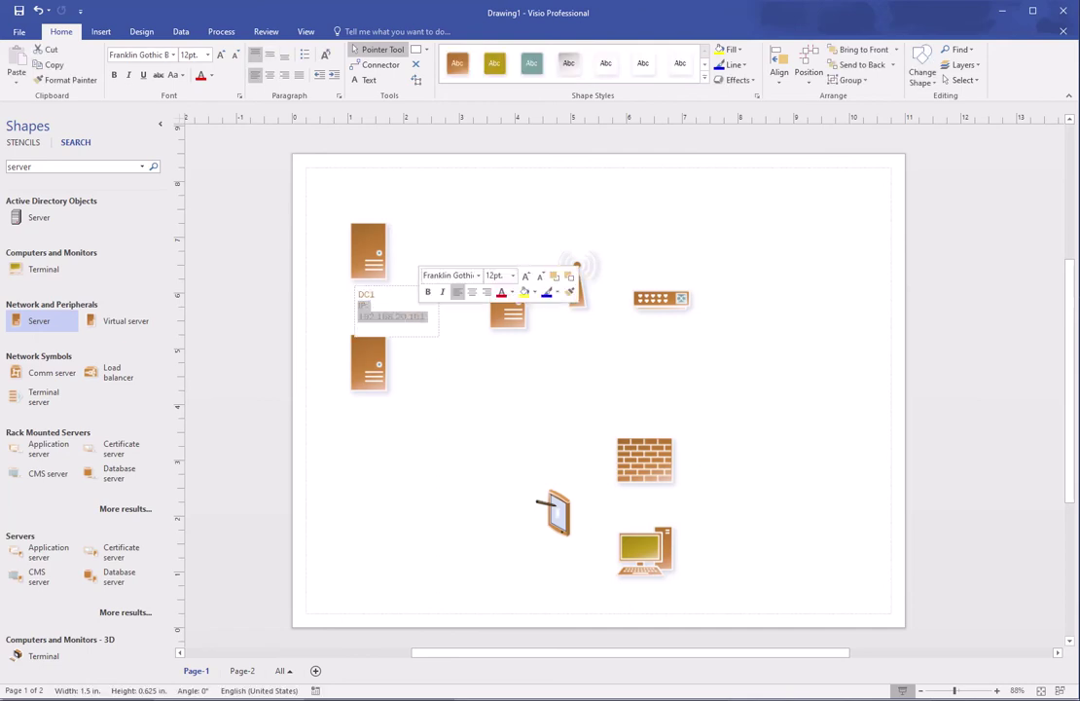
pyautogui.click(361, 296)
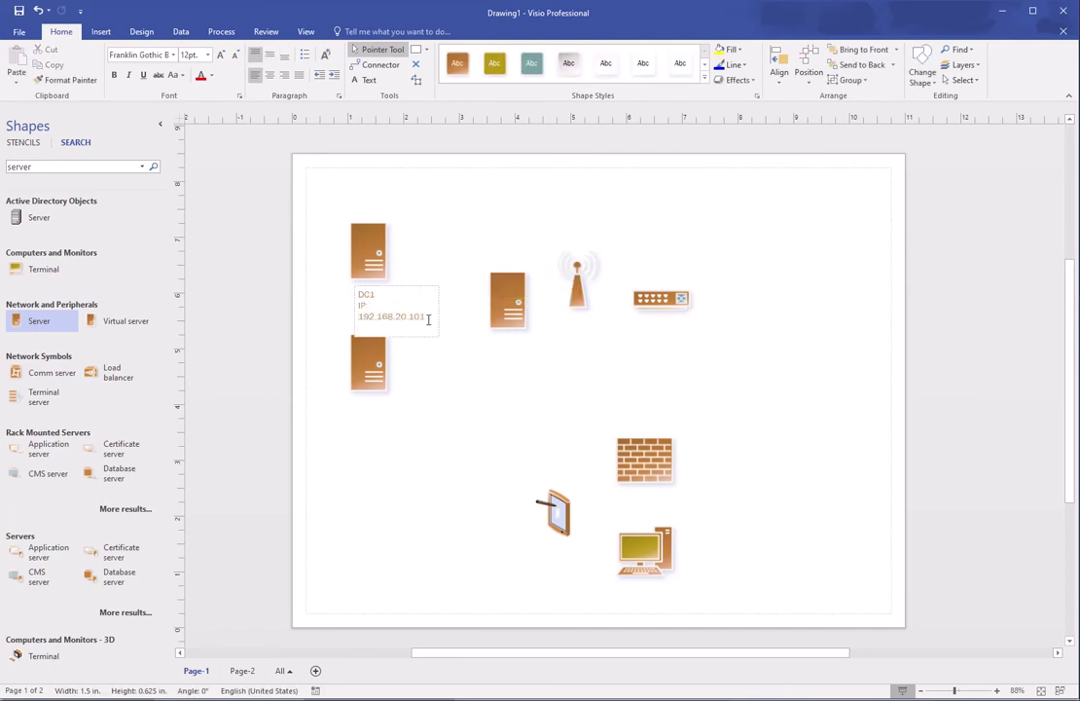
pyautogui.moveTo(420, 316); pyautogui.dragTo(359, 294)
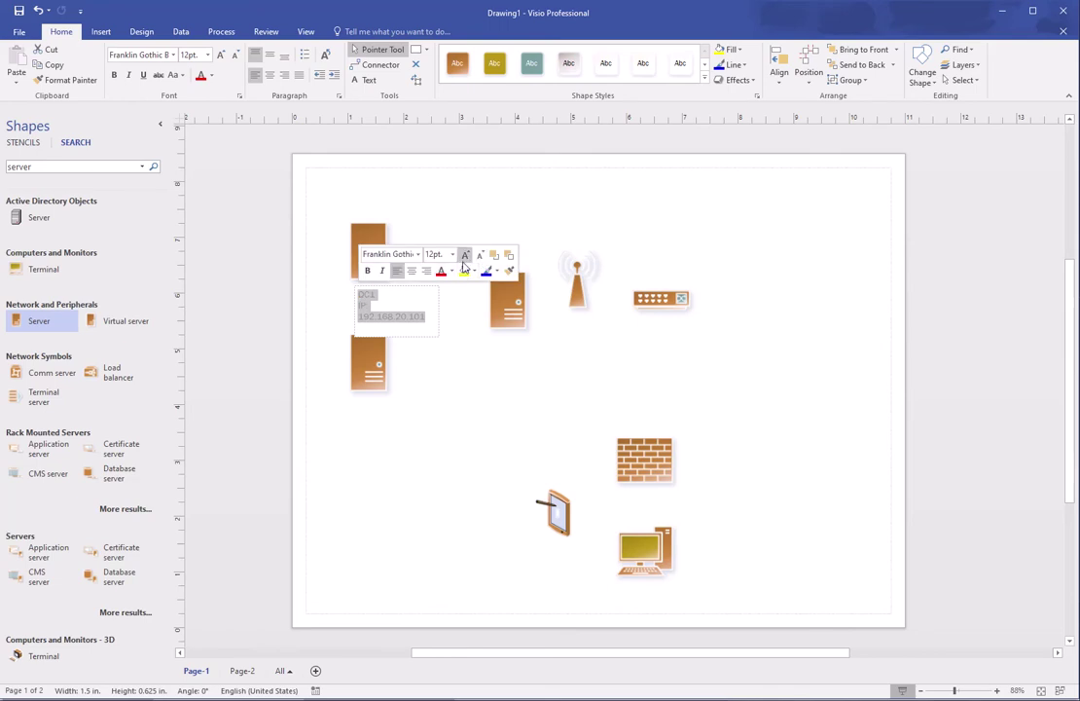
pyautogui.click(452, 254)
pyautogui.click(438, 307)
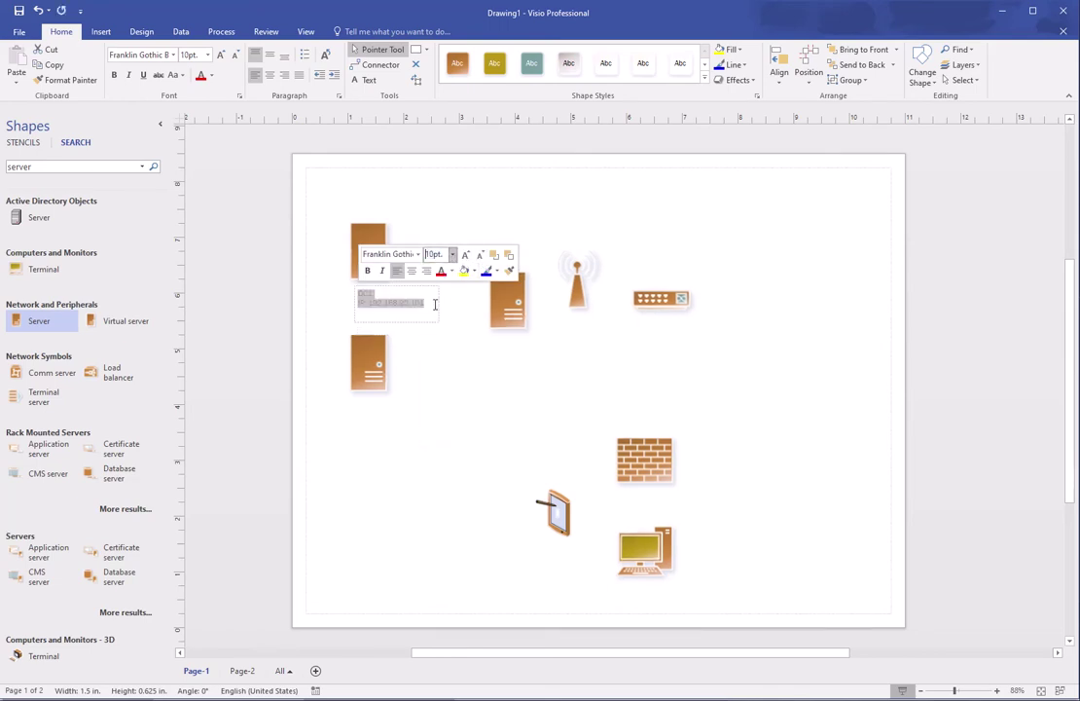
pyautogui.press('Right')
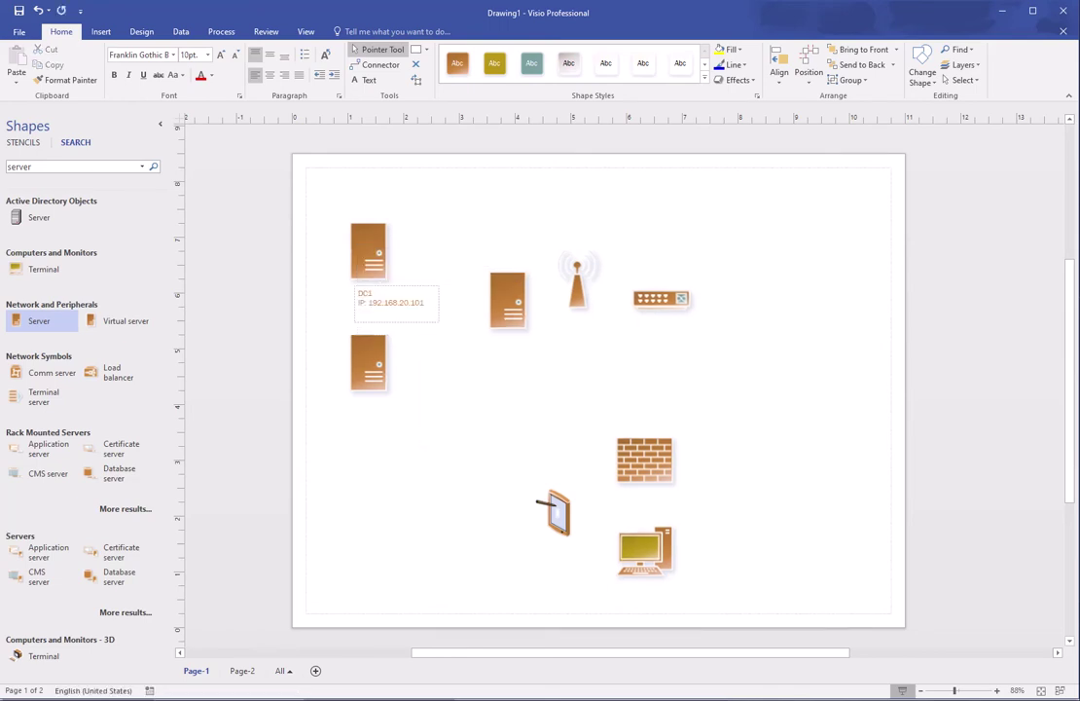
# Step: Append "/24" to the IP address in the DC1 label and widen the text box to 1.75 in
pyautogui.press('alt')
pyautogui.click(434, 306)
pyautogui.write('/24')
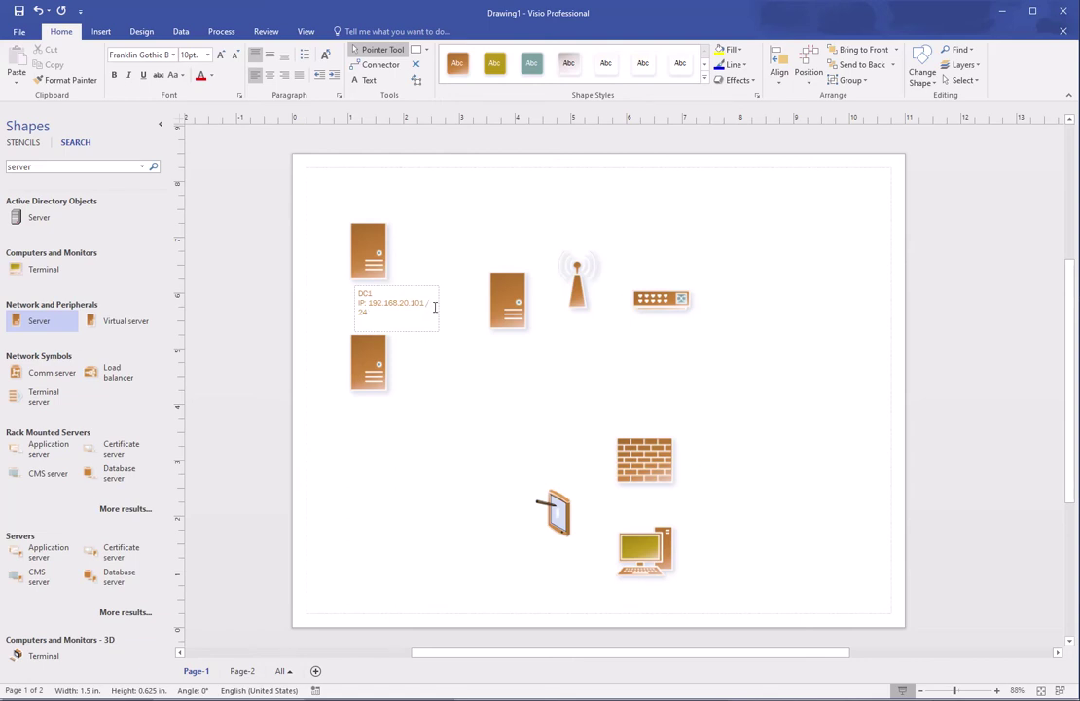
pyautogui.click(444, 309)
pyautogui.click(422, 304)
pyautogui.moveTo(444, 304); pyautogui.dragTo(455, 302)
pyautogui.click(455, 302)
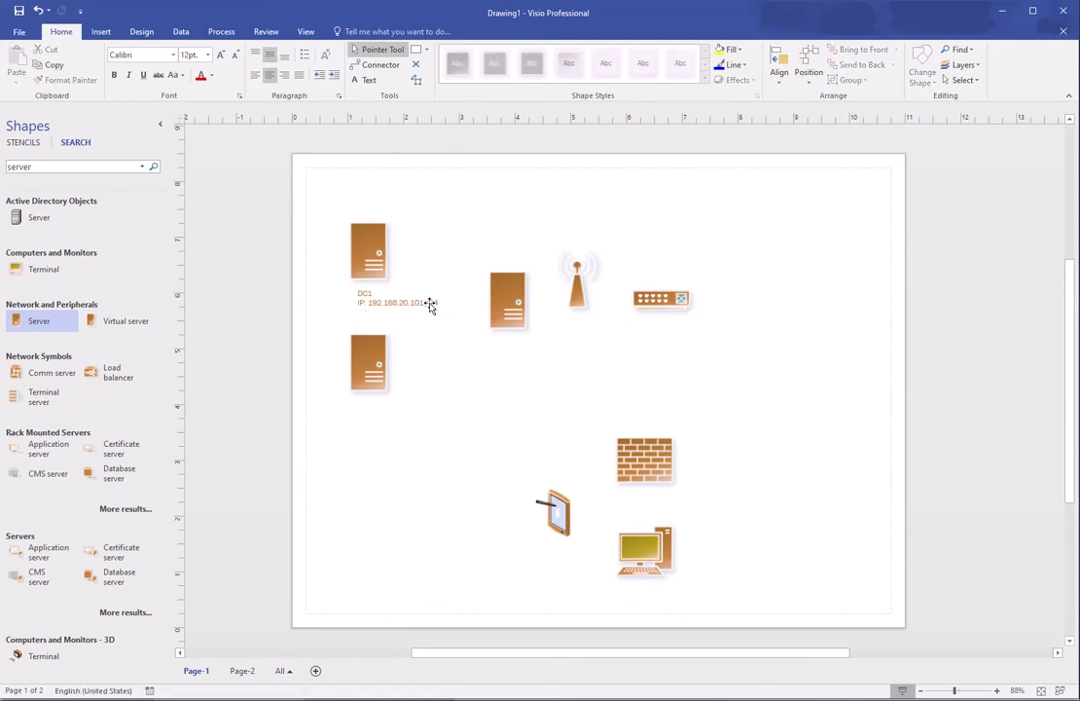
# Step: Add the line "DNS: 127.0.0.1" to the DC1 label and move the lower-left server farther down
pyautogui.doubleClick(430, 304)
pyautogui.press('Return')
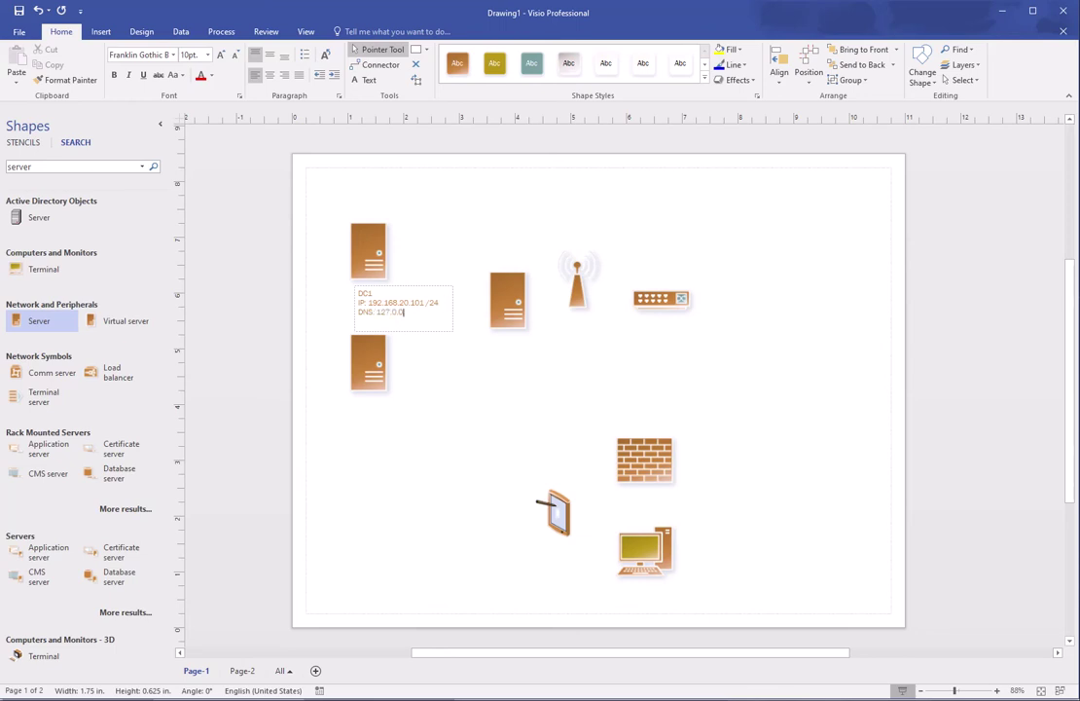
pyautogui.press('Return')
pyautogui.moveTo(380, 344); pyautogui.dragTo(380, 363)
# Step: Add the line "Roles: DC, DHCP, DNS" at the end of the DC1 label
pyautogui.doubleClick(411, 317)
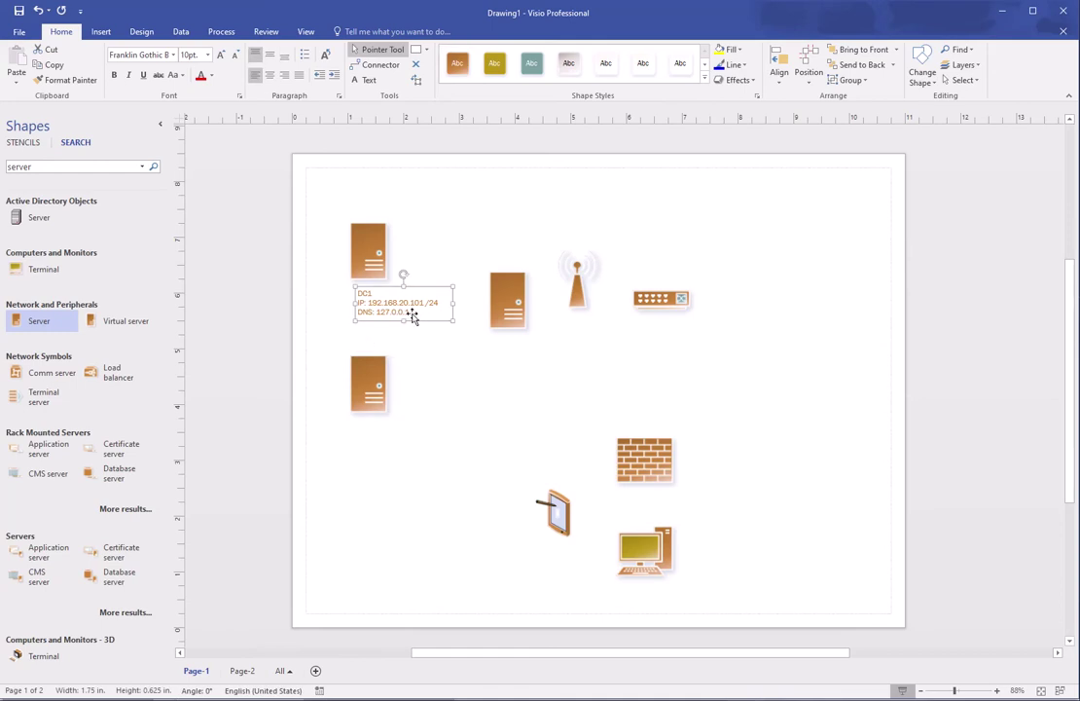
pyautogui.click(411, 314)
pyautogui.press('Return')
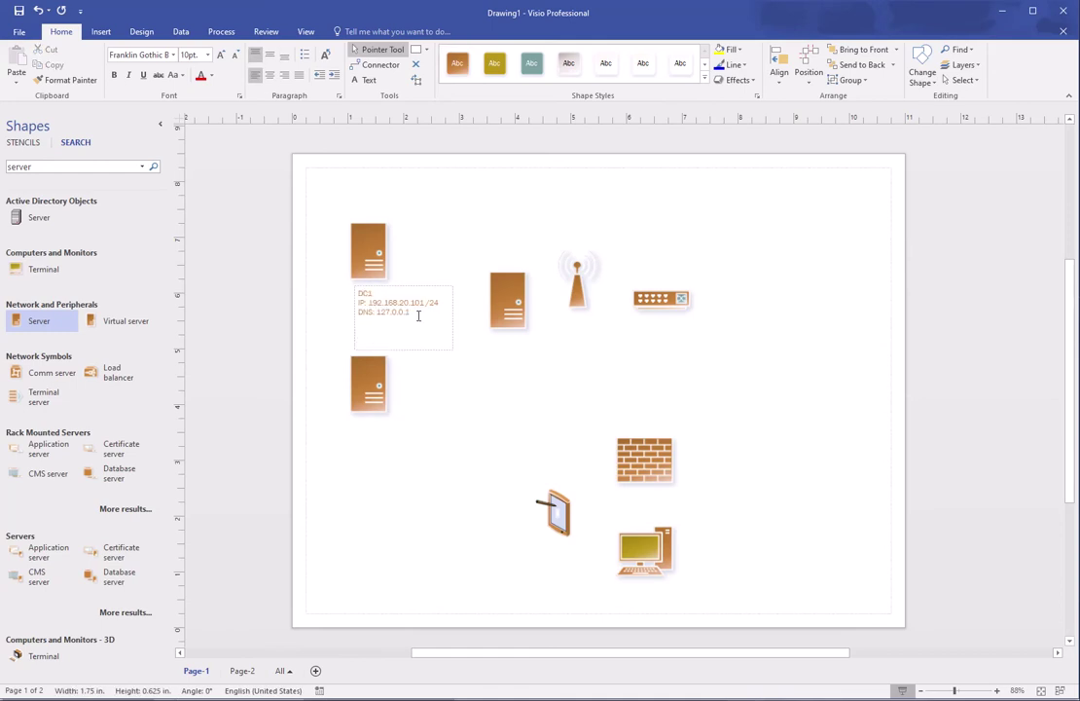
pyautogui.write('G')
pyautogui.write('ad')
pyautogui.write('rO')
pyautogui.write('Ro')
pyautogui.write('les: DC')
pyautogui.write(', DHCP, DNS')
pyautogui.click(457, 399)
# Step: Replace the lower-left server with a copy of the upper server and its DC1 label, placed below the original
pyautogui.click(416, 319)
pyautogui.keyDown('shift'); pyautogui.click(381, 277); pyautogui.keyUp('shift')
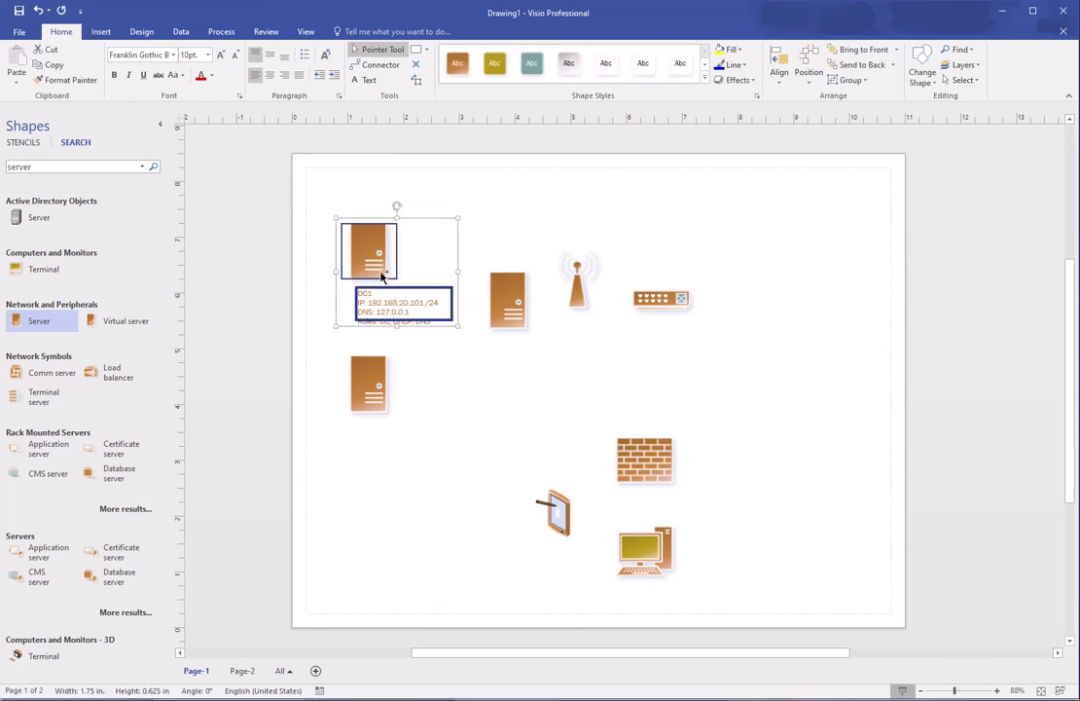
pyautogui.click(380, 387)
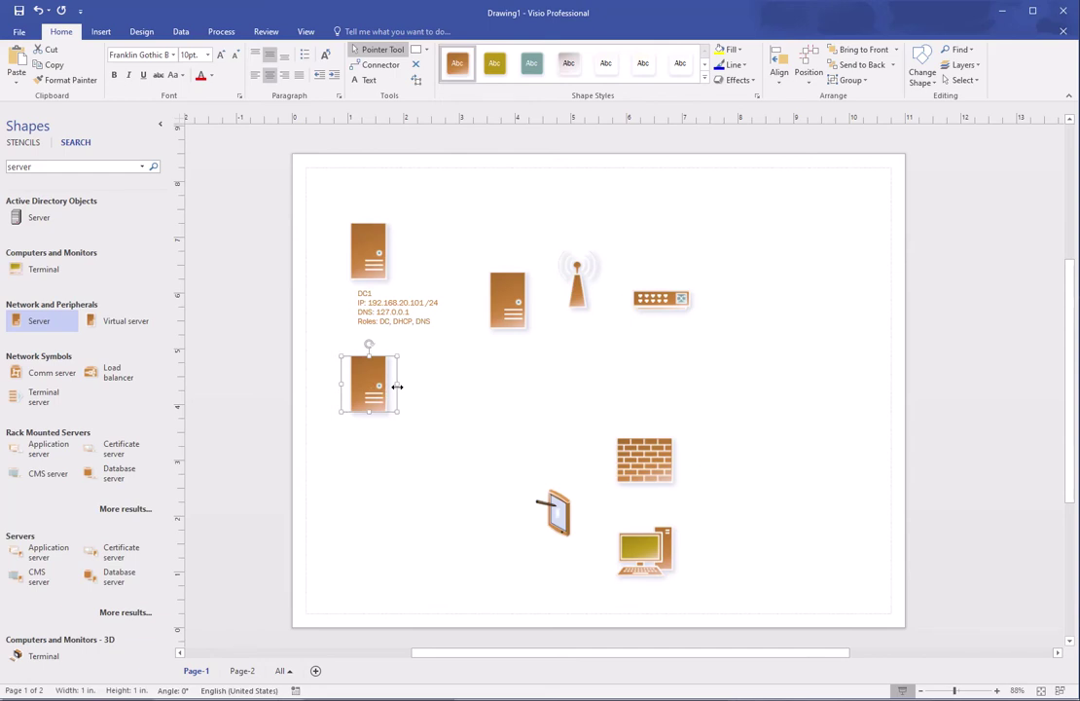
pyautogui.press('Delete')
pyautogui.hotkey('ctrl', 'v')
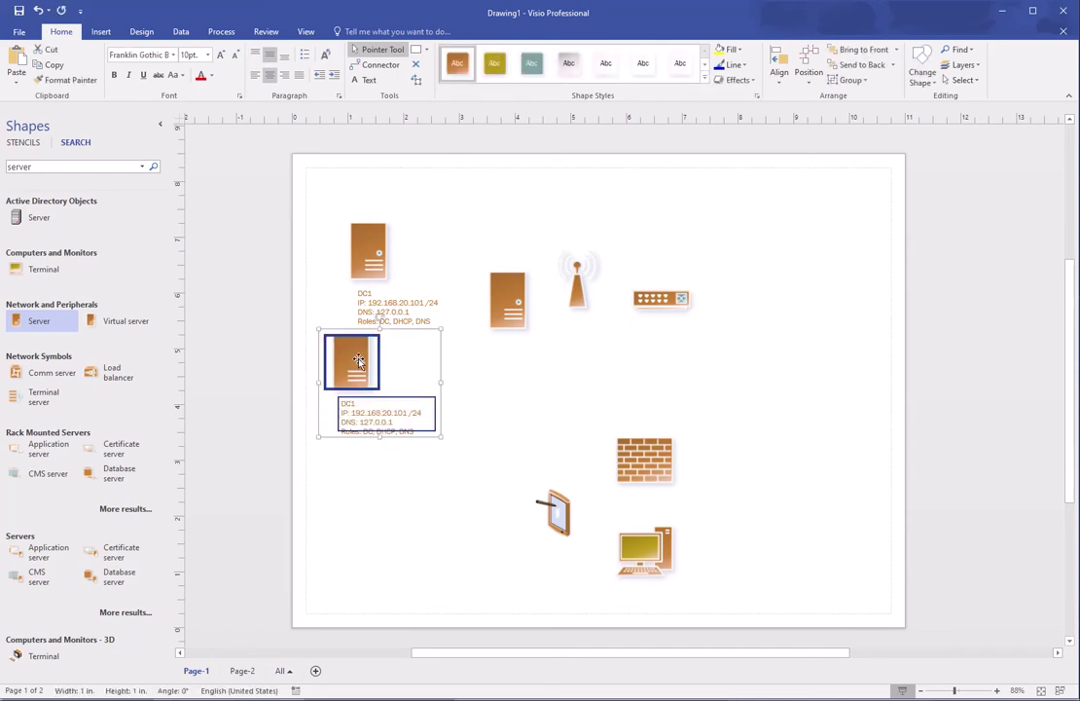
# Step: Line up the copied server and its label under the original server, leaving a slightly larger gap below the DC1 label
pyautogui.moveTo(358, 361); pyautogui.dragTo(375, 366)
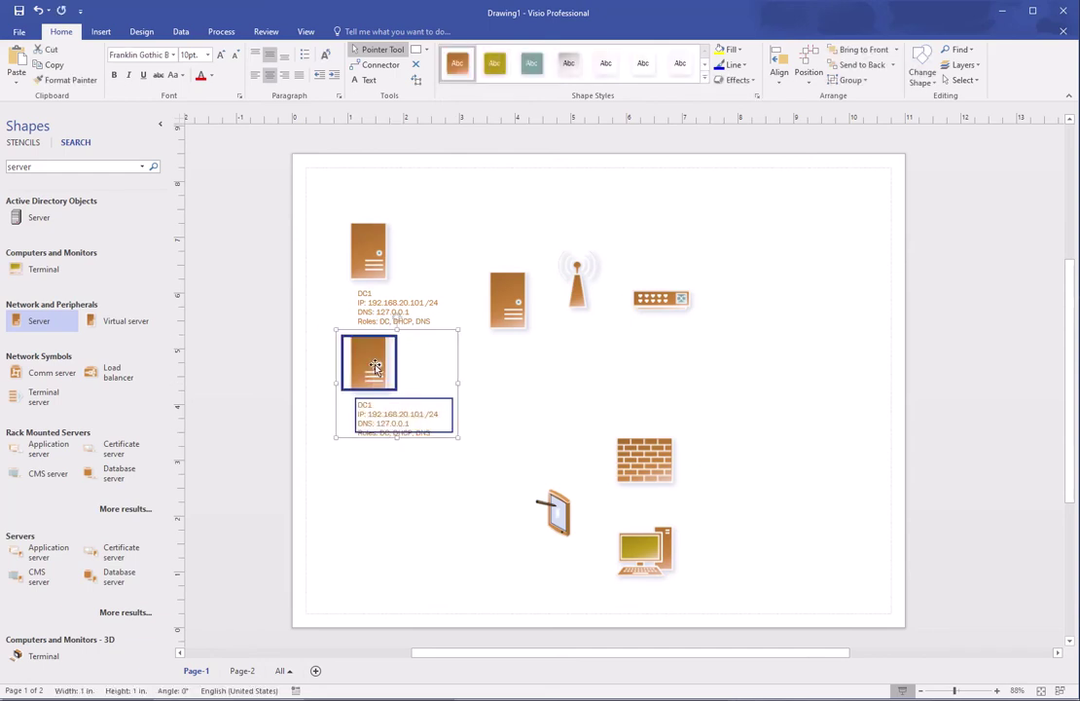
pyautogui.click(446, 275)
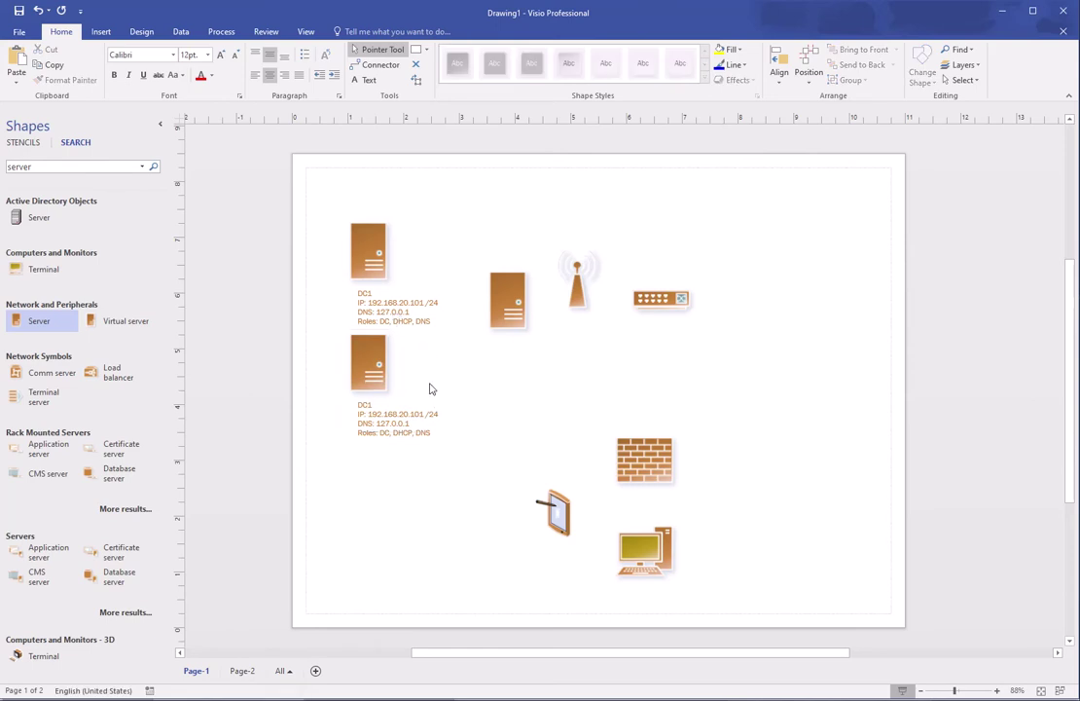
pyautogui.moveTo(461, 487); pyautogui.dragTo(370, 377)
pyautogui.keyDown('shift'); pyautogui.click(356, 360); pyautogui.keyUp('shift')
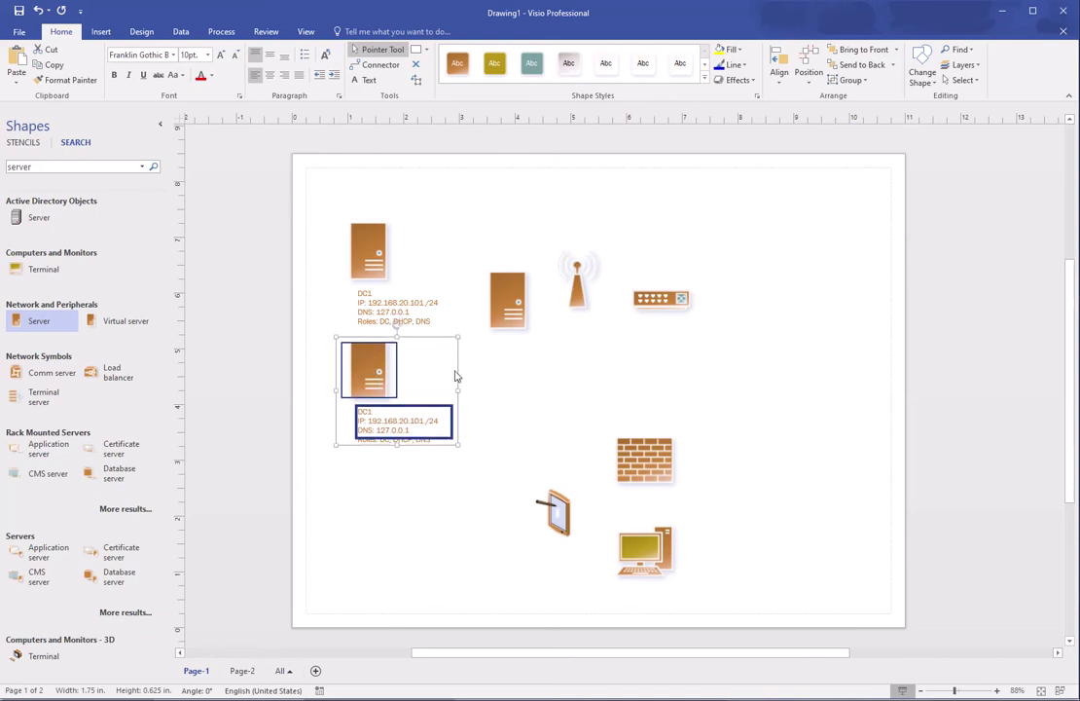
pyautogui.click(524, 378)
# Step: Edit the copied server's label to read DC2, with IP 192.168.20.102 /24 and "Roles: Member Server"
pyautogui.click(424, 422)
pyautogui.doubleClick(424, 422)
pyautogui.click(427, 425)
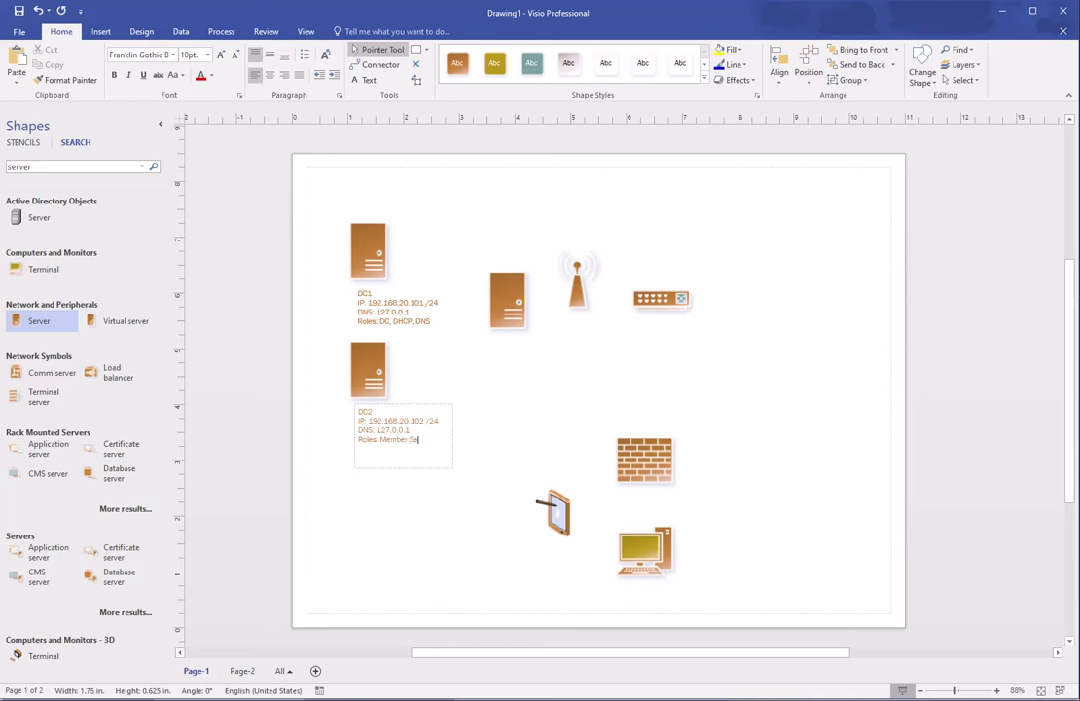
pyautogui.click(485, 421)
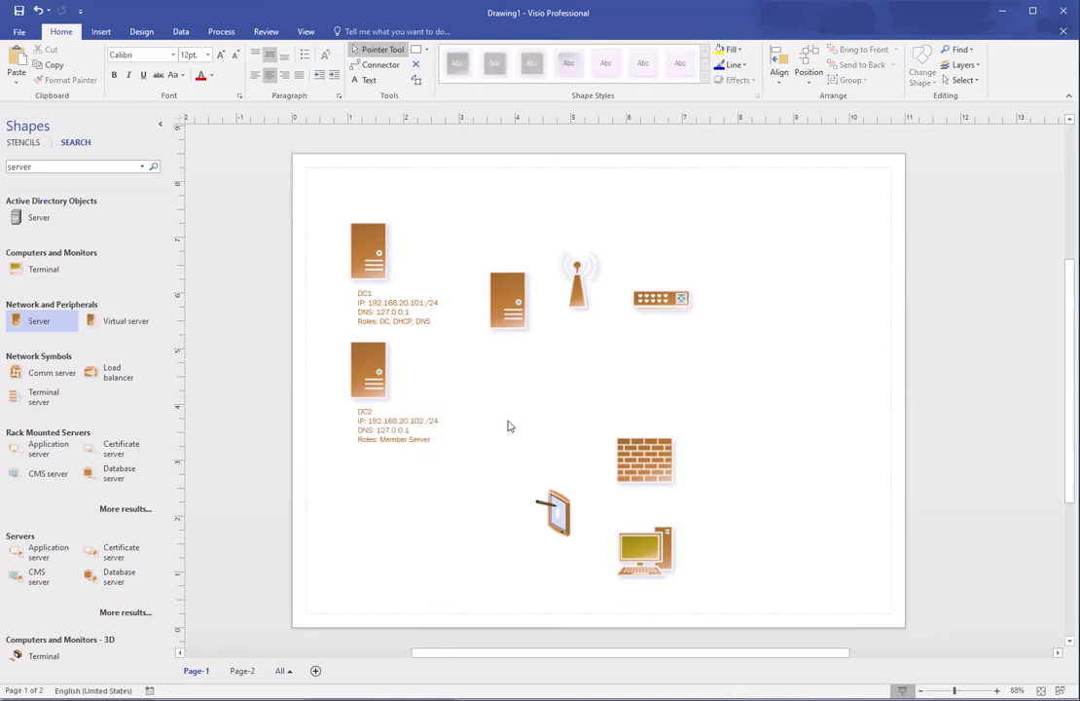
# Step: Align the DC1 and DC2 server shapes with each other using Align Center
pyautogui.click(374, 368)
pyautogui.click(442, 370)
pyautogui.click(374, 249)
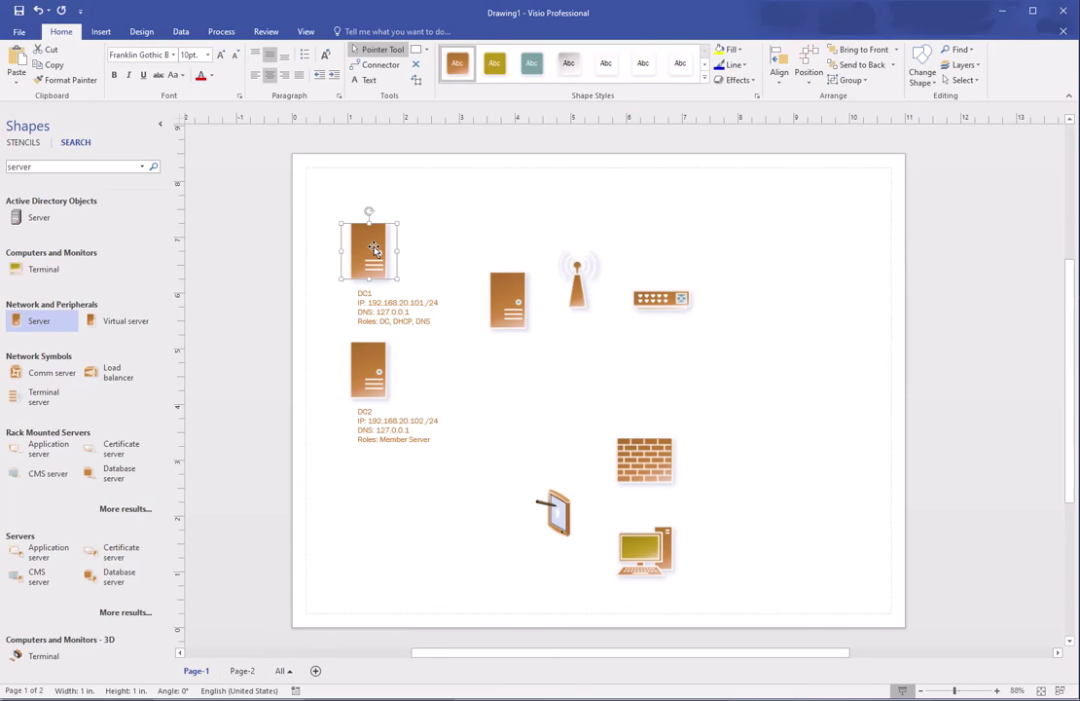
pyautogui.keyDown('shift'); pyautogui.click(378, 351); pyautogui.keyUp('shift')
pyautogui.click(780, 66)
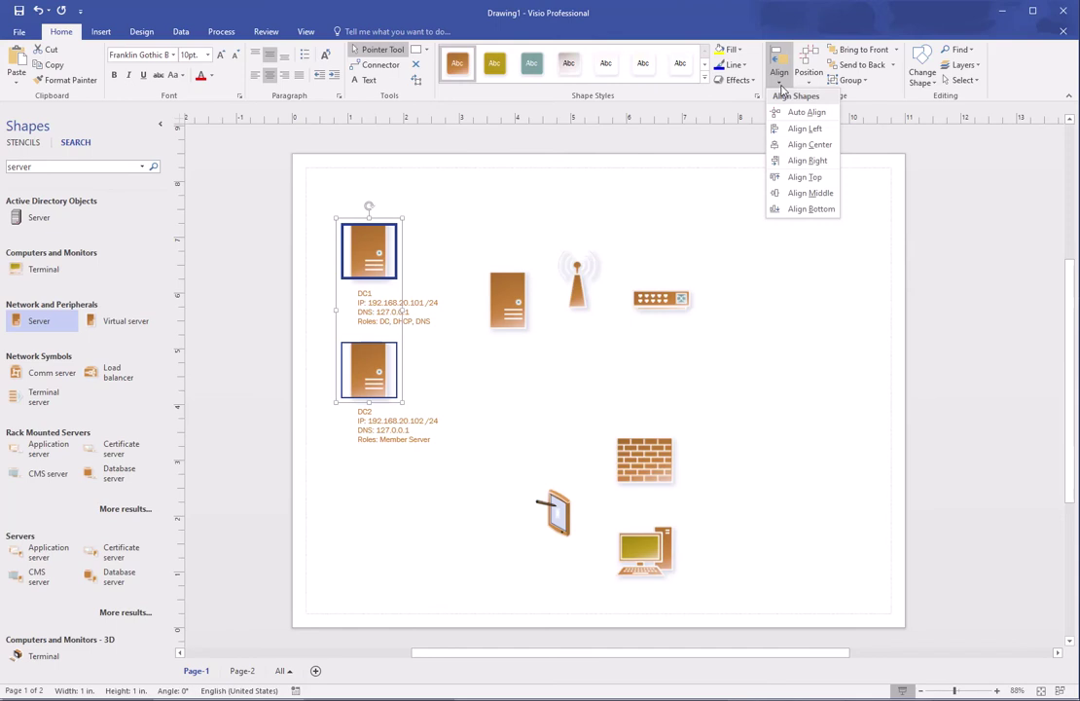
pyautogui.click(811, 145)
pyautogui.click(447, 394)
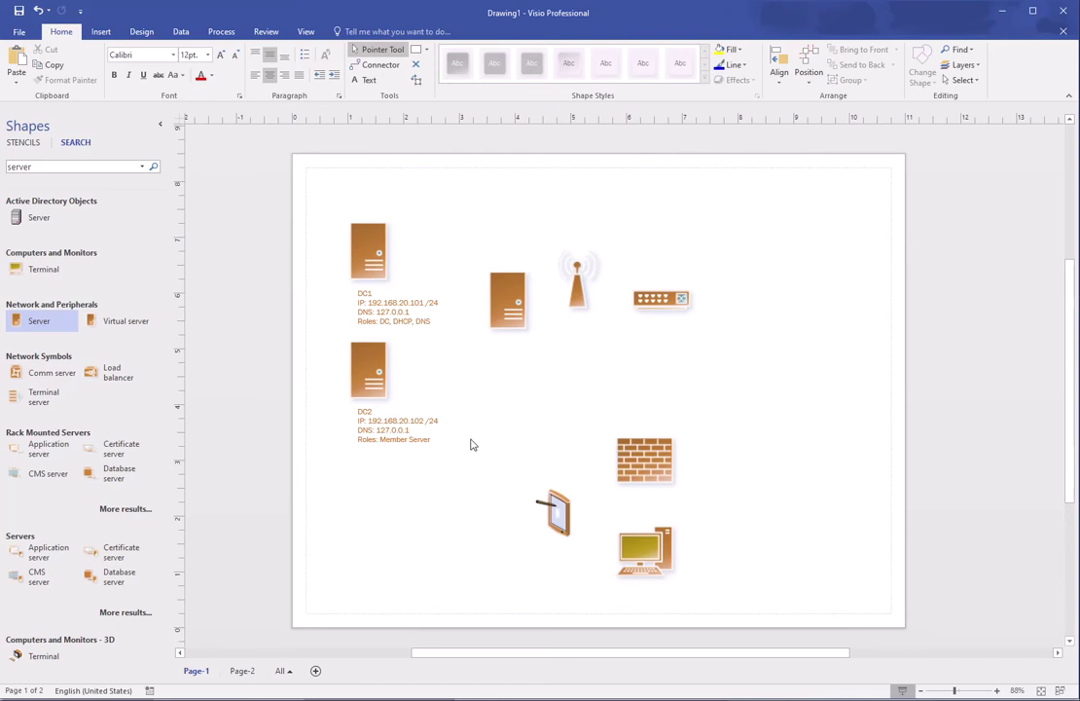
# Step: Group both servers with their labels and shift the group slightly to the left
pyautogui.moveTo(326, 194); pyautogui.dragTo(468, 464)
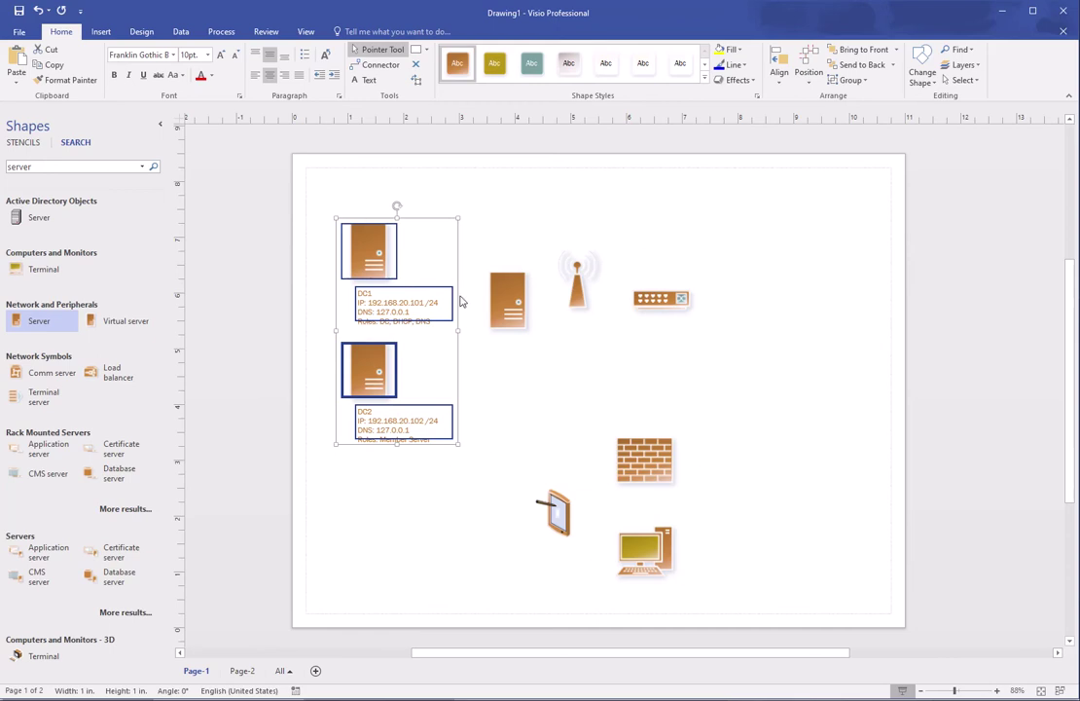
pyautogui.rightClick(368, 247)
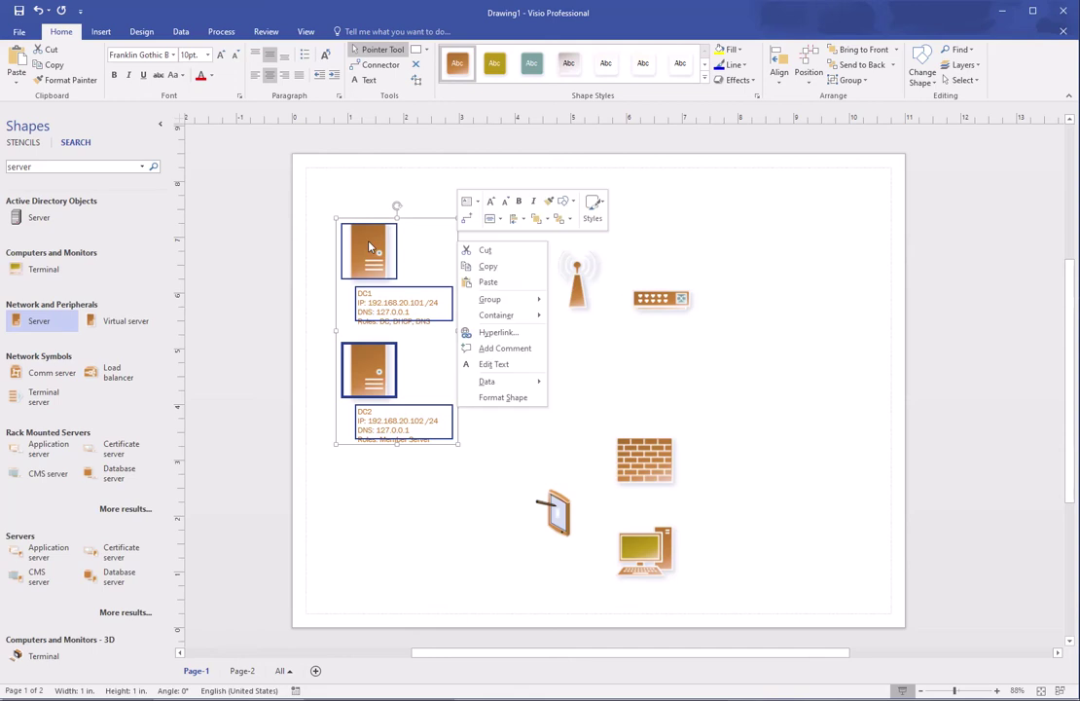
pyautogui.moveTo(502, 299)
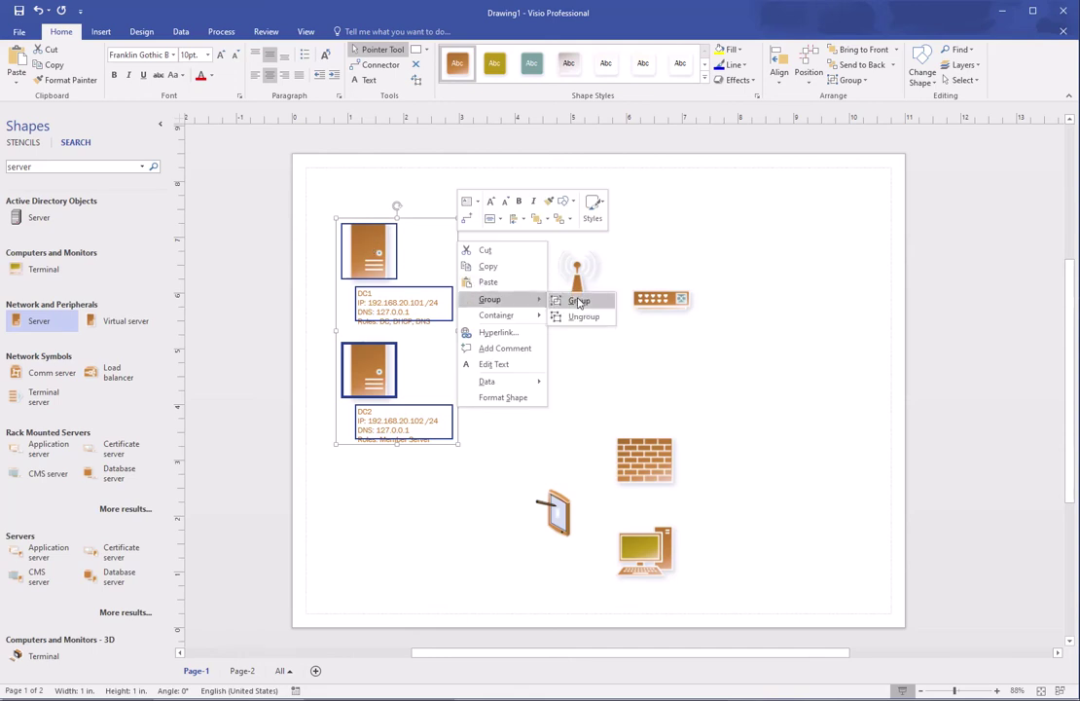
pyautogui.click(576, 299)
pyautogui.click(579, 389)
pyautogui.click(377, 260)
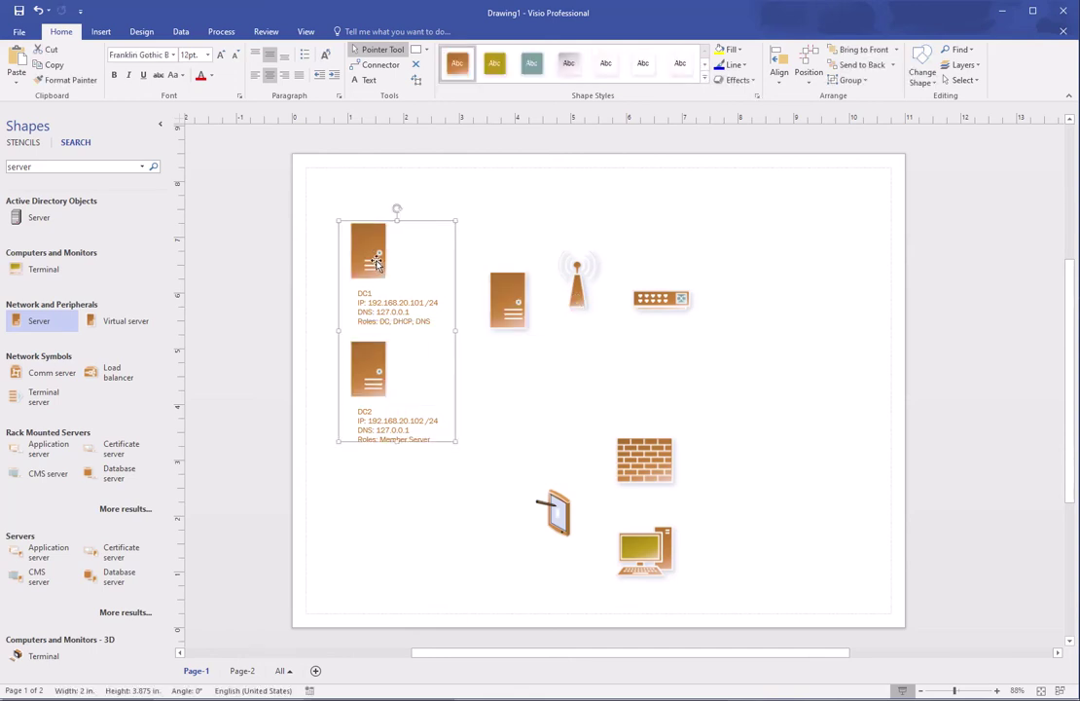
pyautogui.moveTo(377, 261); pyautogui.dragTo(380, 264)
pyautogui.click(475, 385)
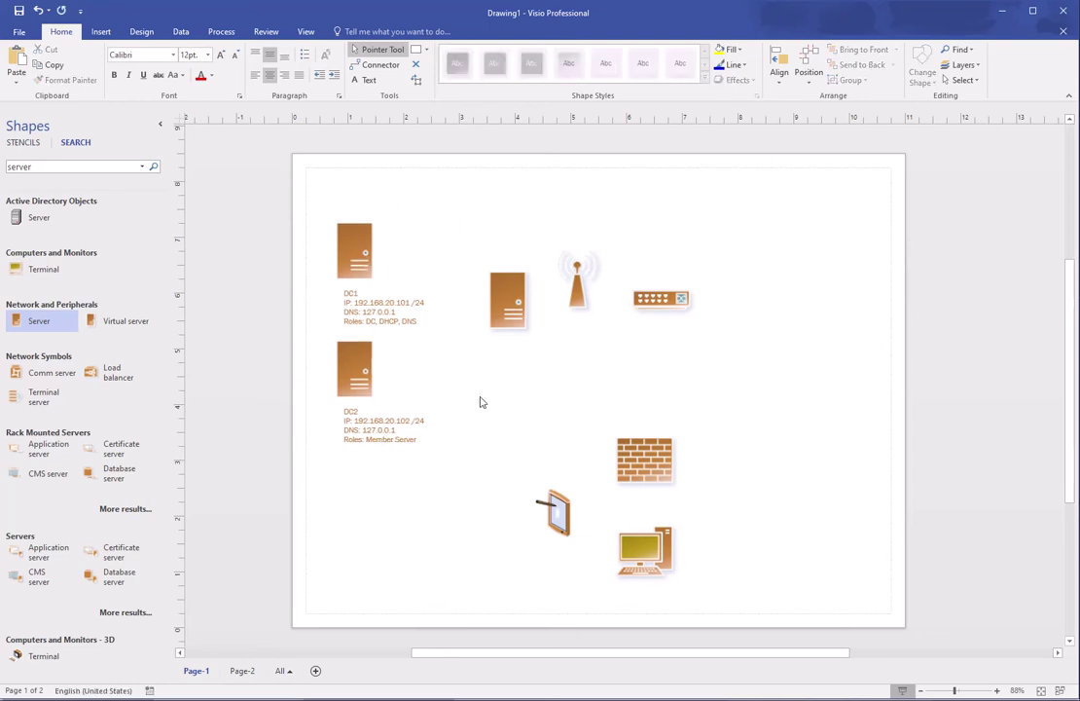
# Step: Add the server group to a new container
pyautogui.click(346, 240)
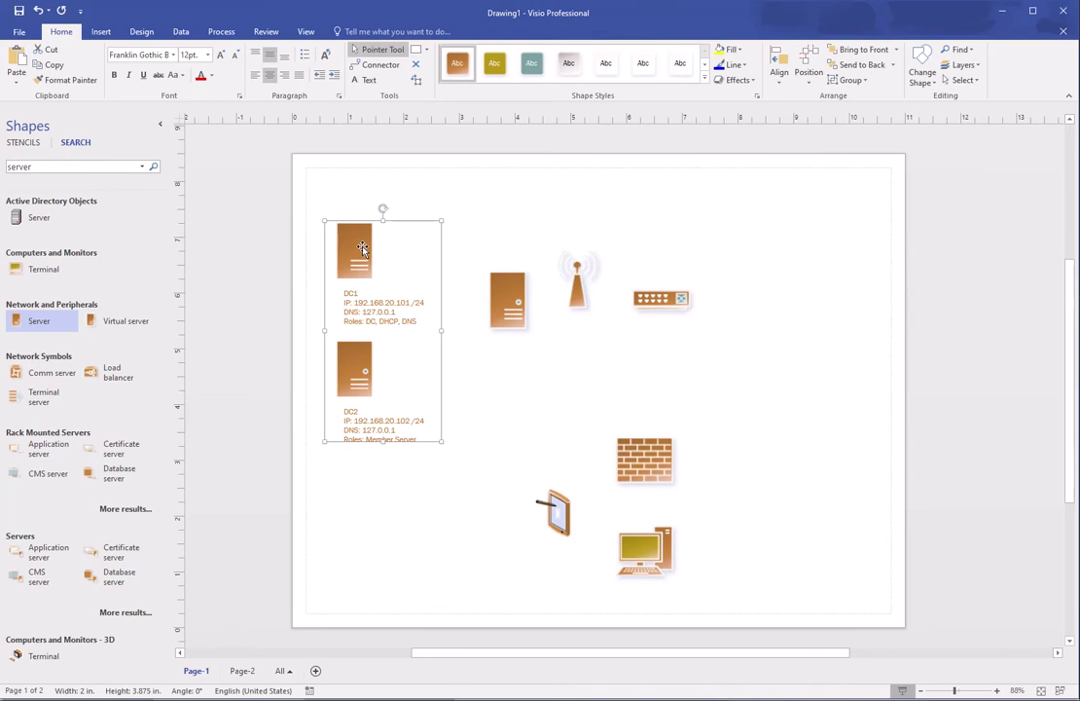
pyautogui.rightClick(363, 252)
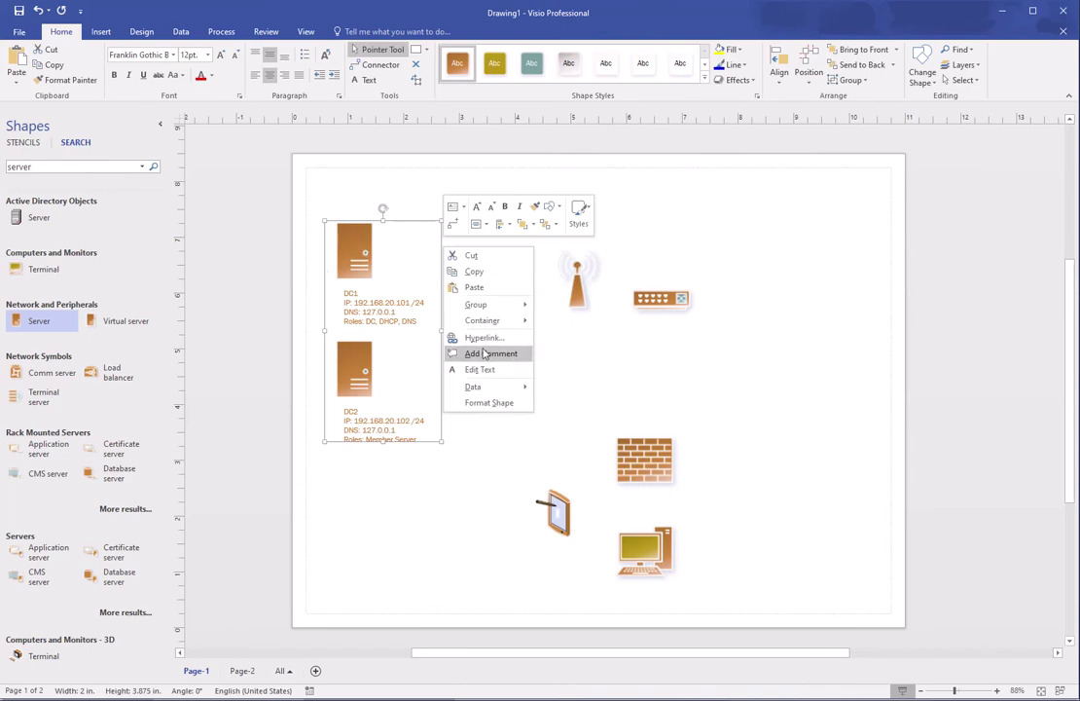
pyautogui.moveTo(491, 321)
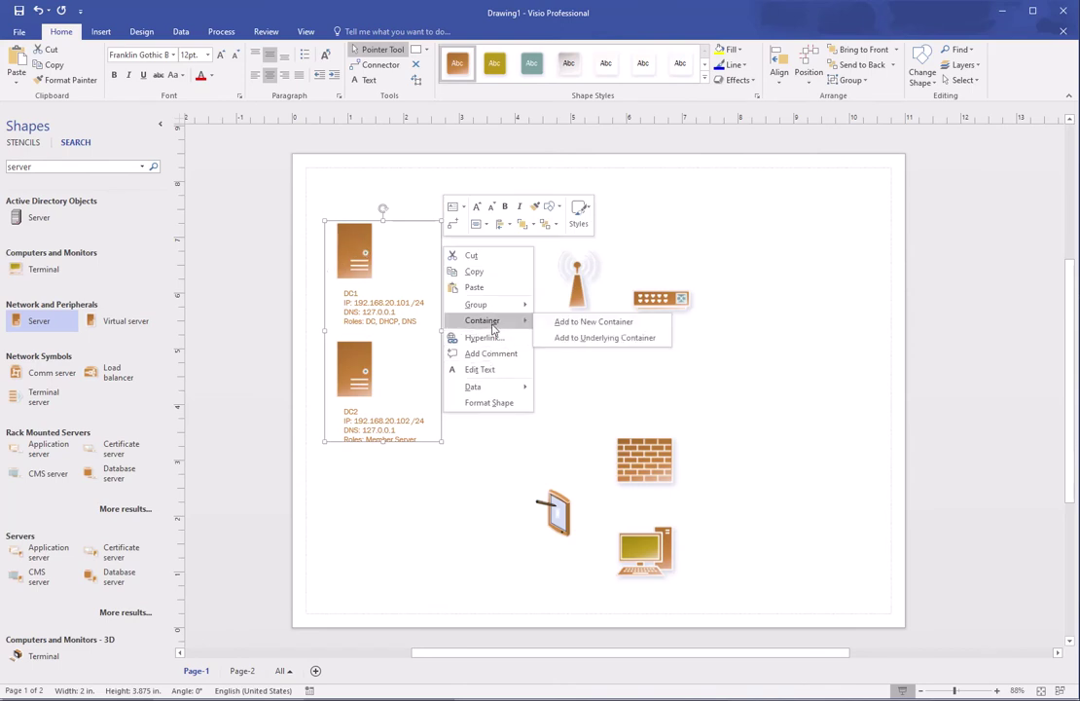
pyautogui.click(562, 325)
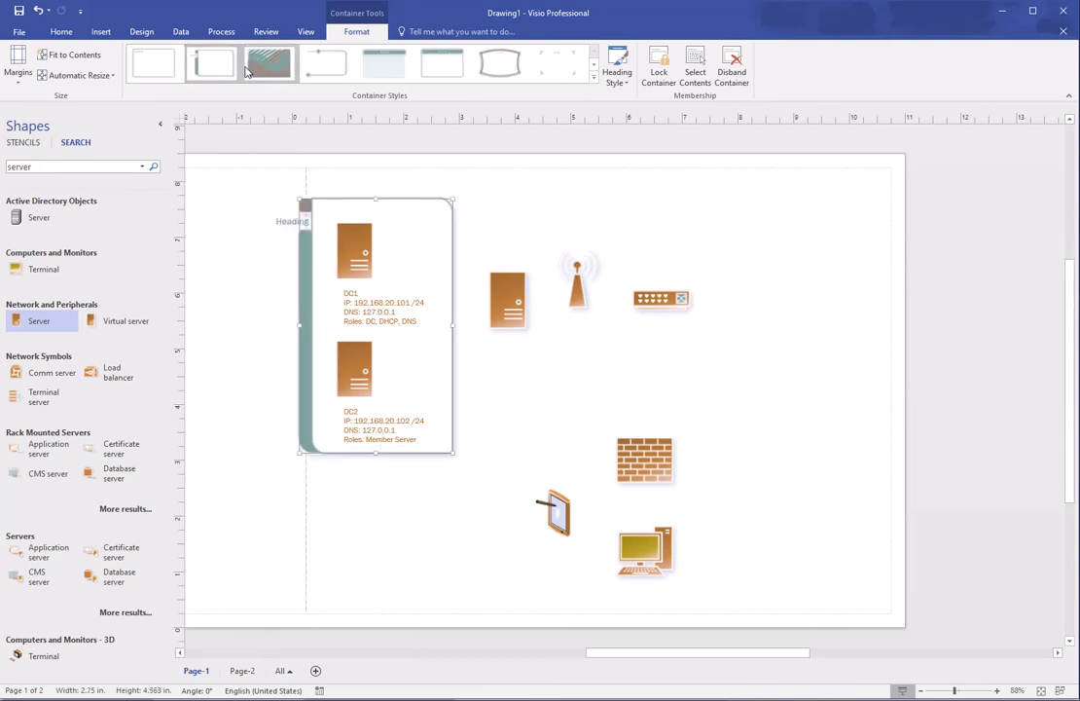
# Step: Give the container the plain bordered style with a simple heading and shift it right, inside the page margin
pyautogui.click(254, 70)
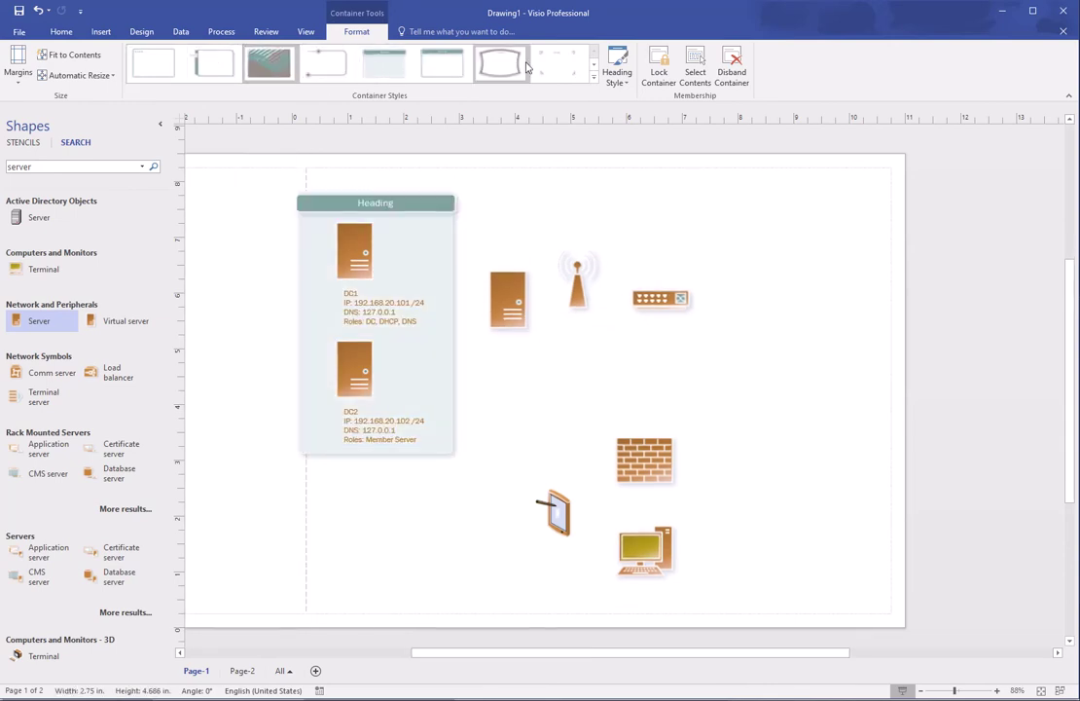
pyautogui.click(146, 63)
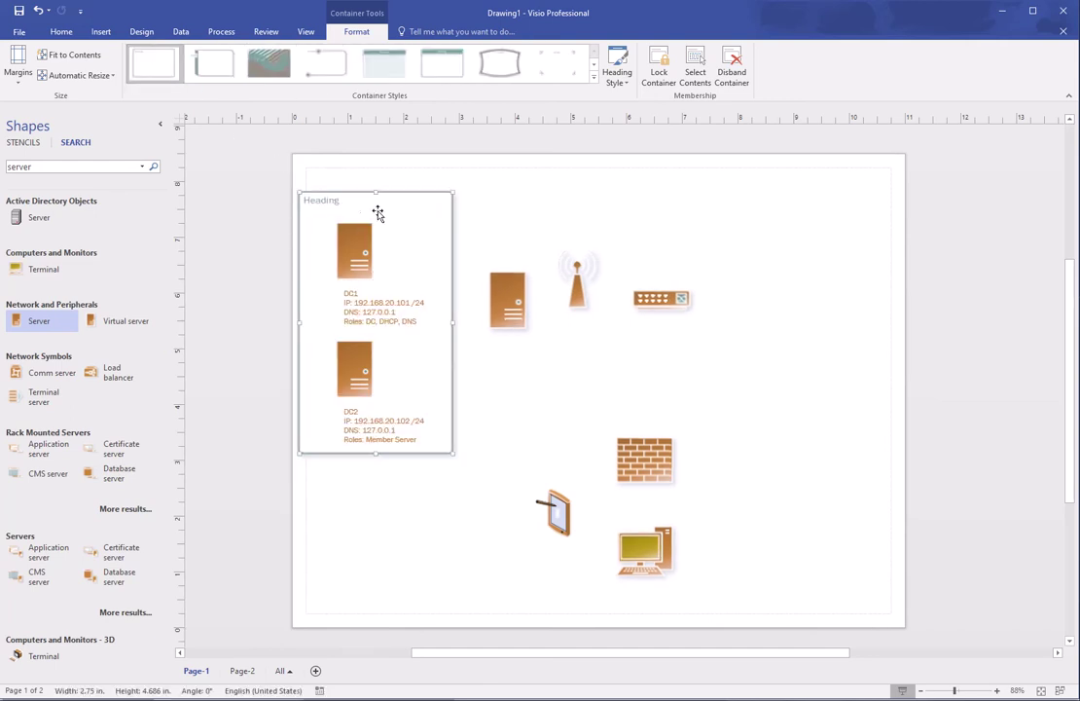
pyautogui.press('Right')
pyautogui.press('Right')
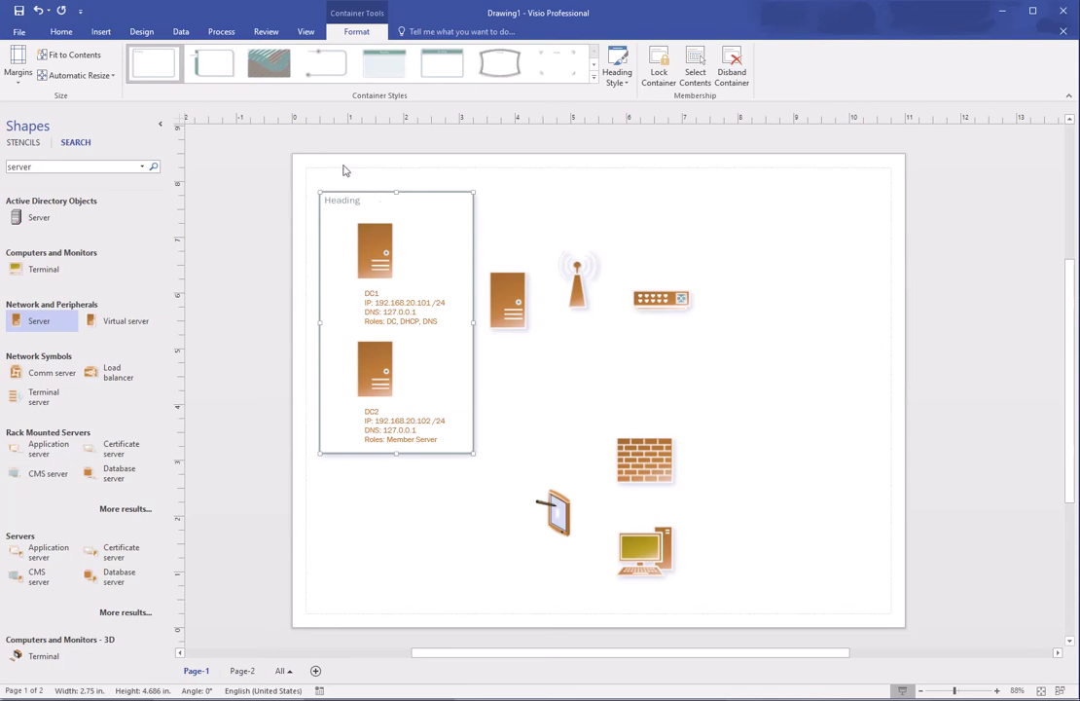
# Step: Set the container heading to "VMs" and move the unlabelled server slightly up and right, beside the wireless antenna
pyautogui.doubleClick(339, 202)
pyautogui.write('V')
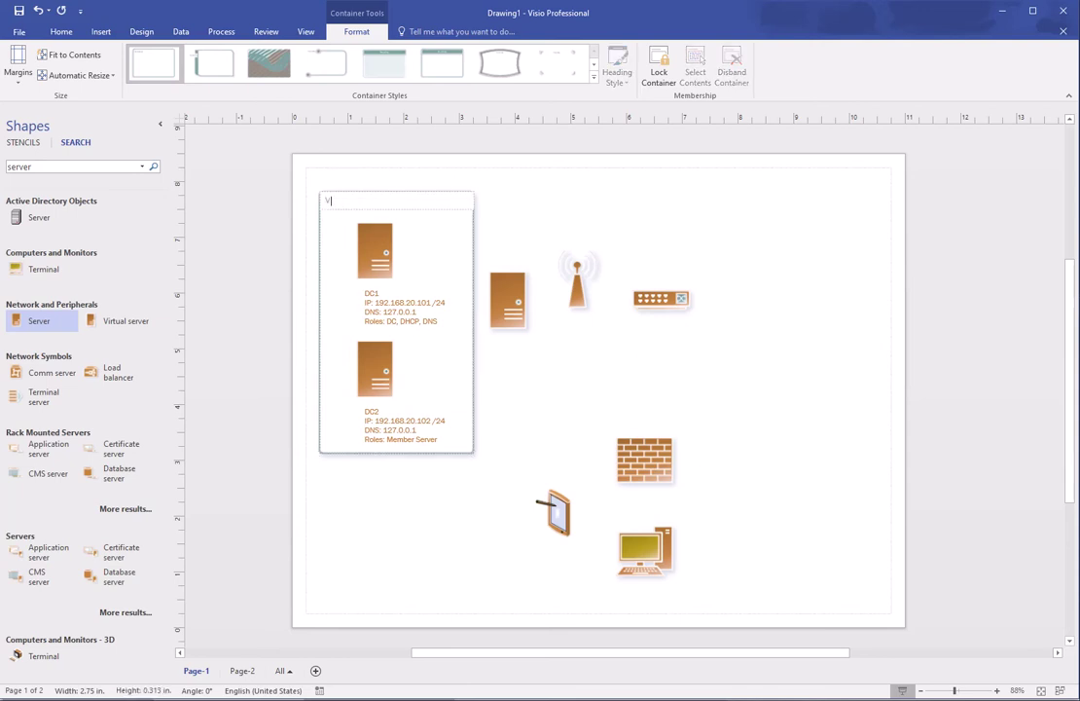
pyautogui.click(535, 340)
pyautogui.click(519, 297)
pyautogui.moveTo(519, 297); pyautogui.dragTo(532, 275)
# Step: Try the gold shape style on the server group and settle on the orange filled style for servers and labels
pyautogui.click(399, 273)
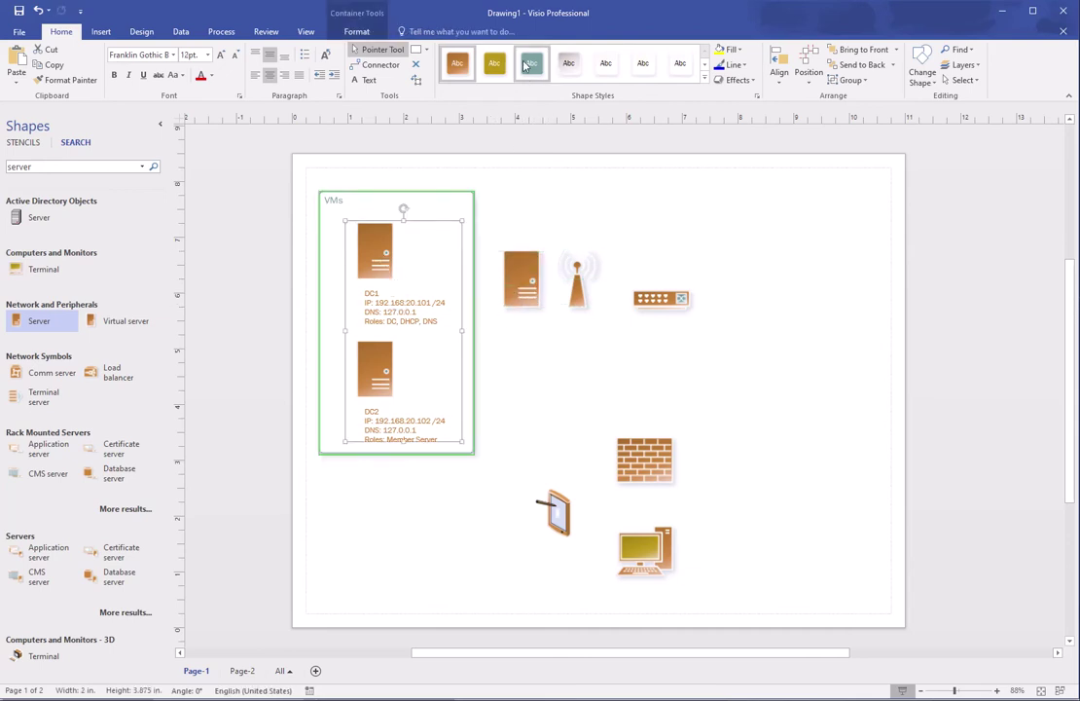
pyautogui.click(495, 64)
pyautogui.click(509, 375)
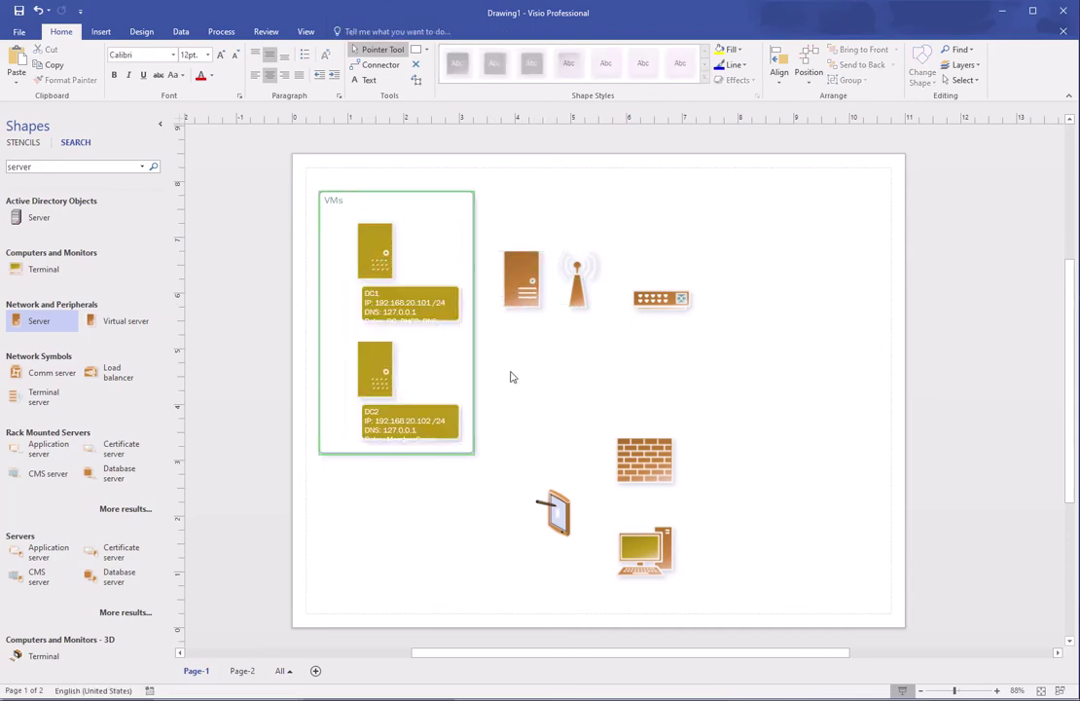
pyautogui.click(410, 318)
pyautogui.click(457, 63)
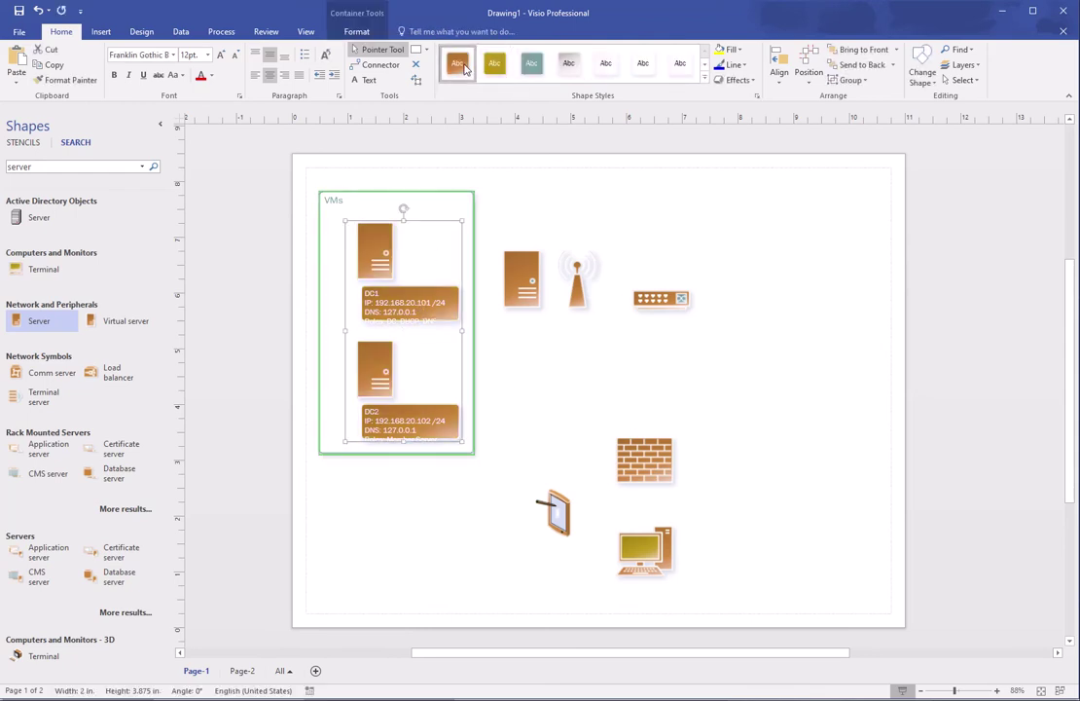
# Step: Remove the blank lines at the end of the DC1 label
pyautogui.click(420, 302)
pyautogui.doubleClick(420, 301)
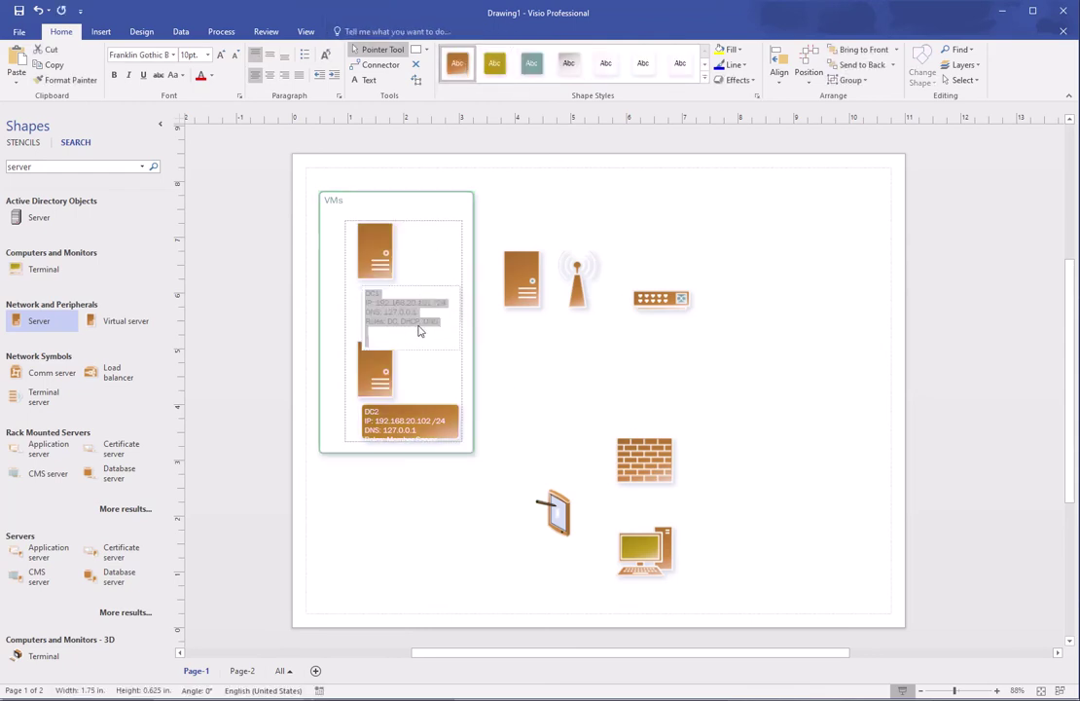
pyautogui.press('Right')
pyautogui.press('BackSpace')
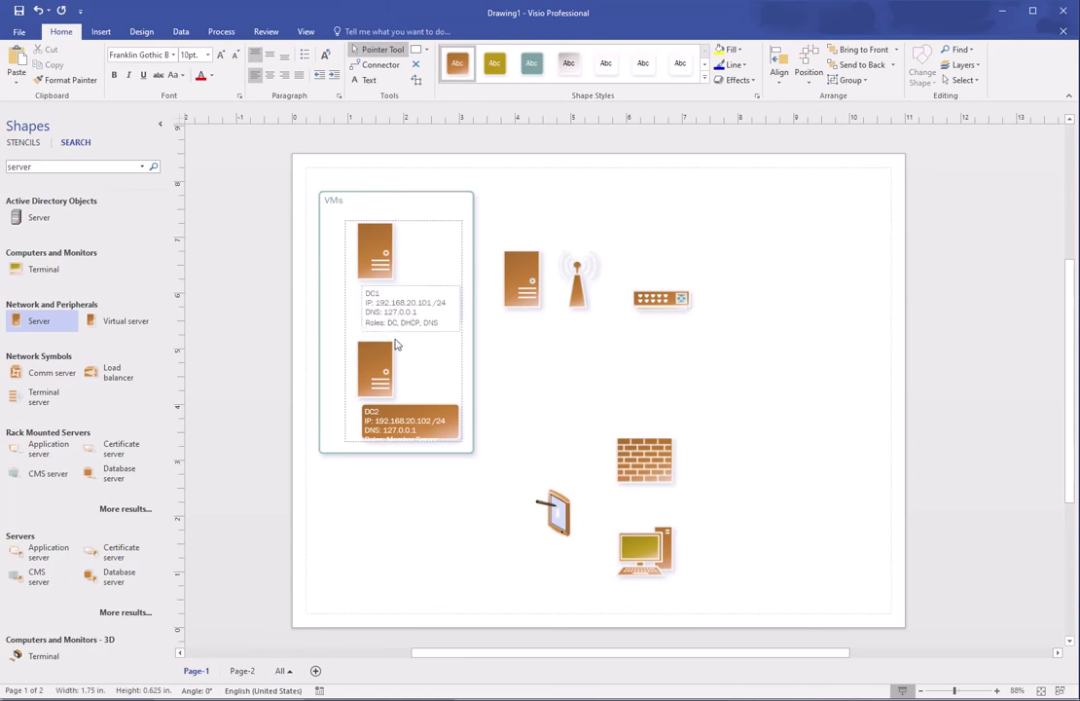
pyautogui.press('Escape')
# Step: Remove the blank lines after "Roles: Member Server" in the DC2 label
pyautogui.click(422, 428)
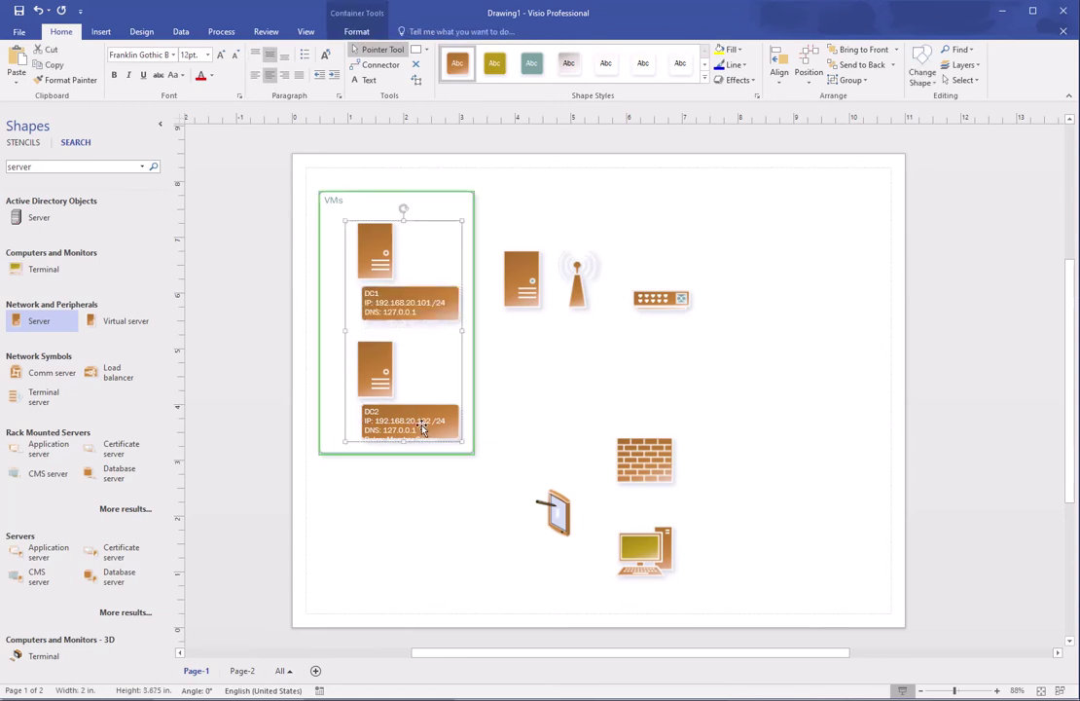
pyautogui.doubleClick(423, 428)
pyautogui.press('Right')
pyautogui.press('BackSpace')
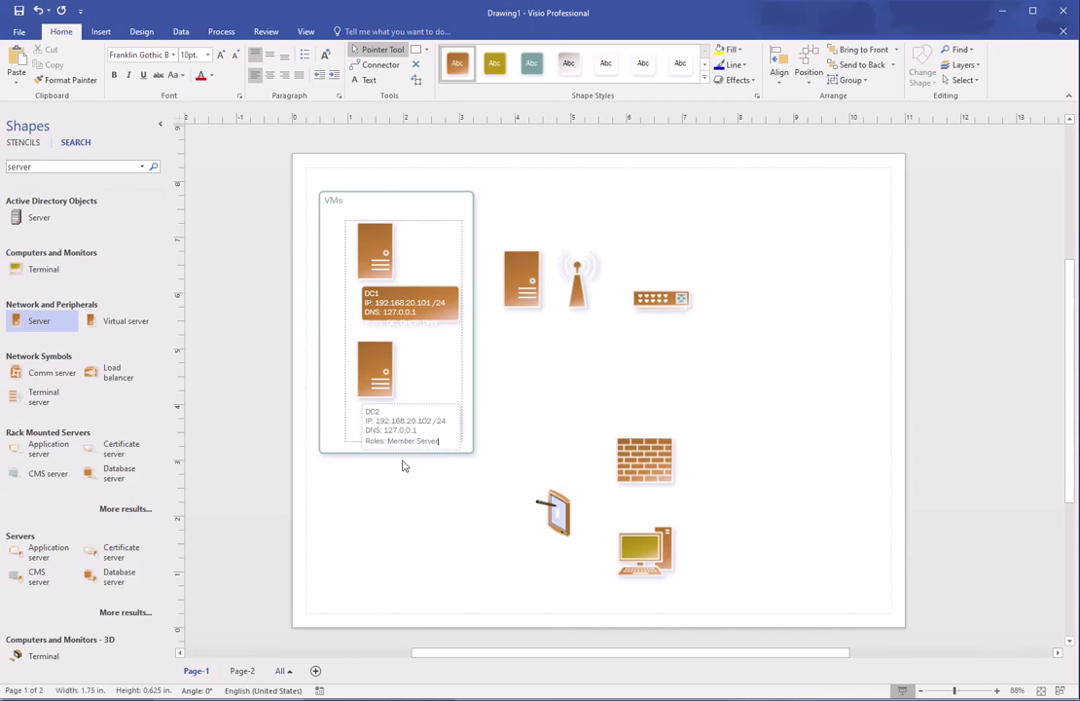
pyautogui.hotkey('shift', 'Home')
pyautogui.press('BackSpace')
pyautogui.press('BackSpace')
pyautogui.click(424, 357)
pyautogui.press('Escape')
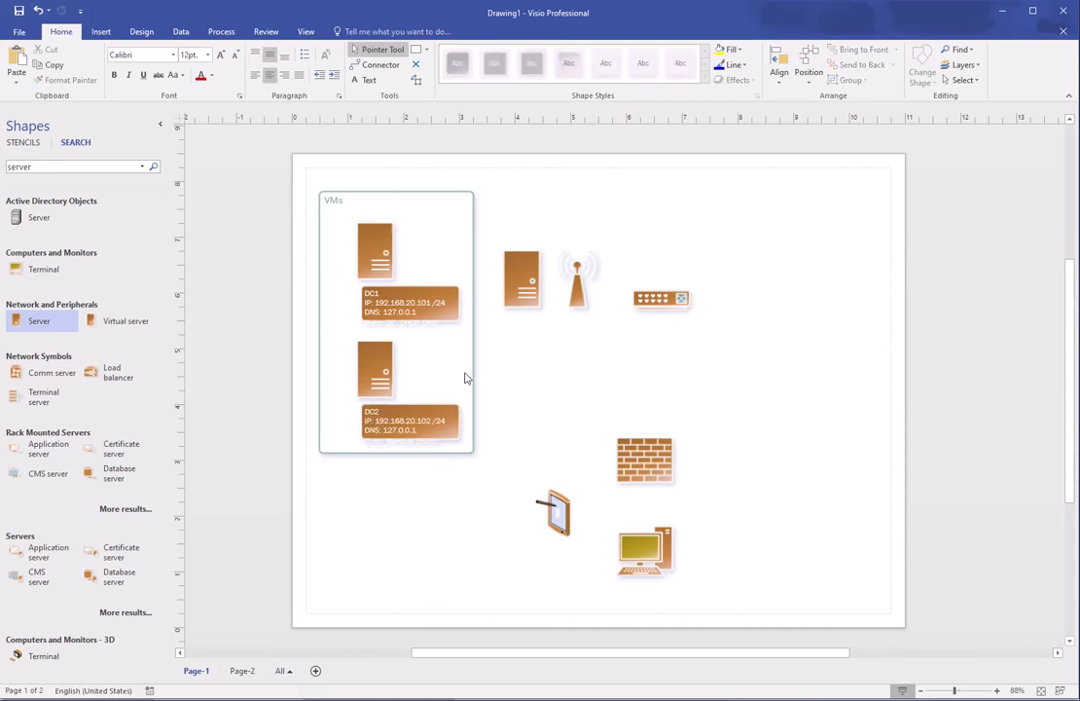
# Step: Extend the DC1 and DC2 label boxes downward to a height of 0.875 in so each encloses its Roles line
pyautogui.click(409, 322)
pyautogui.click(410, 323)
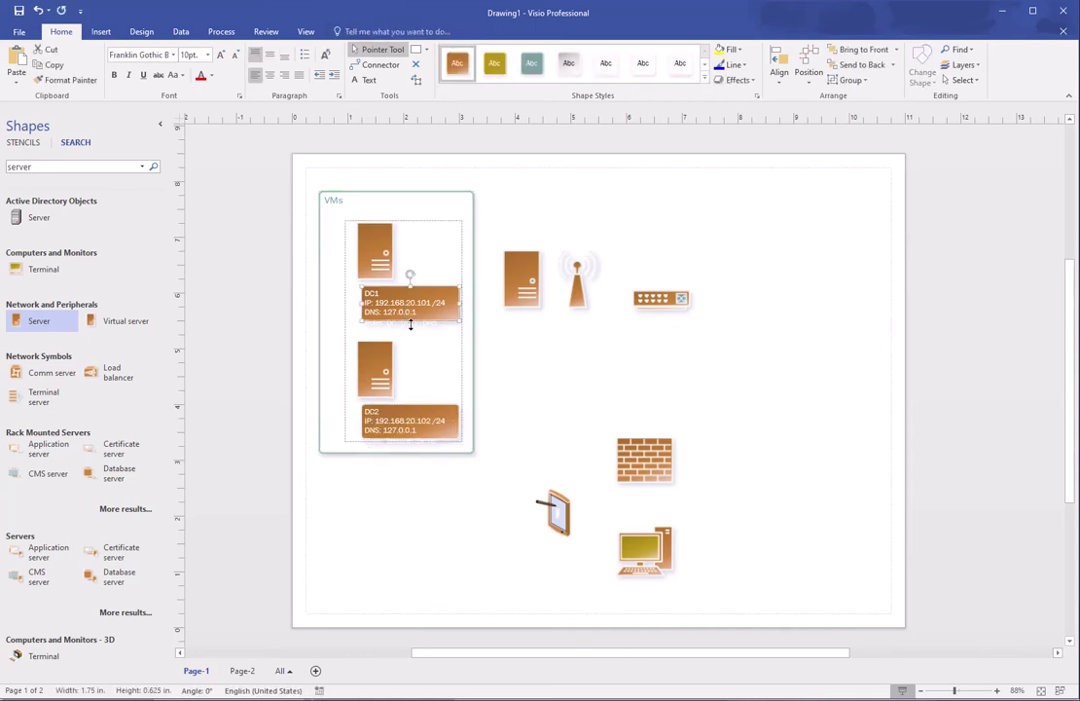
pyautogui.moveTo(410, 325); pyautogui.dragTo(410, 334)
pyautogui.click(418, 443)
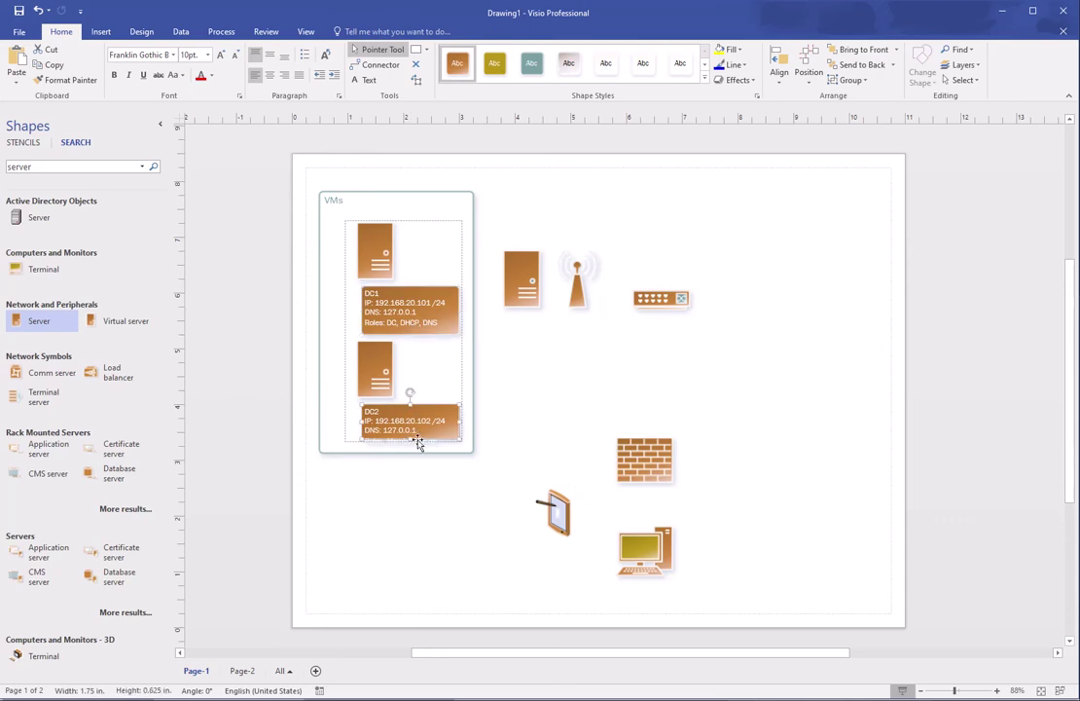
pyautogui.moveTo(410, 442); pyautogui.dragTo(410, 452)
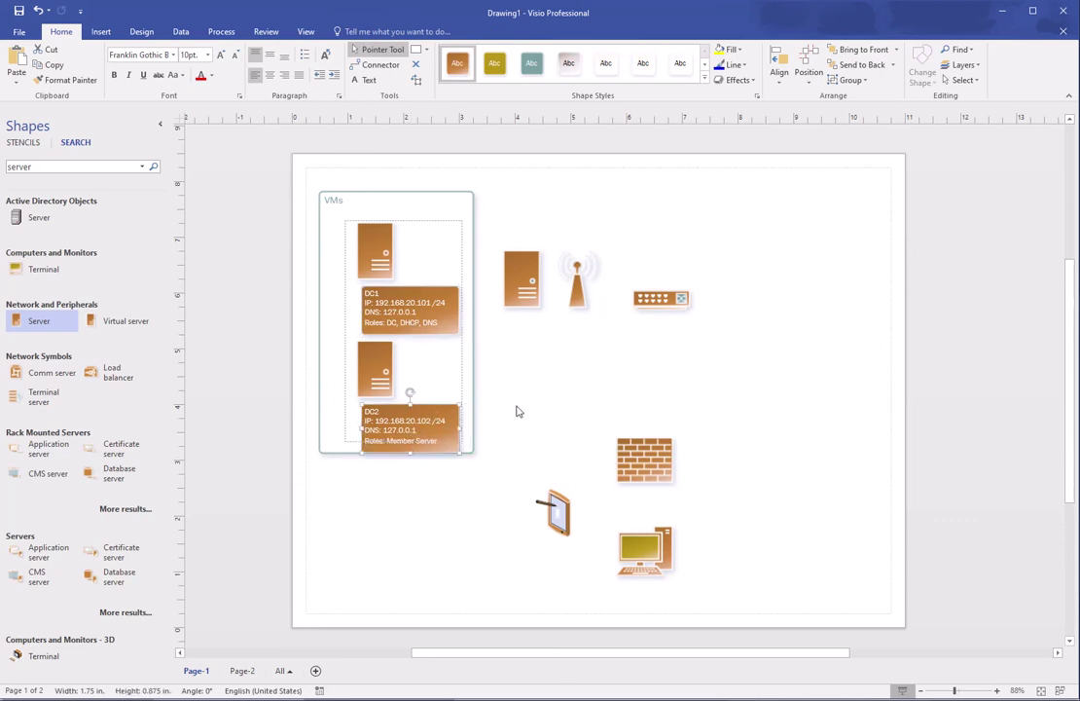
pyautogui.click(518, 413)
# Step: Nudge the DC2 label and the DC1 label slightly upward, closer to their servers
pyautogui.click(425, 424)
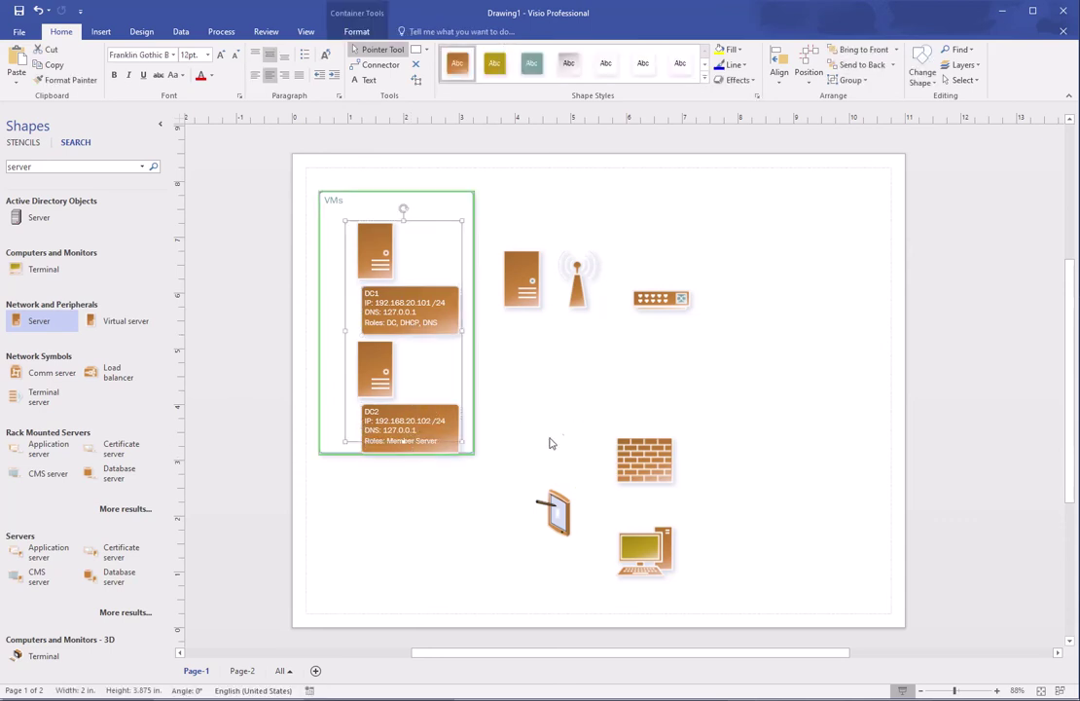
pyautogui.click(561, 434)
pyautogui.click(432, 411)
pyautogui.click(434, 412)
pyautogui.hotkey('ctrl', 'z')
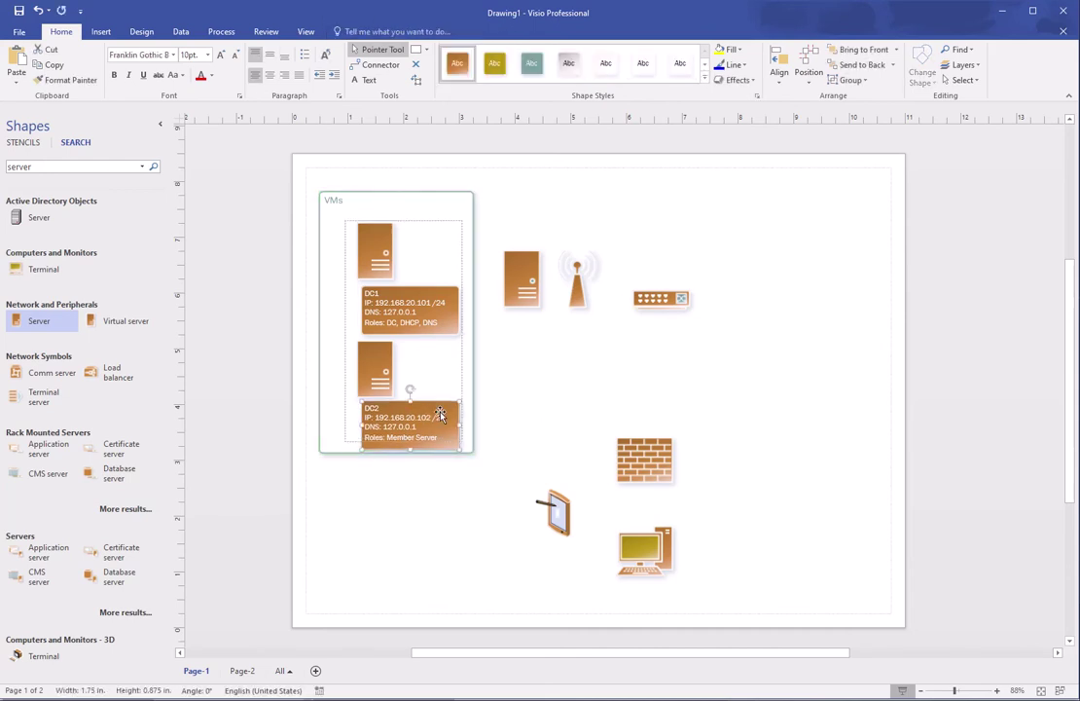
pyautogui.click(435, 304)
pyautogui.hotkey('ctrl', 'z')
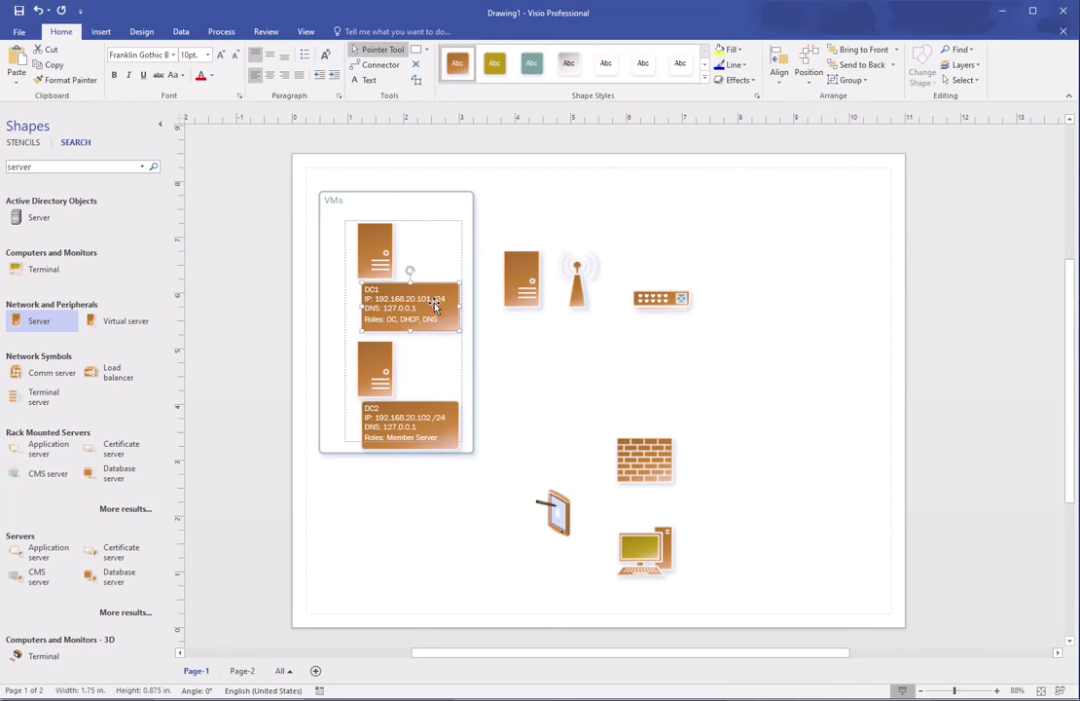
# Step: Move the physical server down beside the VMs container, level with the container's middle
pyautogui.click(572, 385)
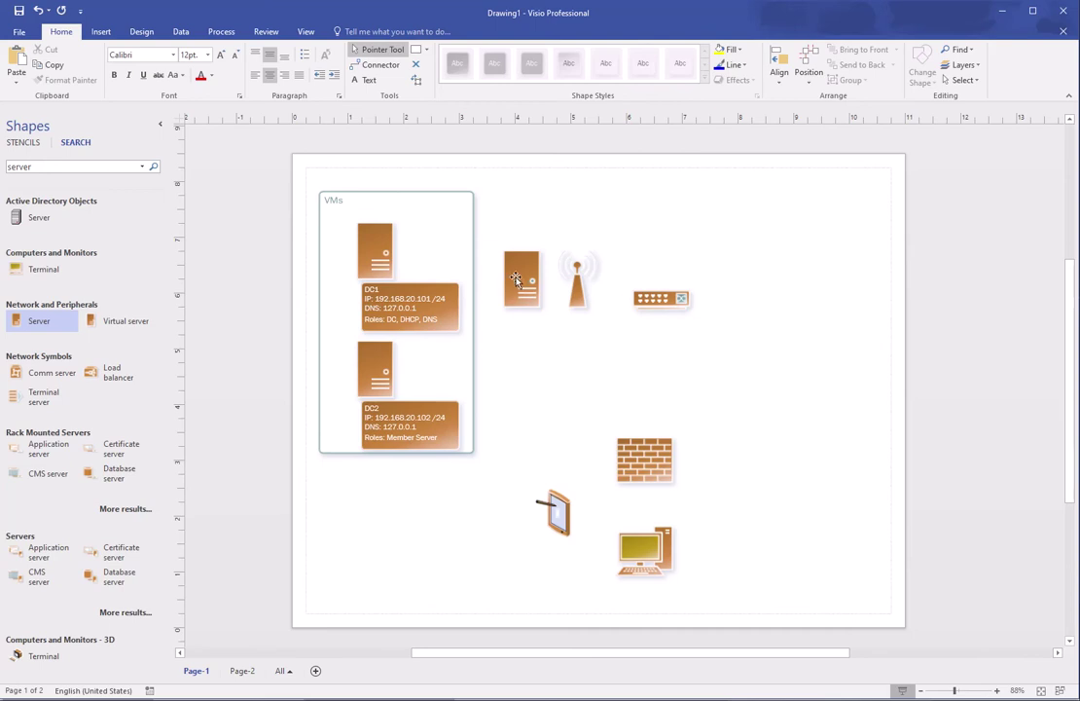
pyautogui.moveTo(517, 280); pyautogui.dragTo(536, 334)
pyautogui.click(688, 351)
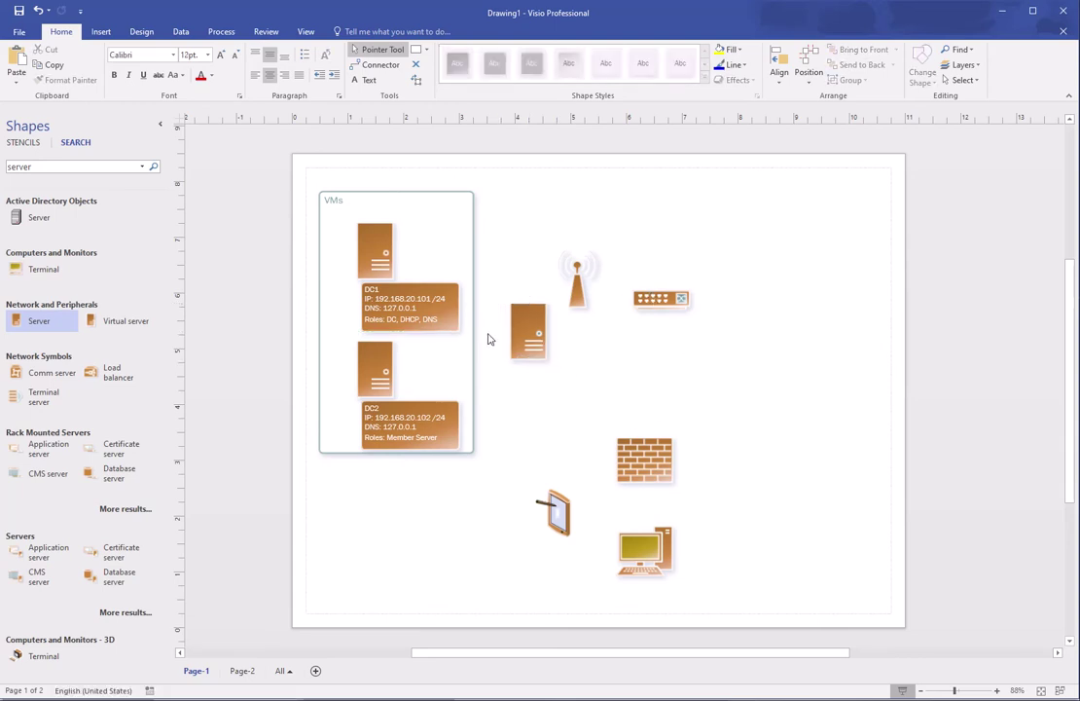
# Step: Draw a straight connector between the physical server and the edge of the VMs container
pyautogui.click(374, 64)
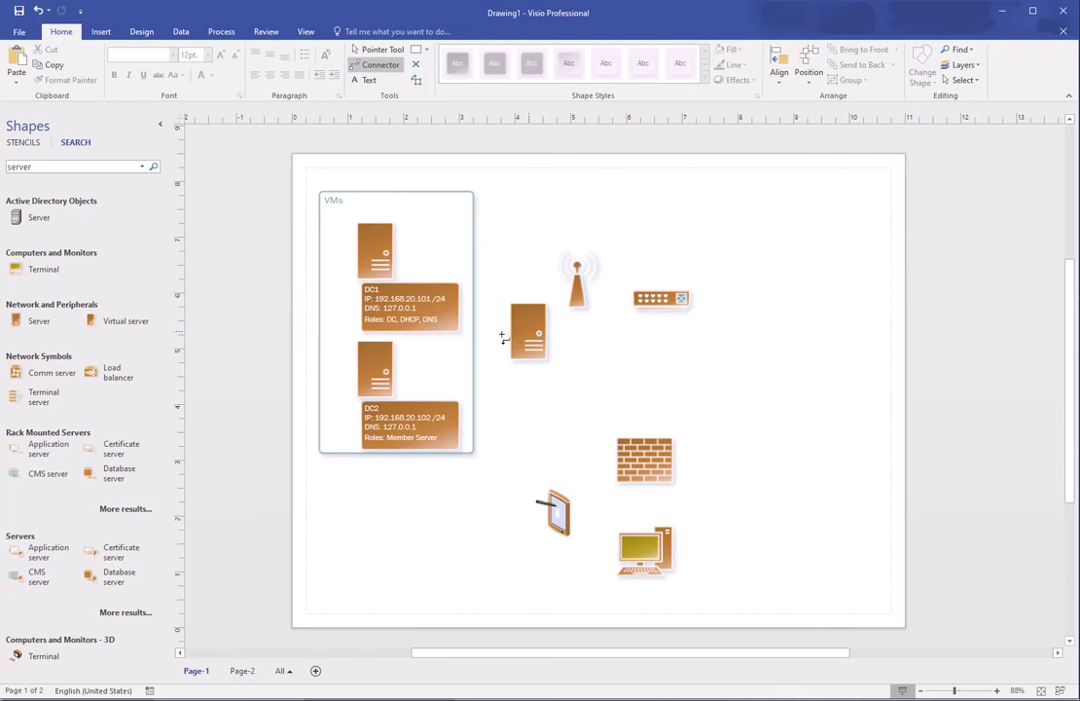
pyautogui.moveTo(471, 333); pyautogui.dragTo(473, 334)
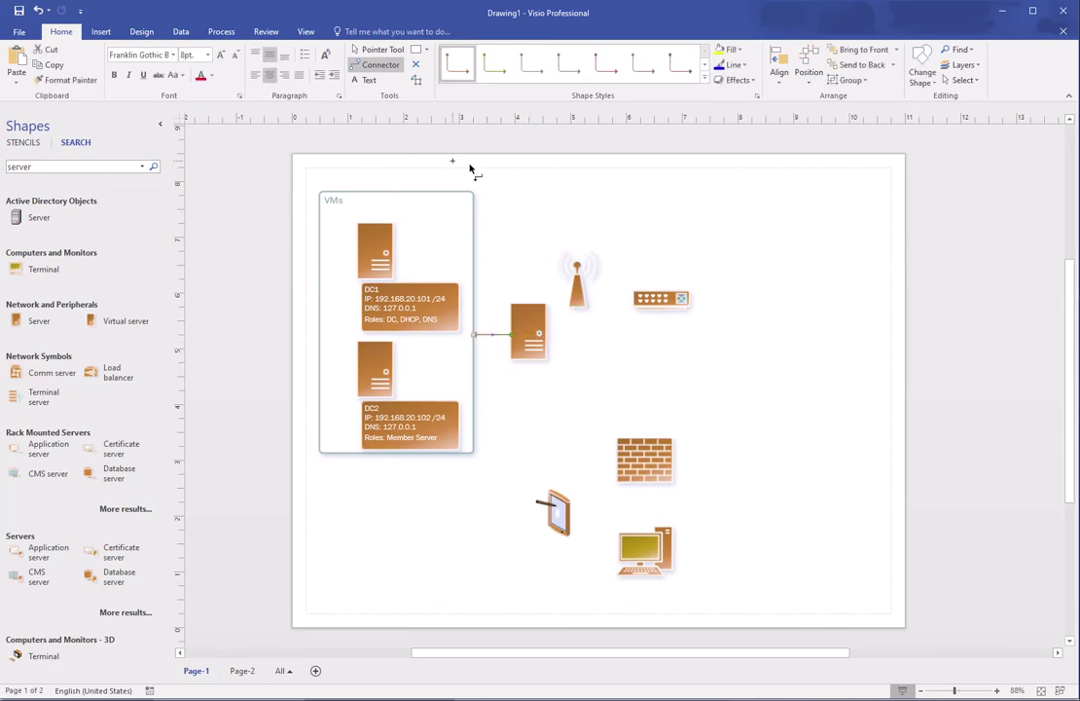
pyautogui.click(377, 48)
pyautogui.moveTo(530, 331)
pyautogui.mouseDown()
pyautogui.moveTo(526, 376)
pyautogui.moveTo(530, 333)
pyautogui.moveTo(515, 334)
pyautogui.mouseUp()
pyautogui.click(596, 350)
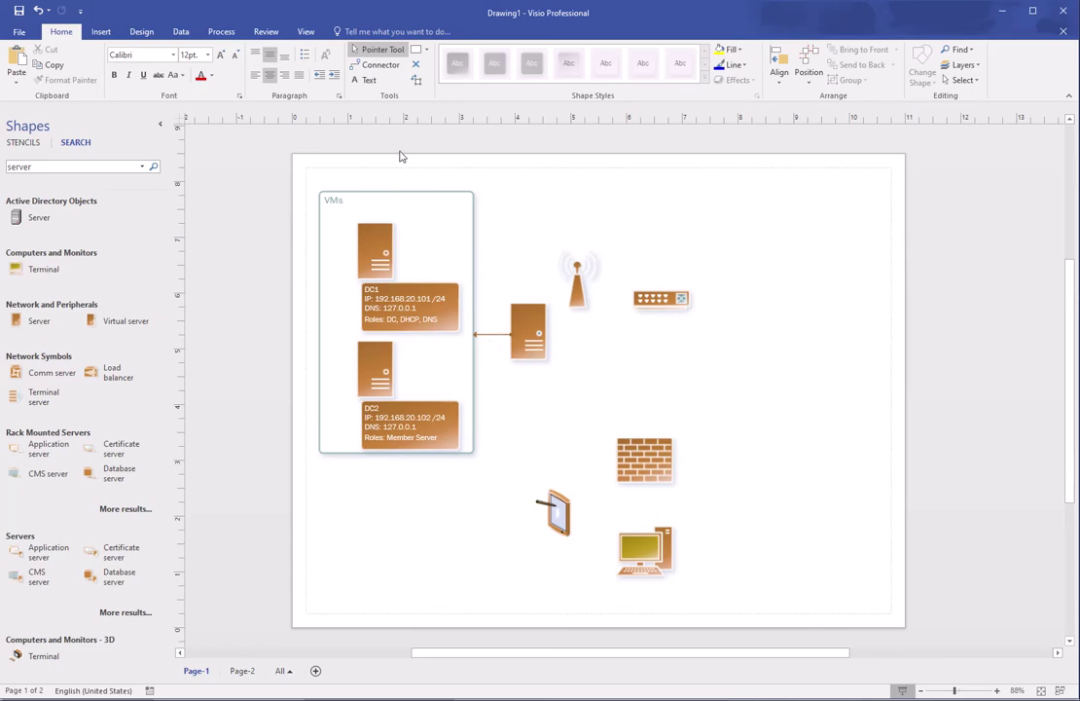
# Step: Remove the arrowheads from the connector between the VMs container and physical server, and make its line purple and heavier
pyautogui.click(496, 336)
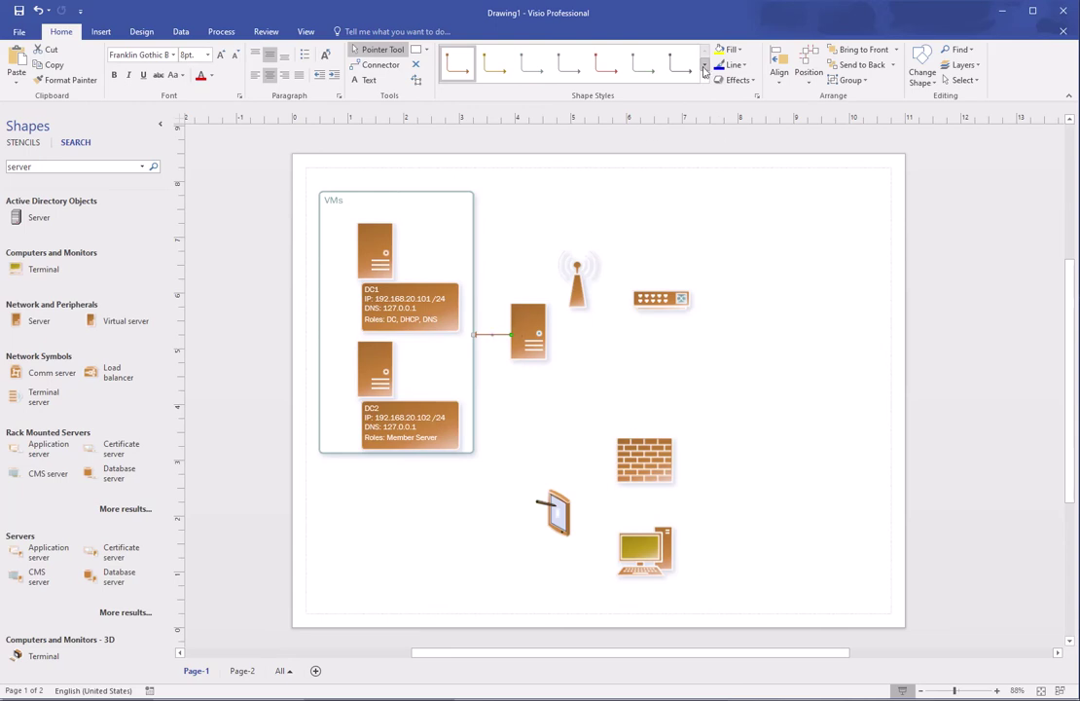
pyautogui.click(748, 73)
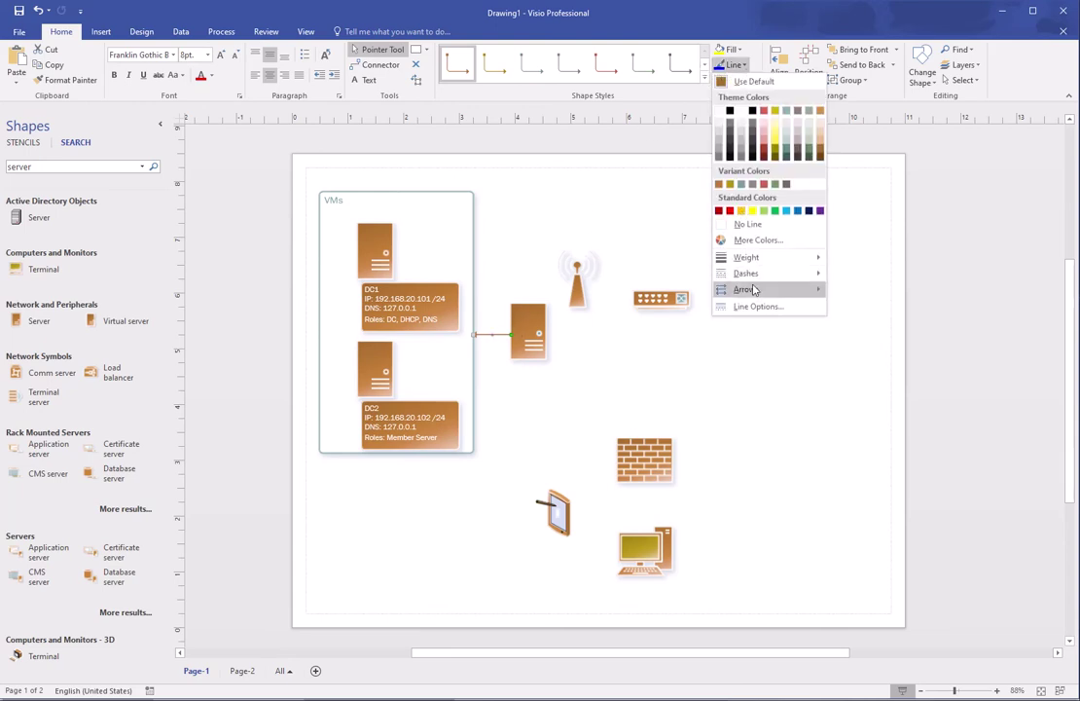
pyautogui.moveTo(753, 290)
pyautogui.click(861, 291)
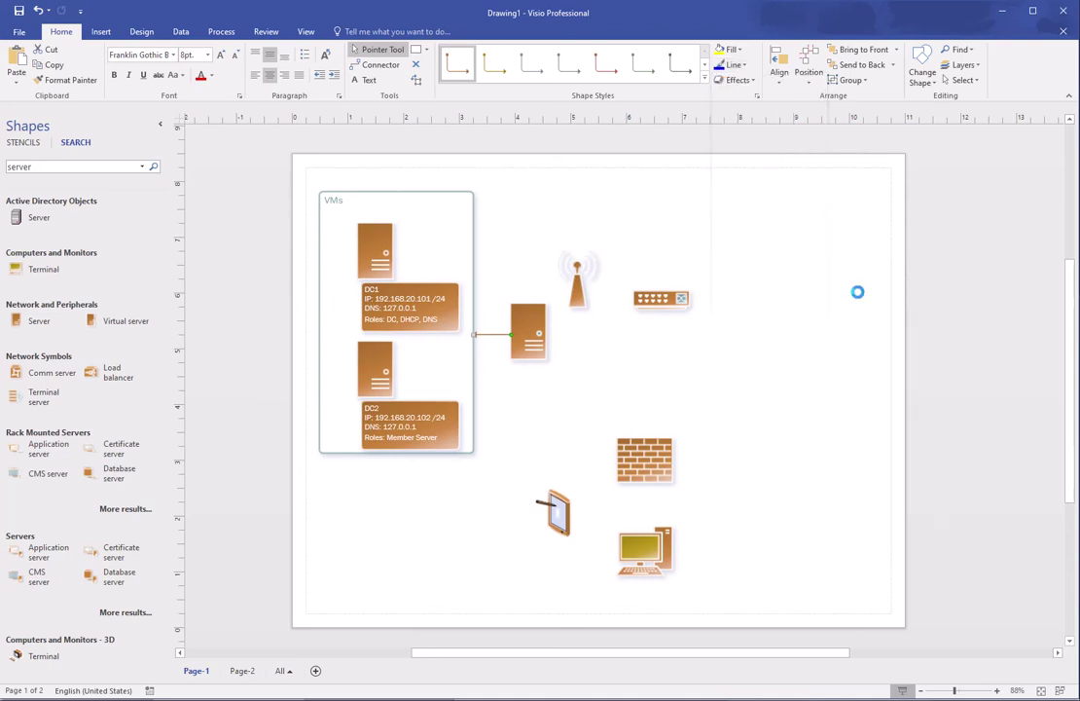
pyautogui.click(736, 66)
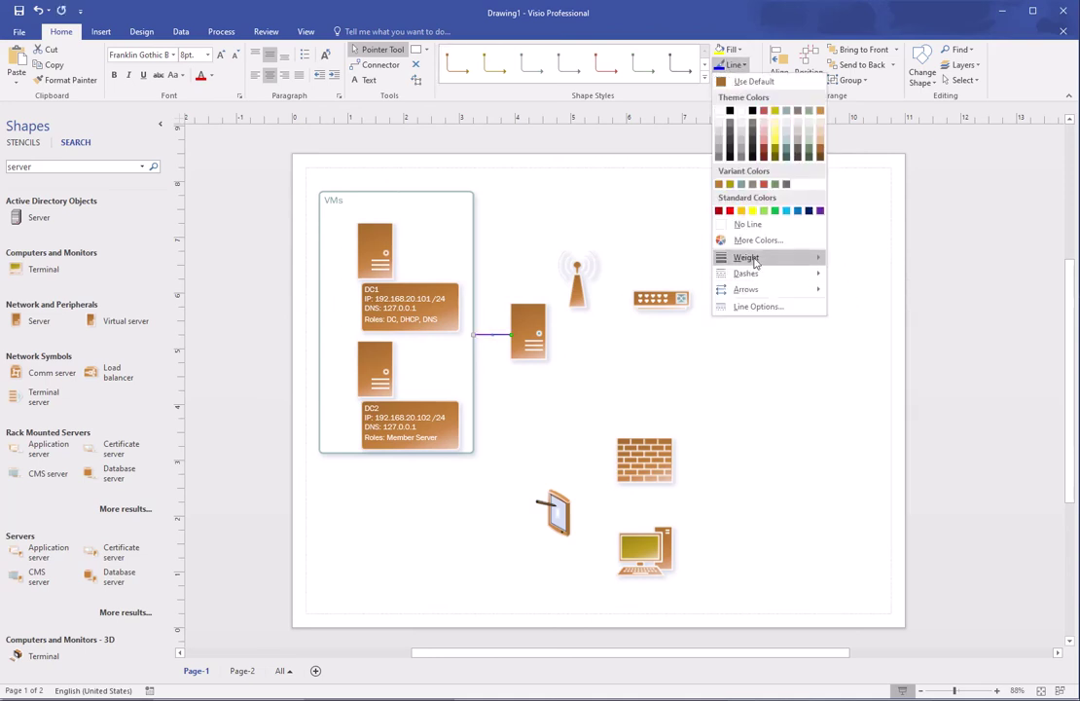
pyautogui.moveTo(754, 259)
pyautogui.click(897, 346)
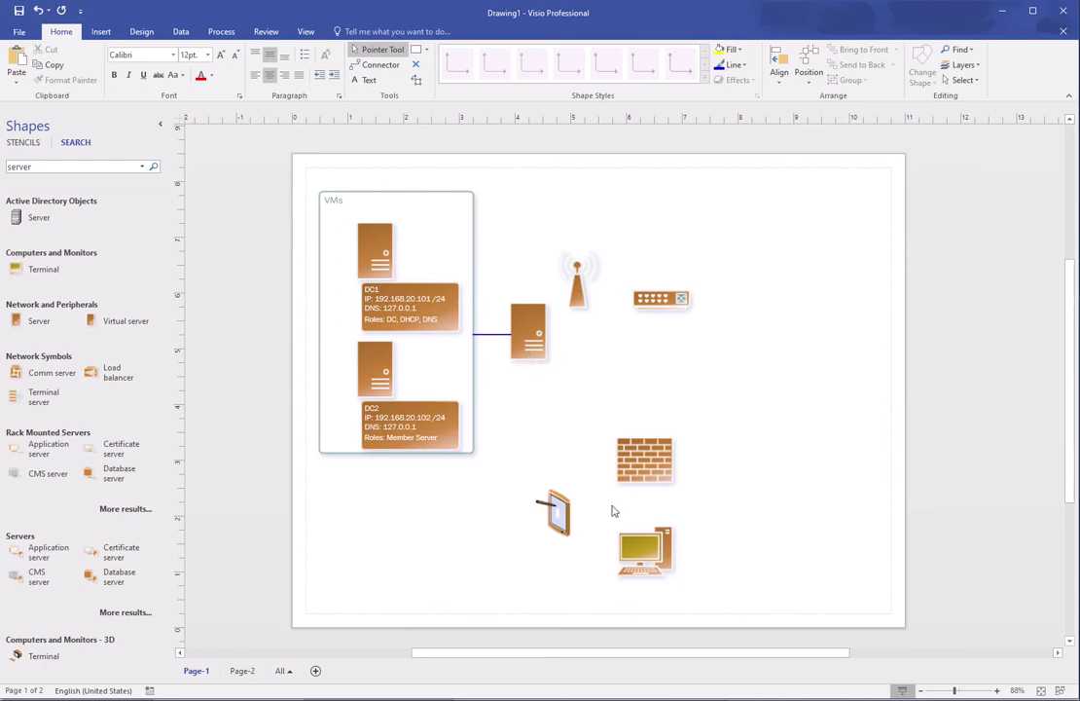
# Step: Switch to the Cap Stone Project document in the browser and follow the network diagram requirements' link to section 4.0
pyautogui.hotkey('alt', 'Tab')
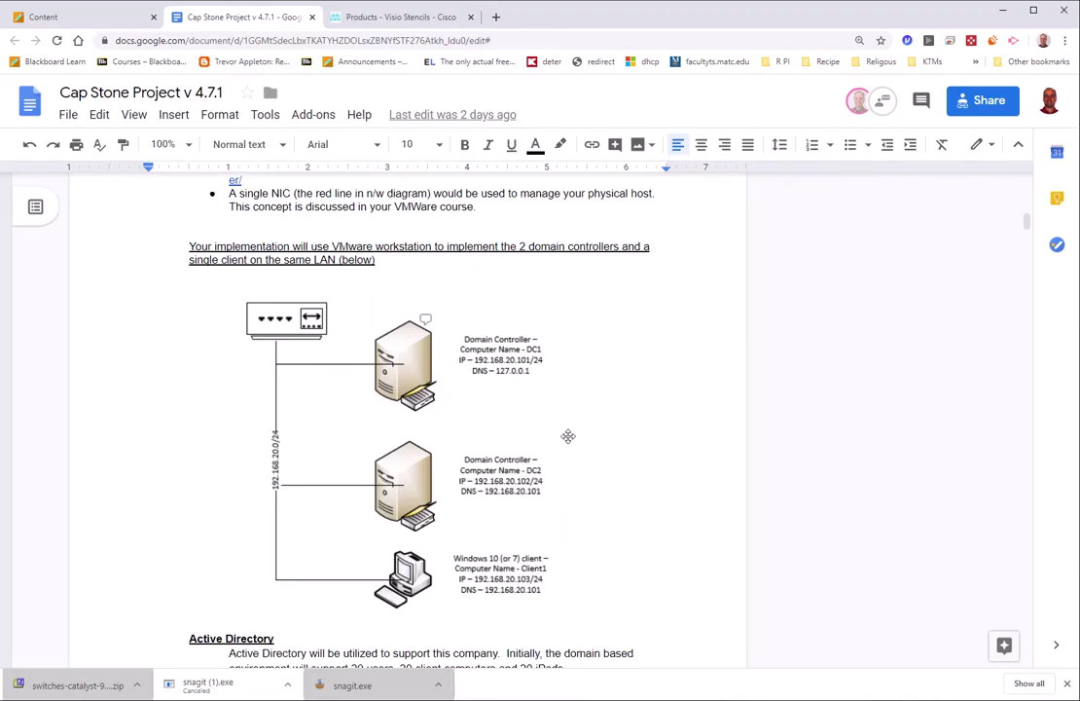
pyautogui.scroll(-5, 570, 437)
pyautogui.scroll(10, 558, 435)
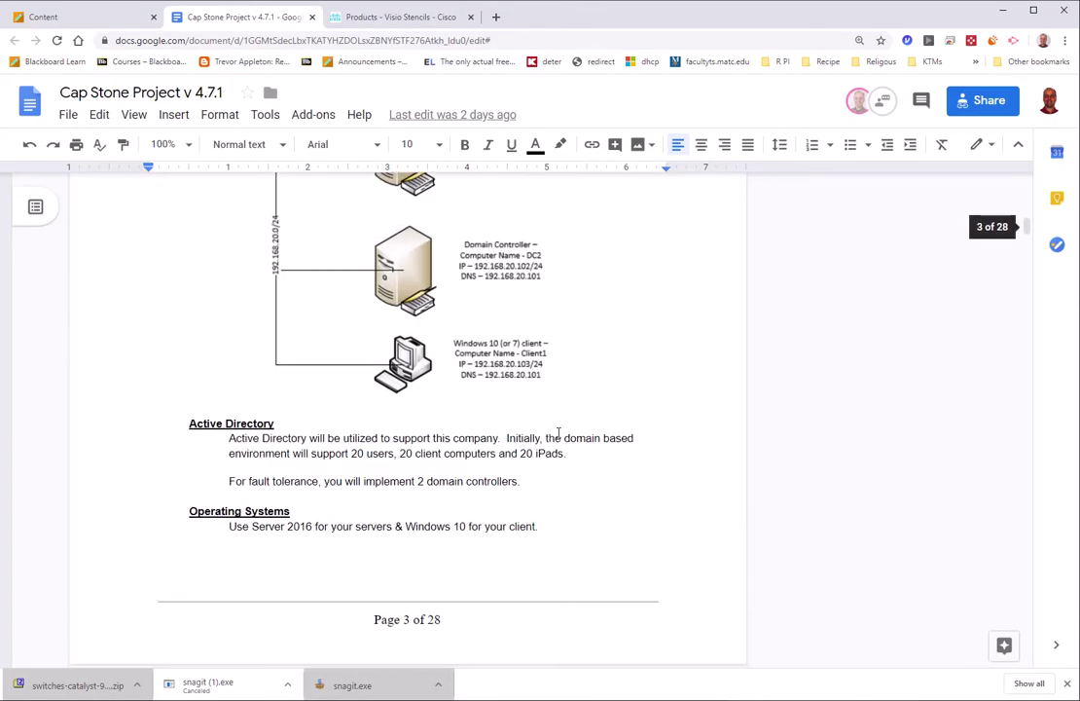
pyautogui.scroll(-20, 559, 432)
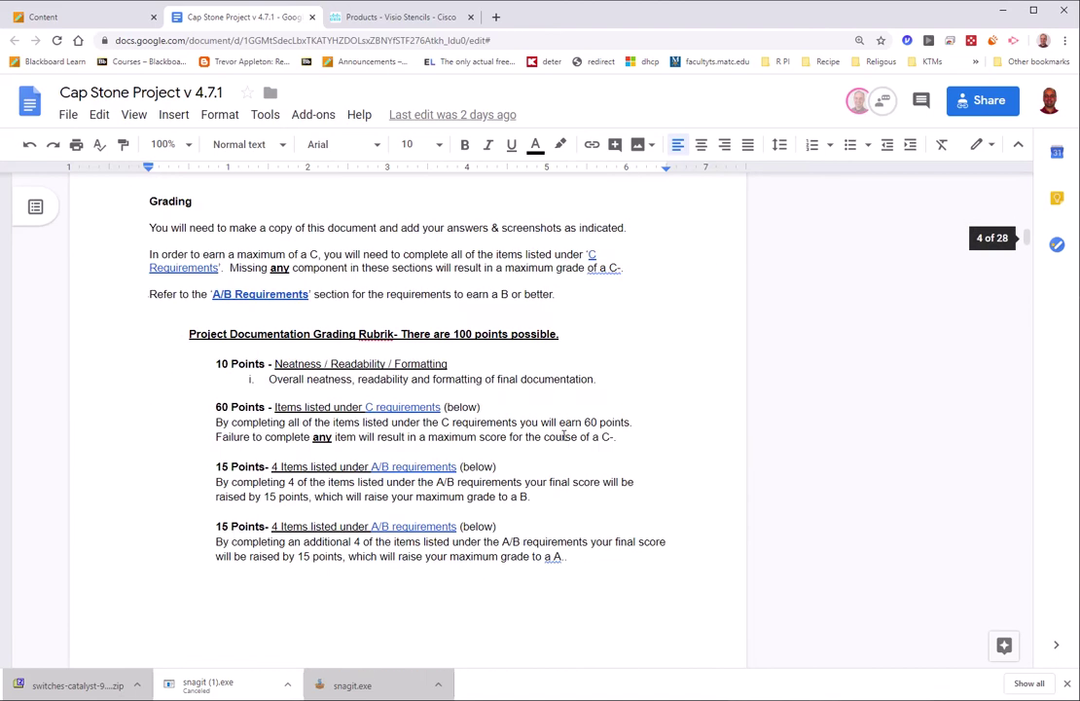
pyautogui.scroll(-10, 567, 438)
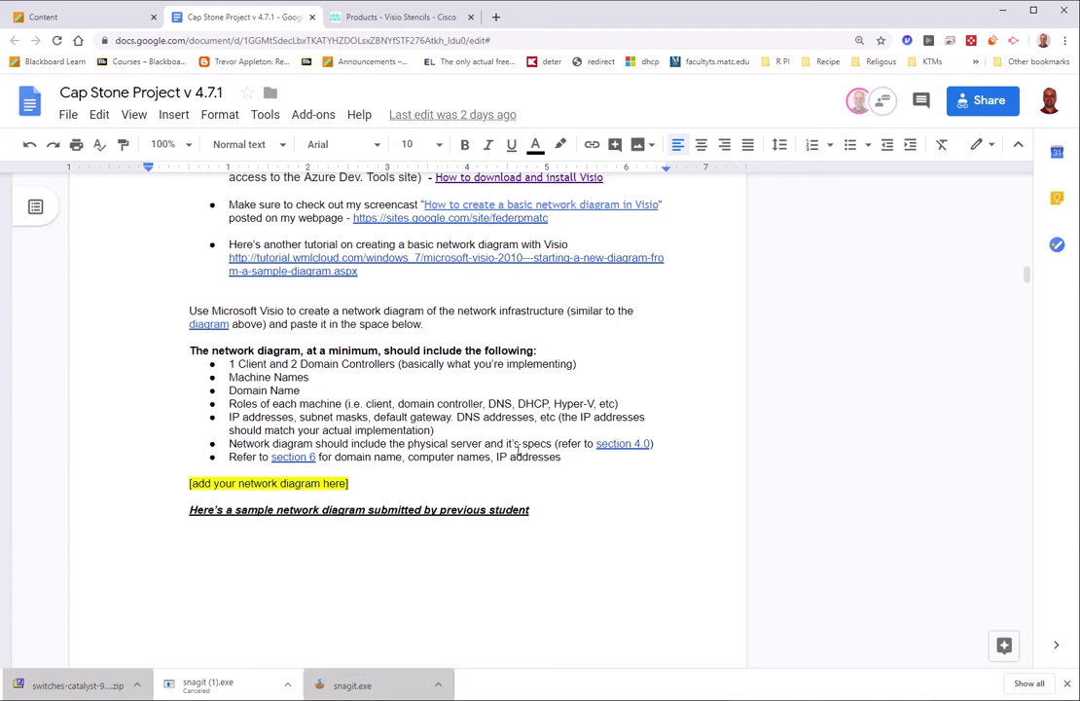
pyautogui.click(637, 446)
pyautogui.click(550, 477)
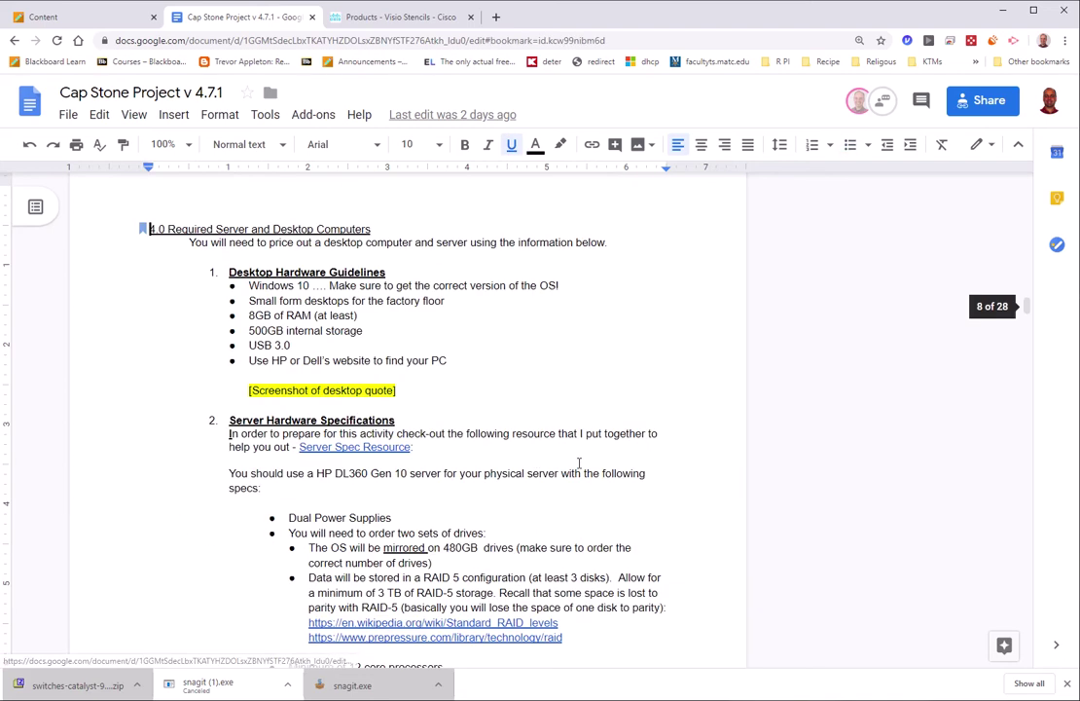
# Step: Copy the three server specification lines from "Minimum of 12 core processors" through "32GB of memory per processor"
pyautogui.scroll(-3, 405, 370)
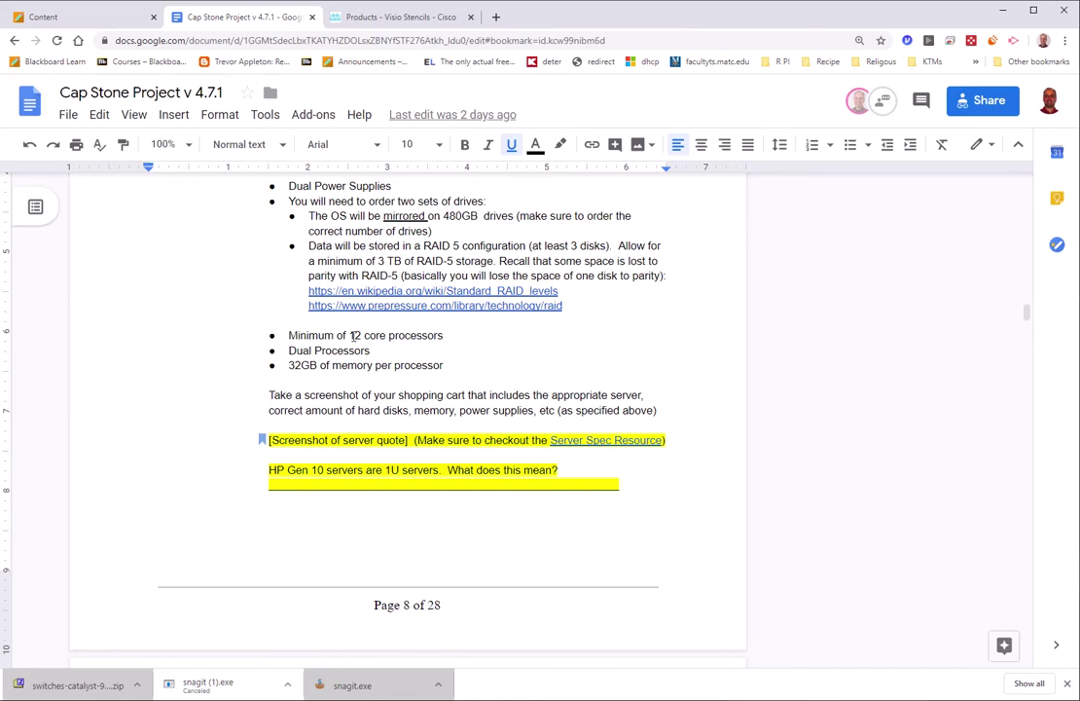
pyautogui.moveTo(290, 335); pyautogui.dragTo(464, 367)
pyautogui.hotkey('ctrl', 'c')
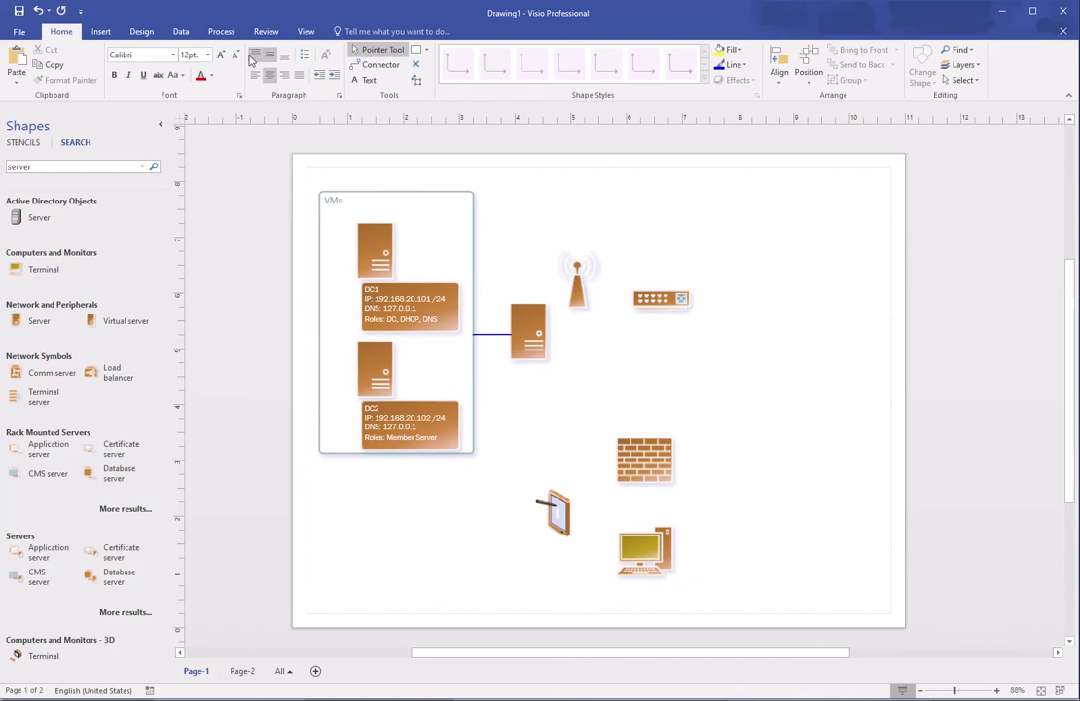
# Step: Switch back to the Visio drawing and paste the copied server specifications into a text box below the physical server
pyautogui.click(364, 80)
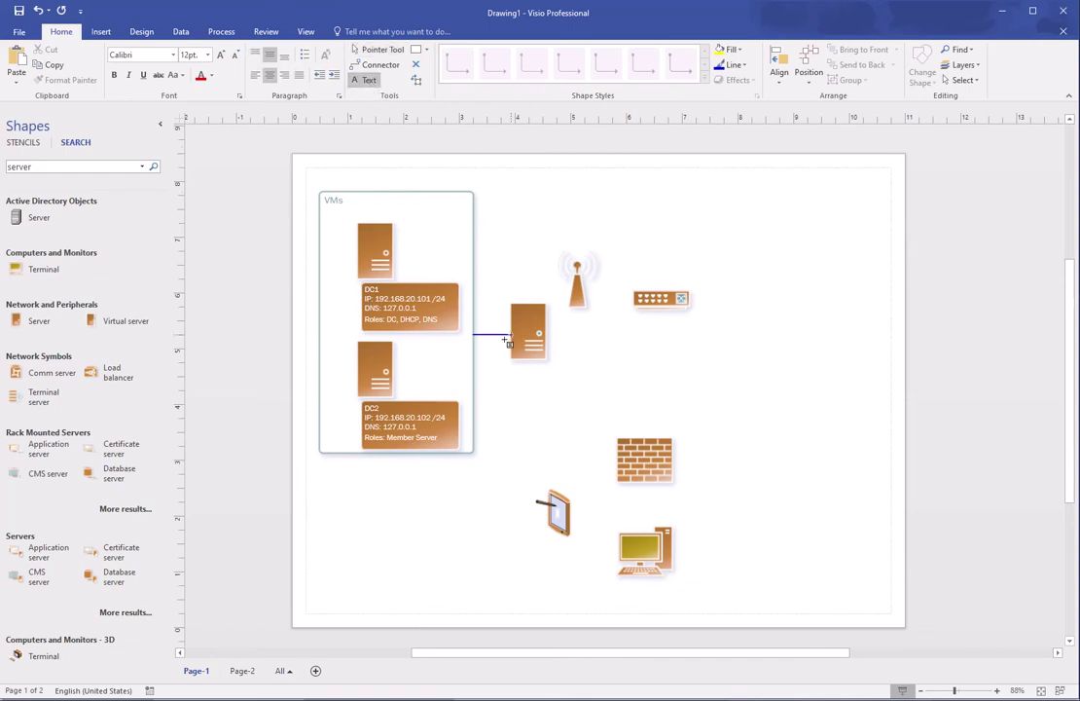
pyautogui.click(511, 373)
pyautogui.moveTo(515, 397); pyautogui.dragTo(586, 417)
pyautogui.hotkey('ctrl', 'v')
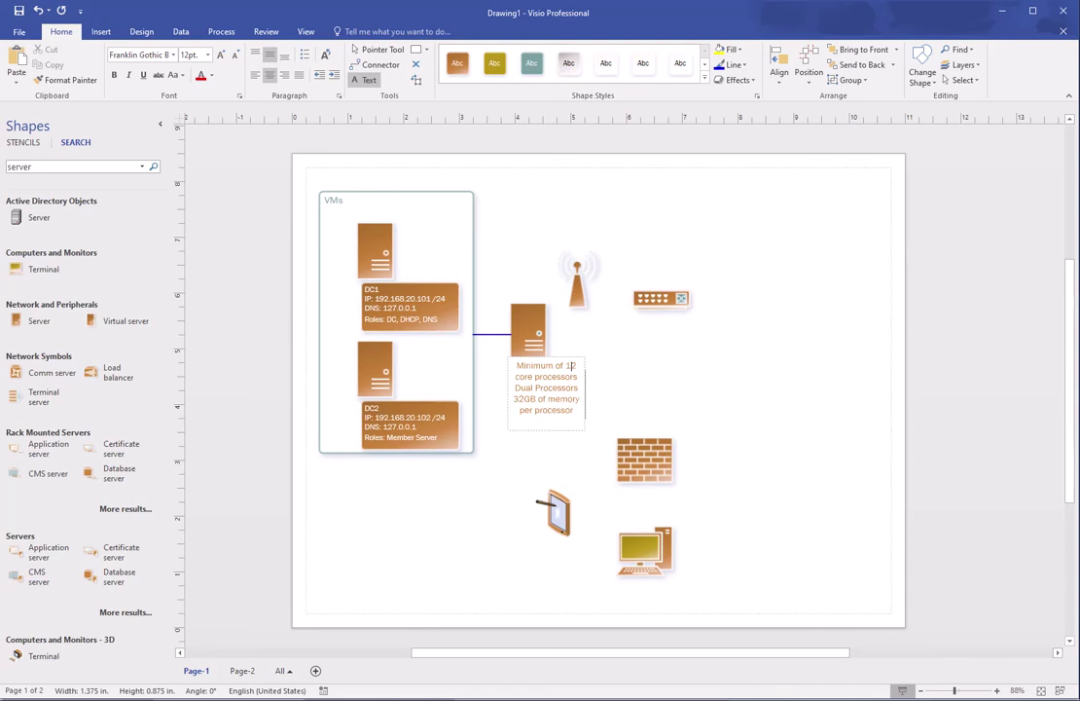
# Step: Delete "Minimum of" from the first line of the server specifications and left-align the text
pyautogui.click(567, 368)
pyautogui.press('BackSpace')
pyautogui.press('BackSpace')
pyautogui.press('BackSpace')
pyautogui.press('BackSpace')
pyautogui.press('BackSpace')
pyautogui.press('BackSpace')
pyautogui.press('BackSpace')
pyautogui.press('BackSpace')
pyautogui.press('BackSpace')
pyautogui.press('BackSpace')
pyautogui.press('BackSpace')
pyautogui.click(255, 75)
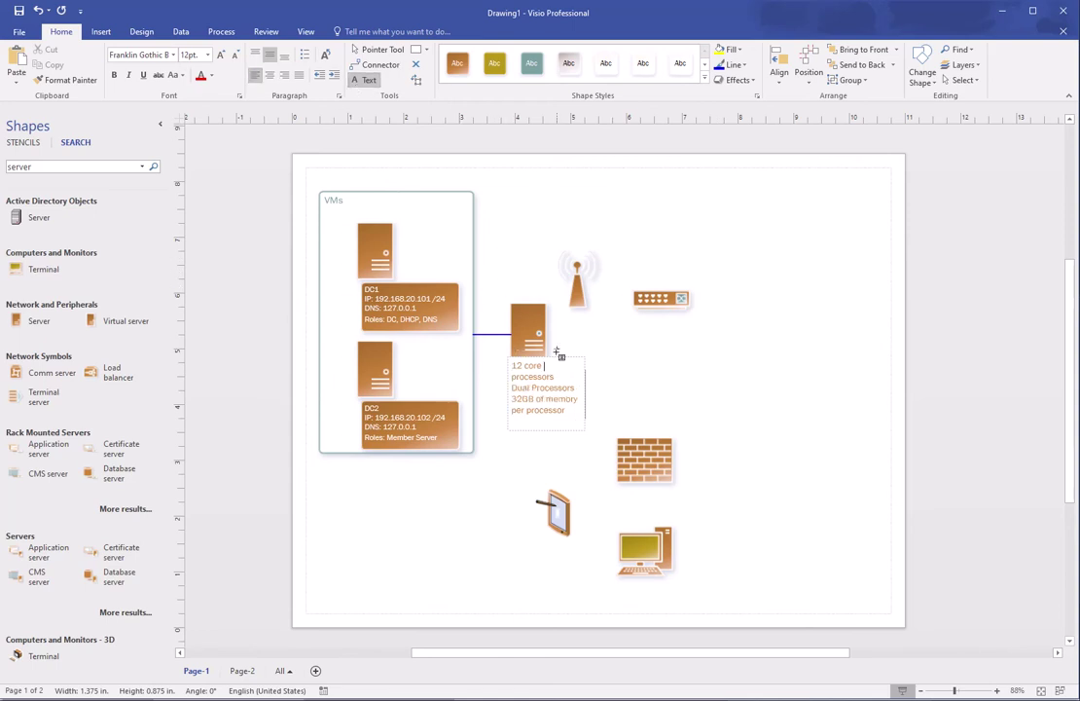
# Step: Set the whole server specifications text to a font size of 10 pt
pyautogui.press('End')
pyautogui.hotkey('ctrl', 'a')
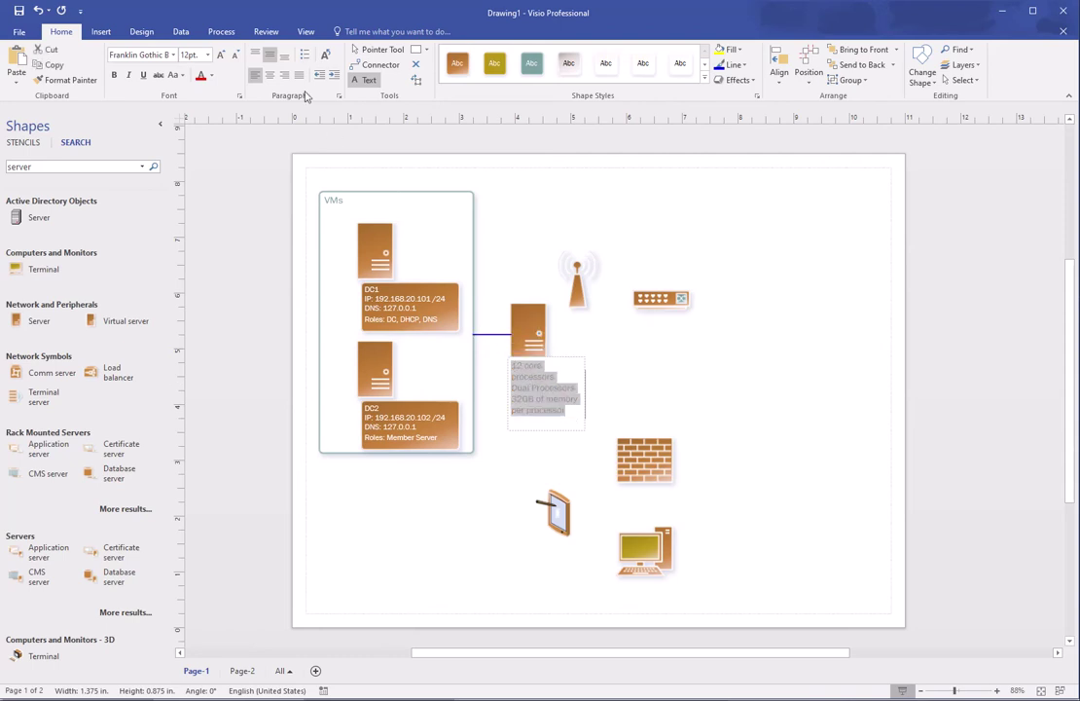
pyautogui.click(207, 54)
pyautogui.click(192, 95)
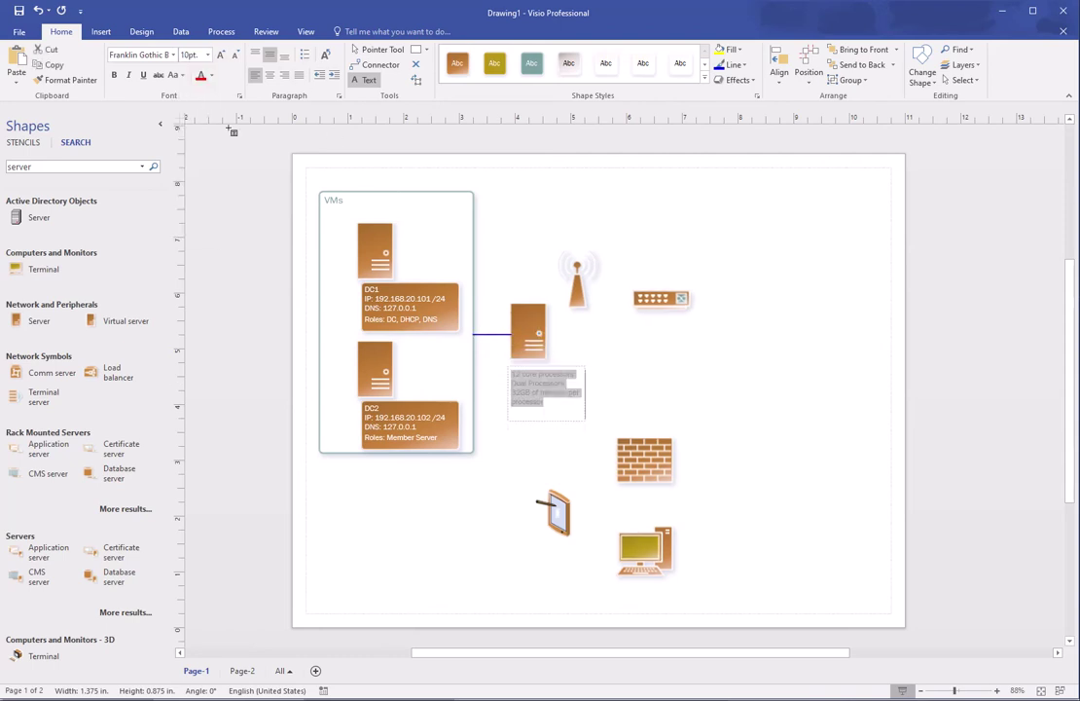
# Step: Shorten the specification lines to read "12 core processor" and "32GB / processor"
pyautogui.click(565, 375)
pyautogui.hotkey('ctrl', 'End')
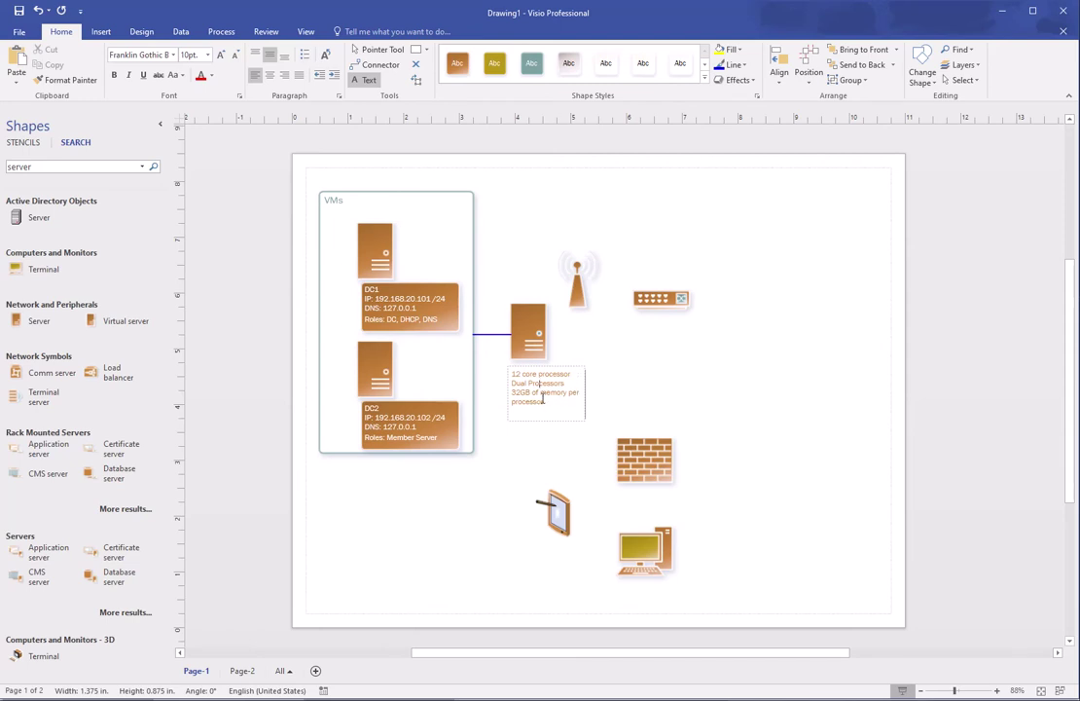
pyautogui.write('/')
pyautogui.press('Delete')
pyautogui.press('Delete')
pyautogui.press('Delete')
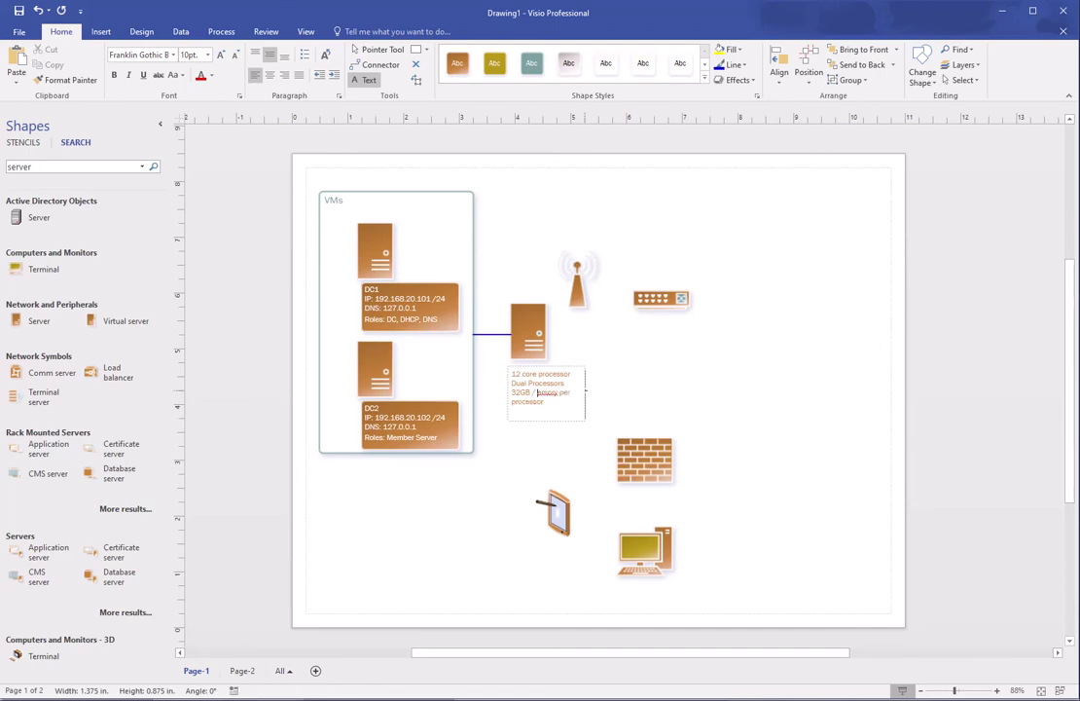
pyautogui.press('Delete')
pyautogui.press('Delete')
pyautogui.press('Delete')
pyautogui.press('Delete')
pyautogui.press('Delete')
pyautogui.press('Delete')
pyautogui.press('Delete')
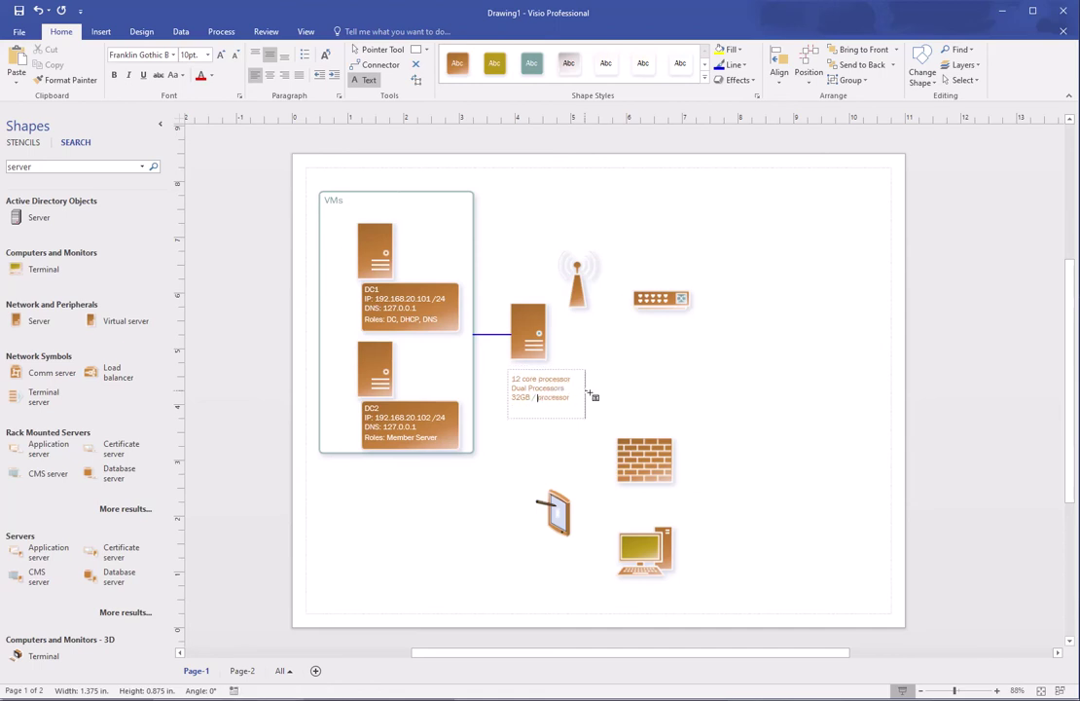
pyautogui.click(622, 377)
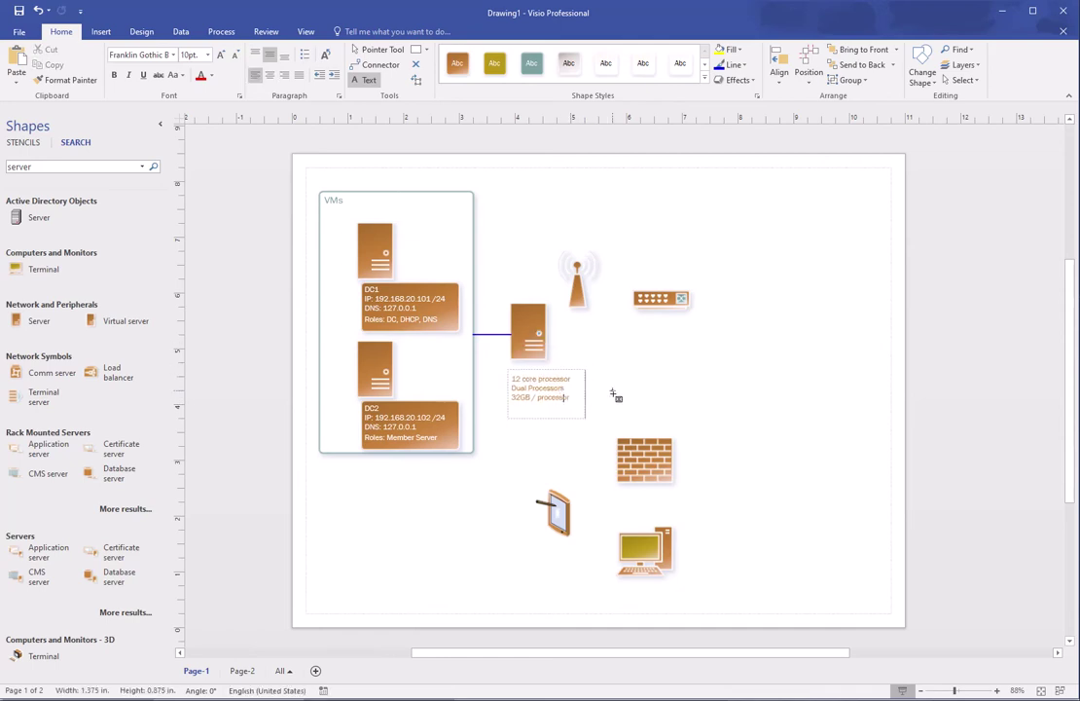
pyautogui.click(373, 49)
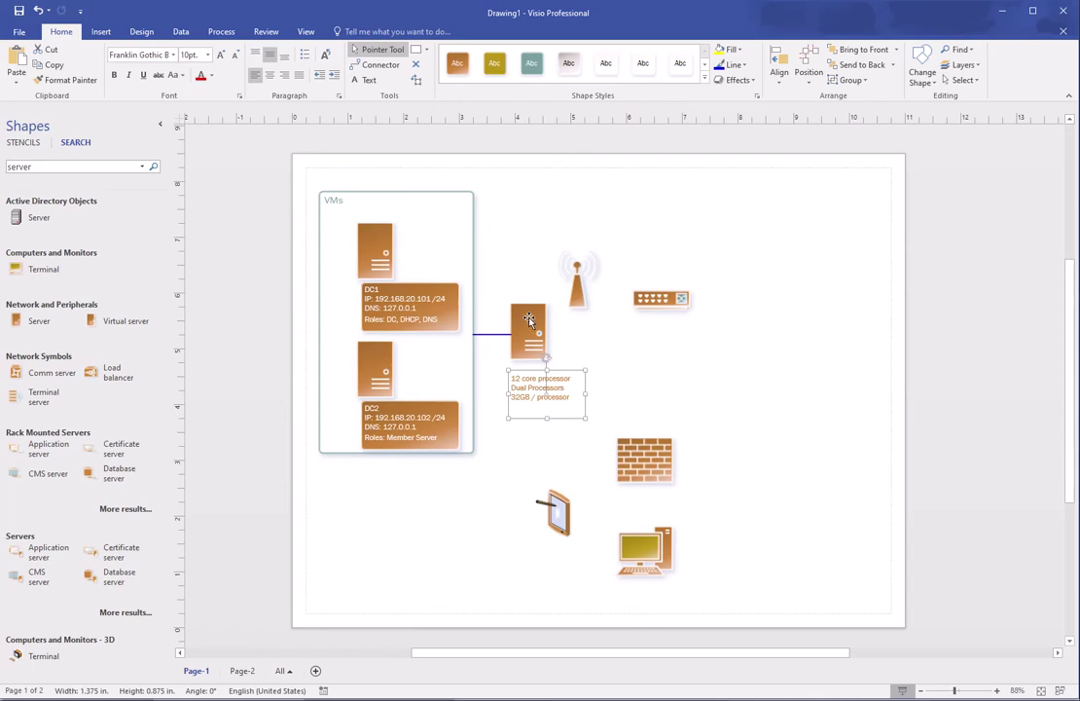
pyautogui.click(620, 362)
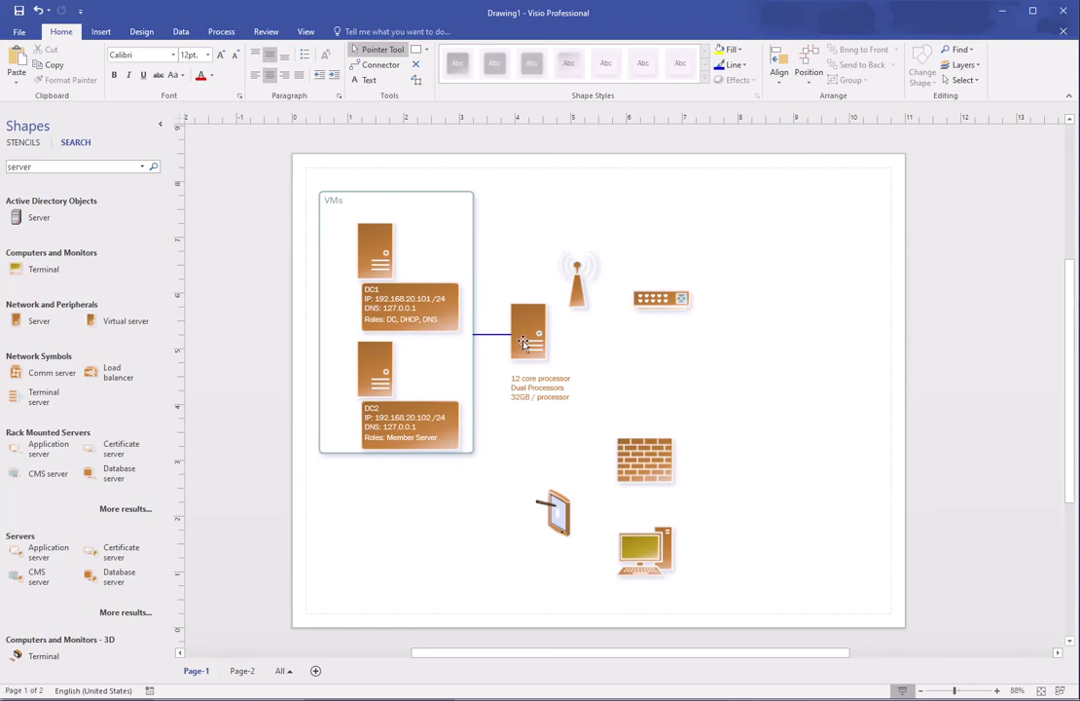
# Step: Move the wireless access point to the page's upper right and place the switch above the physical server
pyautogui.moveTo(577, 284); pyautogui.dragTo(695, 236)
pyautogui.moveTo(669, 310); pyautogui.dragTo(601, 261)
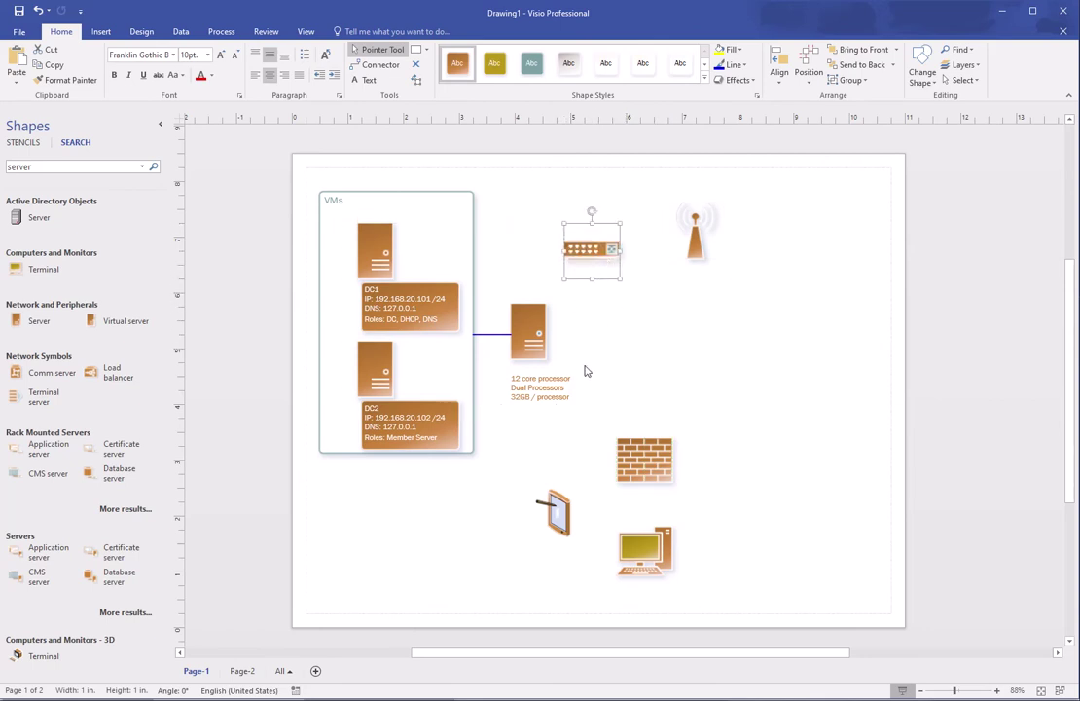
# Step: Draw a connector from the physical server to the switch
pyautogui.click(380, 64)
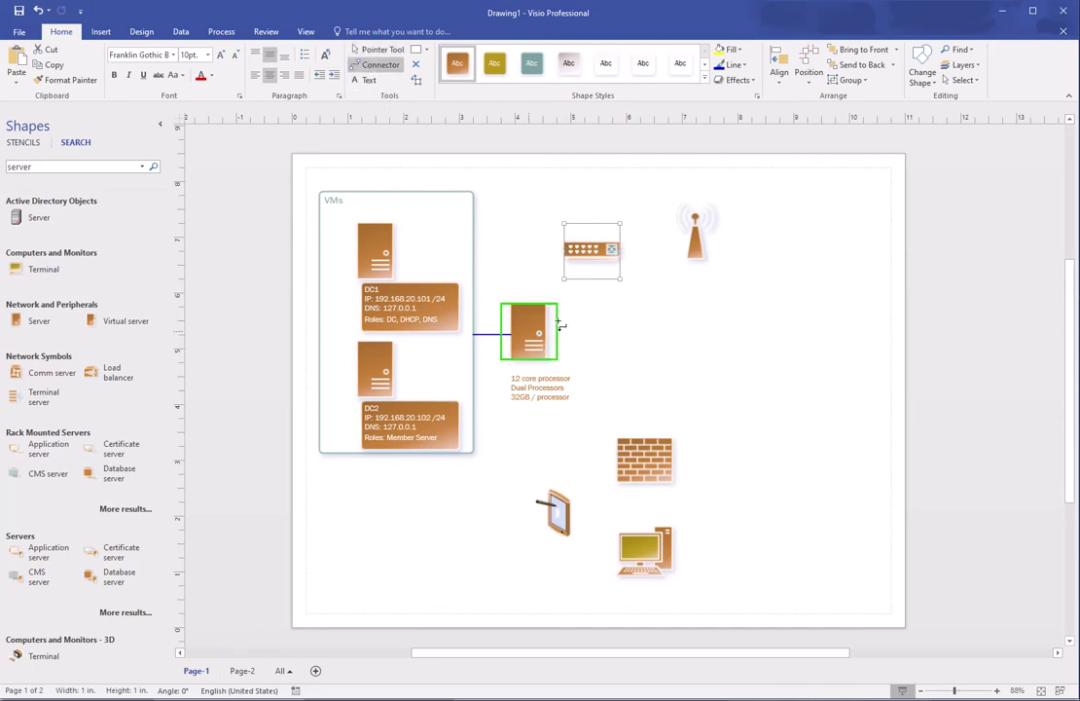
pyautogui.moveTo(561, 324); pyautogui.dragTo(587, 262)
pyautogui.click(380, 48)
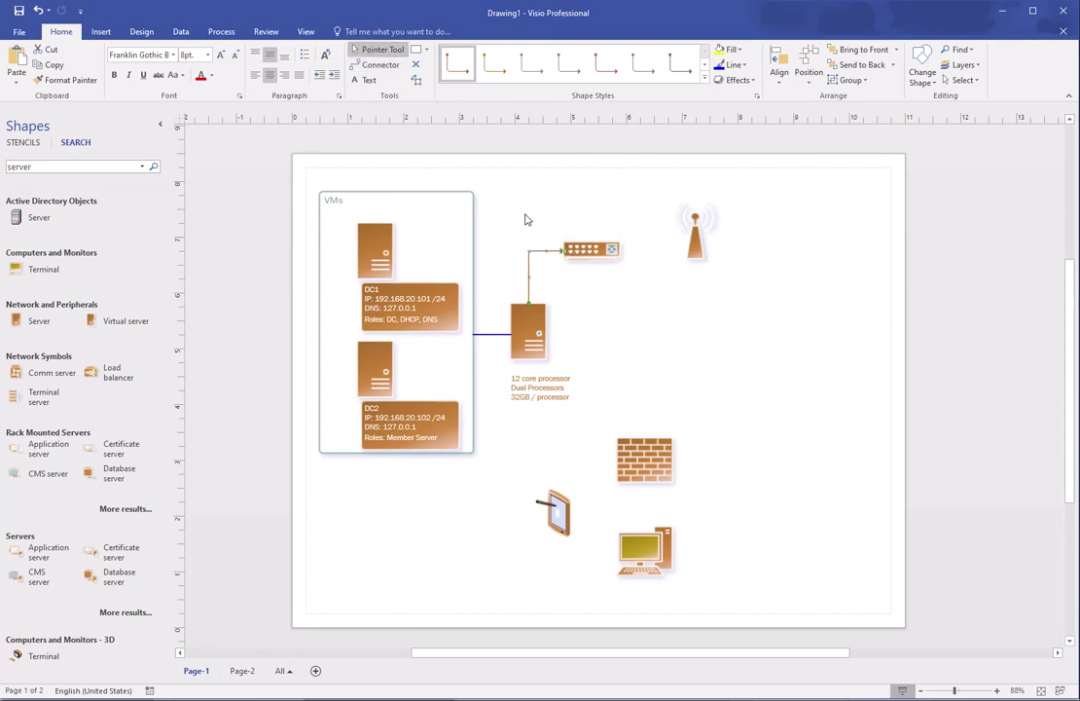
# Step: Move the switch slightly higher and reattach the connector between it and the top of the physical server
pyautogui.moveTo(577, 249)
pyautogui.mouseDown()
pyautogui.moveTo(569, 230)
pyautogui.moveTo(571, 267)
pyautogui.mouseUp()
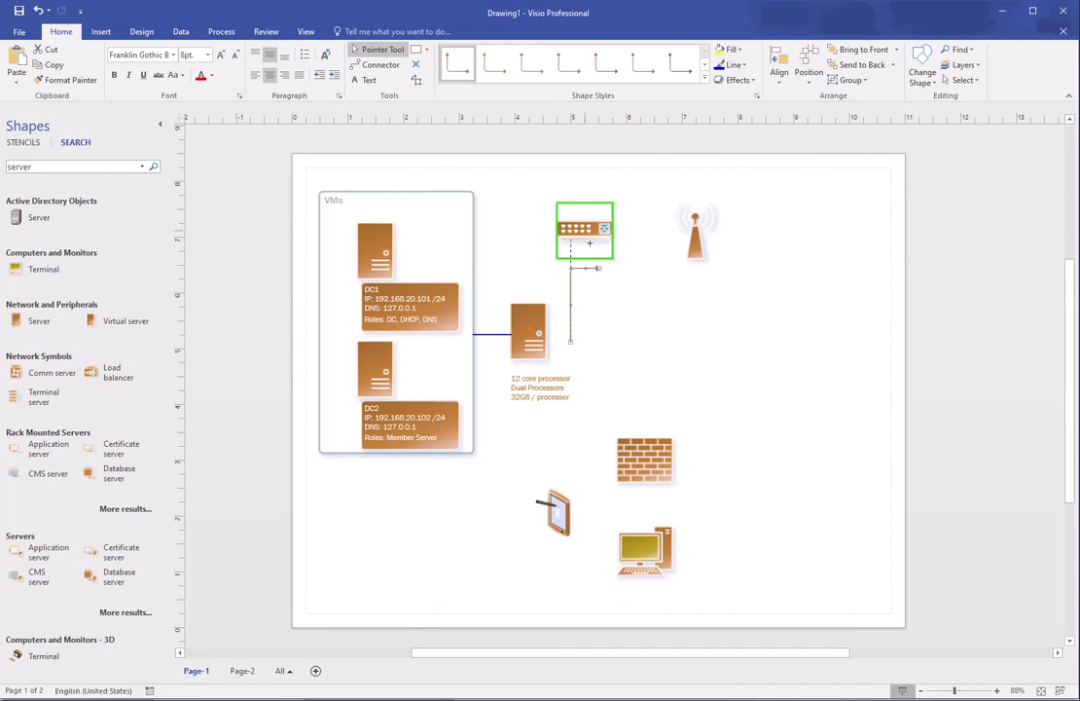
pyautogui.moveTo(571, 341); pyautogui.dragTo(529, 326)
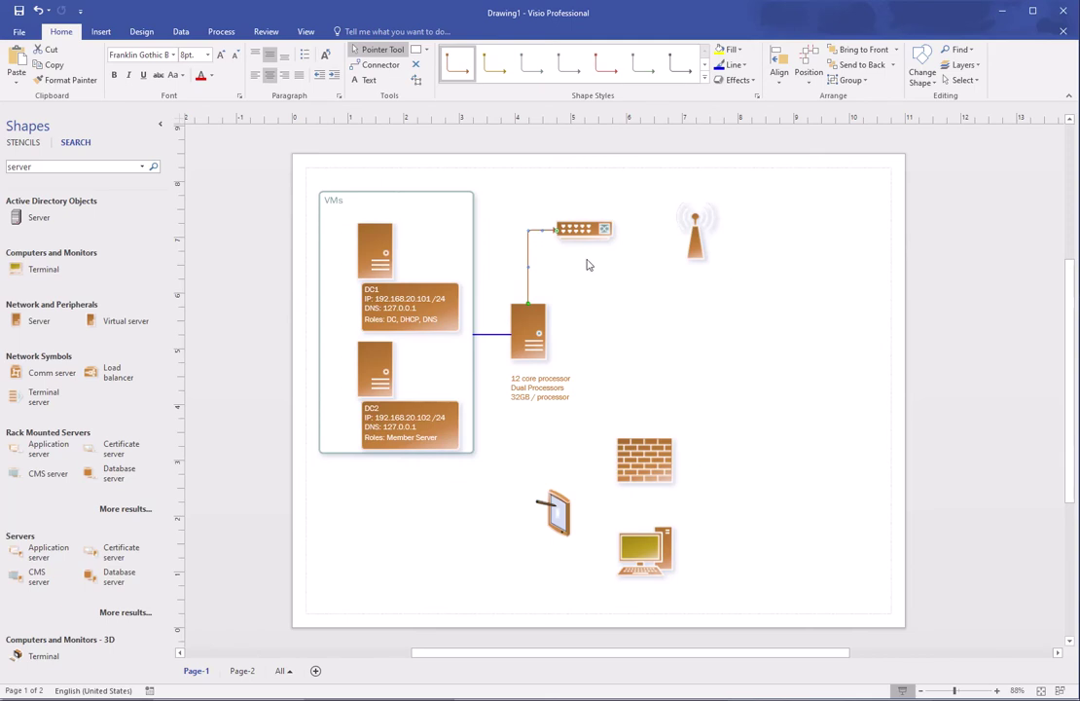
pyautogui.click(465, 73)
# Step: Review the network diagrams in the Cap Stone Project document in Chrome for the server-to-switch links, and return to the Visio drawing
pyautogui.moveTo(29, 696)
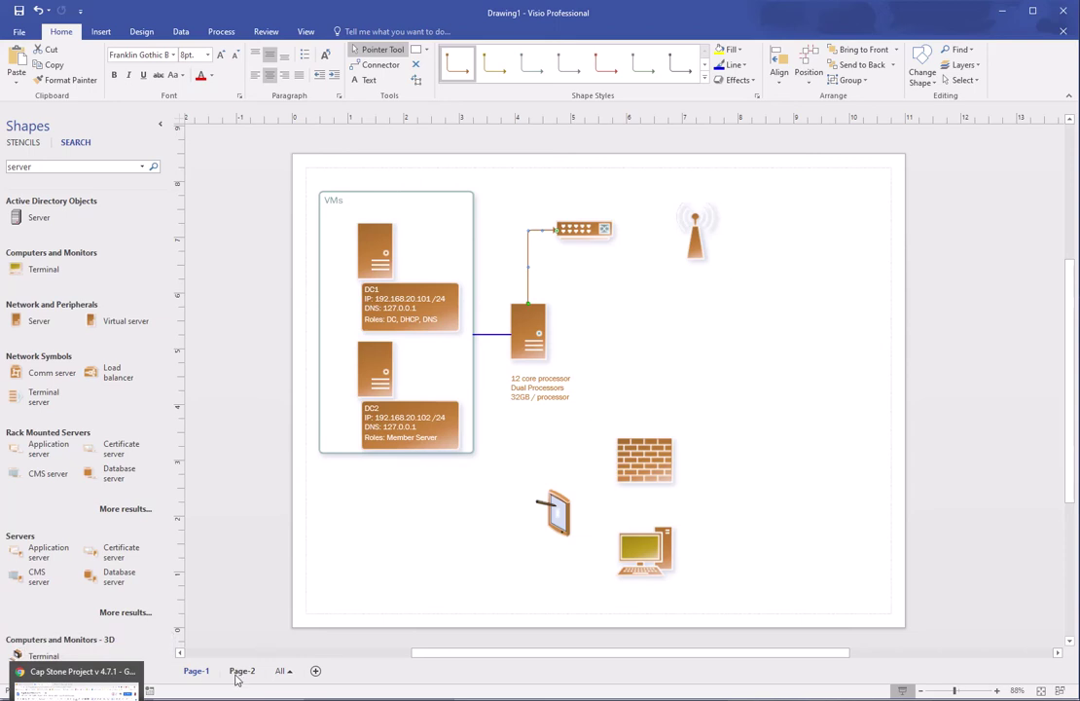
pyautogui.click(78, 681)
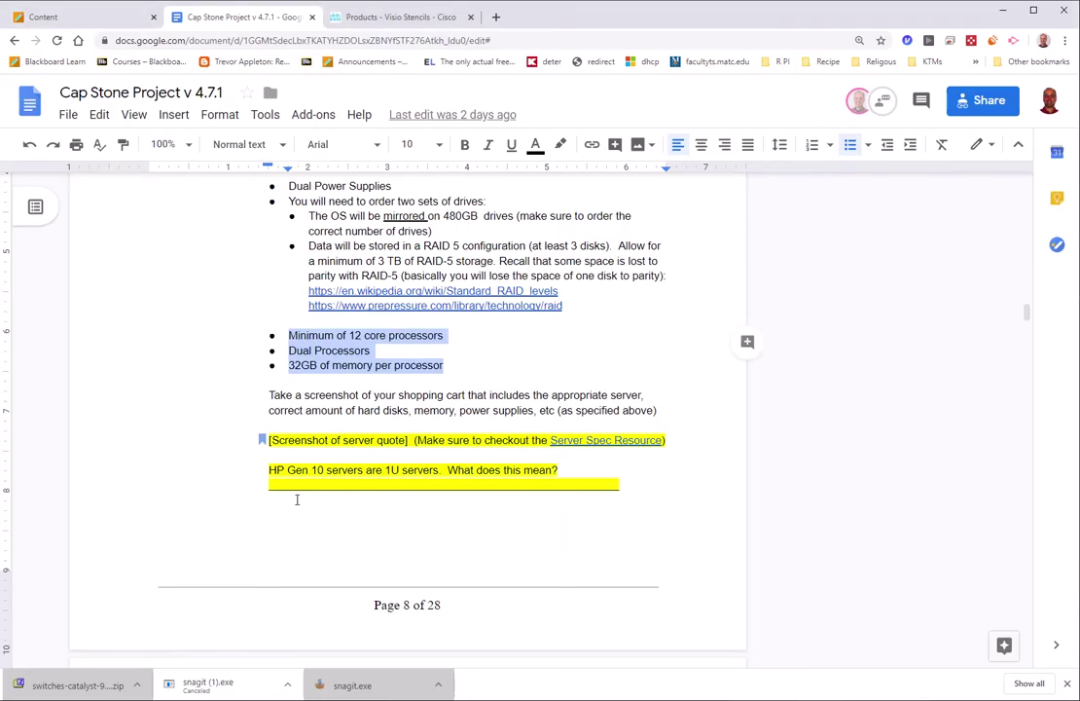
pyautogui.scroll(15, 297, 499)
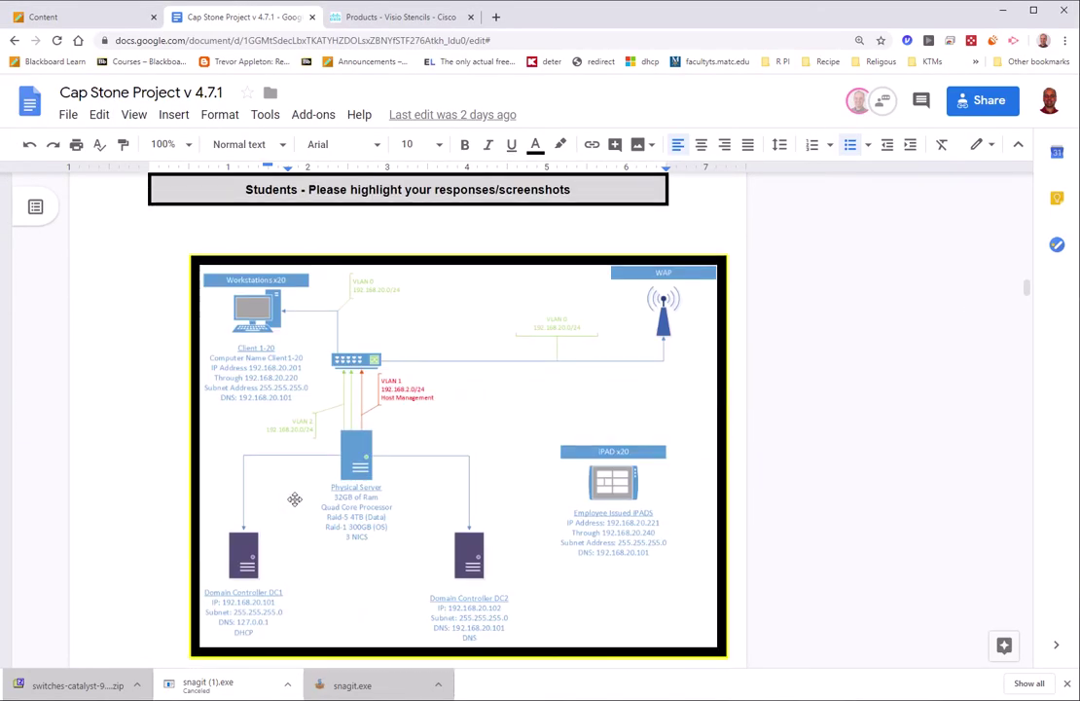
pyautogui.scroll(15, 295, 499)
pyautogui.scroll(15, 296, 499)
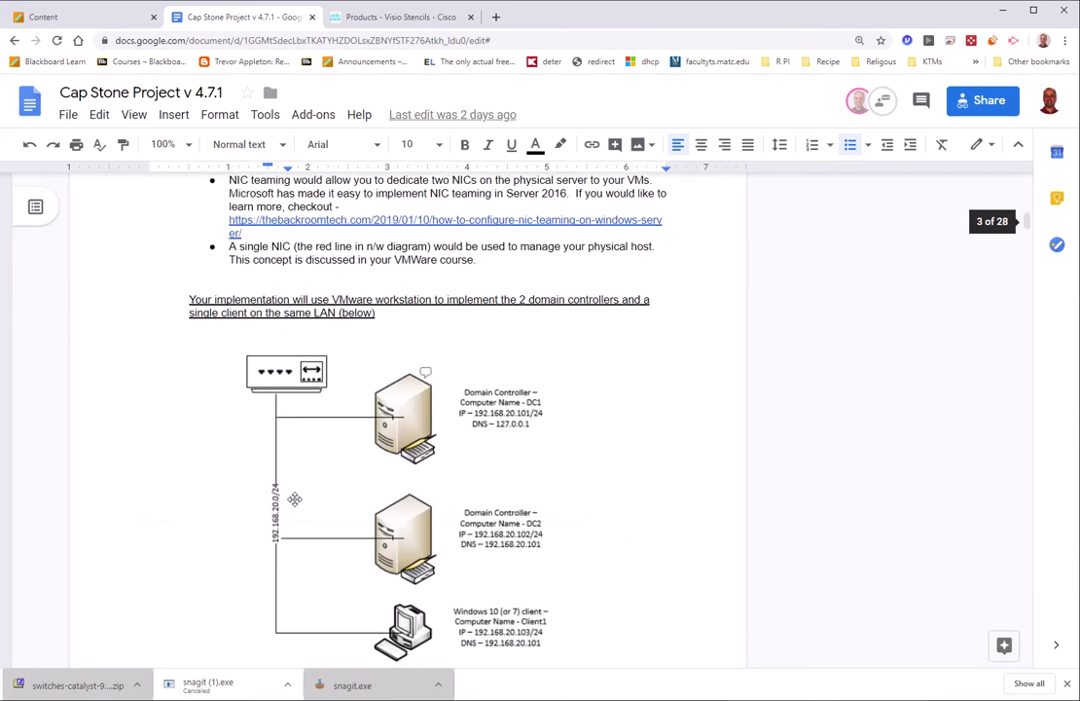
pyautogui.scroll(10, 295, 499)
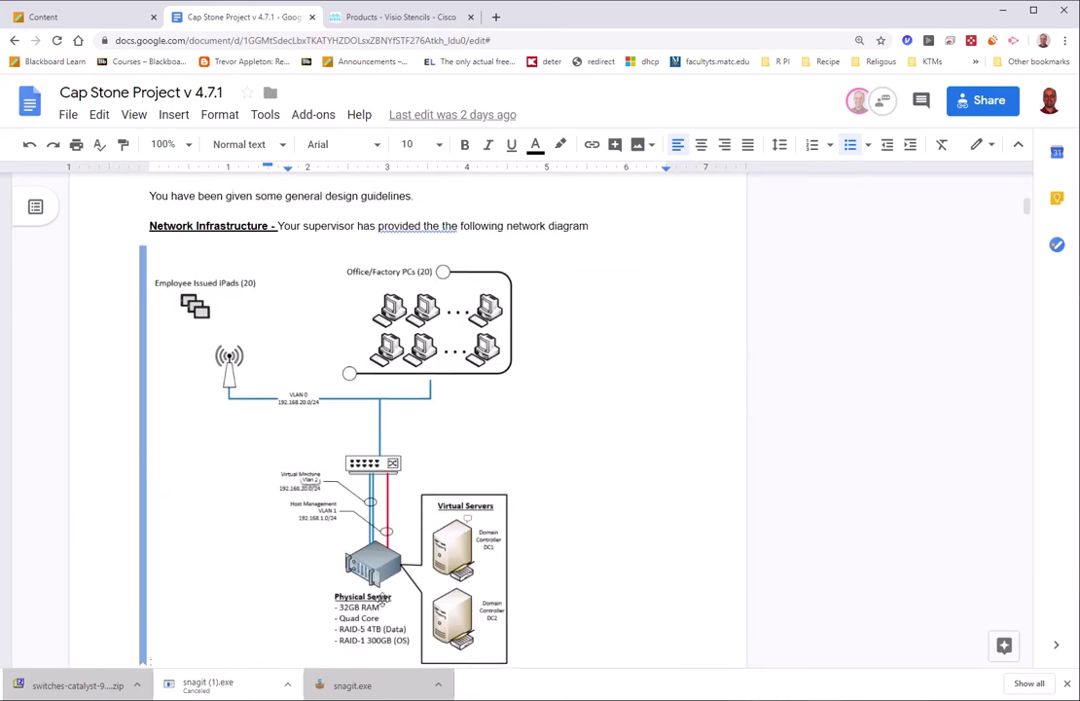
pyautogui.hotkey('alt', 'Tab')
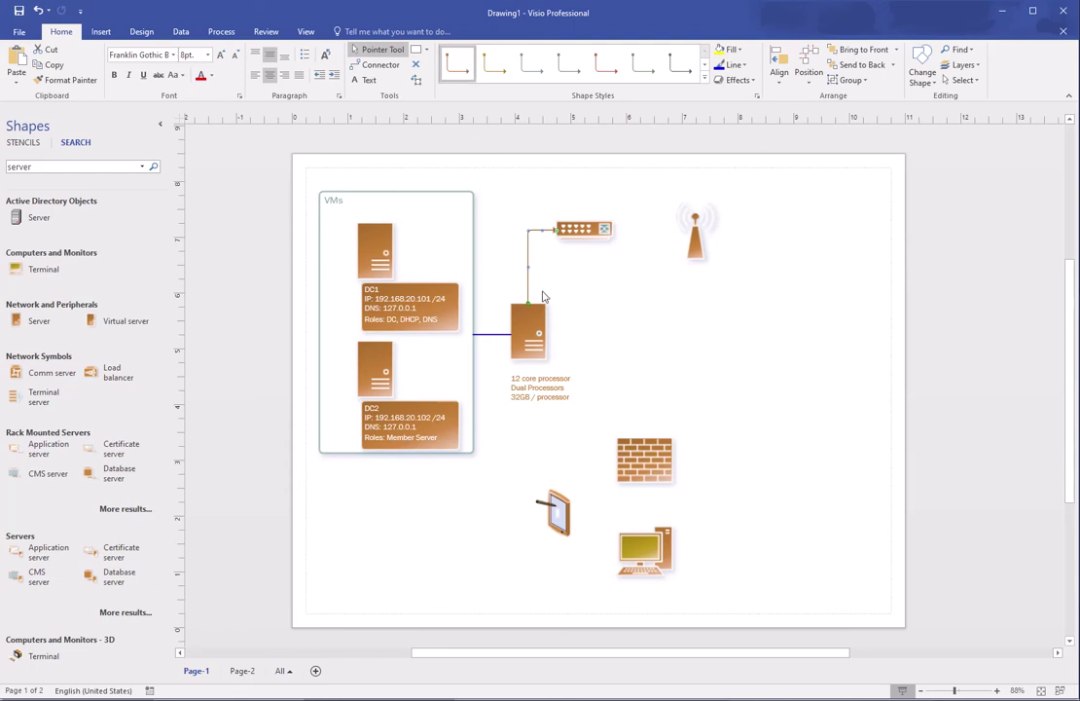
# Step: Draw two more connectors from the top of the physical server to the switch, one on each side of the existing one
pyautogui.click(377, 64)
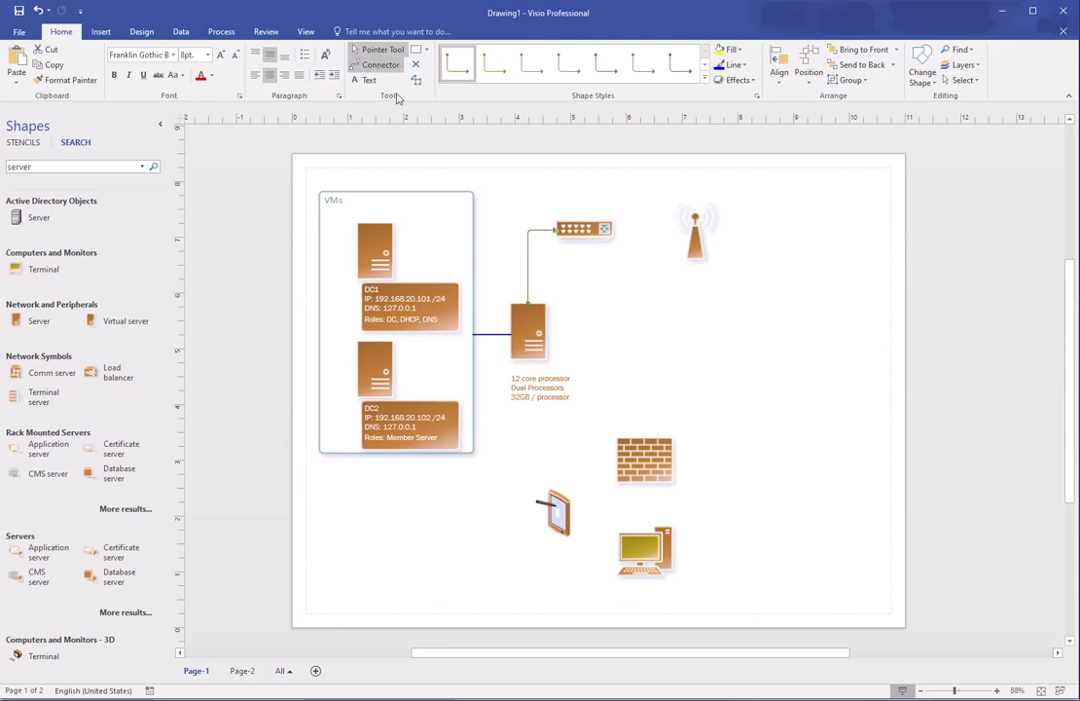
pyautogui.moveTo(547, 319); pyautogui.dragTo(588, 247)
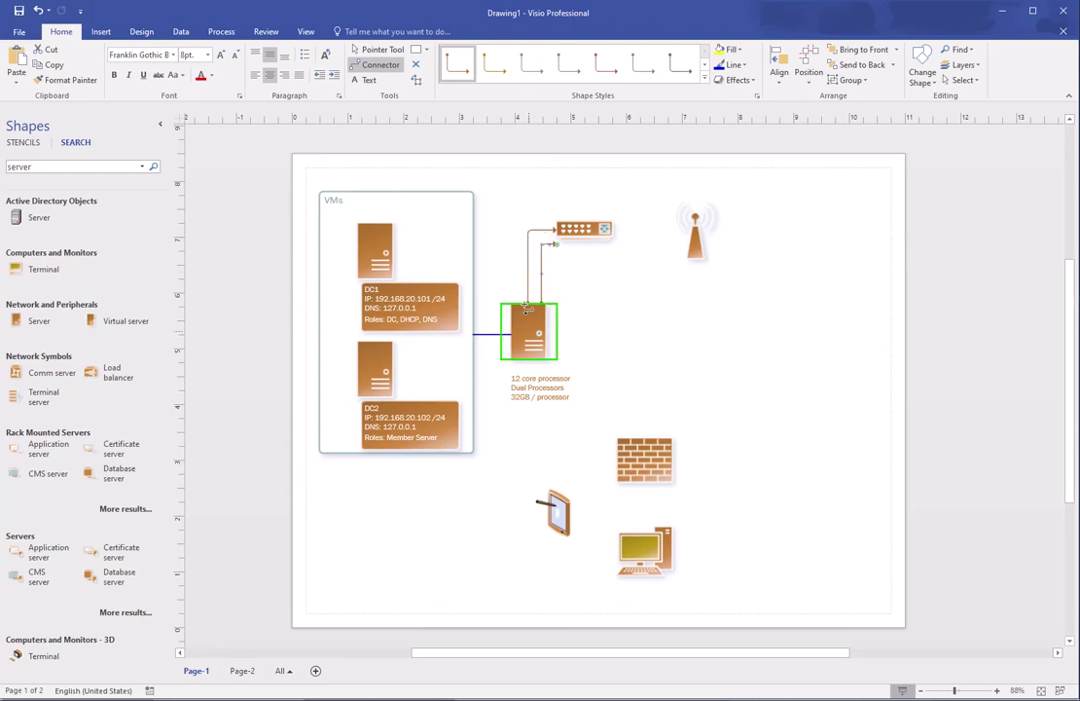
pyautogui.moveTo(526, 308)
pyautogui.mouseDown()
pyautogui.moveTo(533, 226)
pyautogui.moveTo(587, 241)
pyautogui.mouseUp()
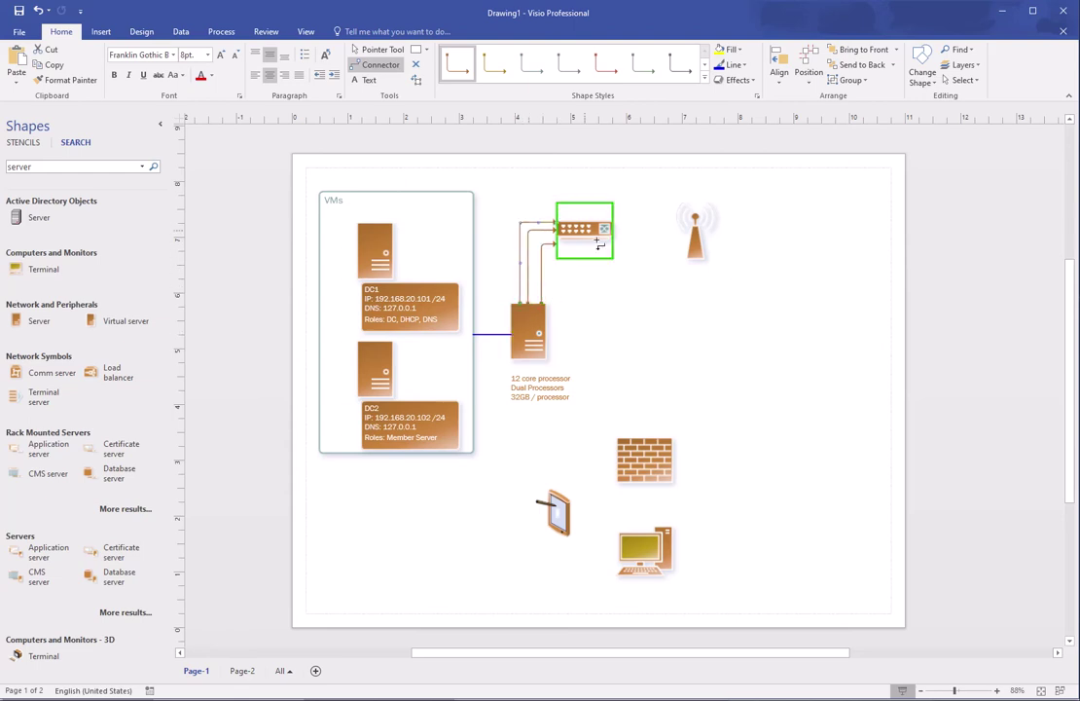
pyautogui.click(625, 276)
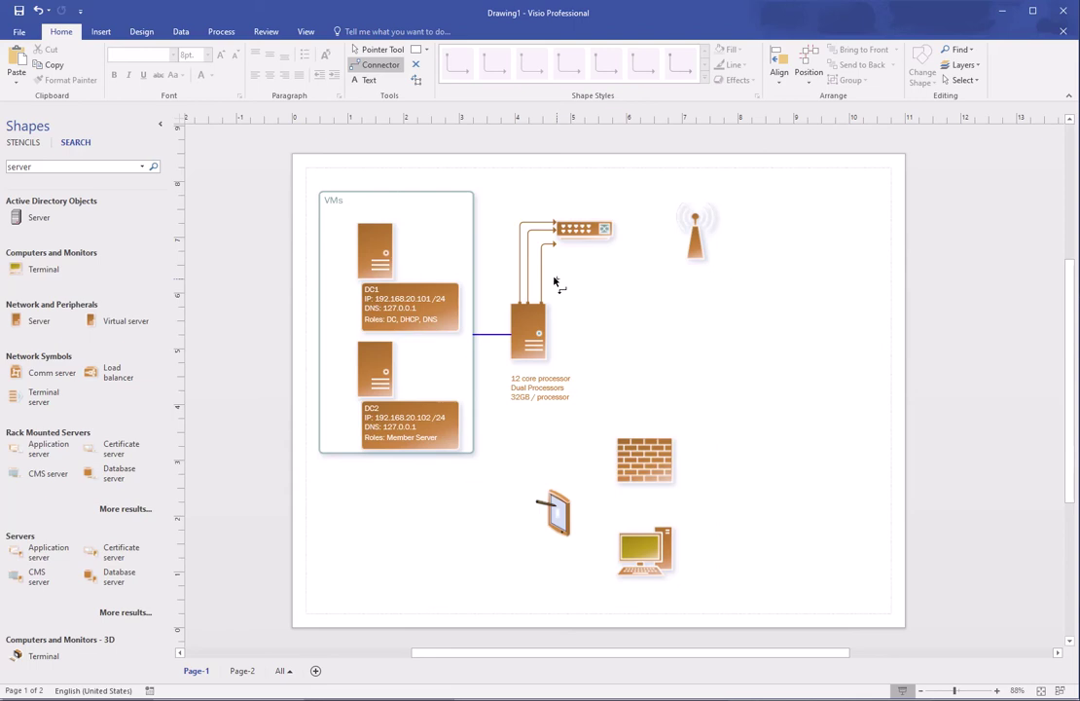
pyautogui.moveTo(554, 281); pyautogui.dragTo(558, 251)
# Step: Color the connector nearest the right edge of the physical server red
pyautogui.click(377, 49)
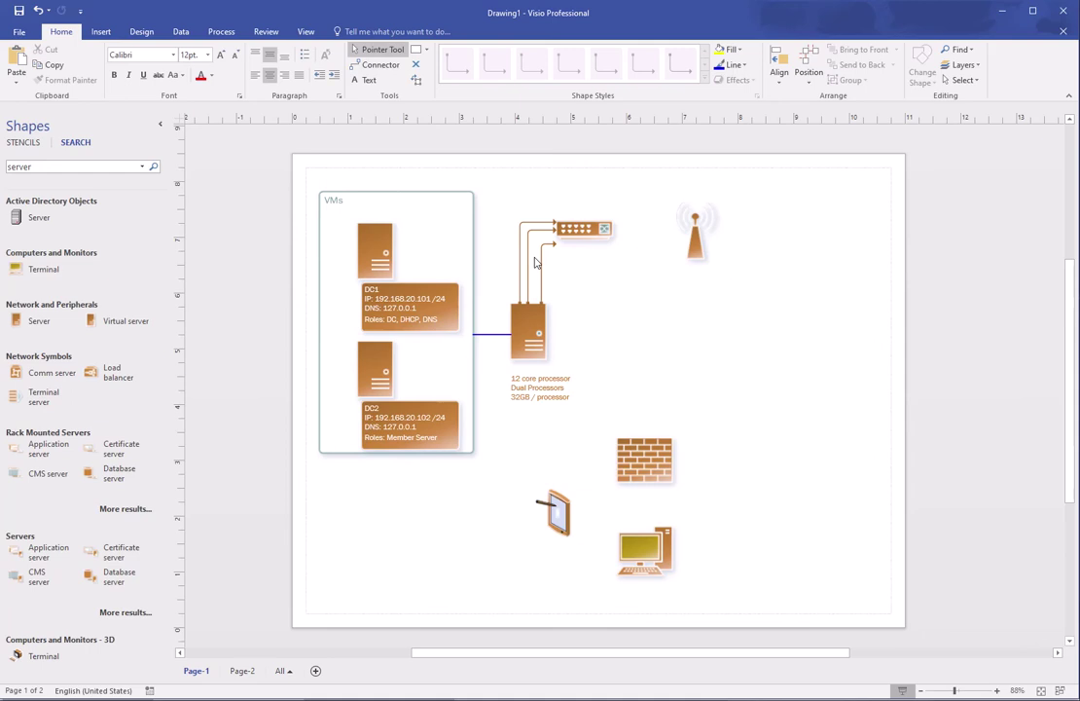
pyautogui.click(543, 258)
pyautogui.click(732, 65)
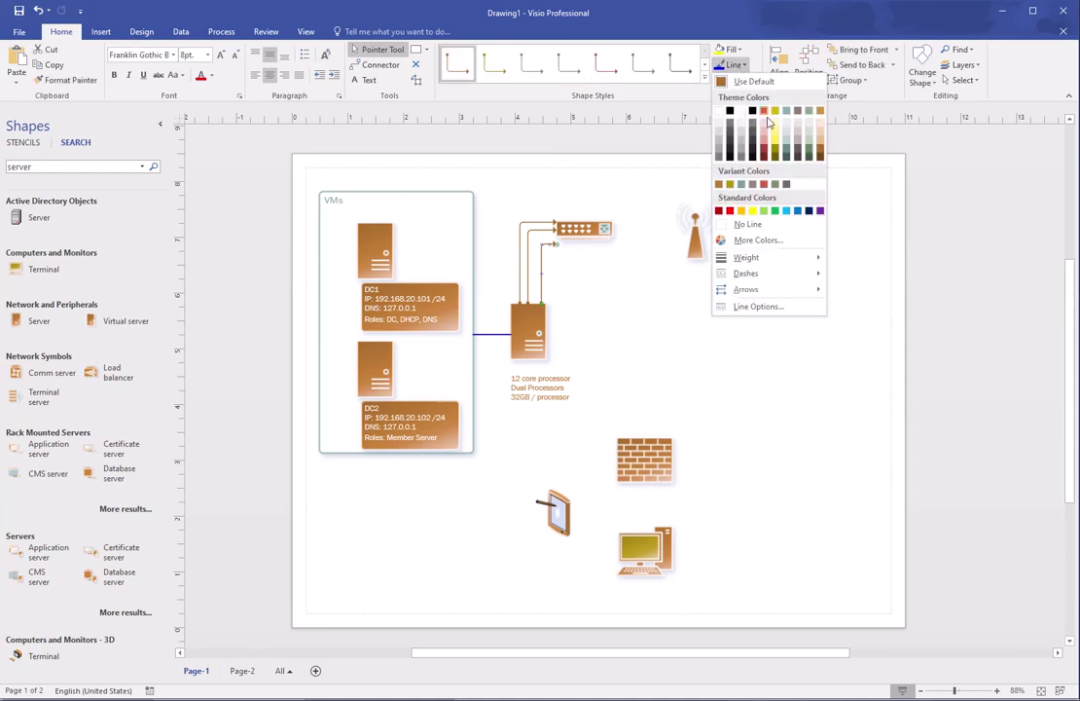
pyautogui.click(731, 211)
pyautogui.click(579, 309)
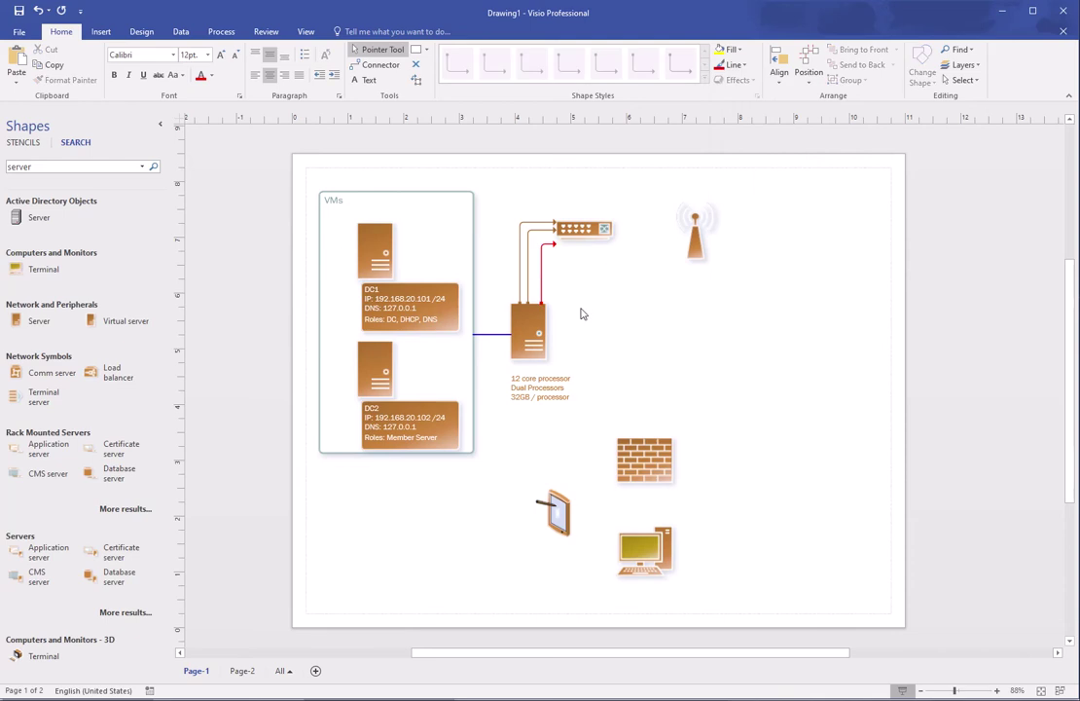
# Step: Label the red connector with the lines "VLAN 0", "Host Mng." and "192.168.1.0/24"
pyautogui.click(541, 276)
pyautogui.scroll(2, 541, 275)
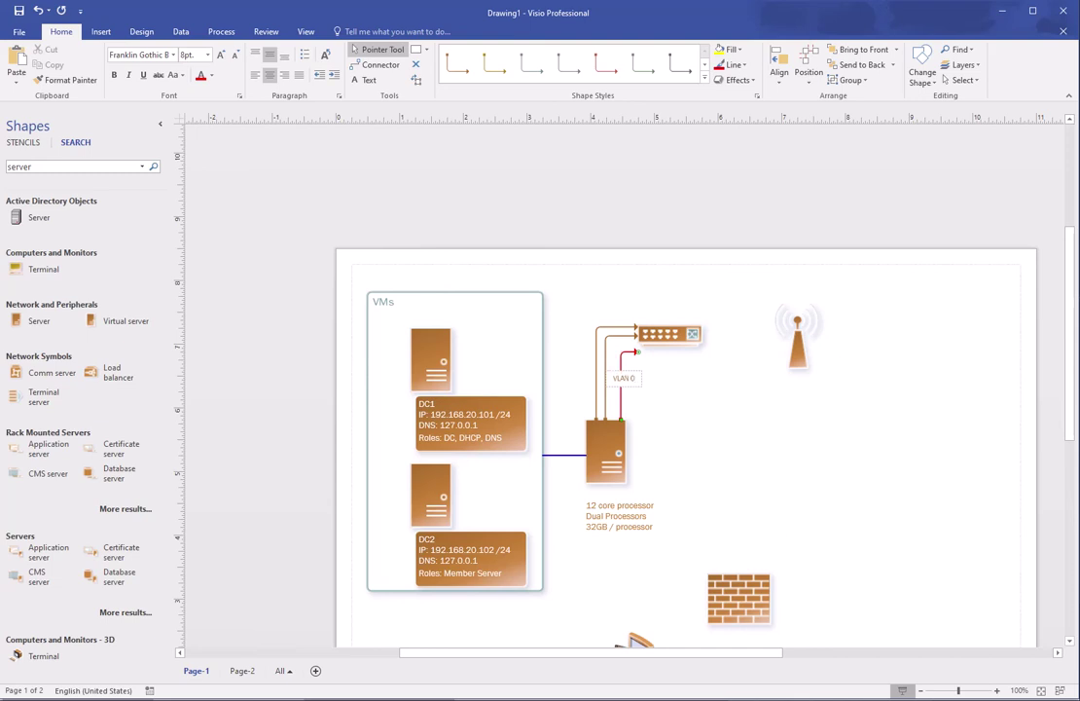
pyautogui.write('-')
pyautogui.press('Return')
pyautogui.write('Host Mena')
pyautogui.write('g')
pyautogui.press('BackSpace')
pyautogui.press('BackSpace')
pyautogui.press('Return')
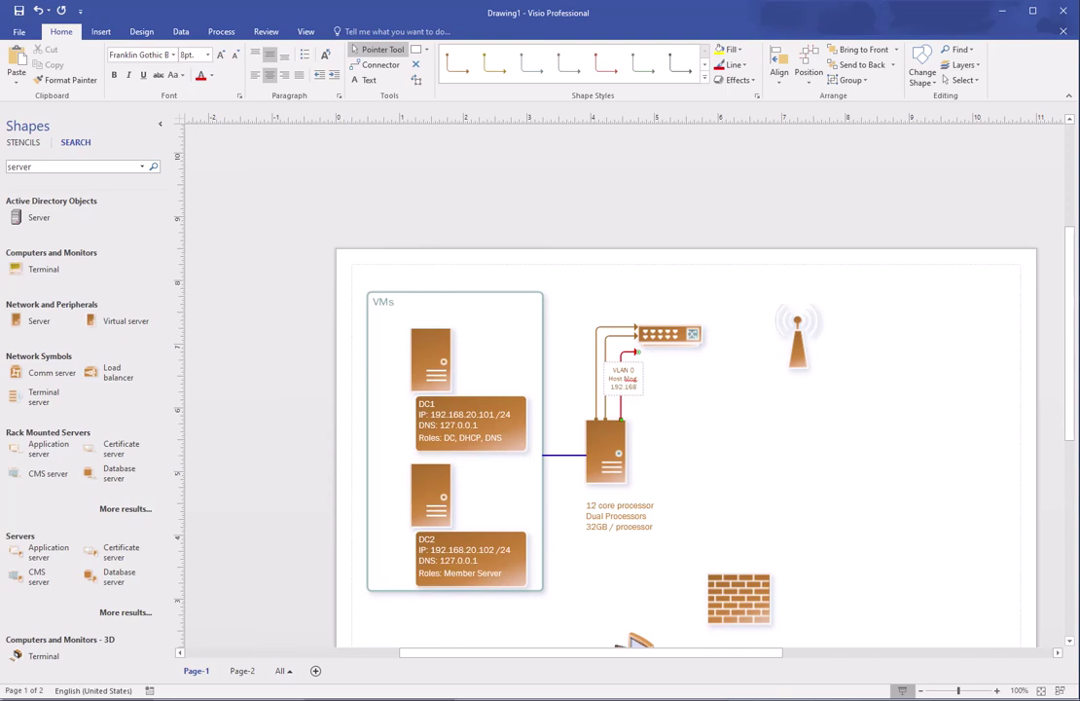
pyautogui.write('192.168.1')
pyautogui.press('BackSpace')
pyautogui.press('BackSpace')
pyautogui.write('.1.0/24')
pyautogui.click(687, 407)
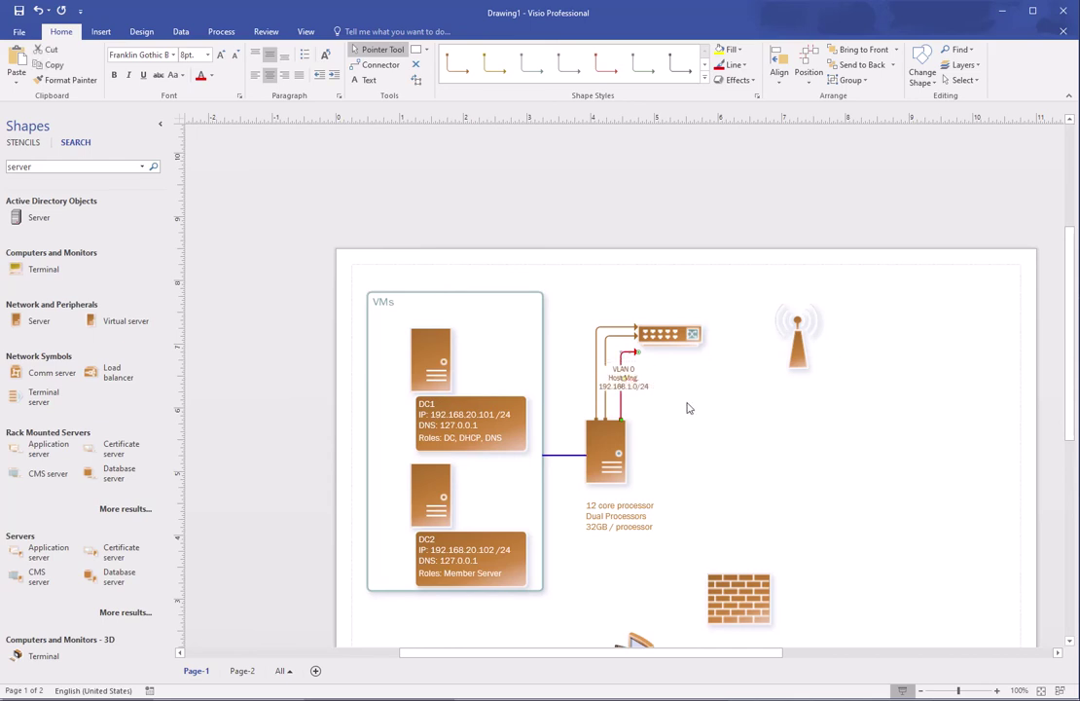
pyautogui.scroll(-1, 639, 376)
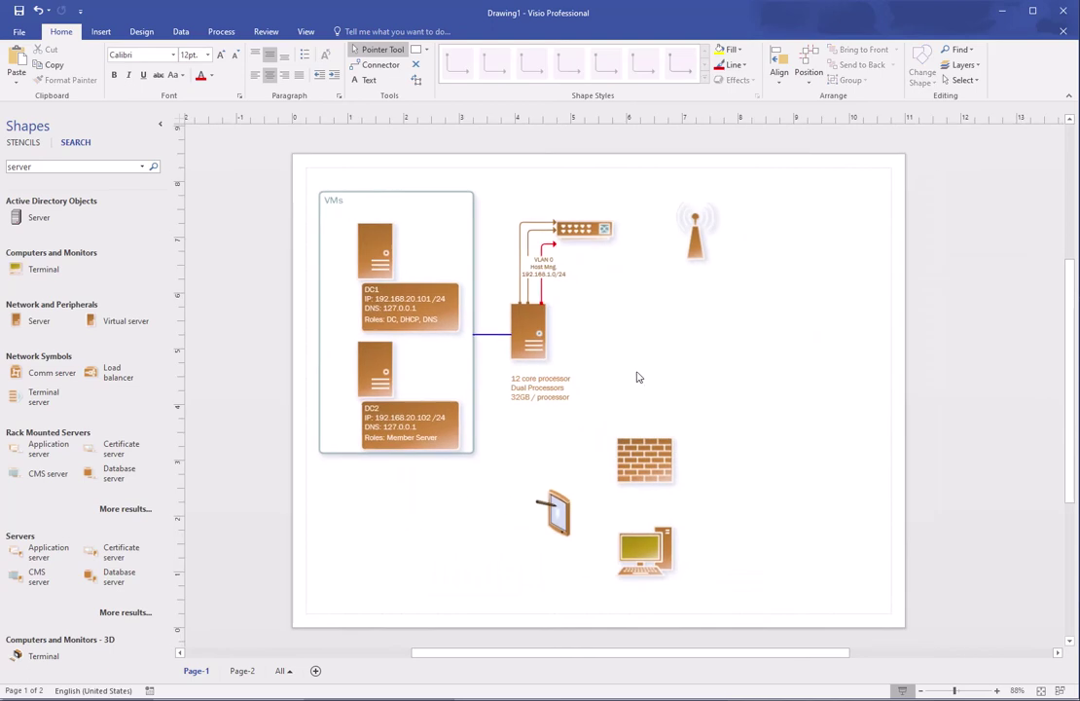
# Step: Move the VLAN 0 label to the right, clear of the connector lines
pyautogui.click(550, 270)
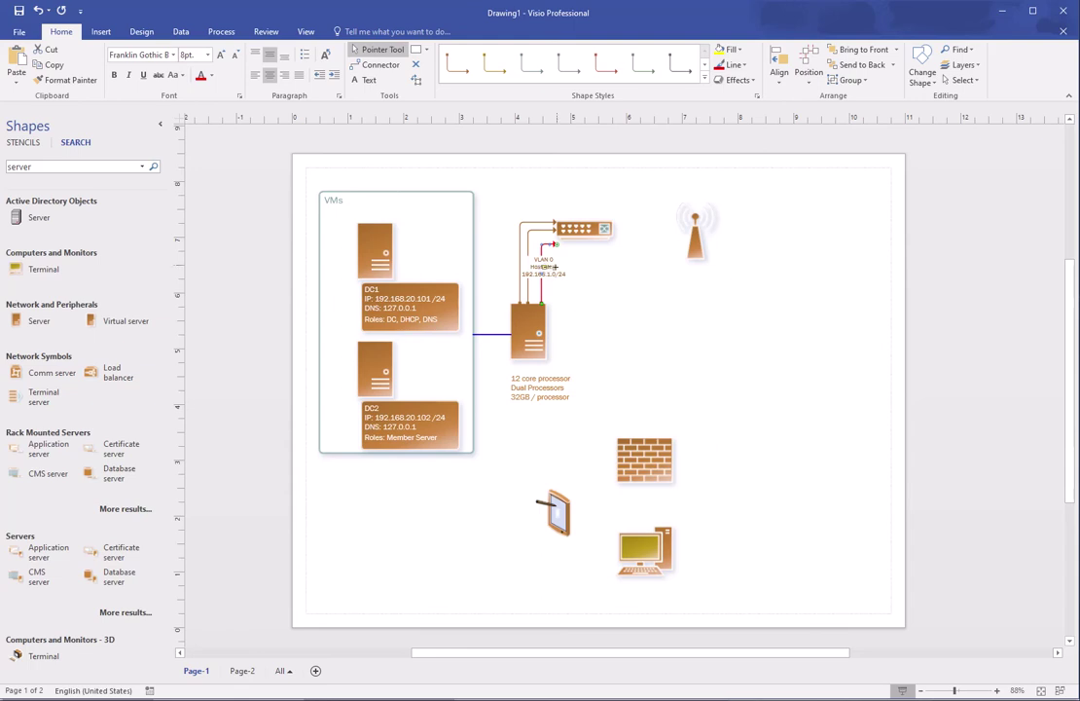
pyautogui.moveTo(560, 267); pyautogui.dragTo(580, 265)
pyautogui.click(586, 290)
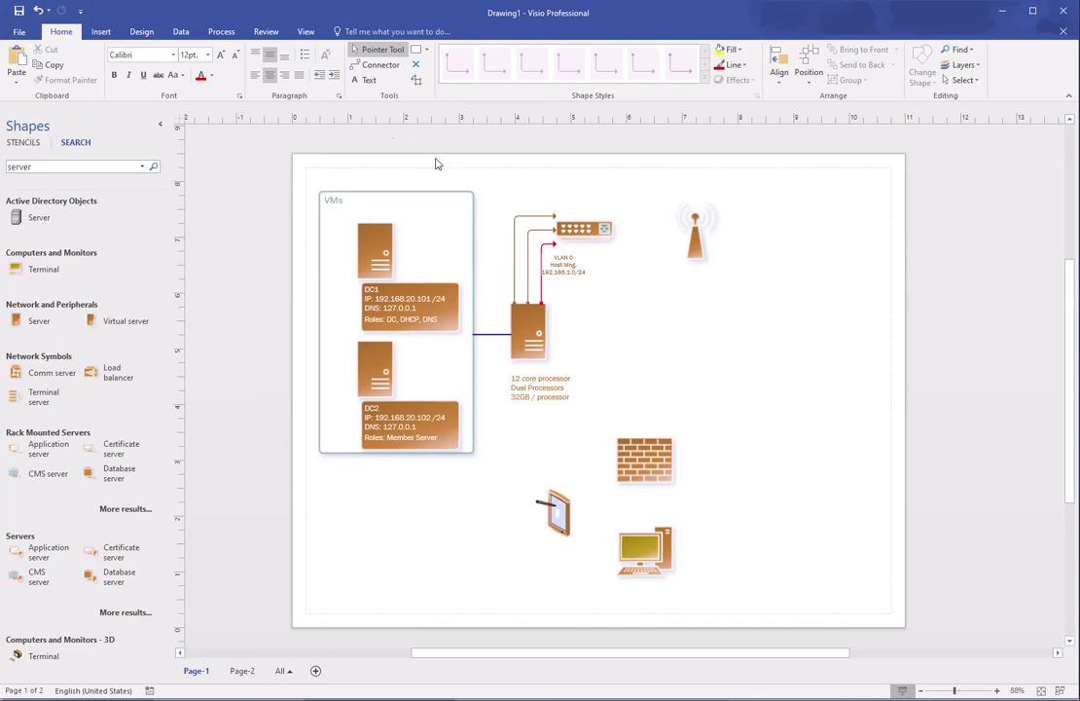
# Step: Open the Callouts stencil from Visio Extras and place a Side box callout pointing at the outermost server-to-switch connector
pyautogui.click(184, 32)
pyautogui.click(146, 35)
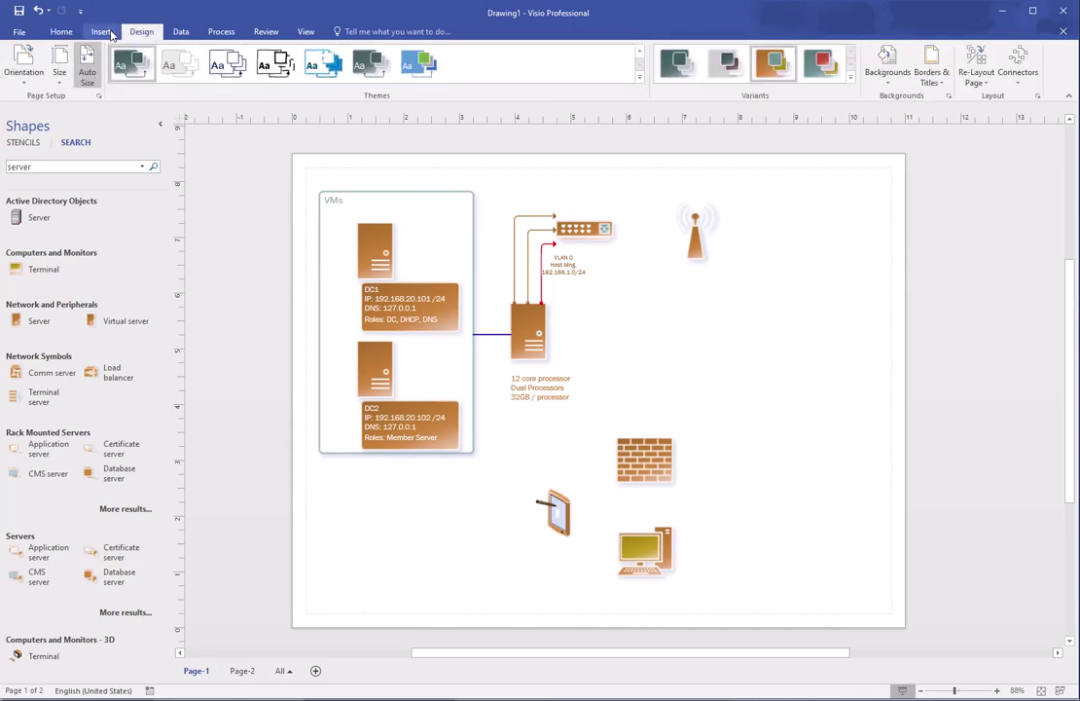
pyautogui.click(58, 32)
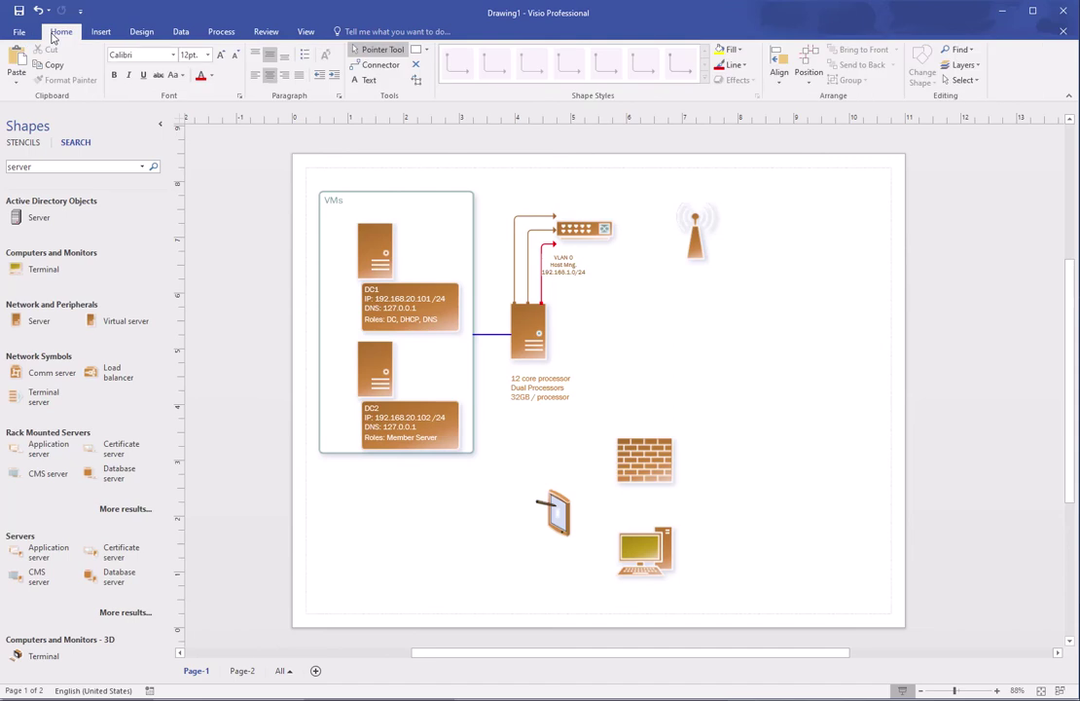
pyautogui.click(25, 142)
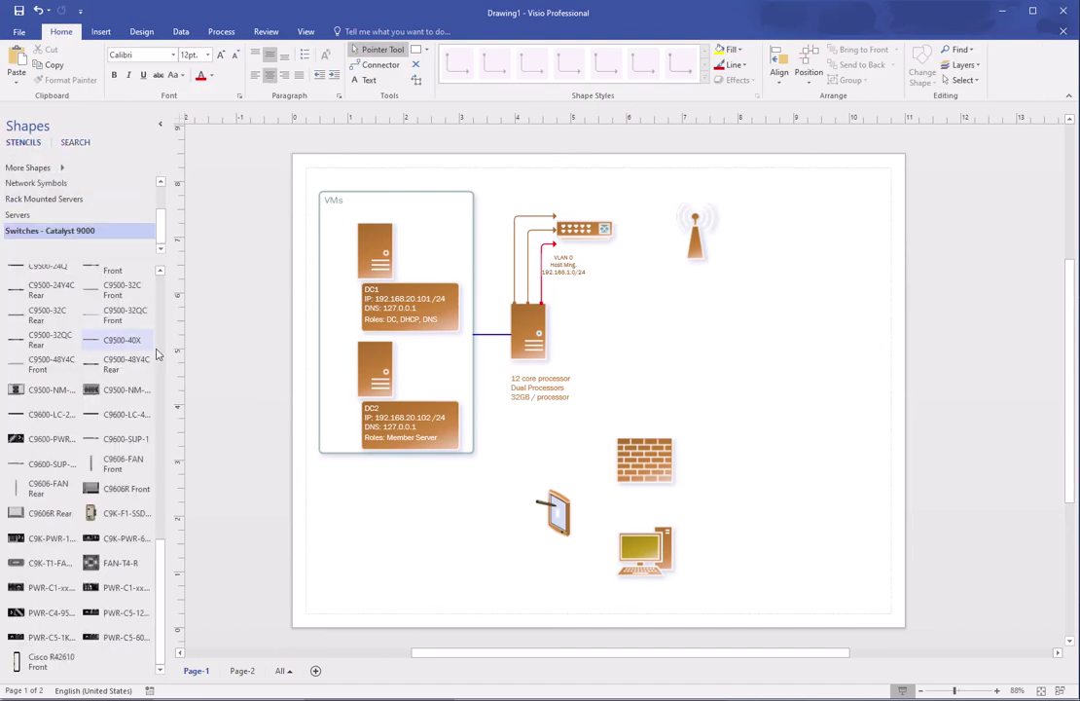
pyautogui.scroll(2, 162, 226)
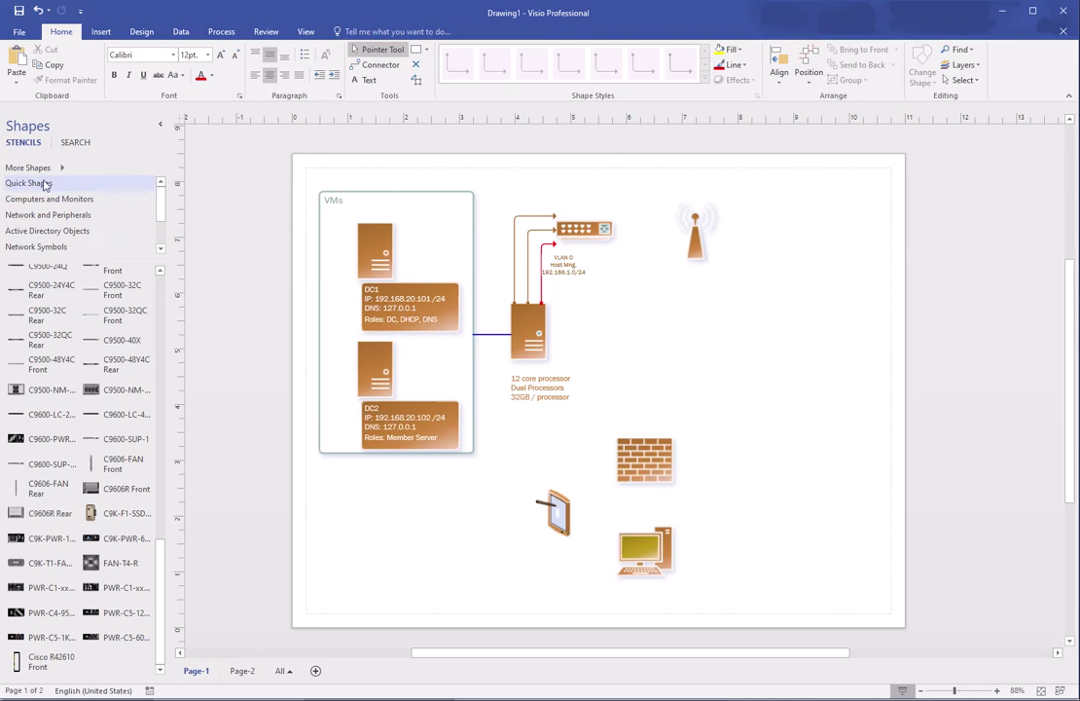
pyautogui.click(32, 167)
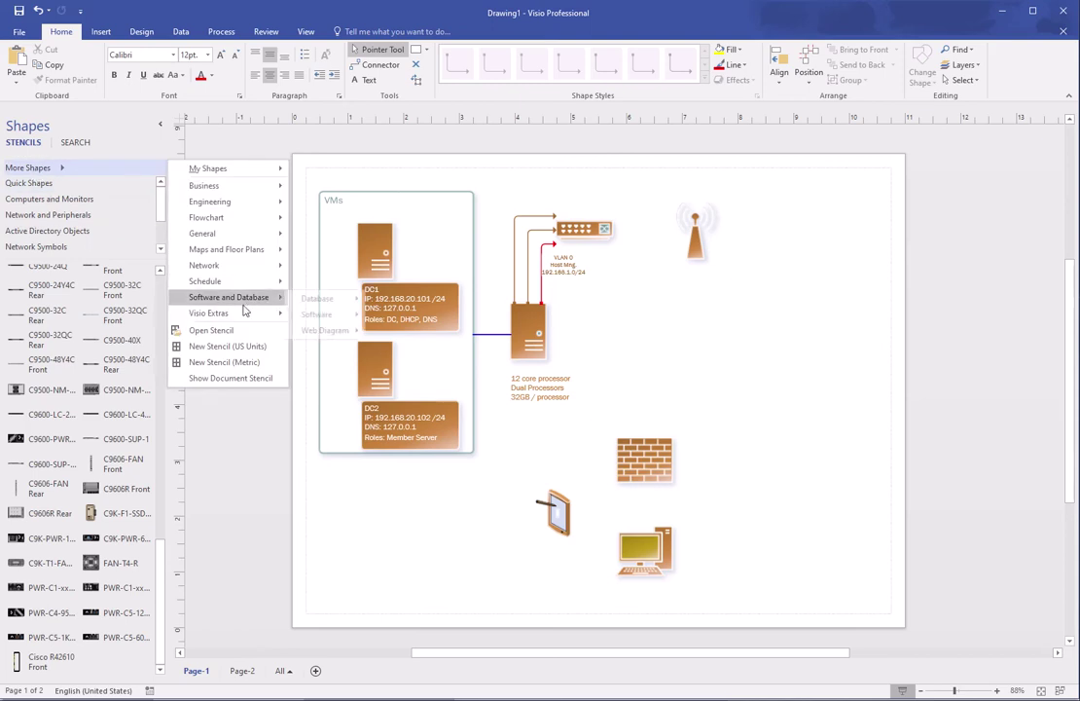
pyautogui.moveTo(243, 312)
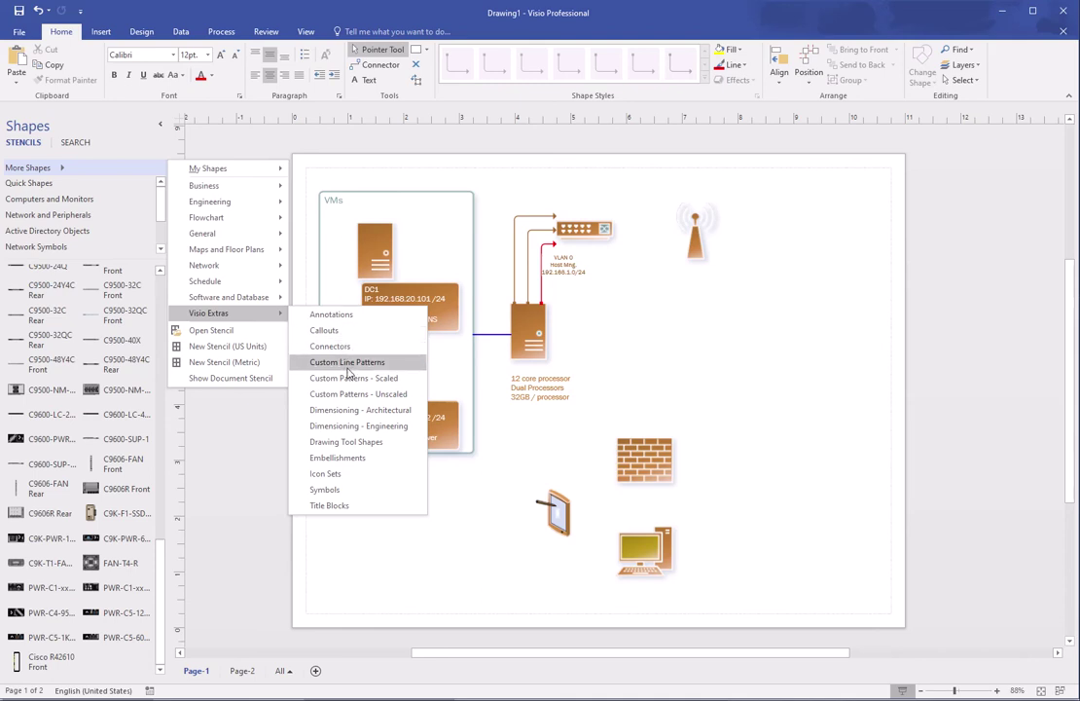
pyautogui.click(325, 332)
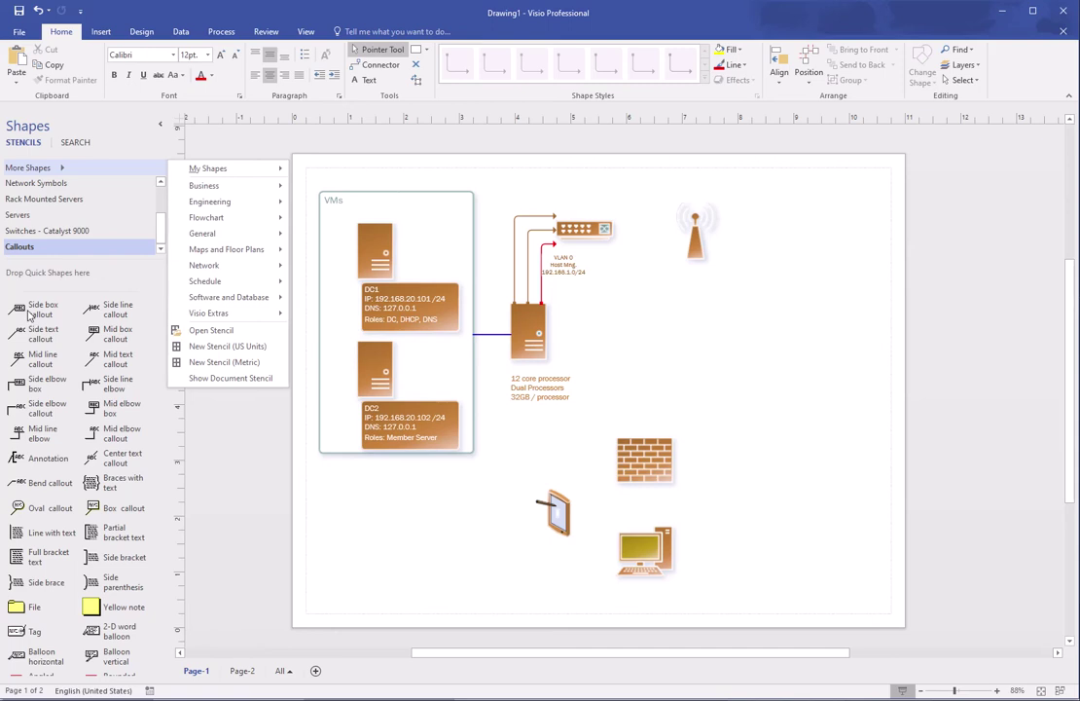
pyautogui.click(28, 312)
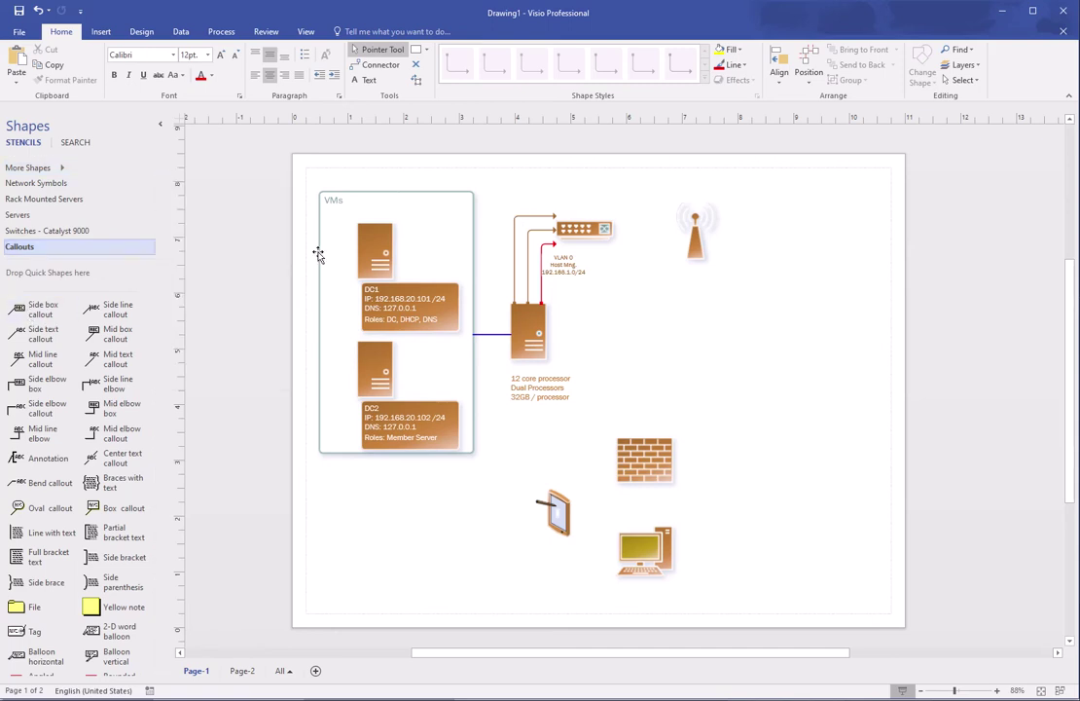
pyautogui.moveTo(39, 310); pyautogui.dragTo(511, 236)
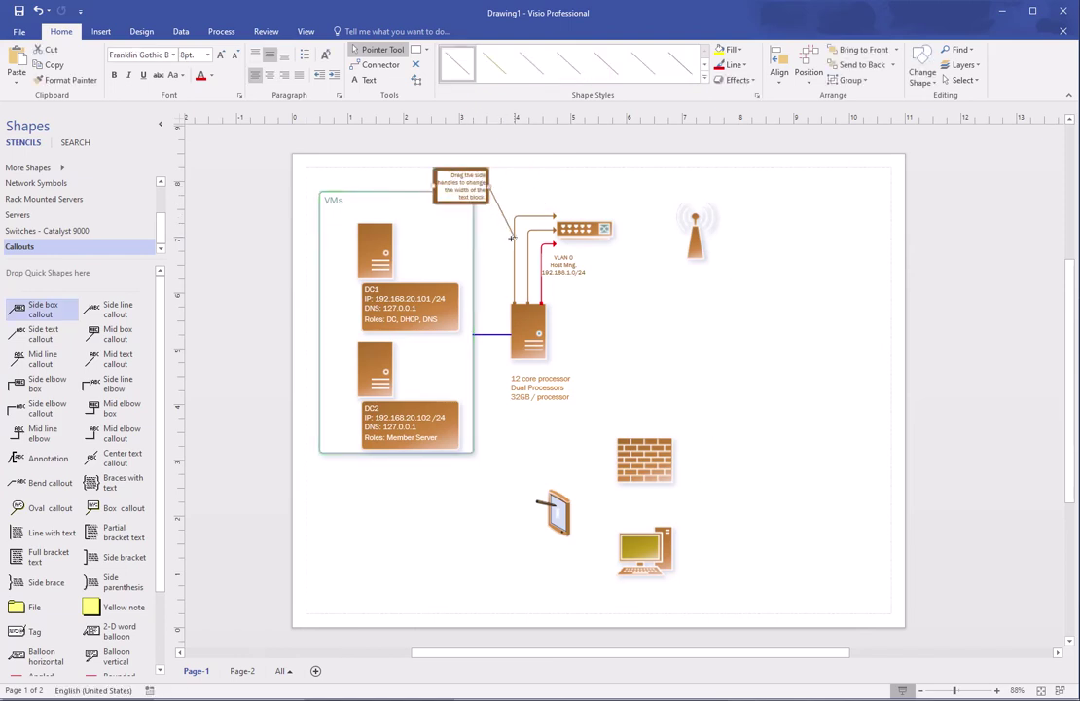
# Step: Nudge the VMs container down until it sits clear below the callout box
pyautogui.click(387, 192)
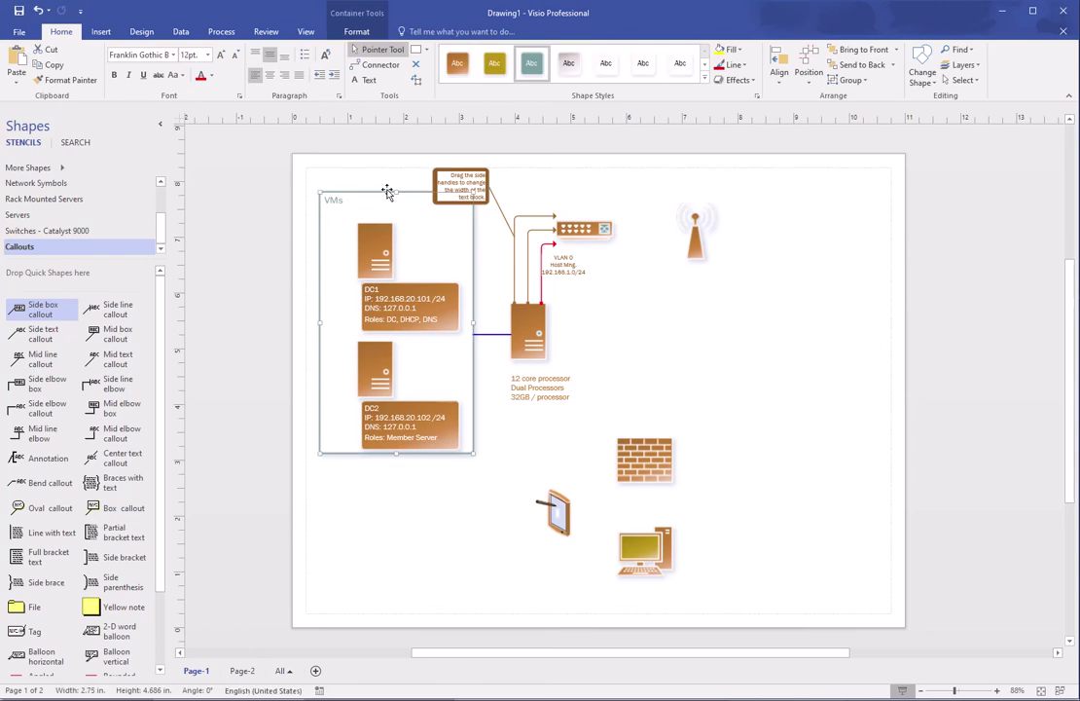
pyautogui.press('Down')
pyautogui.press('Down')
pyautogui.press('Down')
pyautogui.press('Down')
pyautogui.press('Down')
pyautogui.press('Down')
pyautogui.press('Down')
pyautogui.press('Down')
pyautogui.press('Down')
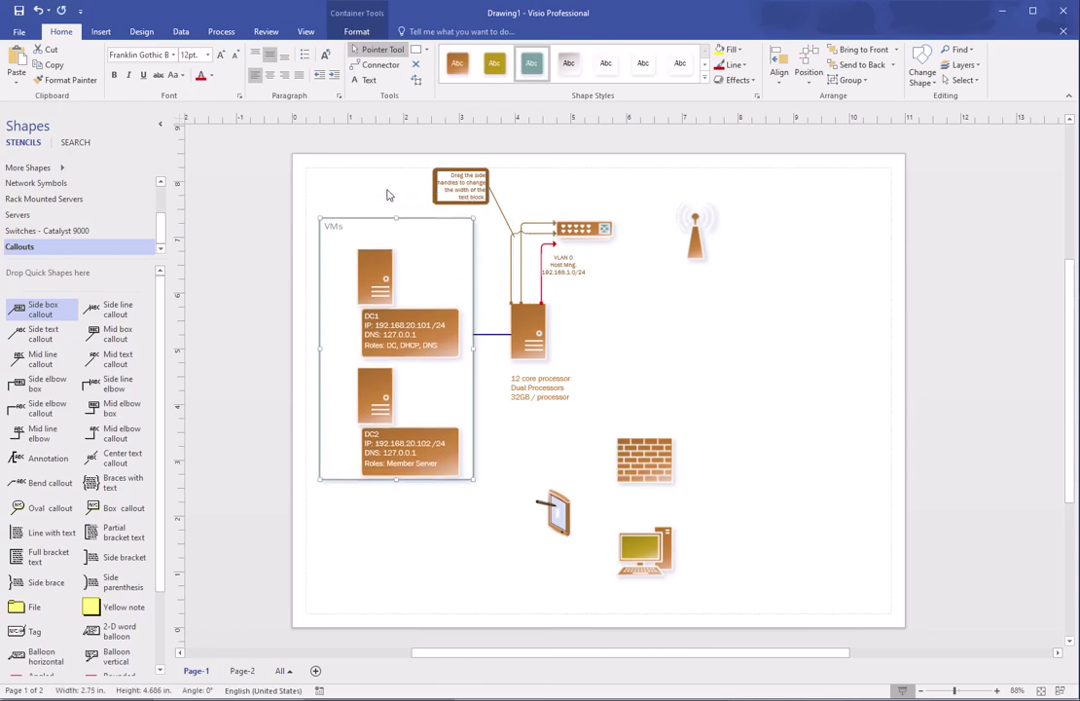
# Step: Lower the horizontal run of the middle brown connector where it meets the switch
pyautogui.click(547, 227)
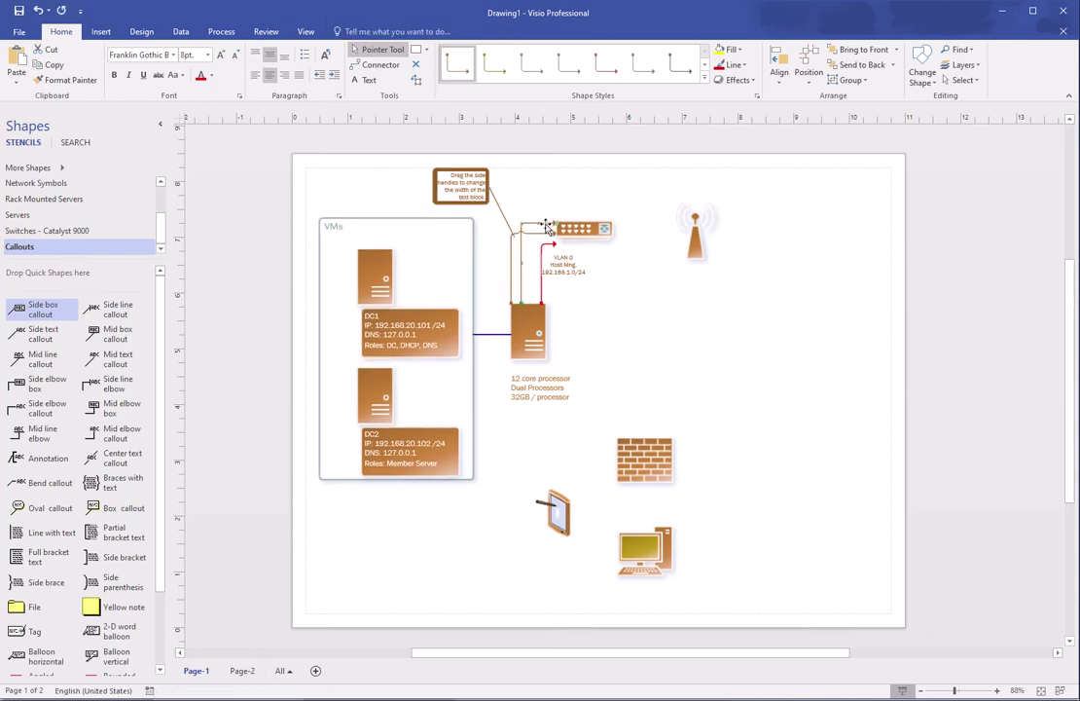
pyautogui.moveTo(547, 227); pyautogui.dragTo(548, 229)
pyautogui.click(545, 210)
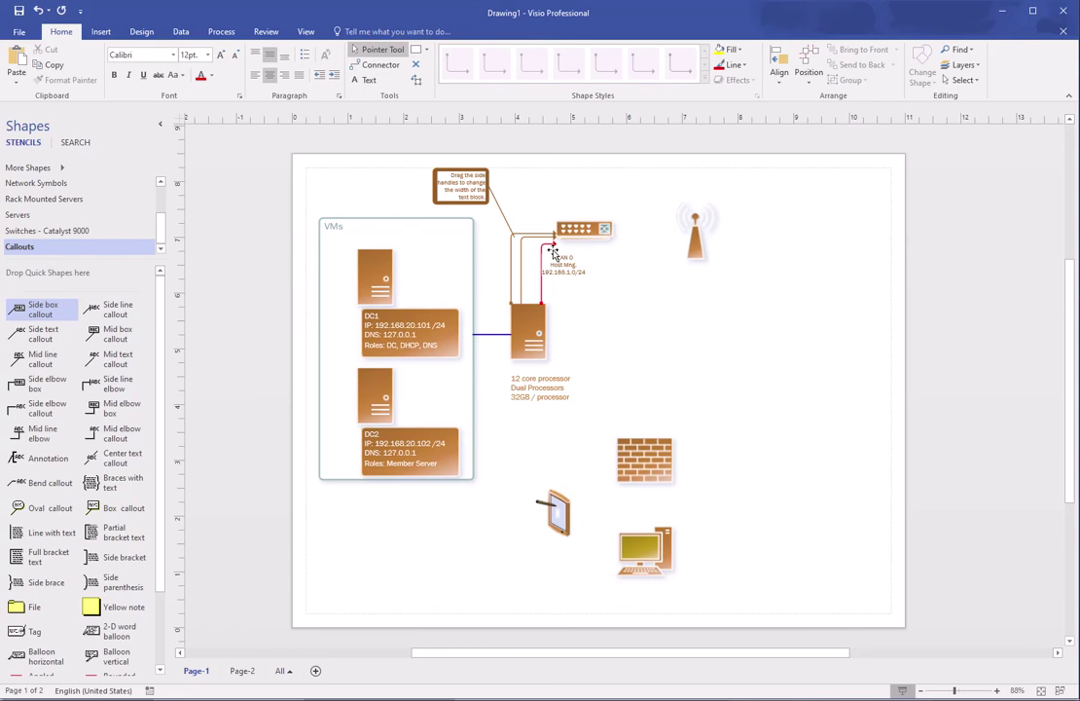
# Step: Move the callout's pointer end down onto the vertical run of the outermost brown connector, and reopen the shape search
pyautogui.click(513, 237)
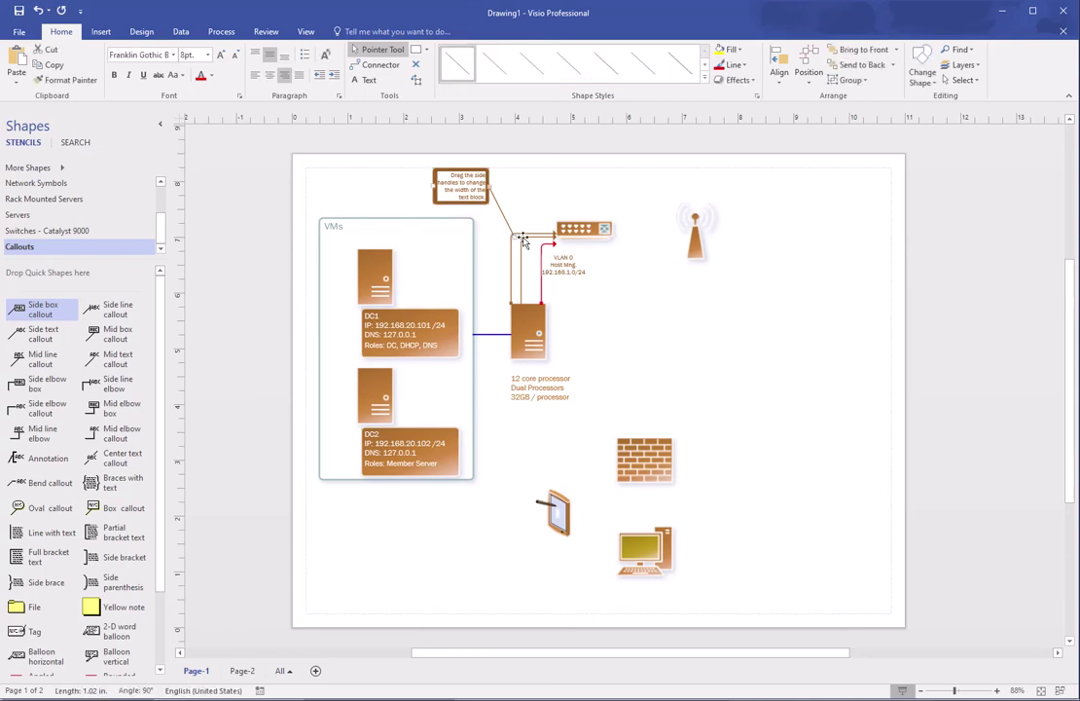
pyautogui.moveTo(513, 237)
pyautogui.mouseDown()
pyautogui.moveTo(499, 241)
pyautogui.moveTo(509, 249)
pyautogui.mouseUp()
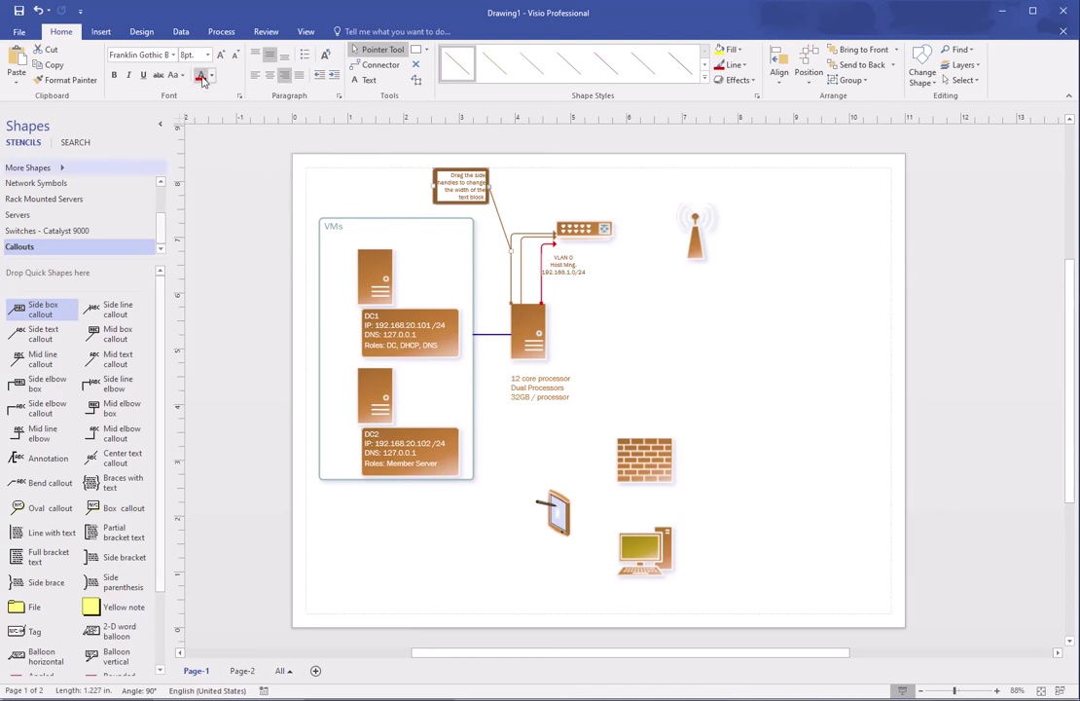
pyautogui.click(76, 143)
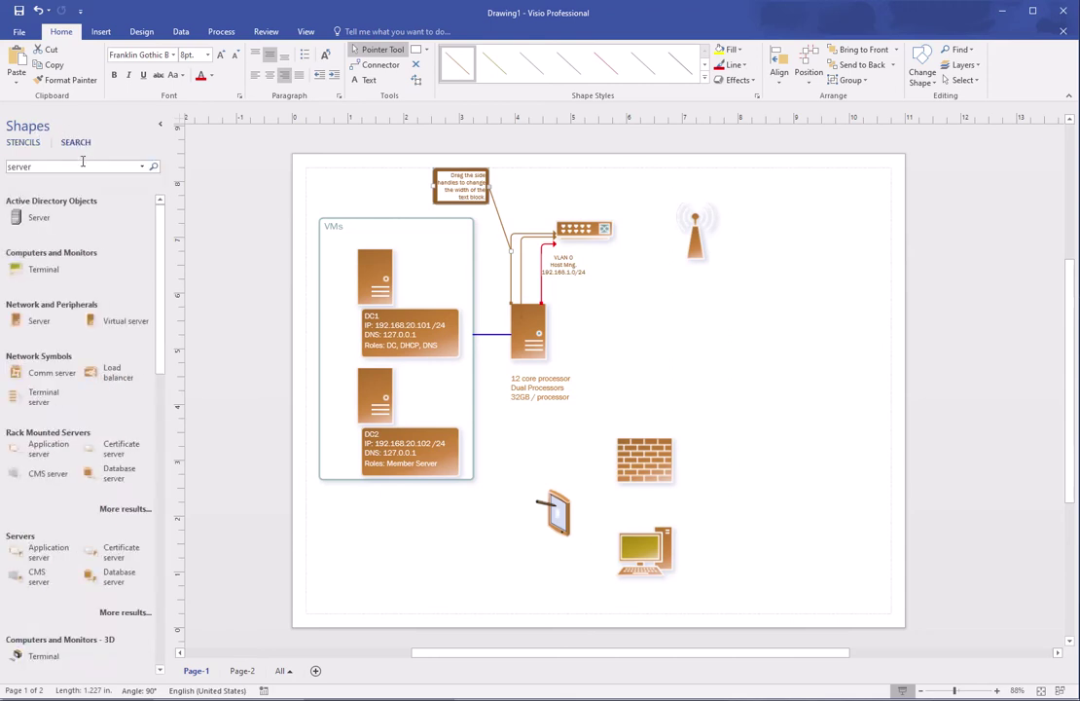
# Step: Search the shapes for "oval" and pick the Ellipse from Basic Shapes
pyautogui.write('oval')
pyautogui.press('Return')
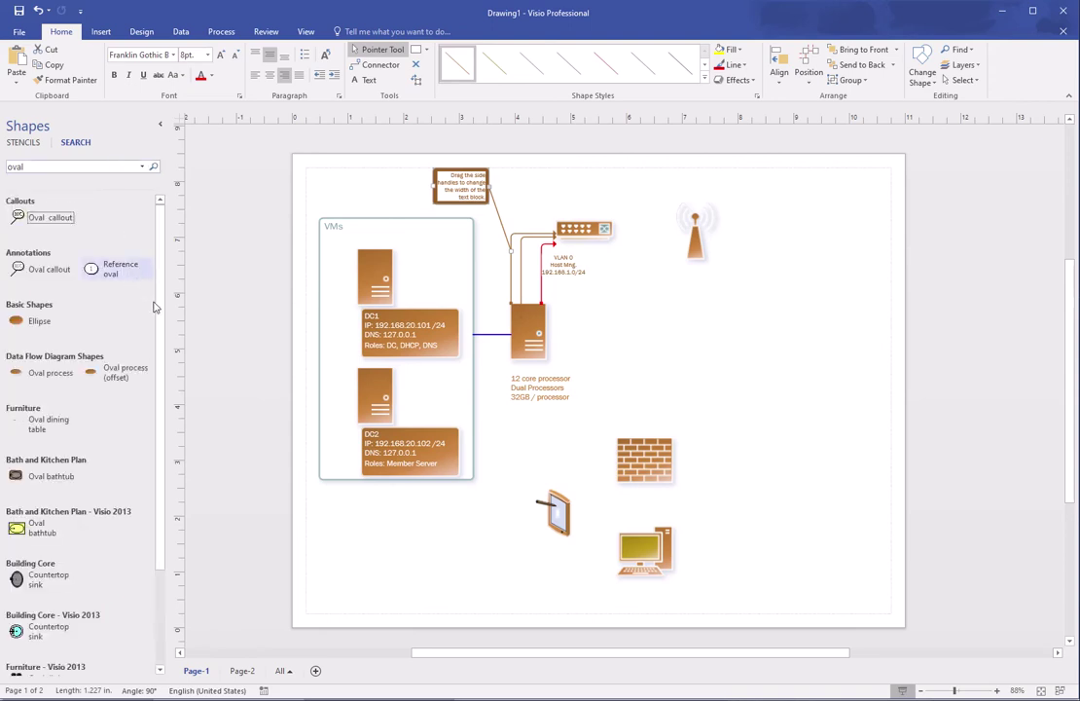
pyautogui.click(39, 322)
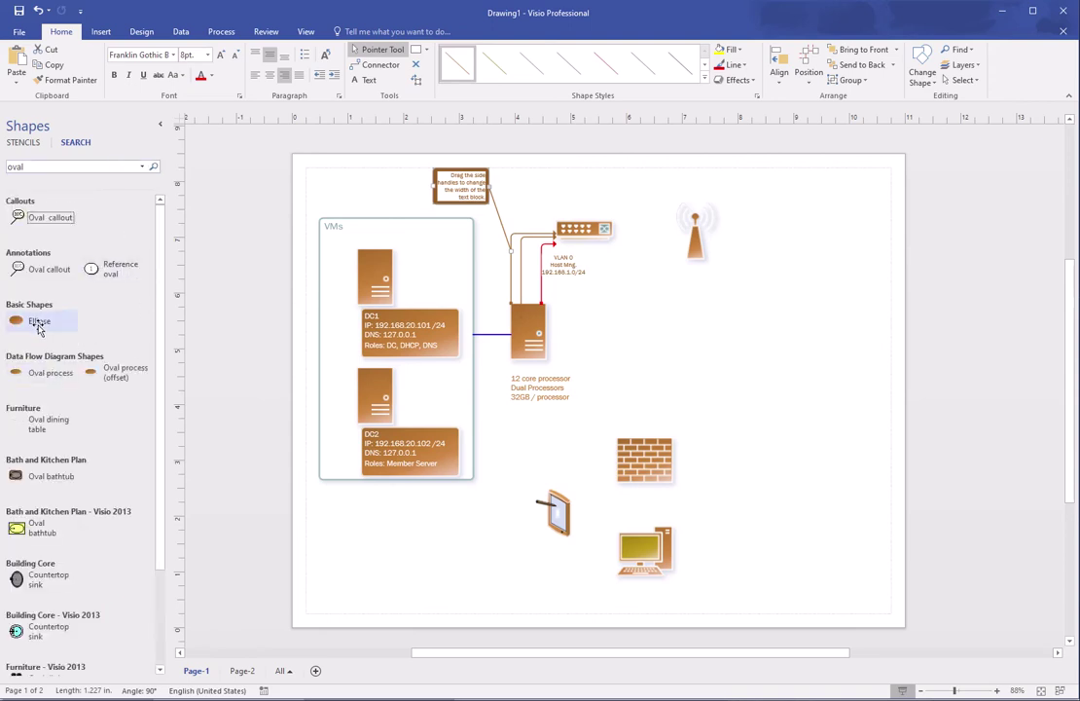
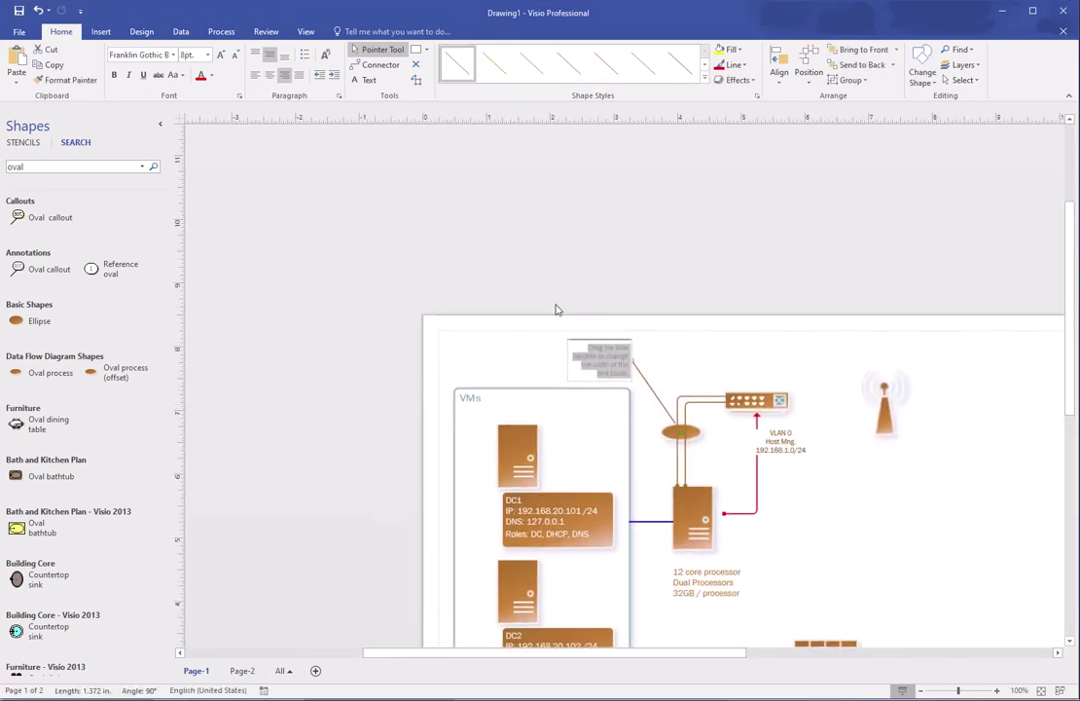
# Step: Label the side box callout "VLAN 2" with 192.168.2.0/24 on a second line, and fit the whole page in view
pyautogui.write('VLAN 2')
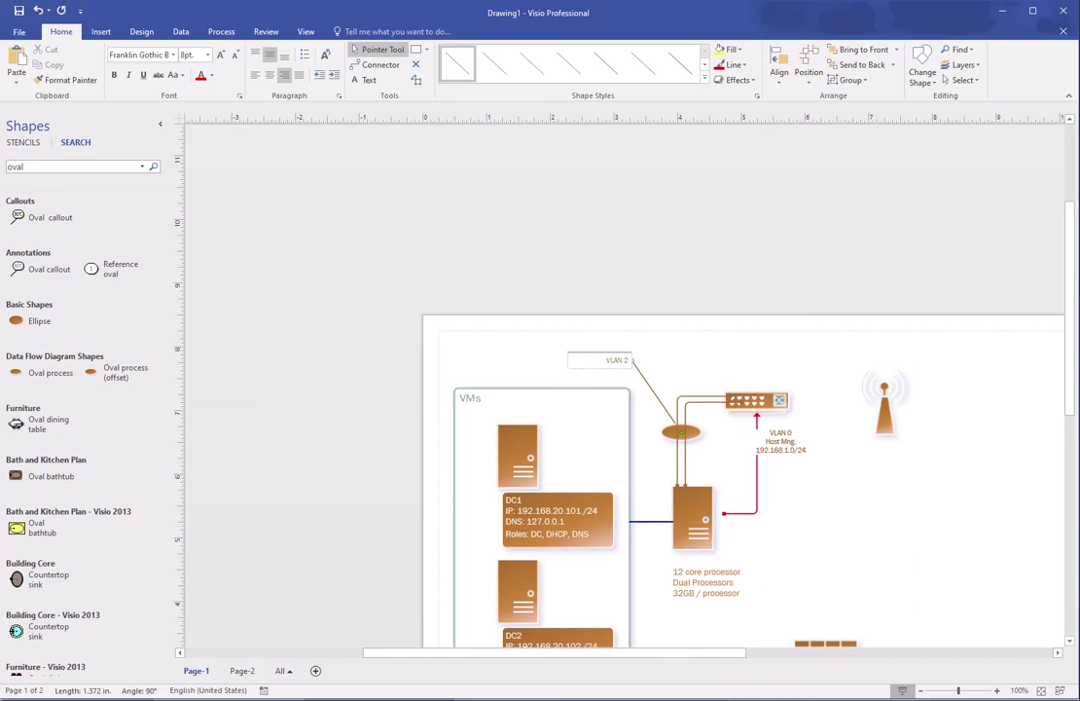
pyautogui.press('Return')
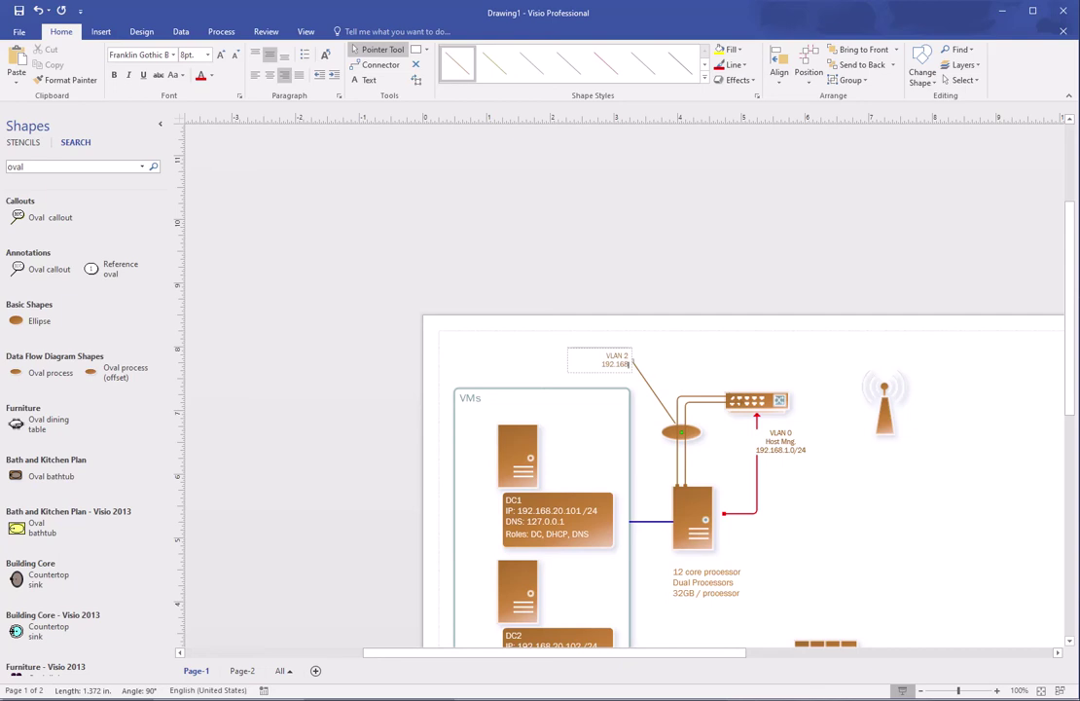
pyautogui.write('192.168.2.0/24')
pyautogui.click(558, 309)
pyautogui.hotkey('ctrl', 'shift', 'w')
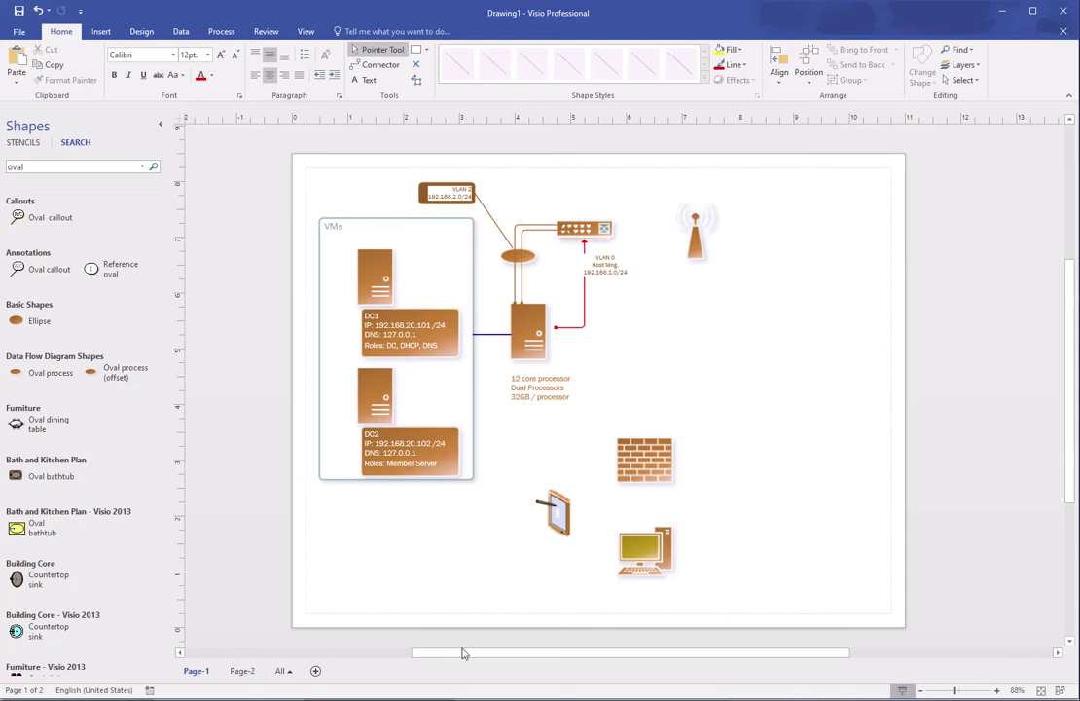
# Step: Switch to the Cap Stone Project document in Google Docs, delete the duplicate "the" before "following network diagram", and return to Visio
pyautogui.hotkey('alt', 'Tab')
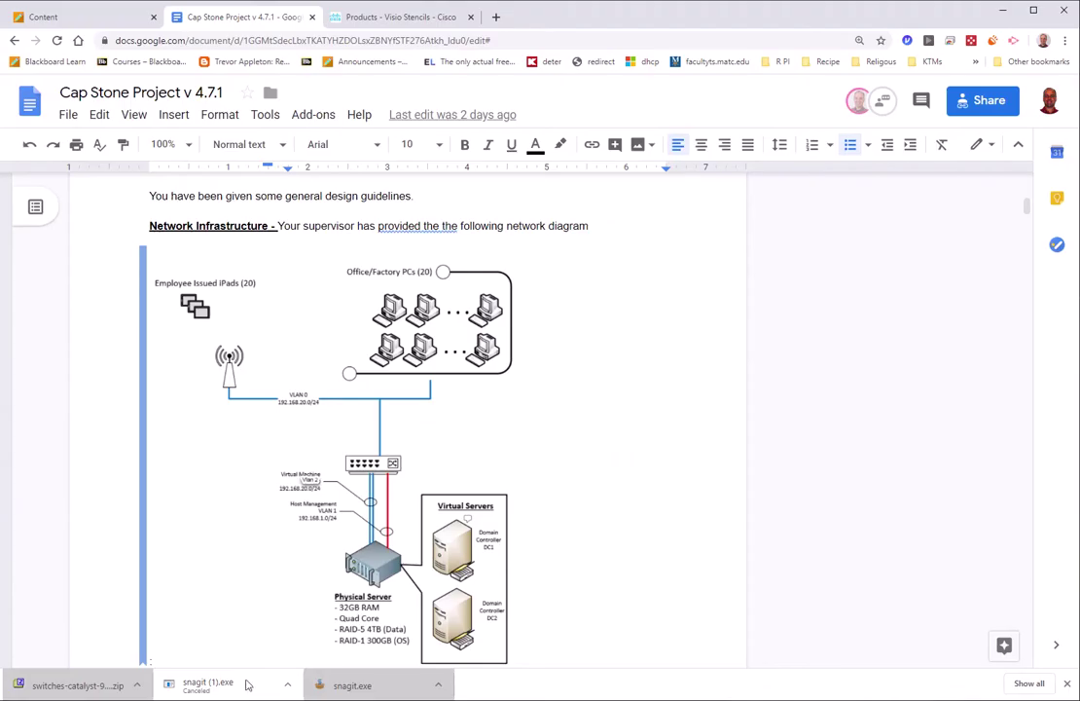
pyautogui.scroll(-10, 528, 484)
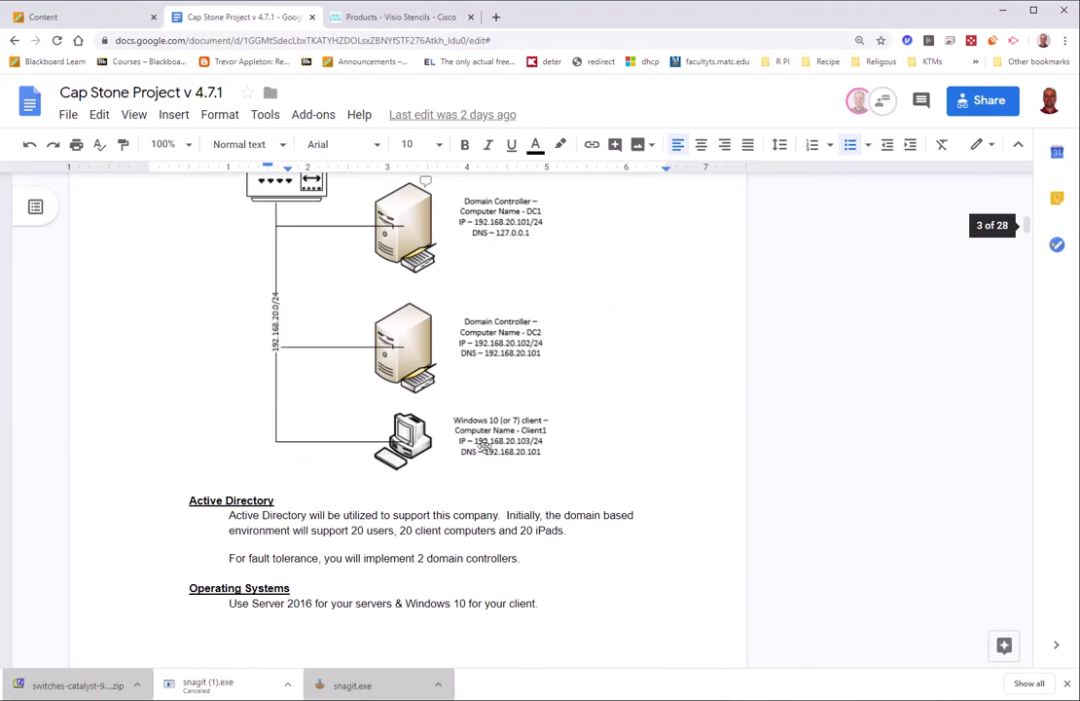
pyautogui.scroll(1, 454, 371)
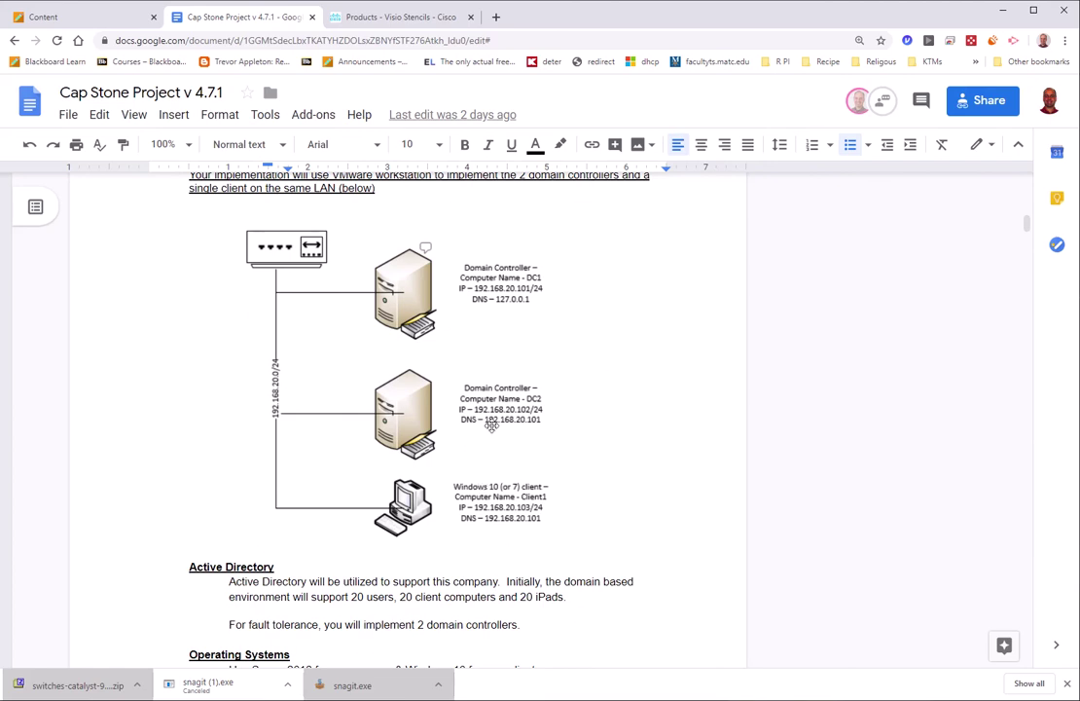
pyautogui.scroll(9, 491, 426)
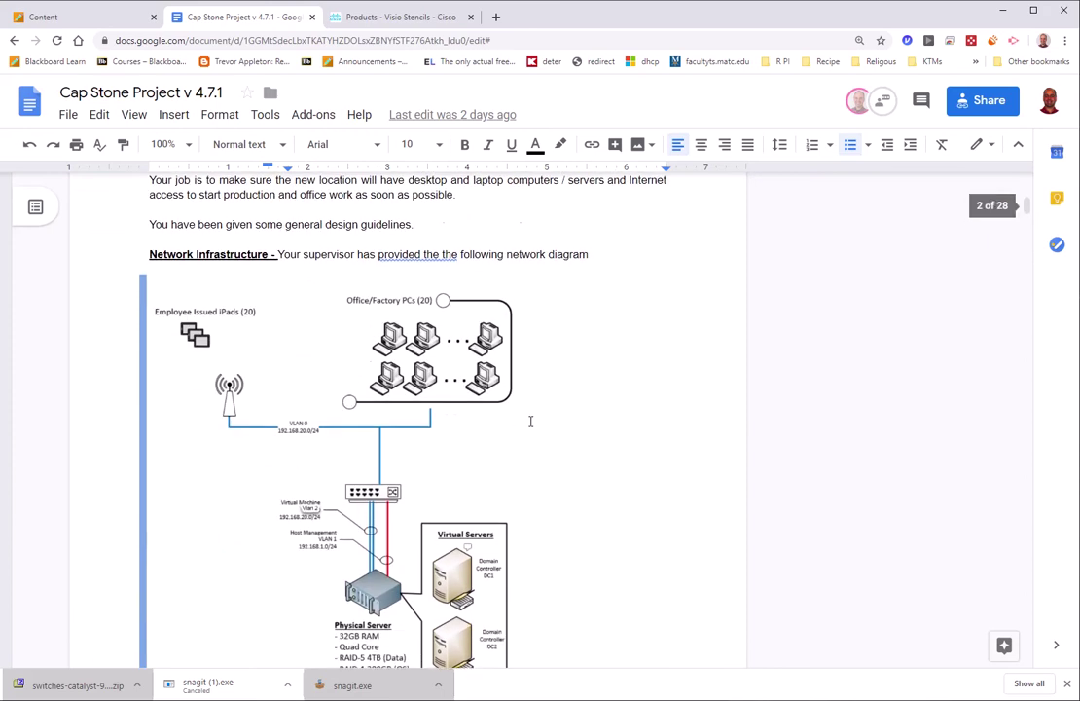
pyautogui.scroll(-1, 531, 418)
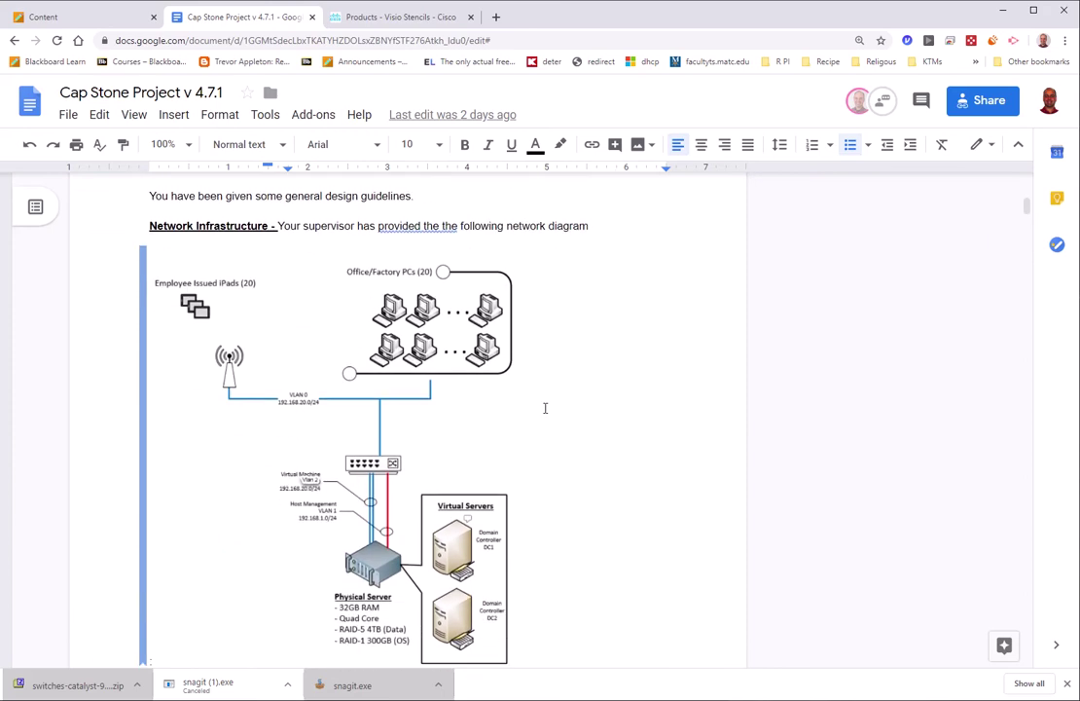
pyautogui.click(456, 226)
pyautogui.press('BackSpace')
pyautogui.press('BackSpace')
pyautogui.press('BackSpace')
pyautogui.press('BackSpace')
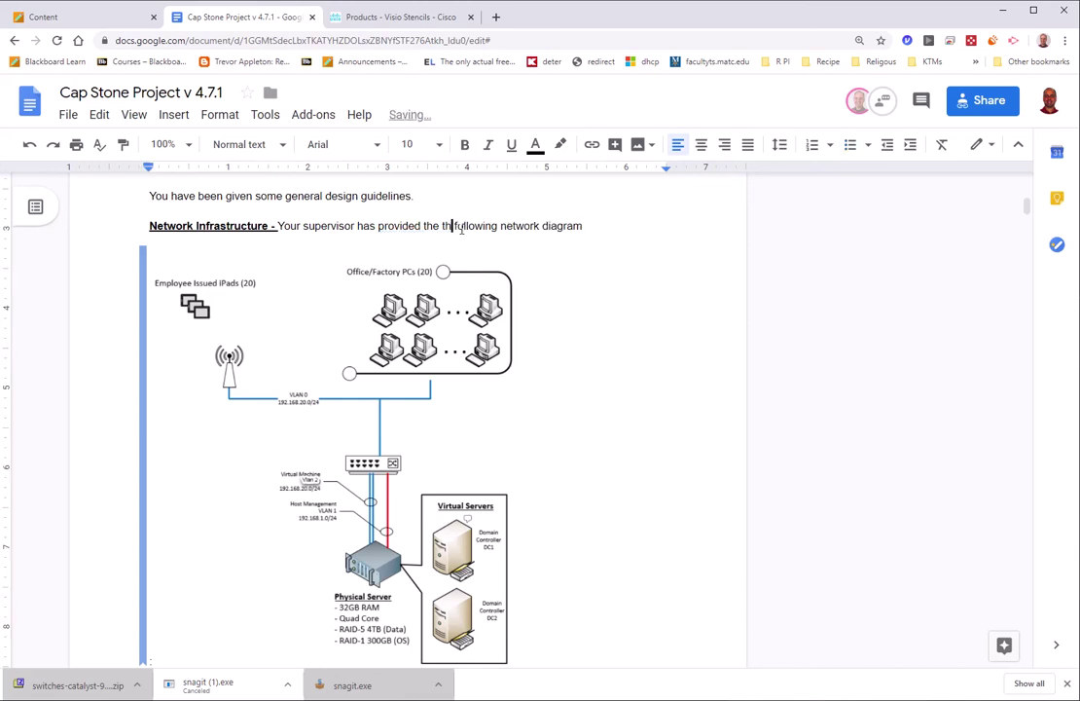
pyautogui.press('BackSpace')
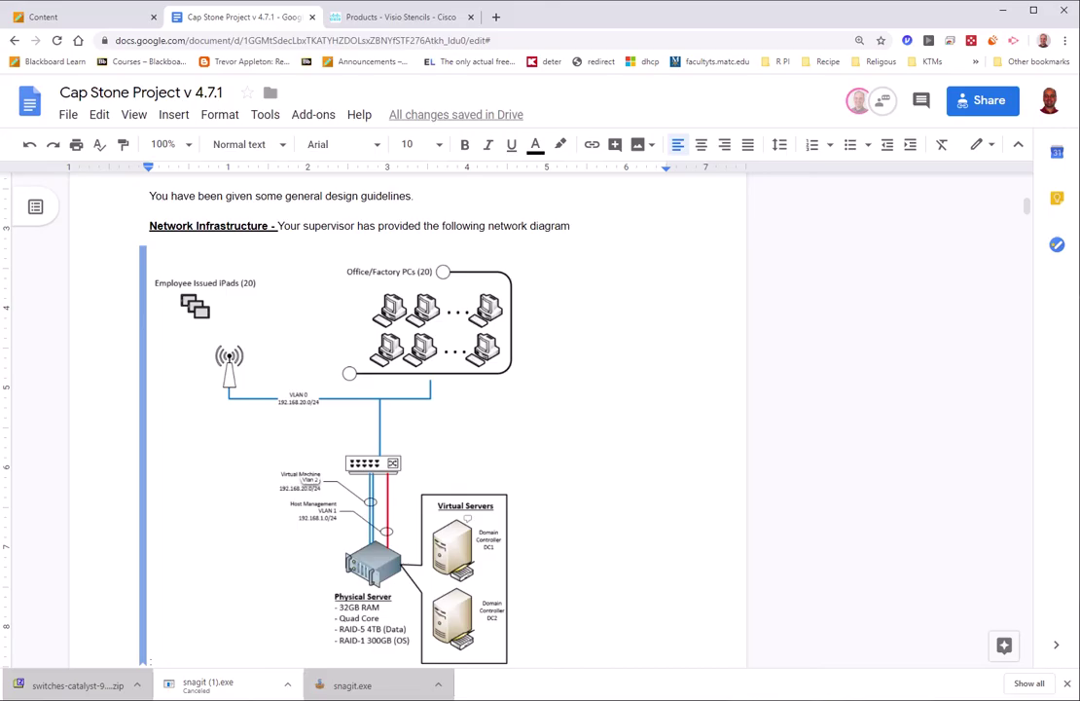
pyautogui.hotkey('alt', 'Tab')
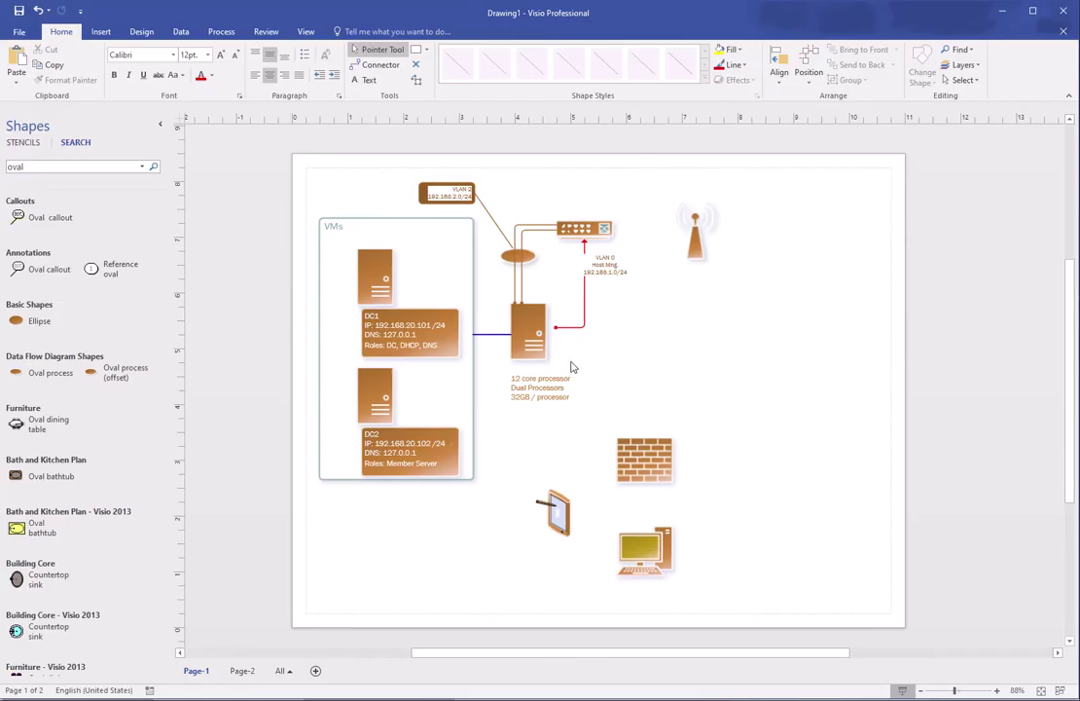
pyautogui.click(575, 327)
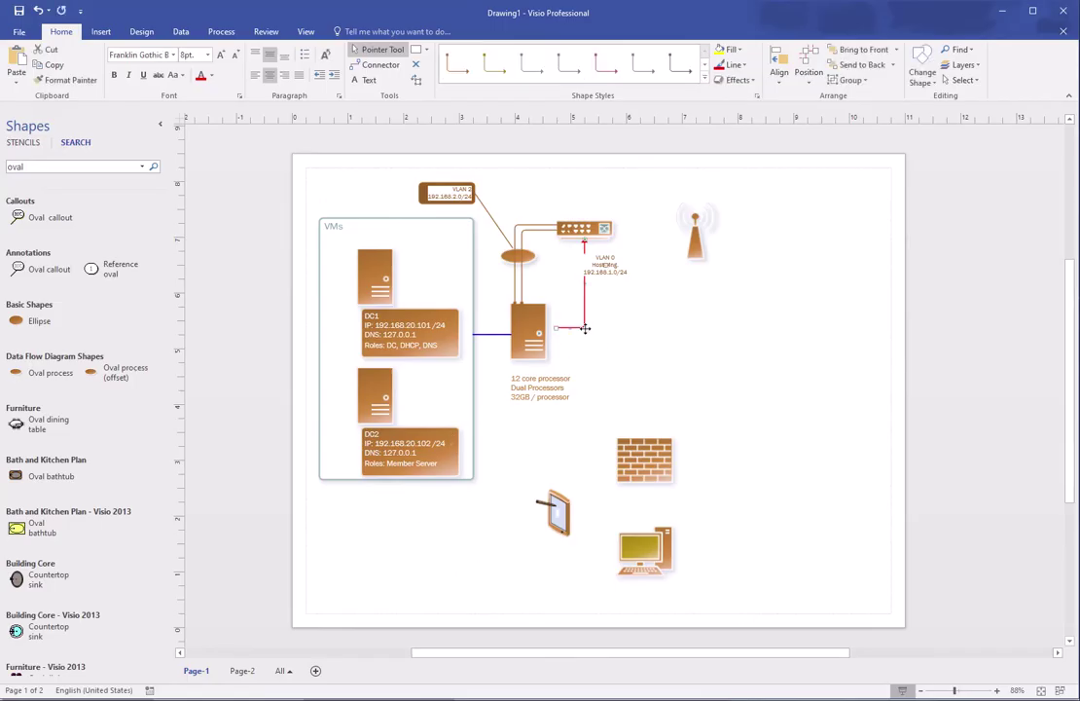
pyautogui.moveTo(586, 334); pyautogui.dragTo(536, 307)
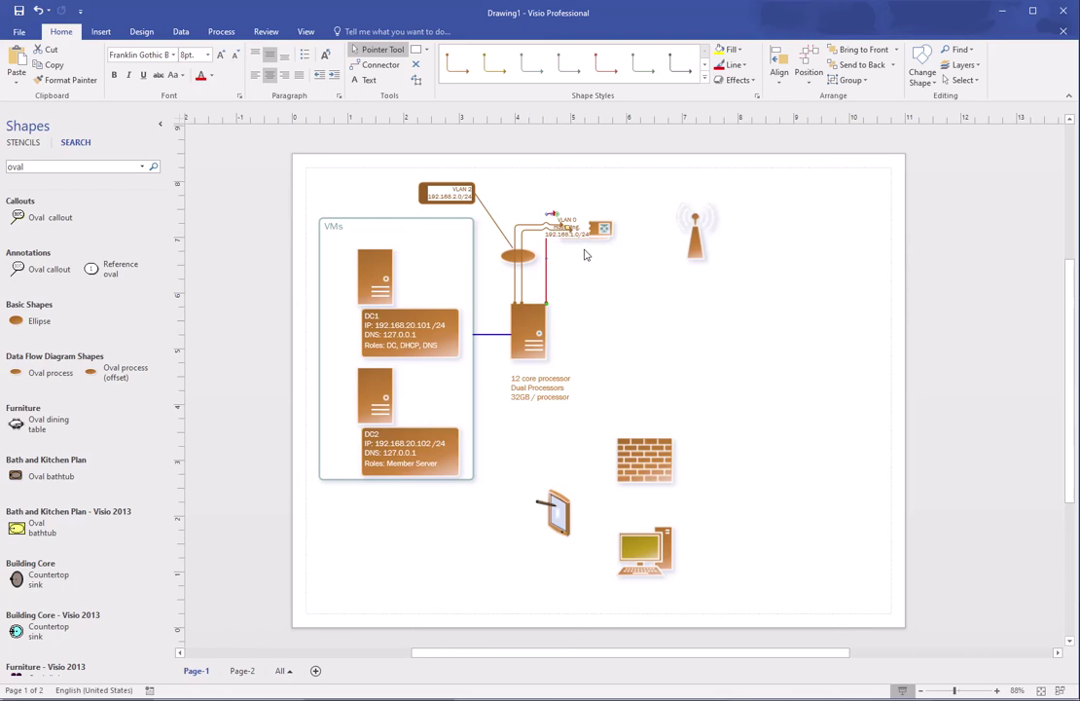
pyautogui.moveTo(560, 214); pyautogui.dragTo(560, 259)
pyautogui.hotkey('ctrl', 'z')
pyautogui.hotkey('ctrl', 'z')
pyautogui.hotkey('ctrl', 'z')
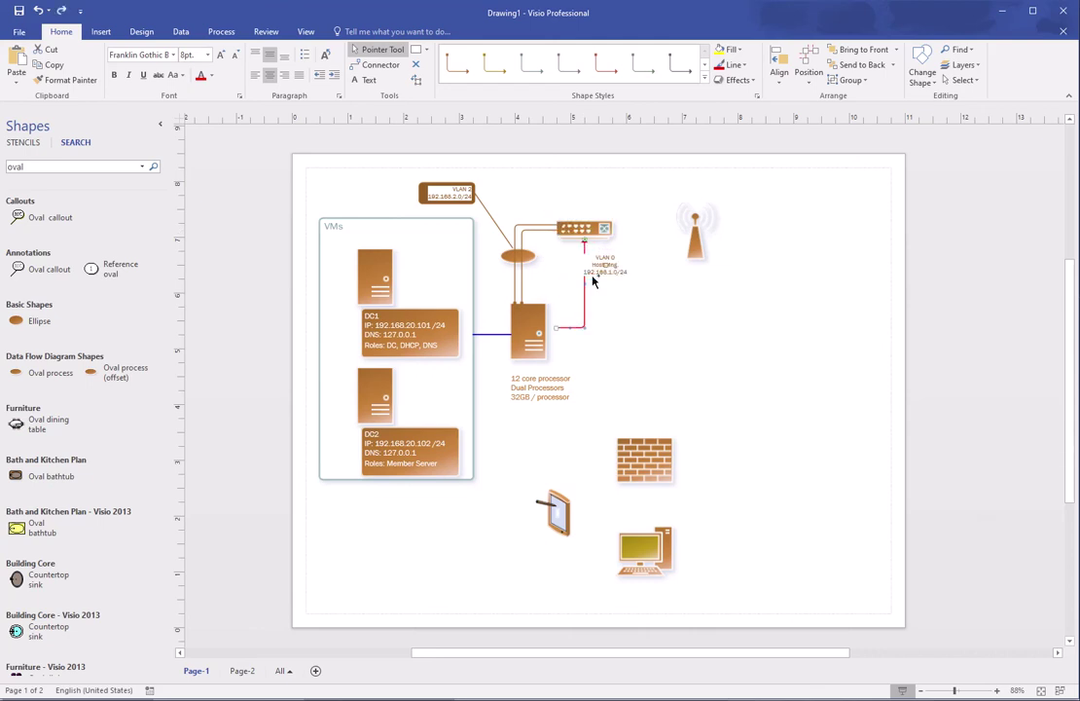
# Step: Glue the red connector's loose end to the side of the physical server and move its VLAN 0 label inward beside the vertical run
pyautogui.moveTo(560, 328); pyautogui.dragTo(549, 331)
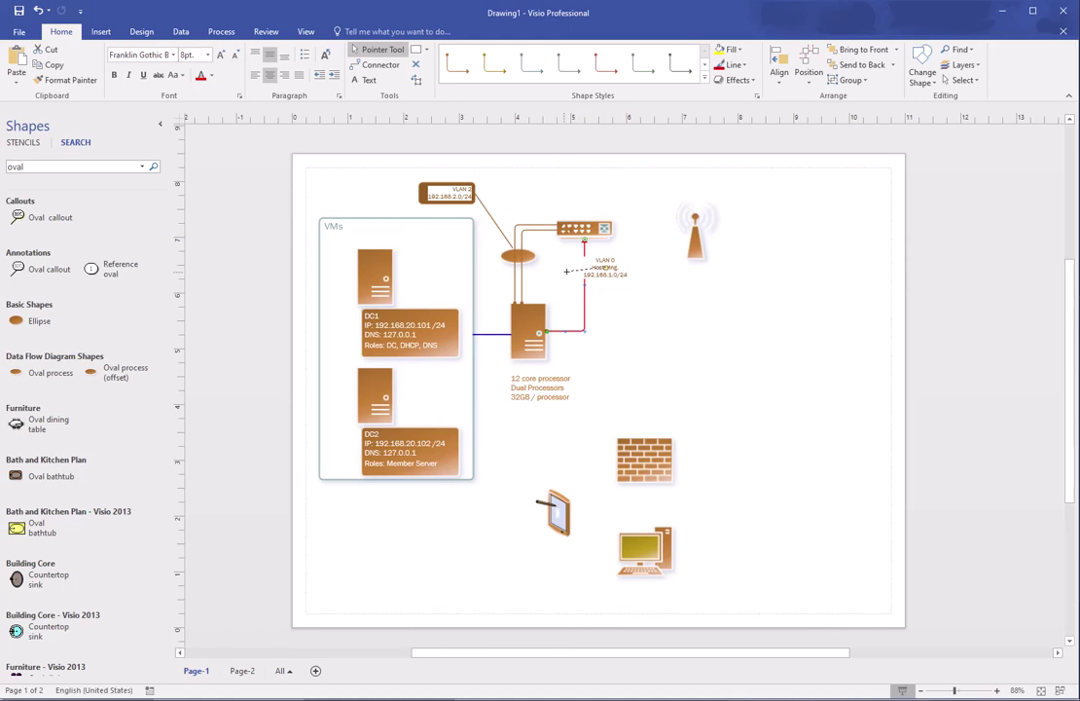
pyautogui.moveTo(567, 272); pyautogui.dragTo(564, 272)
pyautogui.click(640, 295)
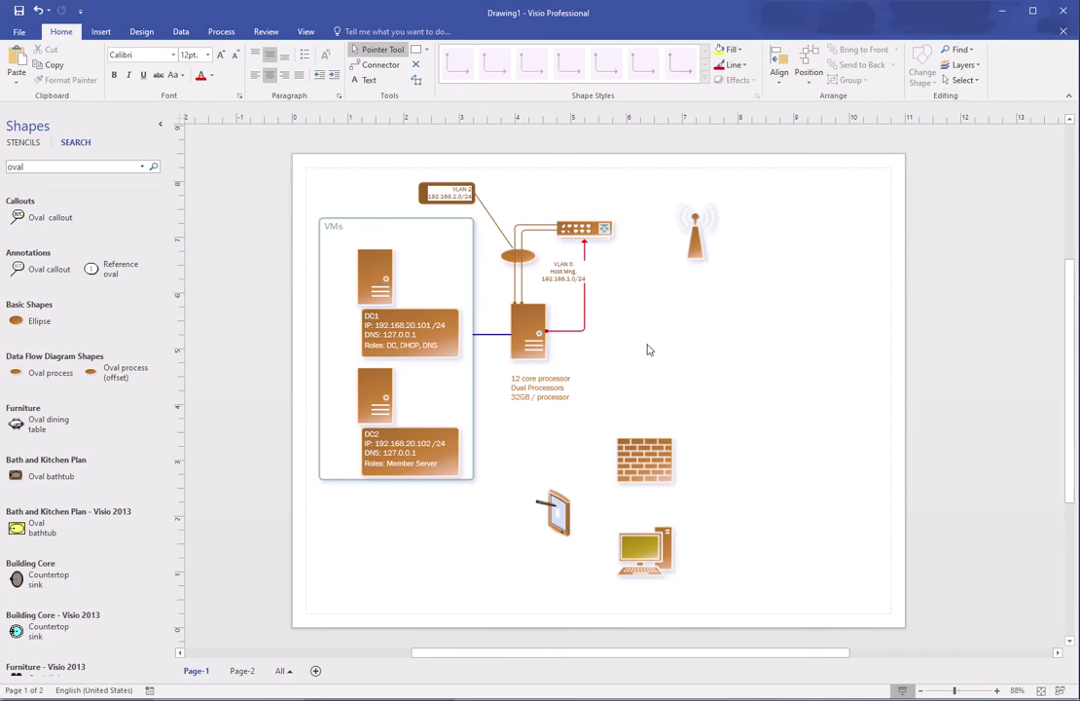
# Step: Move the wireless antenna outward and slightly up, and link the switch to it with a connector
pyautogui.moveTo(695, 238); pyautogui.dragTo(737, 221)
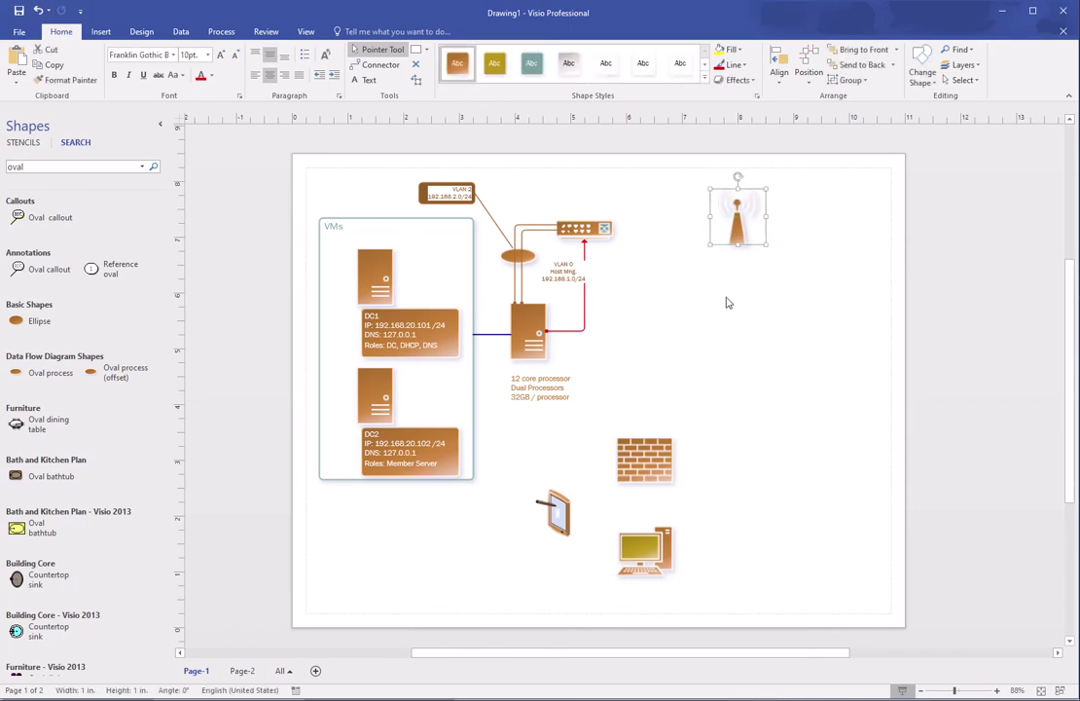
pyautogui.click(378, 64)
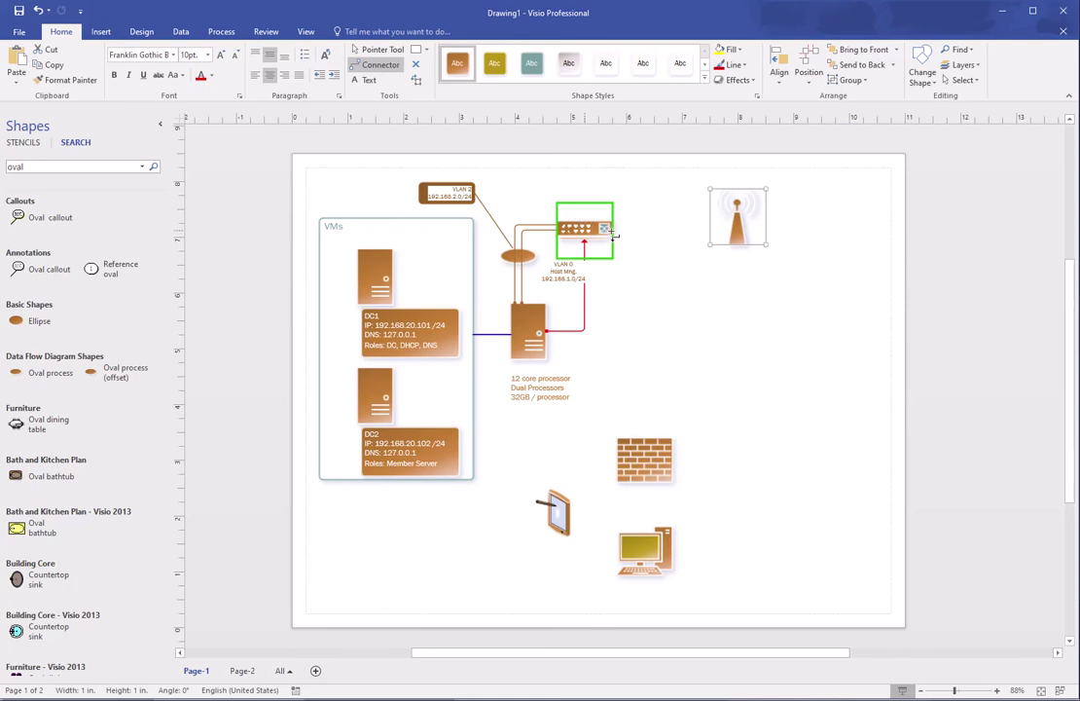
pyautogui.moveTo(597, 244); pyautogui.dragTo(734, 254)
pyautogui.click(670, 350)
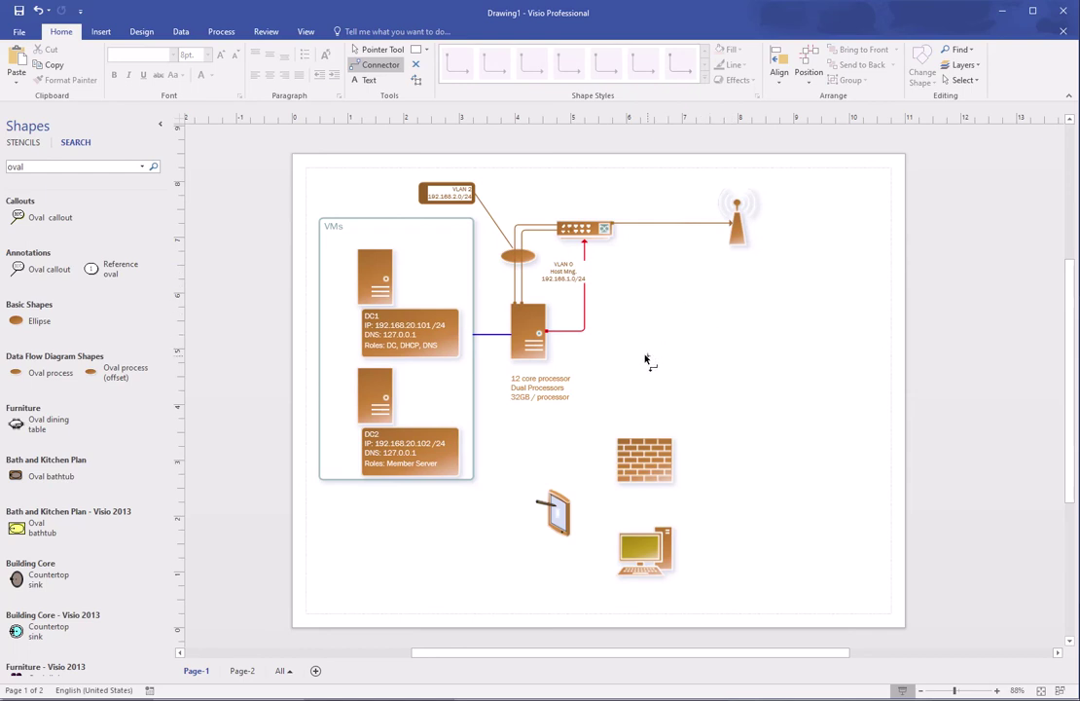
pyautogui.click(648, 452)
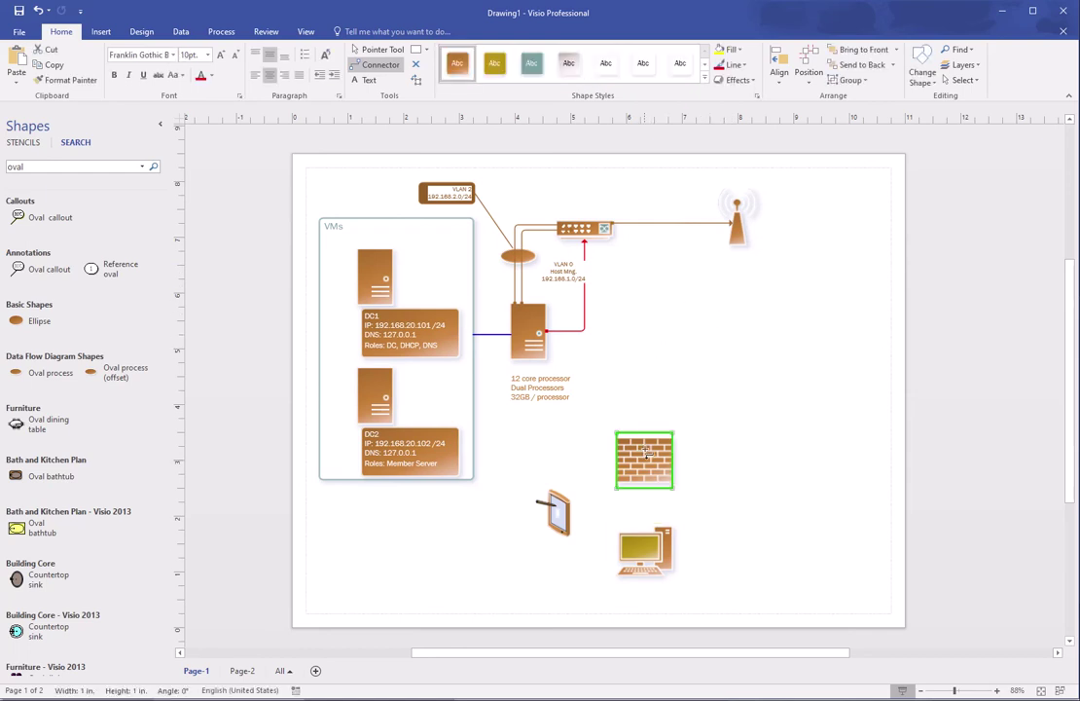
pyautogui.moveTo(621, 428); pyautogui.dragTo(627, 333)
pyautogui.press('Escape')
pyautogui.moveTo(656, 443); pyautogui.dragTo(670, 350)
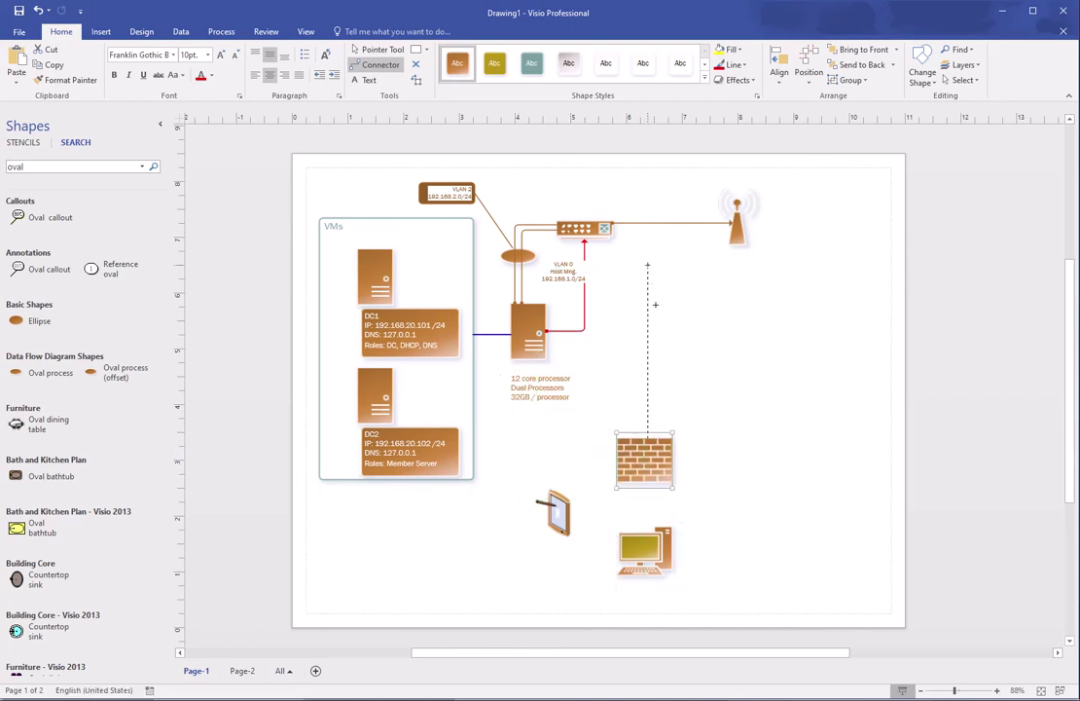
pyautogui.hotkey('ctrl', 'z')
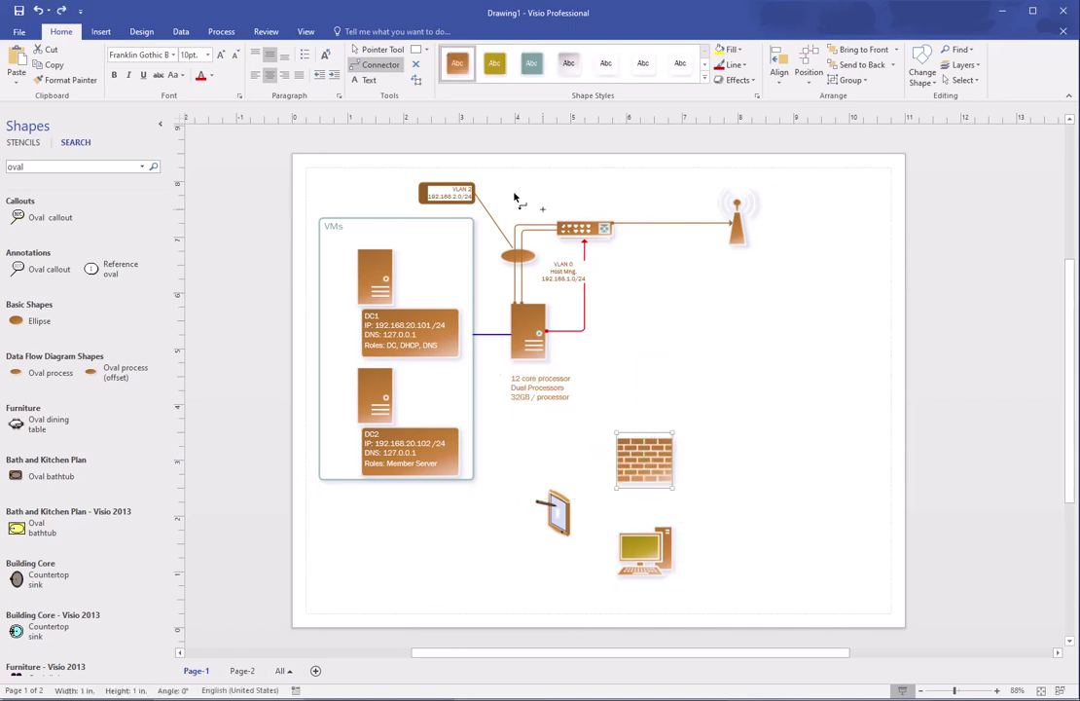
# Step: Move the firewall straight up to sit above the link between the switch and the wireless antenna
pyautogui.click(372, 50)
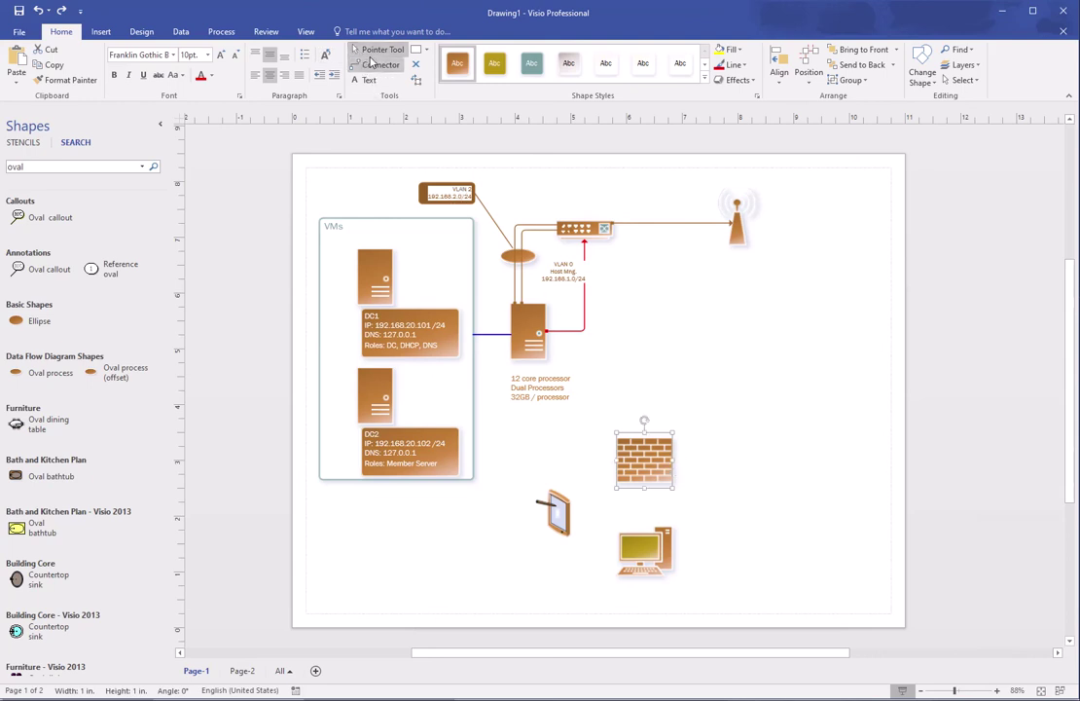
pyautogui.moveTo(637, 448); pyautogui.dragTo(638, 189)
pyautogui.click(638, 249)
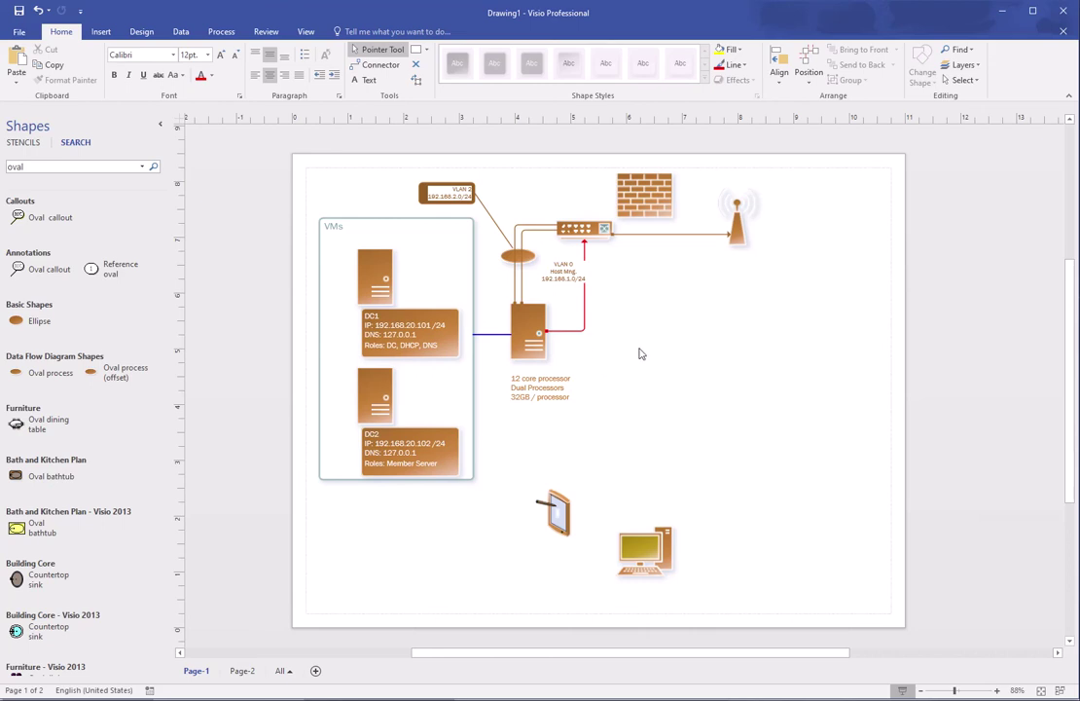
# Step: Shift the whole diagram down the page and scale all shapes down slightly to free space above them
pyautogui.hotkey('ctrl', 'a')
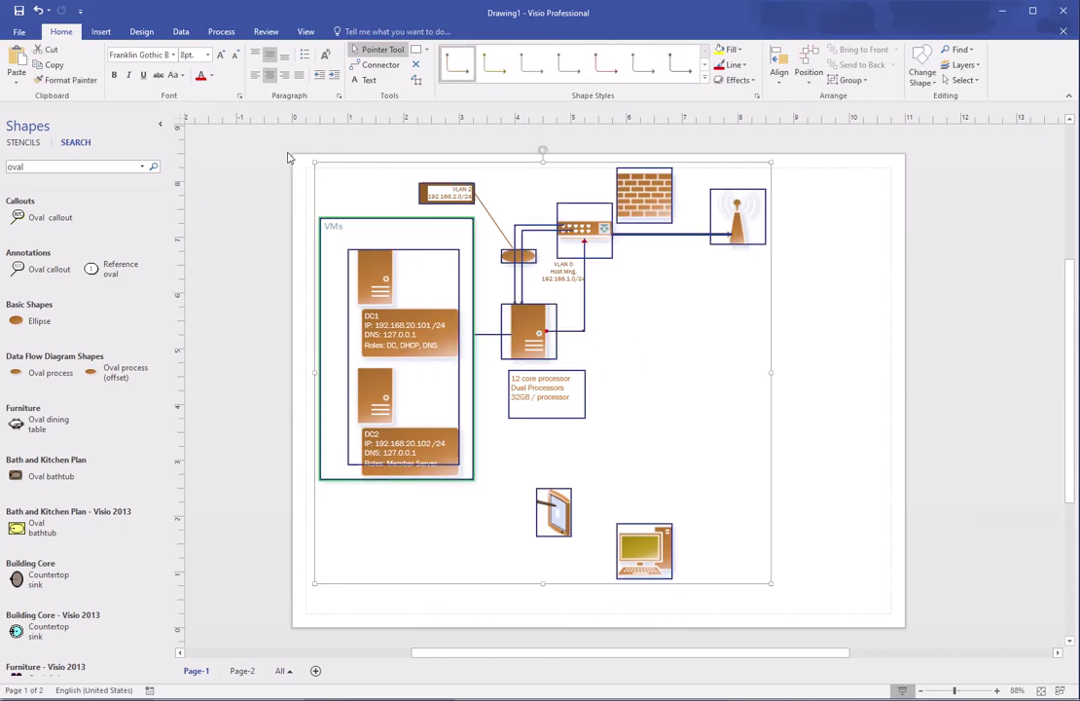
pyautogui.press('Down')
pyautogui.press('Down')
pyautogui.press('Down')
pyautogui.press('Down')
pyautogui.press('Down')
pyautogui.press('Down')
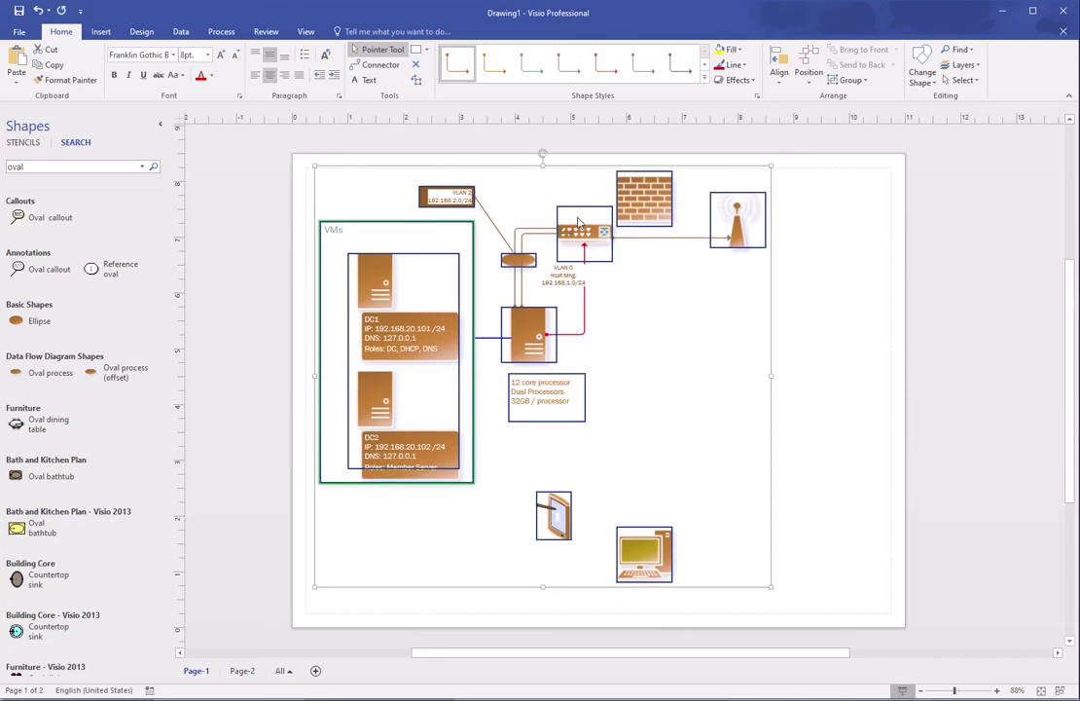
pyautogui.press('Down')
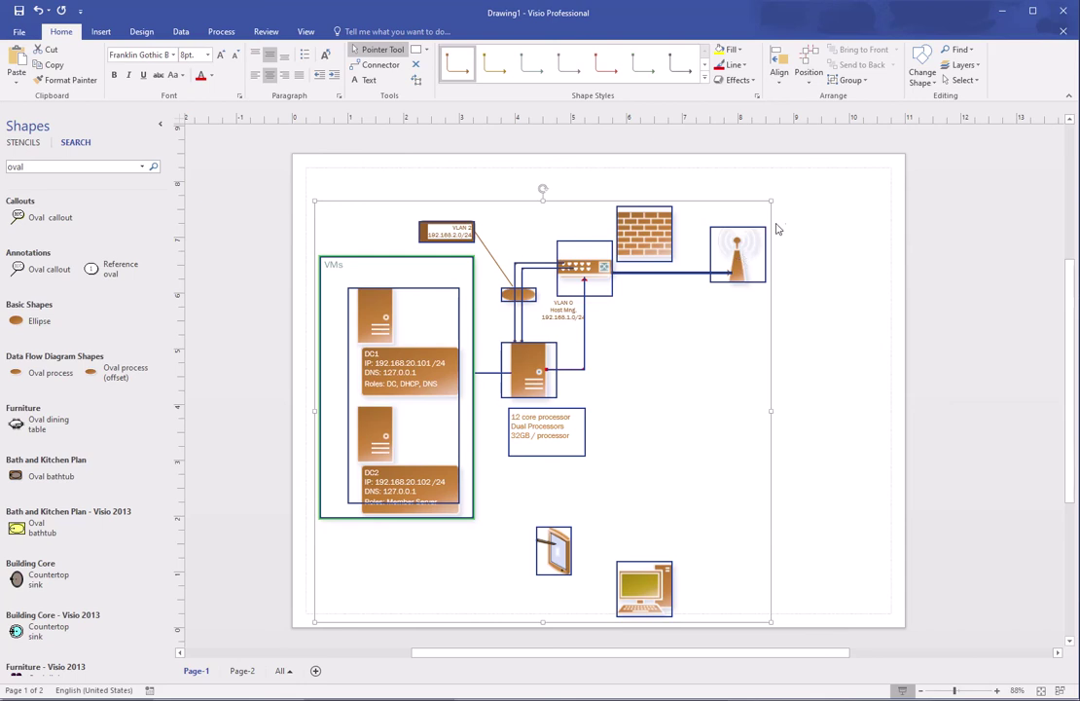
pyautogui.moveTo(772, 200); pyautogui.dragTo(711, 238)
pyautogui.click(630, 412)
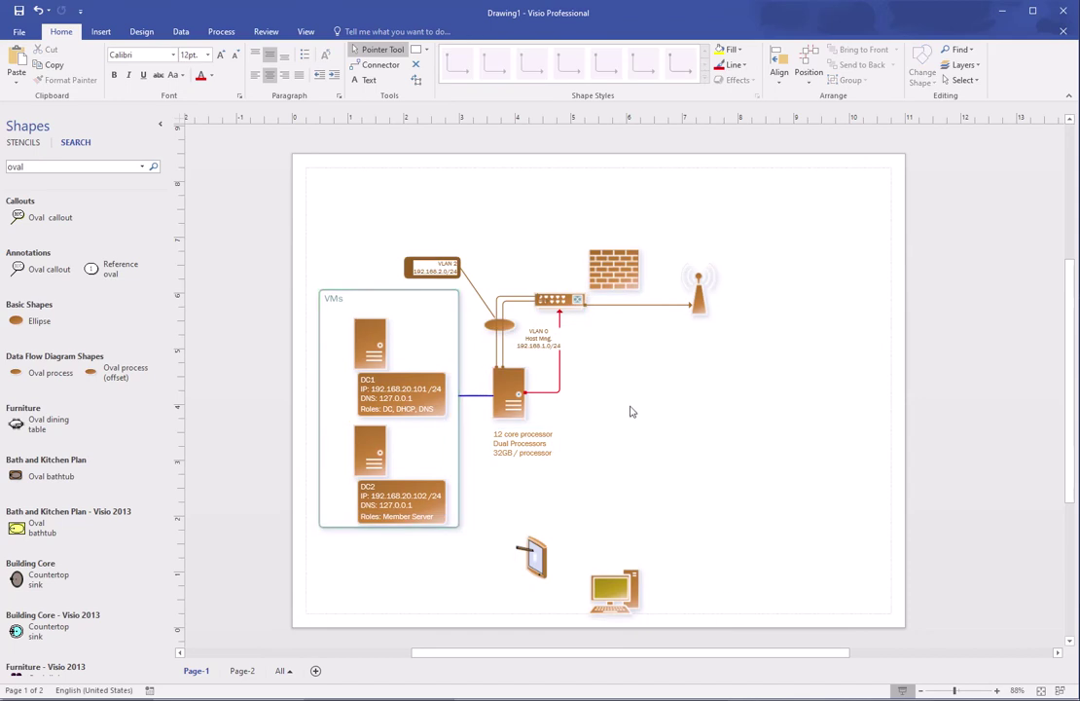
# Step: Nudge the firewall up and left until it sits directly above the switch, and activate the Connector tool
pyautogui.click(625, 275)
pyautogui.press('Up')
pyautogui.press('Up')
pyautogui.press('Up')
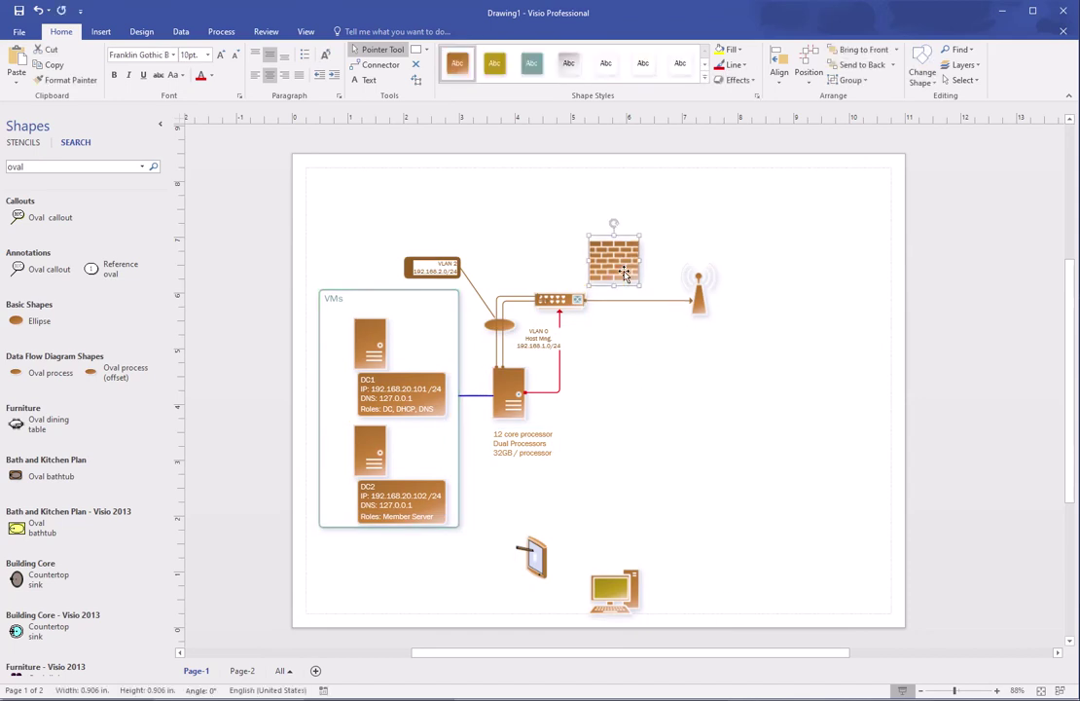
pyautogui.click(669, 255)
pyautogui.click(599, 261)
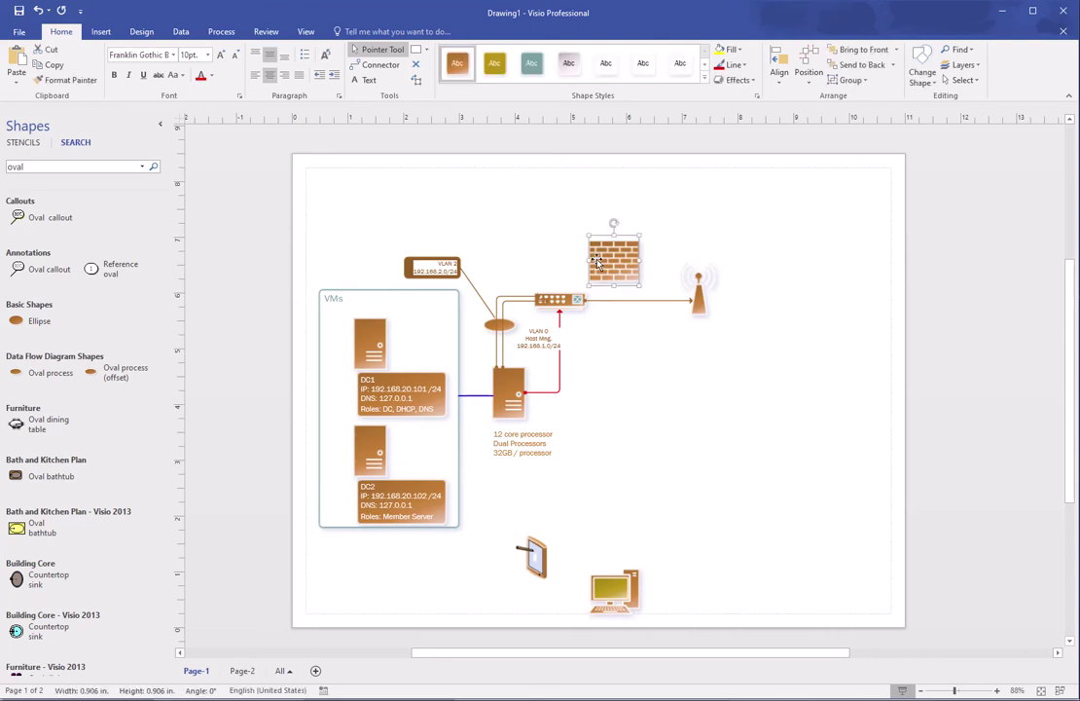
pyautogui.press('Up')
pyautogui.press('Up')
pyautogui.press('Up')
pyautogui.press('Up')
pyautogui.press('Up')
pyautogui.press('Up')
pyautogui.press('Up')
pyautogui.press('Up')
pyautogui.press('Up')
pyautogui.press('Up')
pyautogui.press('Left')
pyautogui.press('Left')
pyautogui.press('Left')
pyautogui.press('Left')
pyautogui.press('Left')
pyautogui.press('Left')
pyautogui.press('Left')
pyautogui.press('Left')
pyautogui.press('Left')
pyautogui.press('Left')
pyautogui.press('Left')
pyautogui.press('Left')
pyautogui.press('Left')
pyautogui.press('Left')
pyautogui.press('Left')
pyautogui.press('Left')
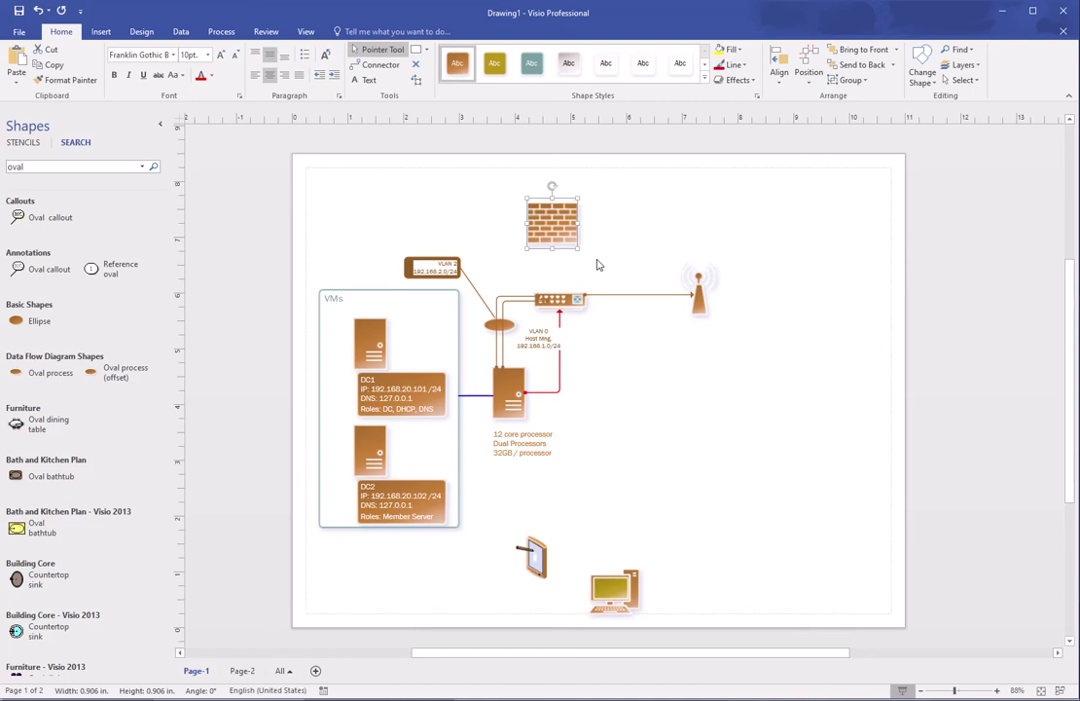
pyautogui.press('Right')
pyautogui.click(381, 65)
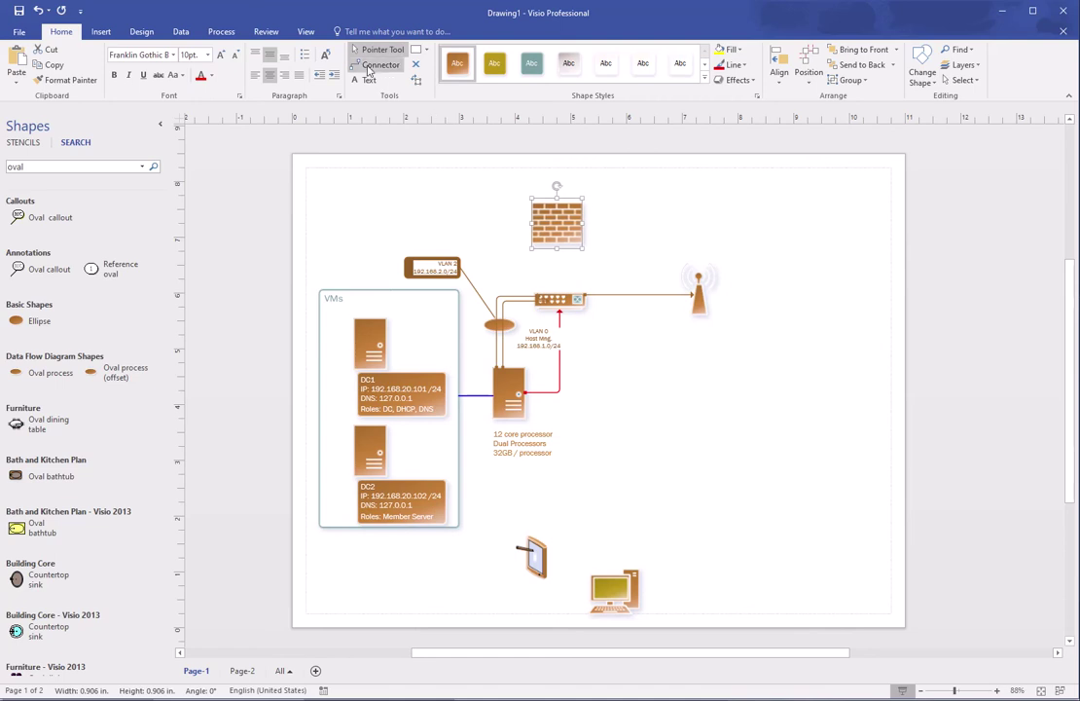
# Step: Link the switch to the firewall directly above it with a connector
pyautogui.moveTo(559, 294); pyautogui.dragTo(556, 246)
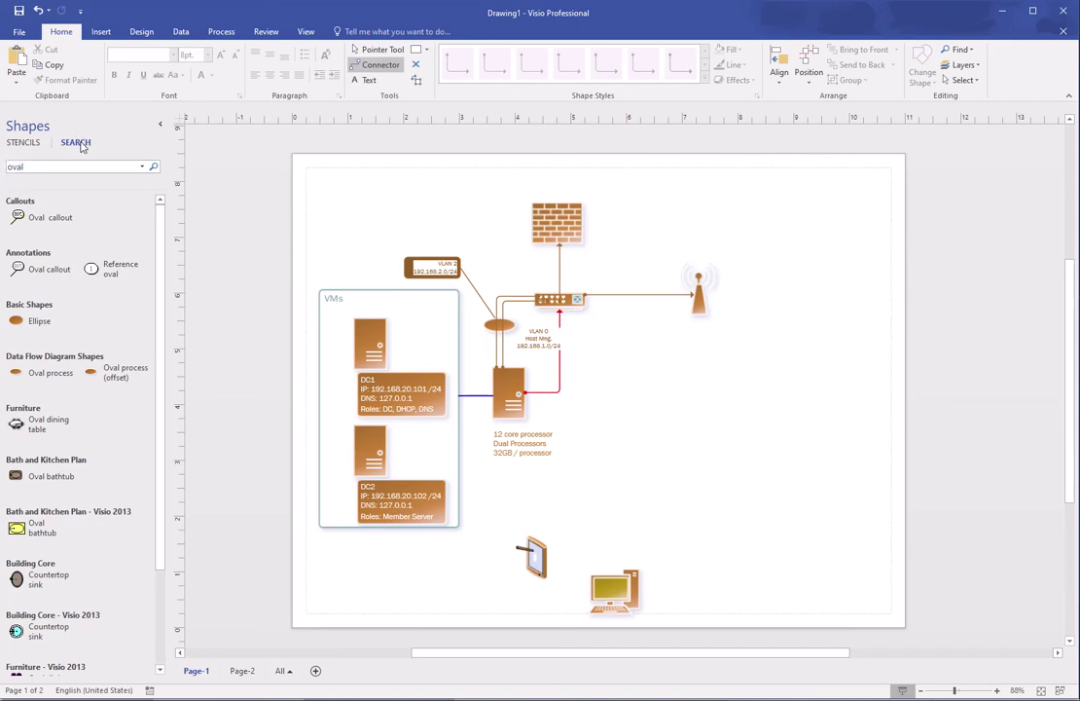
# Step: Search the shapes for "cloud" and place a Revision cloud above and to the right of the firewall
pyautogui.doubleClick(60, 165)
pyautogui.write('cloud')
pyautogui.press('Return')
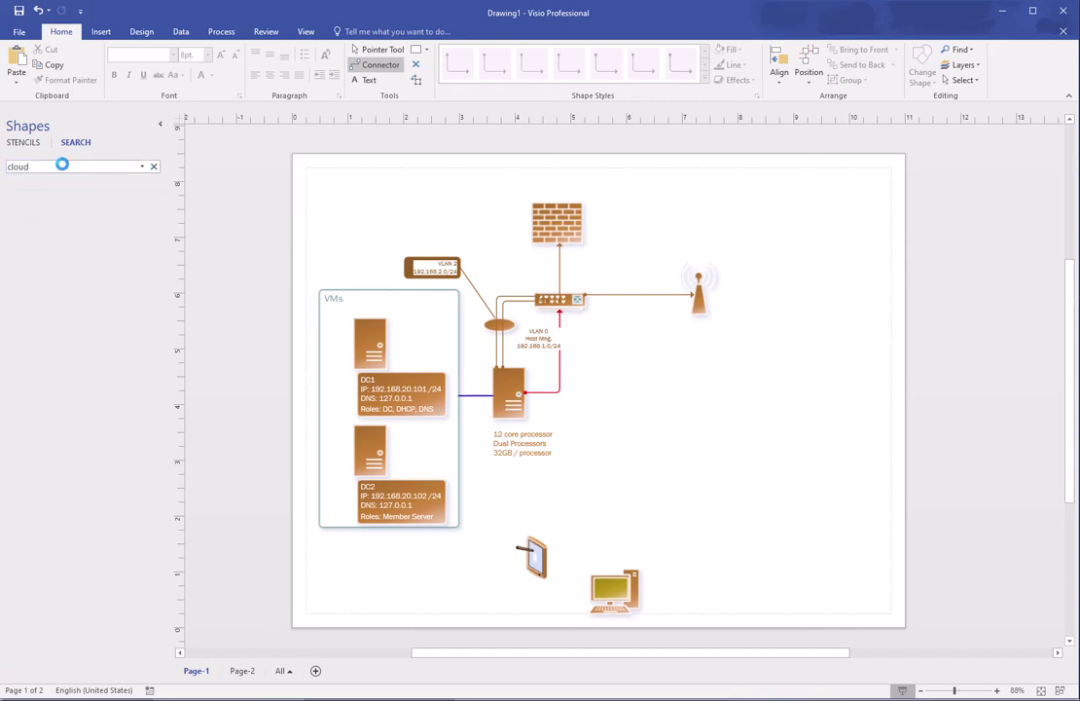
pyautogui.moveTo(40, 216); pyautogui.dragTo(697, 233)
pyautogui.moveTo(782, 277); pyautogui.dragTo(699, 239)
pyautogui.hotkey('ctrl', 'z')
pyautogui.click(376, 49)
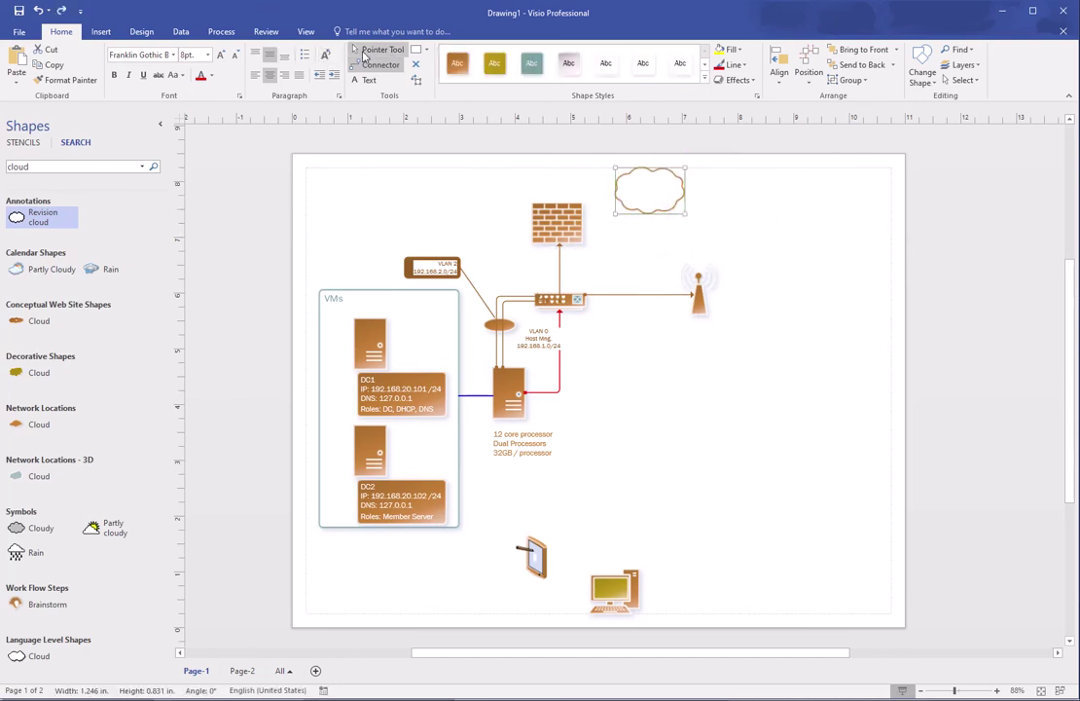
# Step: Move the cloud above the wireless antenna, level with the firewall, and link the firewall to it with a connector
pyautogui.click(650, 202)
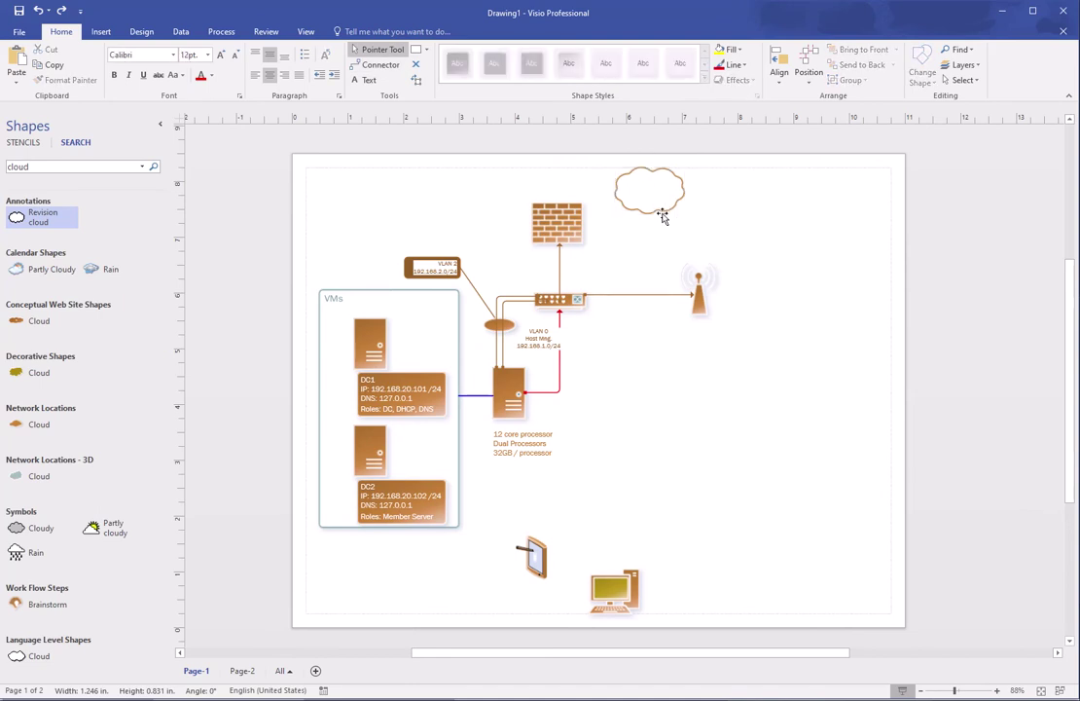
pyautogui.click(642, 174)
pyautogui.moveTo(642, 171); pyautogui.dragTo(697, 202)
pyautogui.click(746, 224)
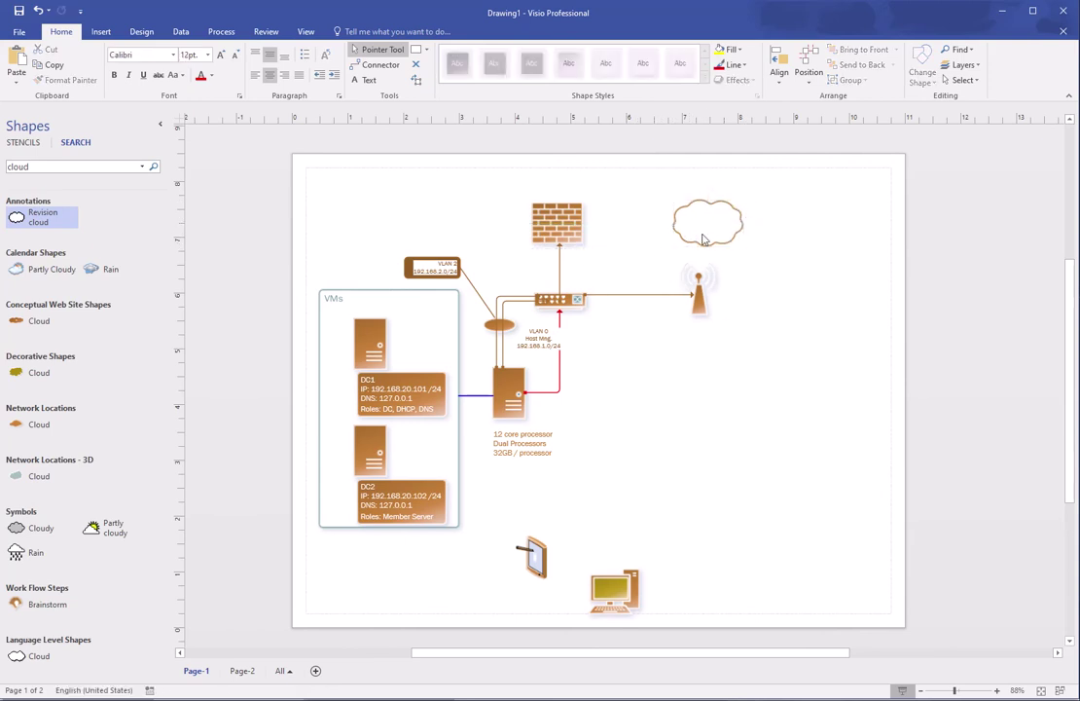
pyautogui.click(370, 64)
pyautogui.moveTo(580, 226); pyautogui.dragTo(674, 229)
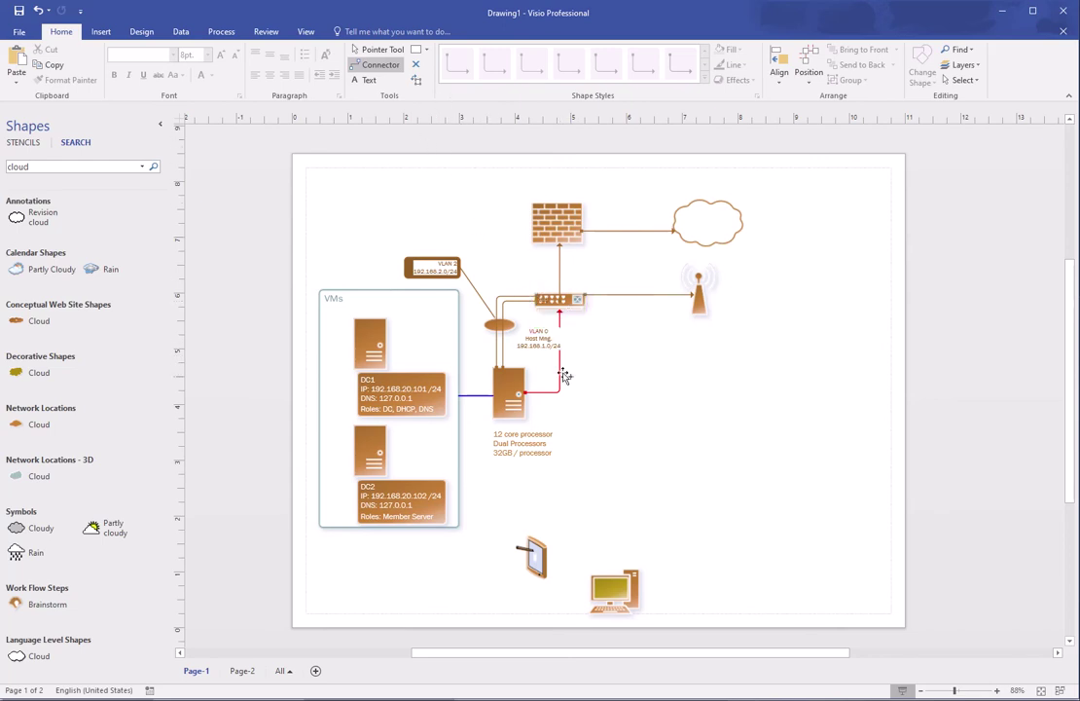
# Step: Draw an angled line with the Line tool from the top of the server up and across to the switch
pyautogui.click(425, 52)
pyautogui.click(437, 97)
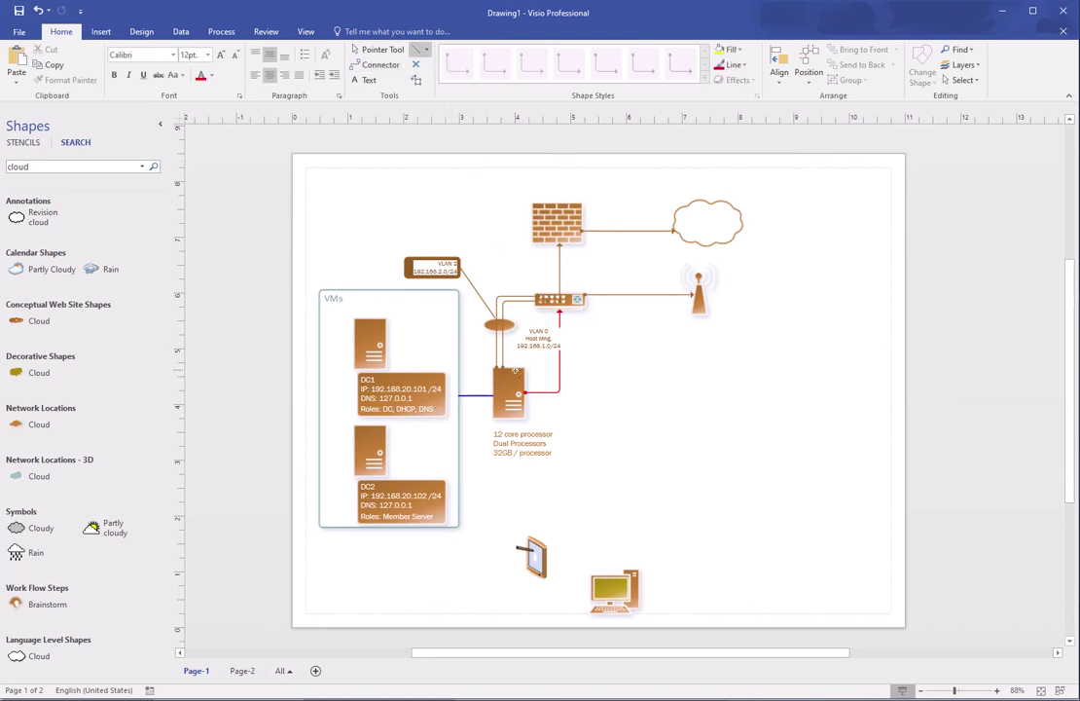
pyautogui.moveTo(513, 368); pyautogui.dragTo(516, 309)
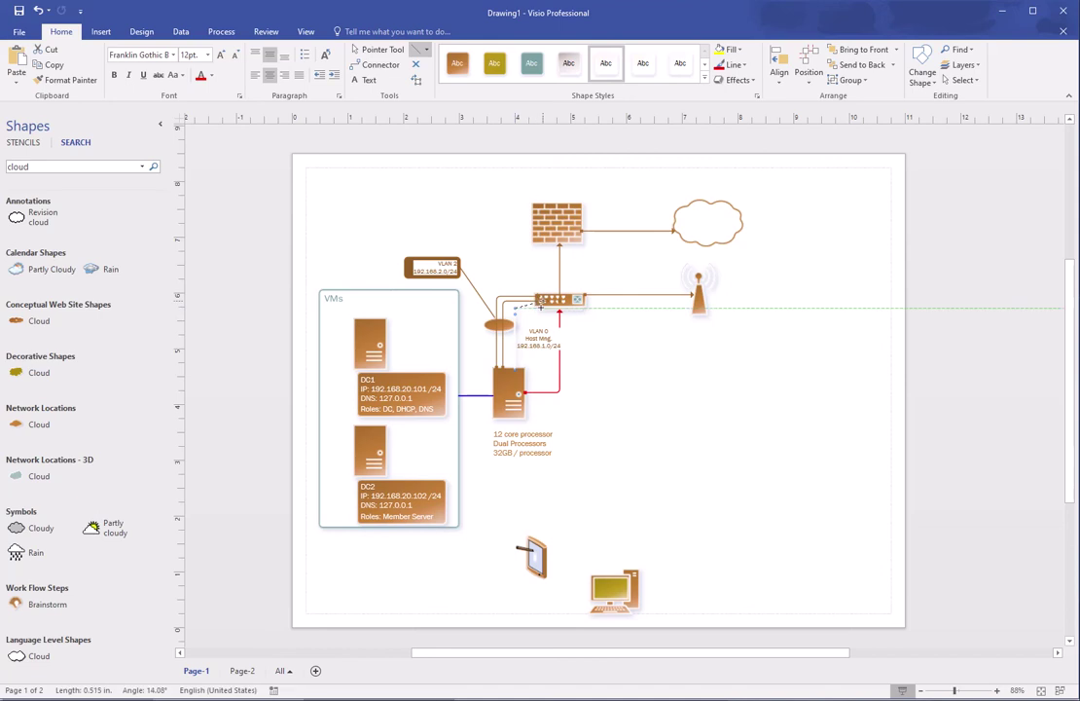
pyautogui.click(644, 339)
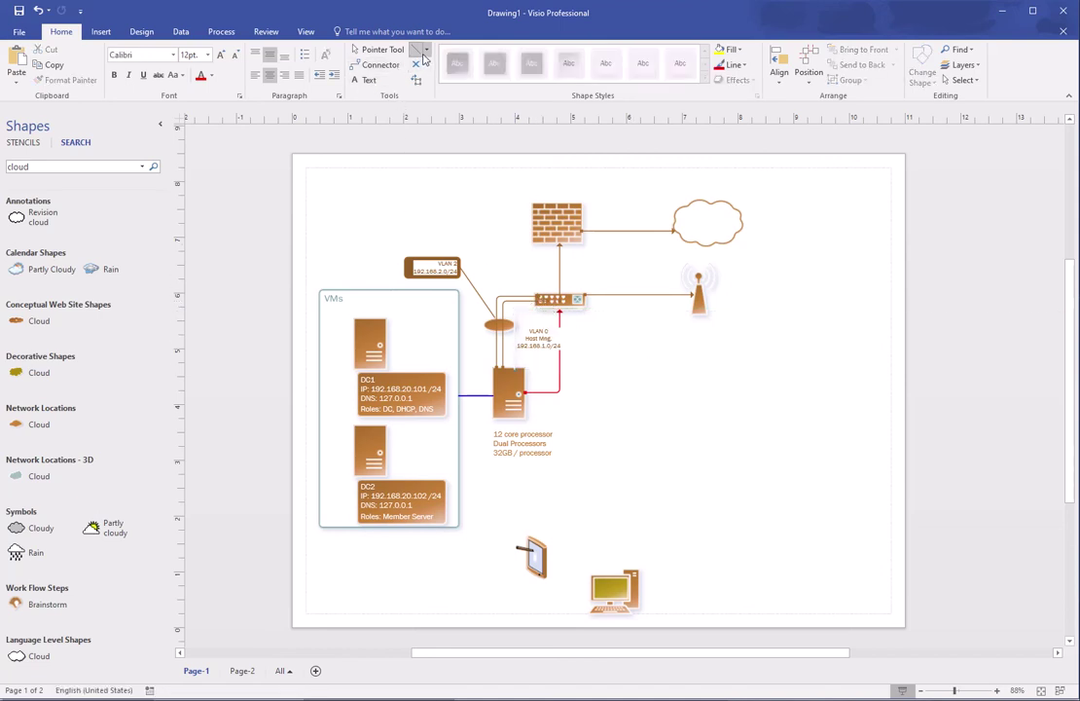
# Step: Set the line colour to the orange theme colour and the line weight to ½ pt for the server-to-switch line
pyautogui.click(733, 64)
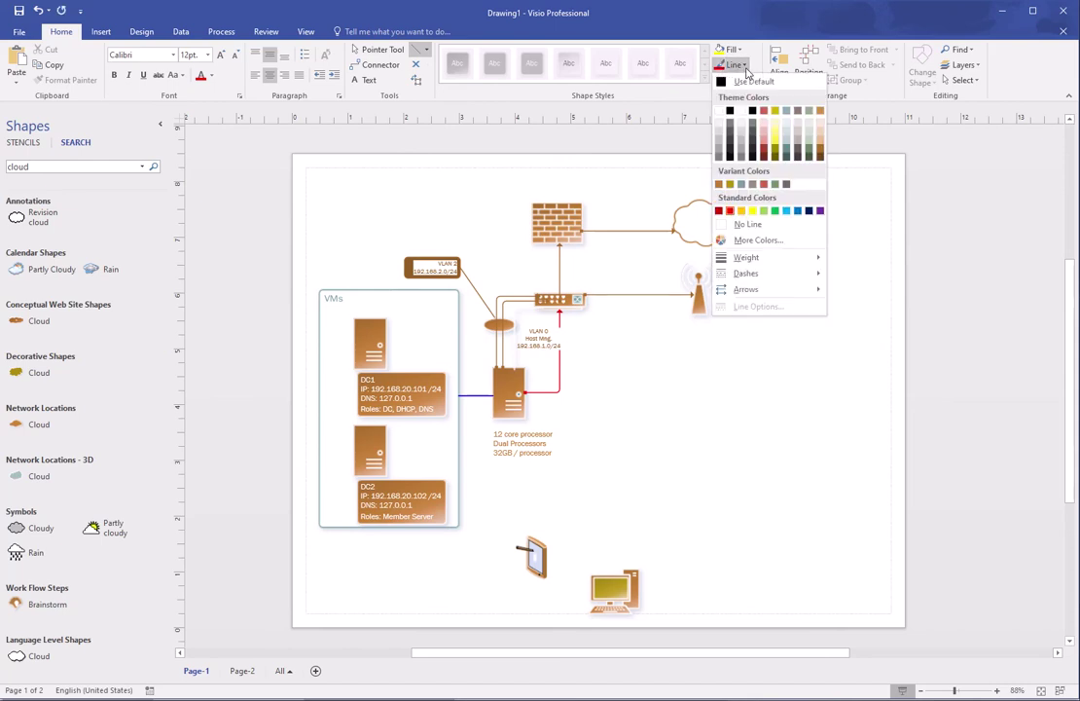
pyautogui.click(820, 111)
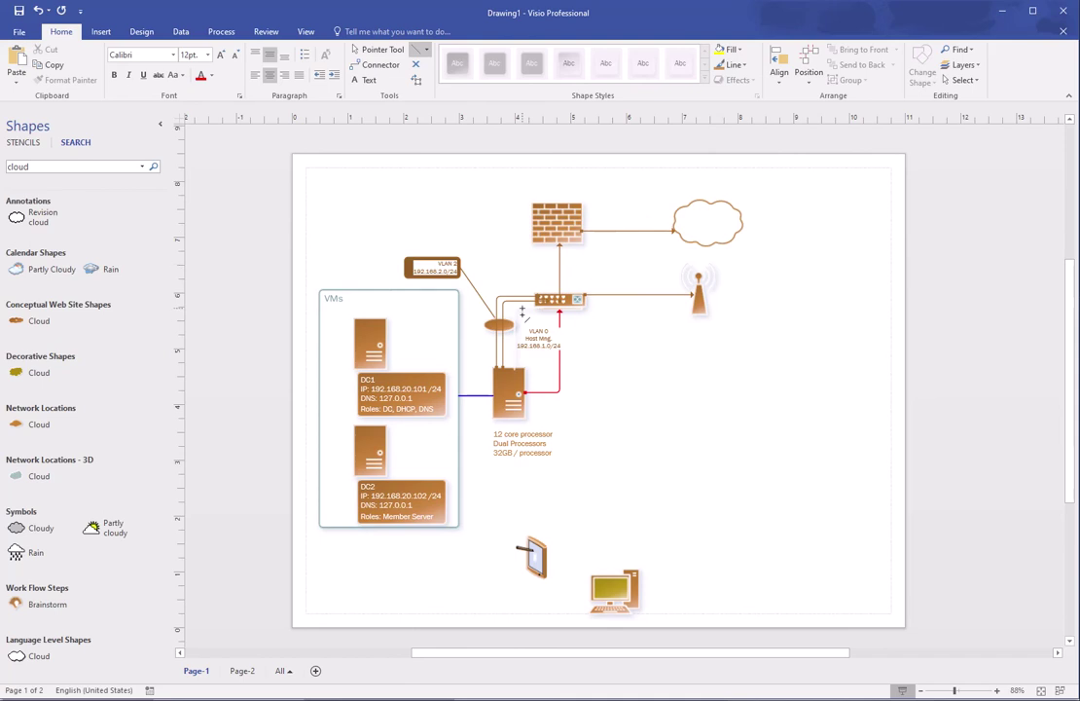
pyautogui.click(381, 49)
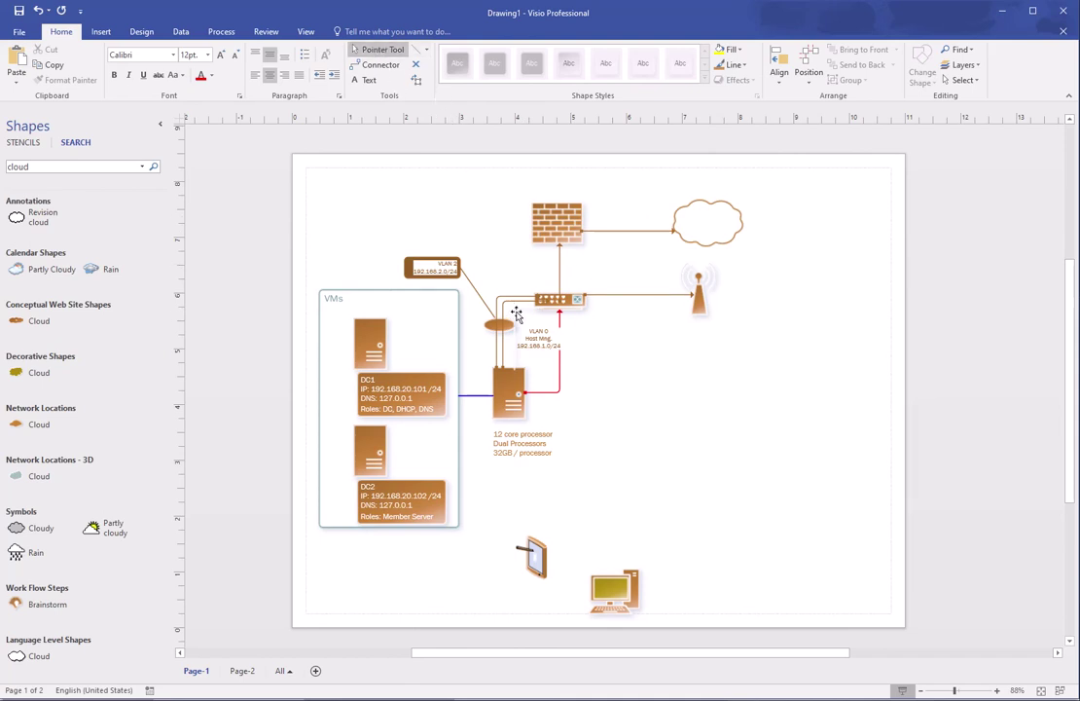
pyautogui.click(523, 316)
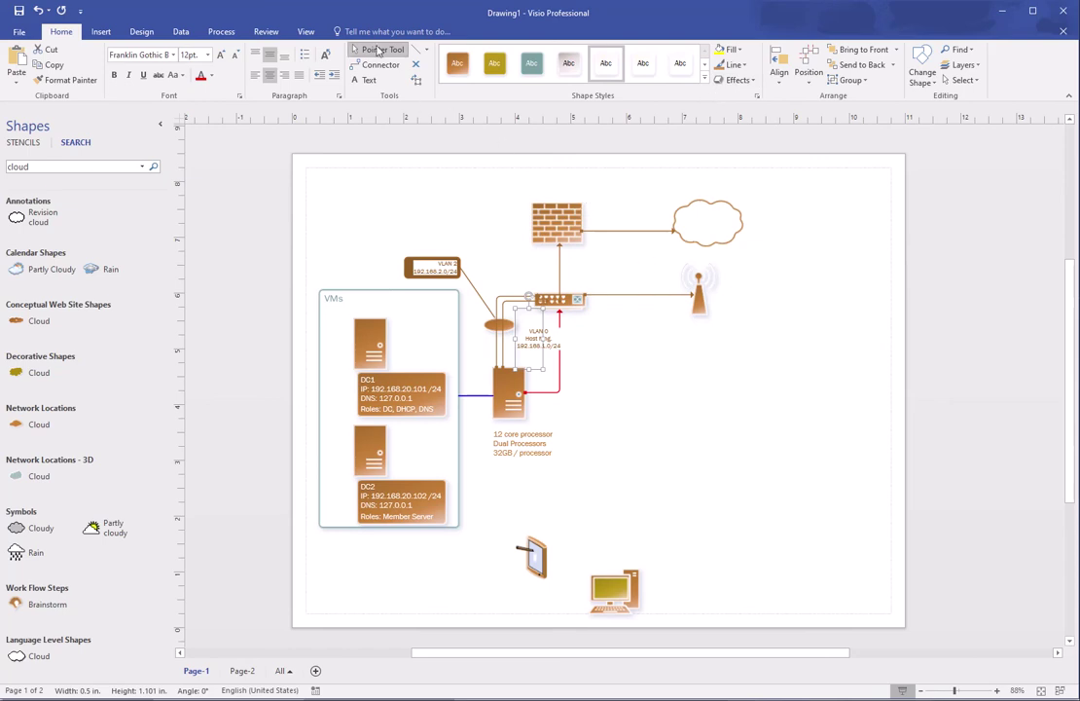
pyautogui.click(419, 49)
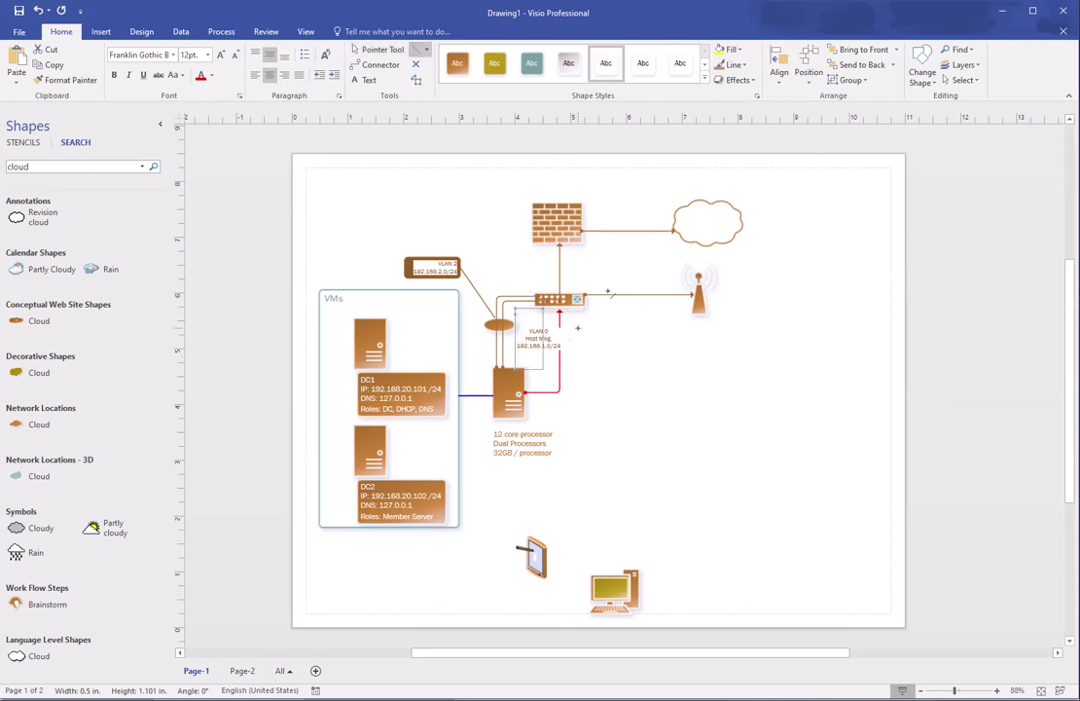
pyautogui.click(736, 66)
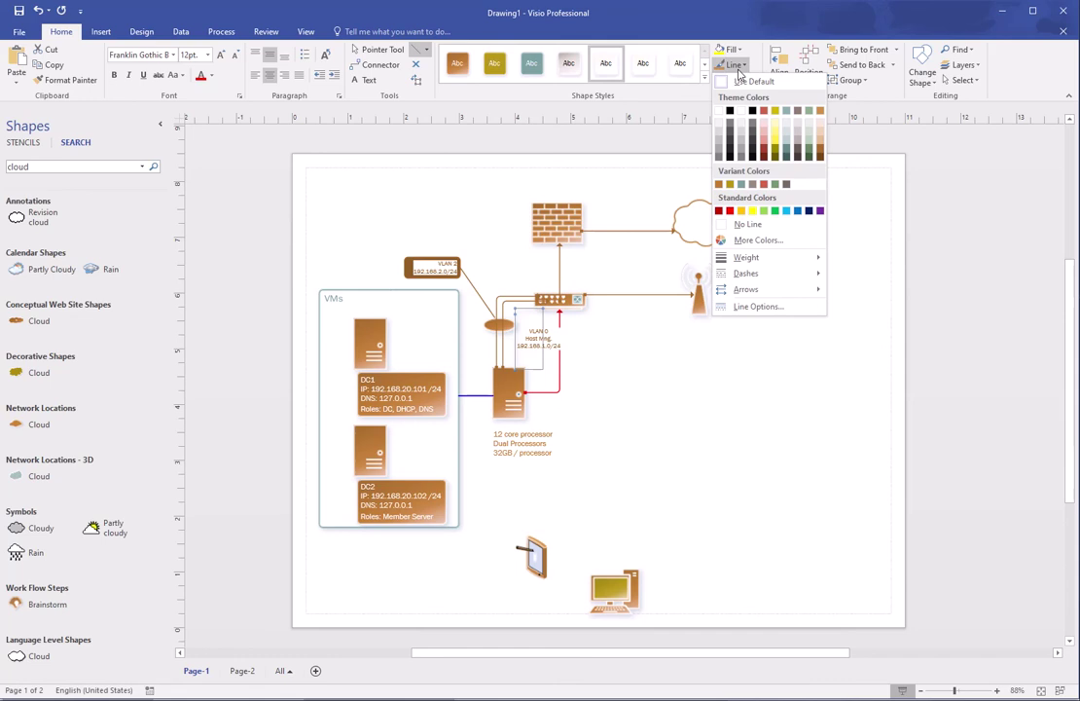
pyautogui.moveTo(745, 261)
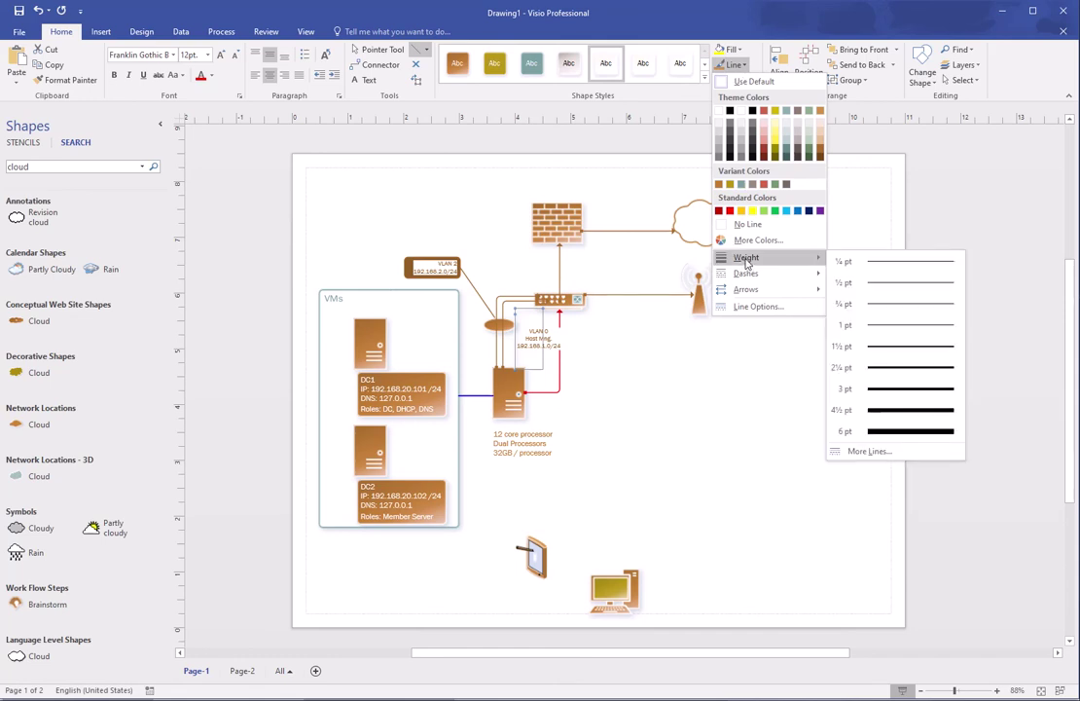
pyautogui.click(891, 283)
pyautogui.click(826, 322)
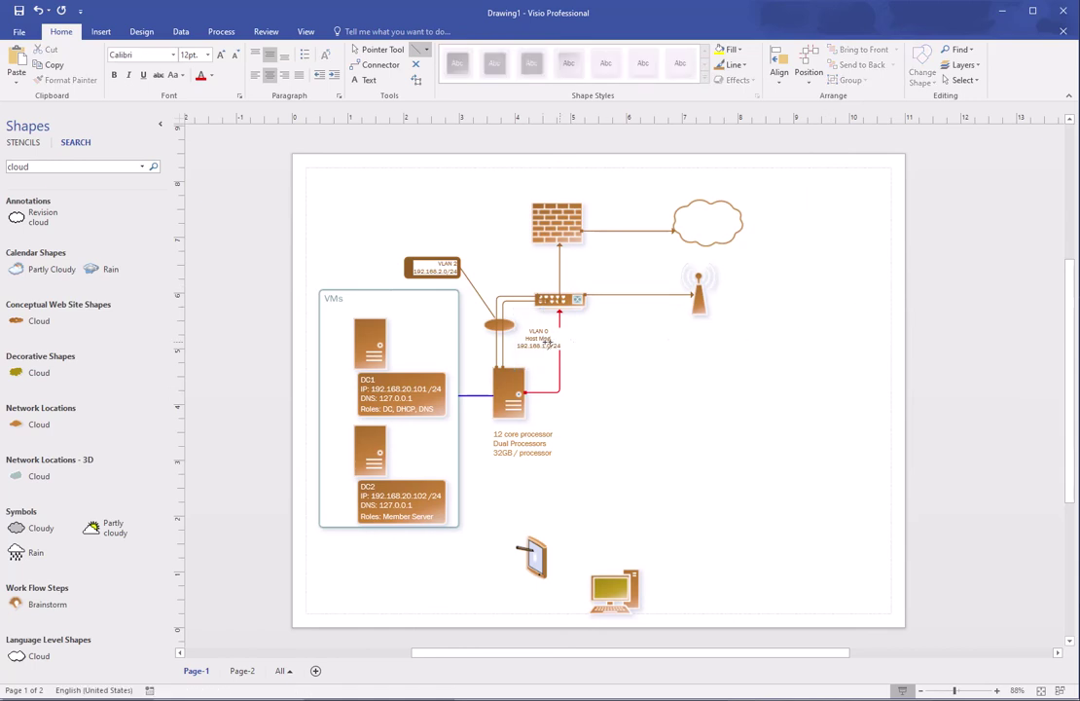
# Step: Draw a yellow test line about 2.28 in long in the empty area beside the server, and redraw the server-to-switch line in yellow
pyautogui.click(535, 314)
pyautogui.click(563, 319)
pyautogui.moveTo(599, 383); pyautogui.dragTo(724, 363)
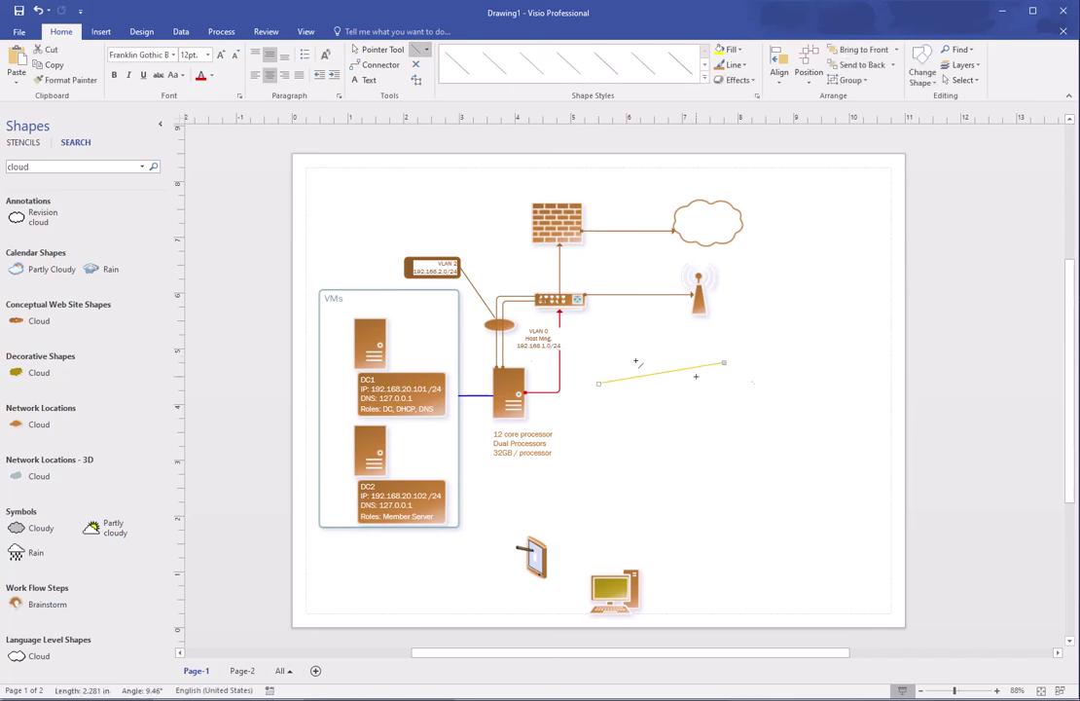
pyautogui.moveTo(516, 368)
pyautogui.mouseDown()
pyautogui.moveTo(515, 306)
pyautogui.moveTo(543, 307)
pyautogui.mouseUp()
pyautogui.click(710, 366)
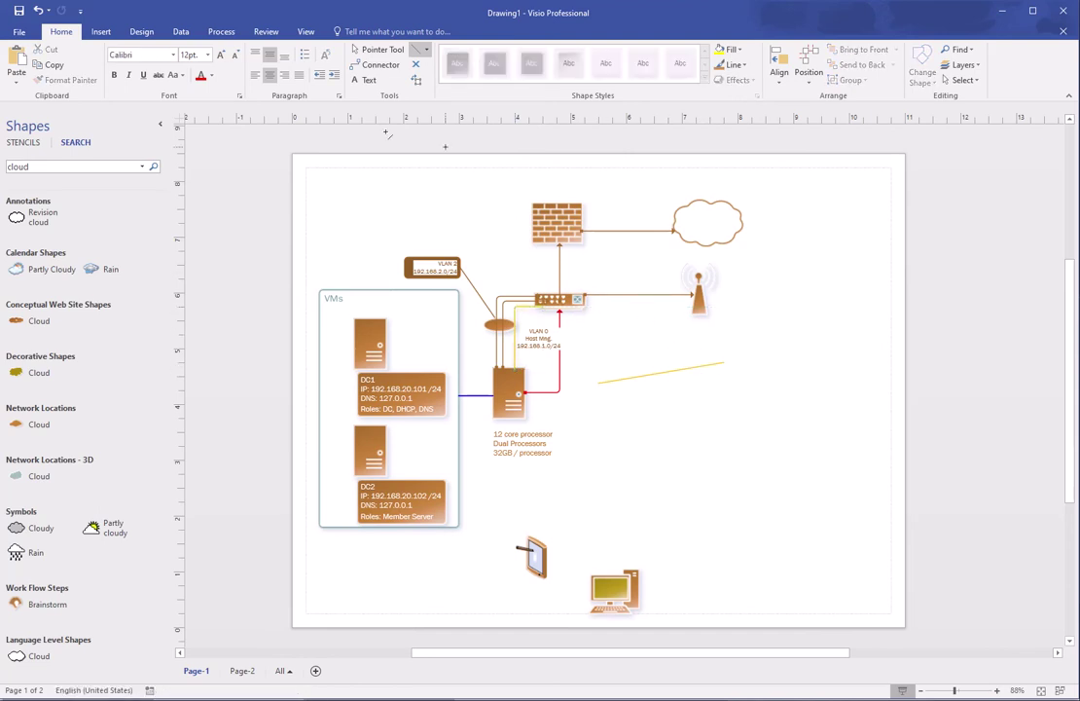
# Step: Delete the yellow test line from the empty area beside the server
pyautogui.click(380, 49)
pyautogui.click(692, 370)
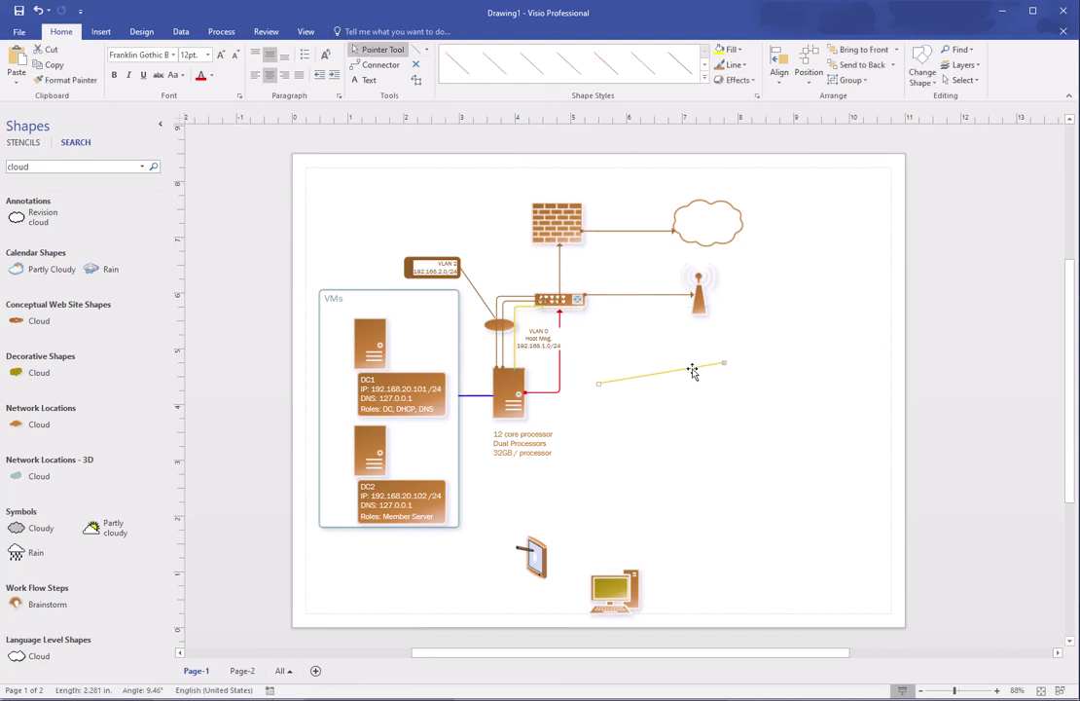
pyautogui.press('Delete')
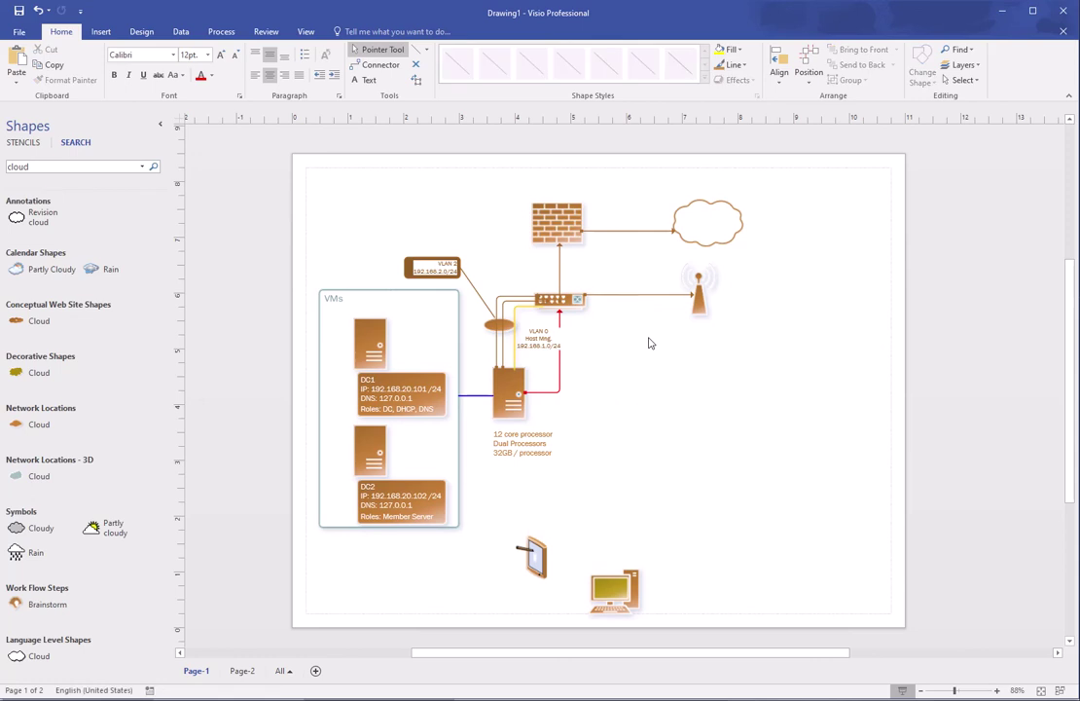
# Step: Recolour the yellow line between the server and the switch to the orange theme colour
pyautogui.click(529, 308)
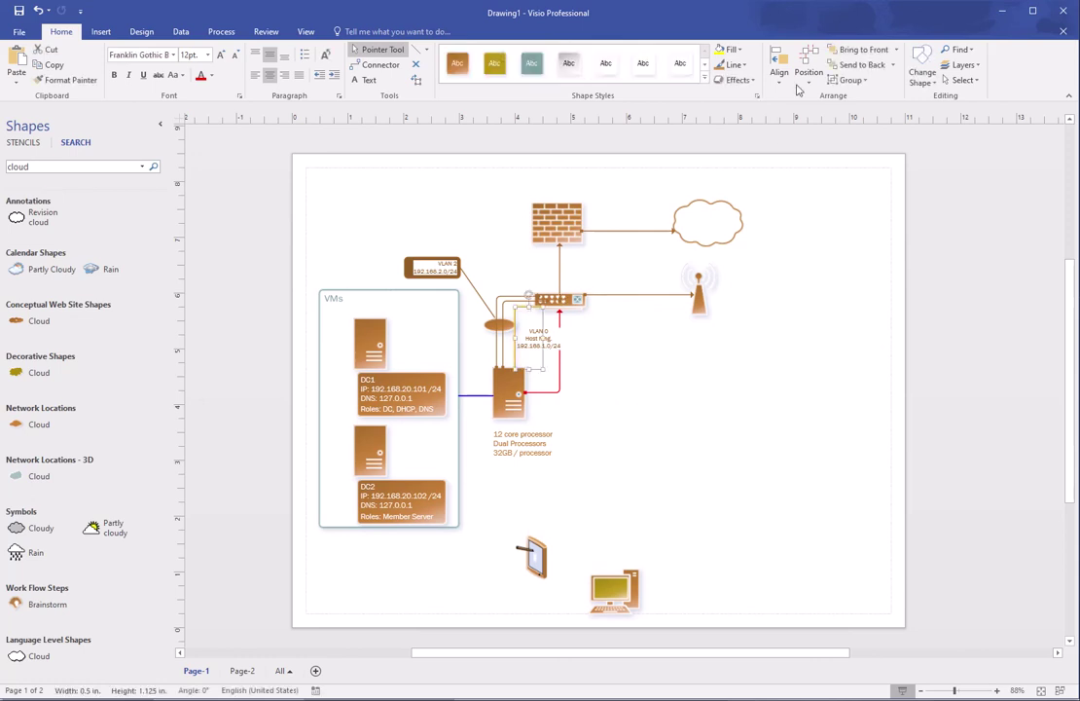
pyautogui.click(741, 65)
pyautogui.click(826, 116)
# Step: Delete the VLAN 0 label and the red connector between the server and the switch
pyautogui.click(545, 348)
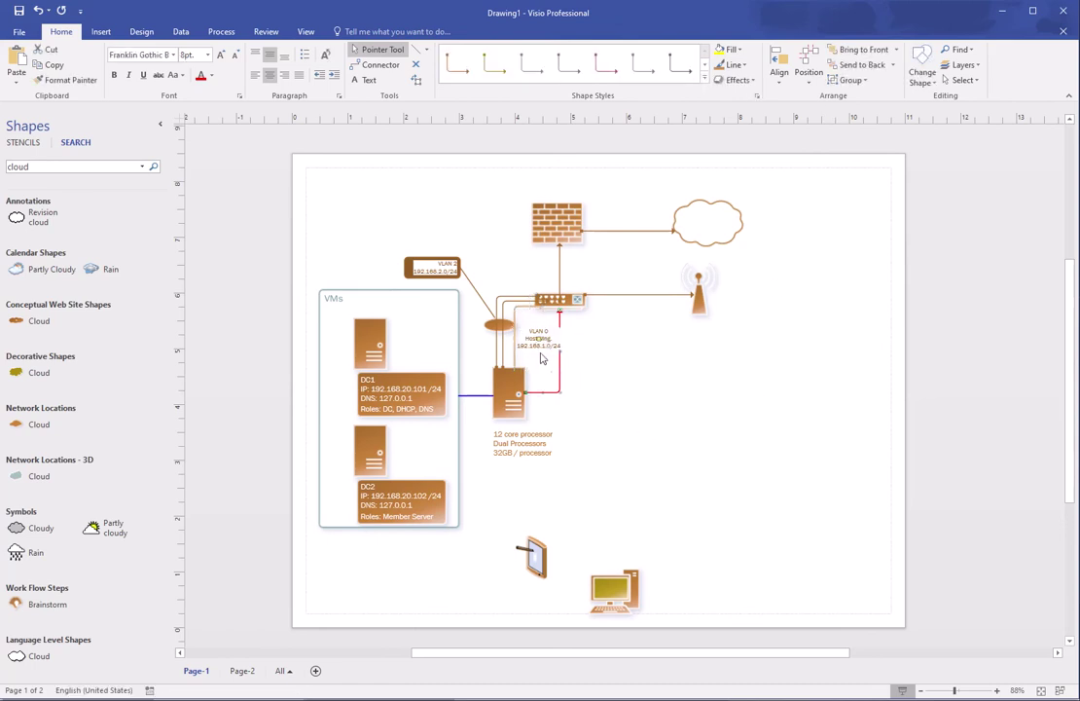
pyautogui.click(552, 366)
pyautogui.click(541, 340)
pyautogui.scroll(1, 541, 341)
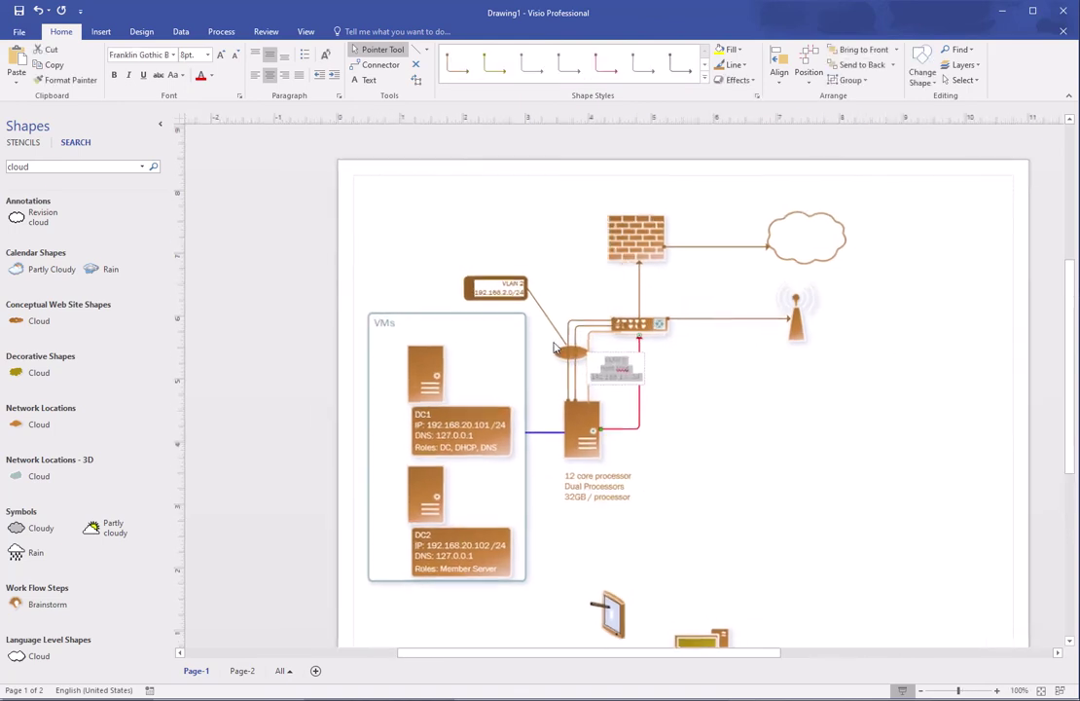
pyautogui.press('Delete')
pyautogui.scroll(-1, 652, 406)
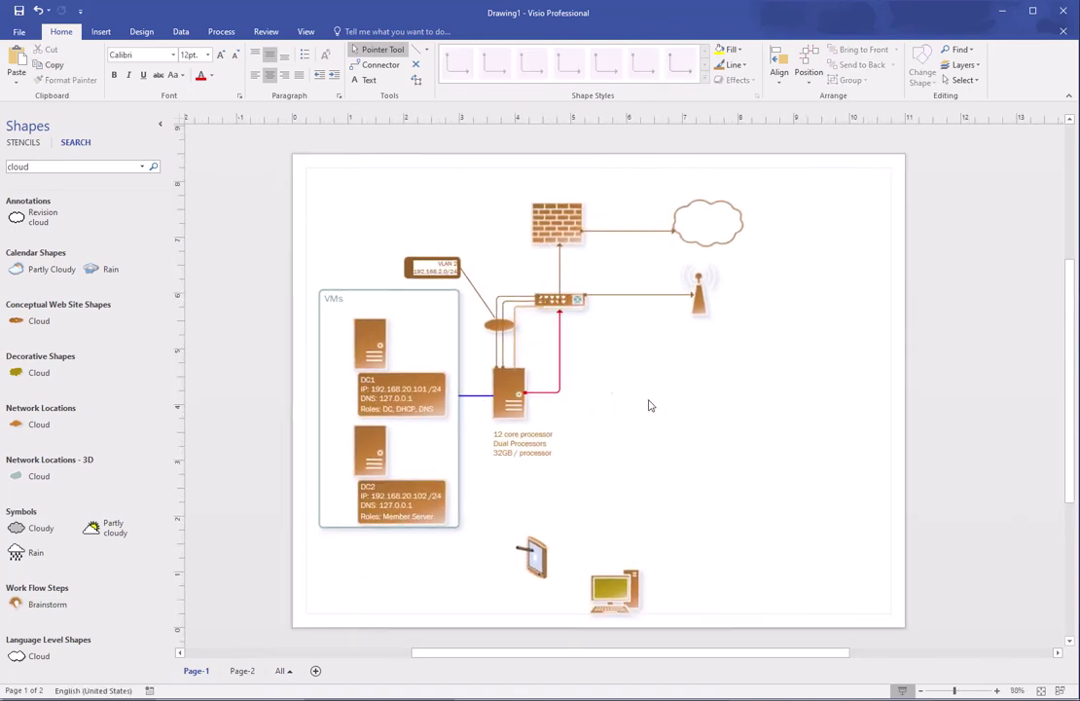
pyautogui.click(563, 368)
pyautogui.press('Delete')
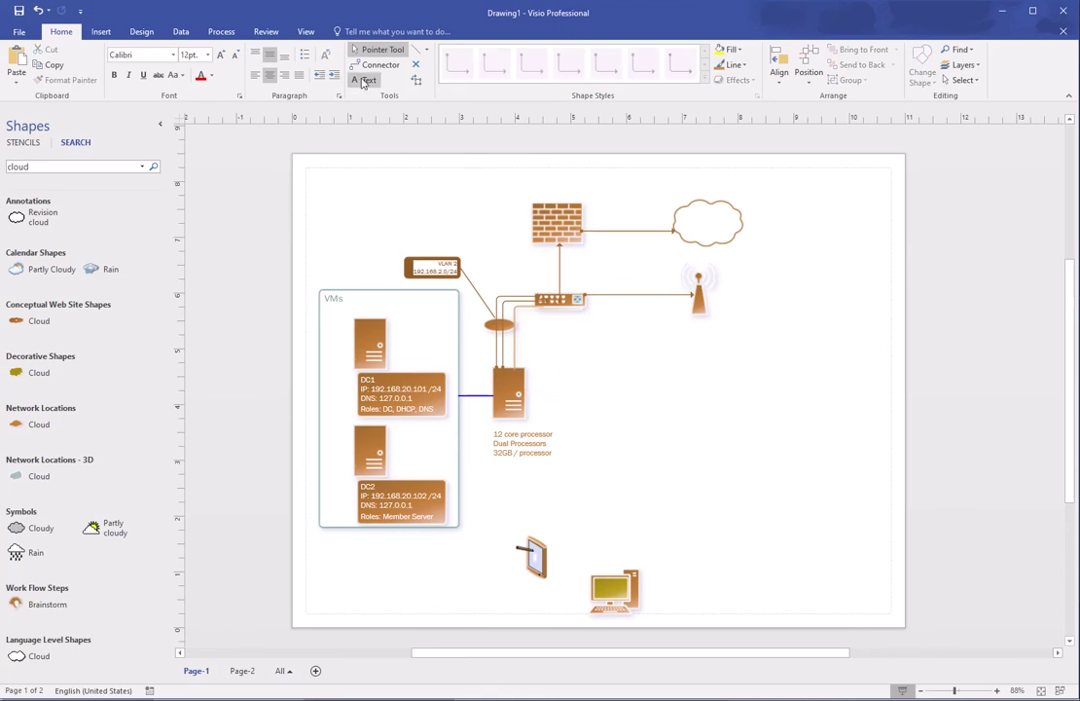
# Step: Add a left-aligned text box beside the orange server-to-switch line reading "VLAN 0 Host Mng 192.168.1.0/24"
pyautogui.click(365, 80)
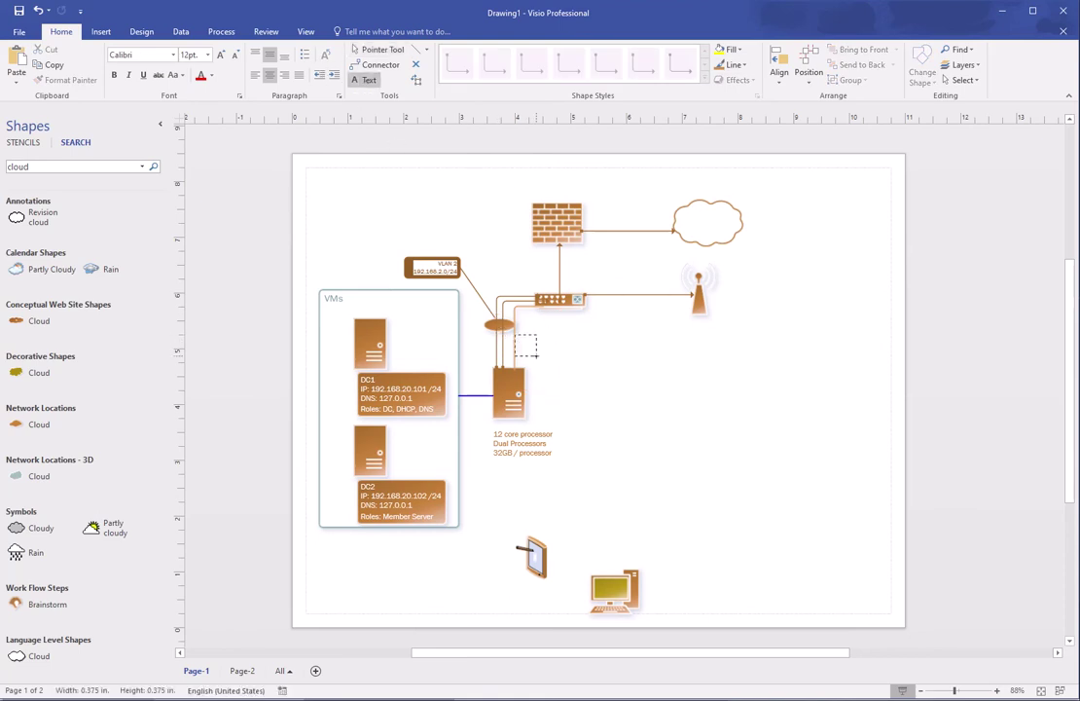
pyautogui.moveTo(517, 334); pyautogui.dragTo(557, 356)
pyautogui.write('VLAN 3 Hosts: 254 192.168.1.0/24')
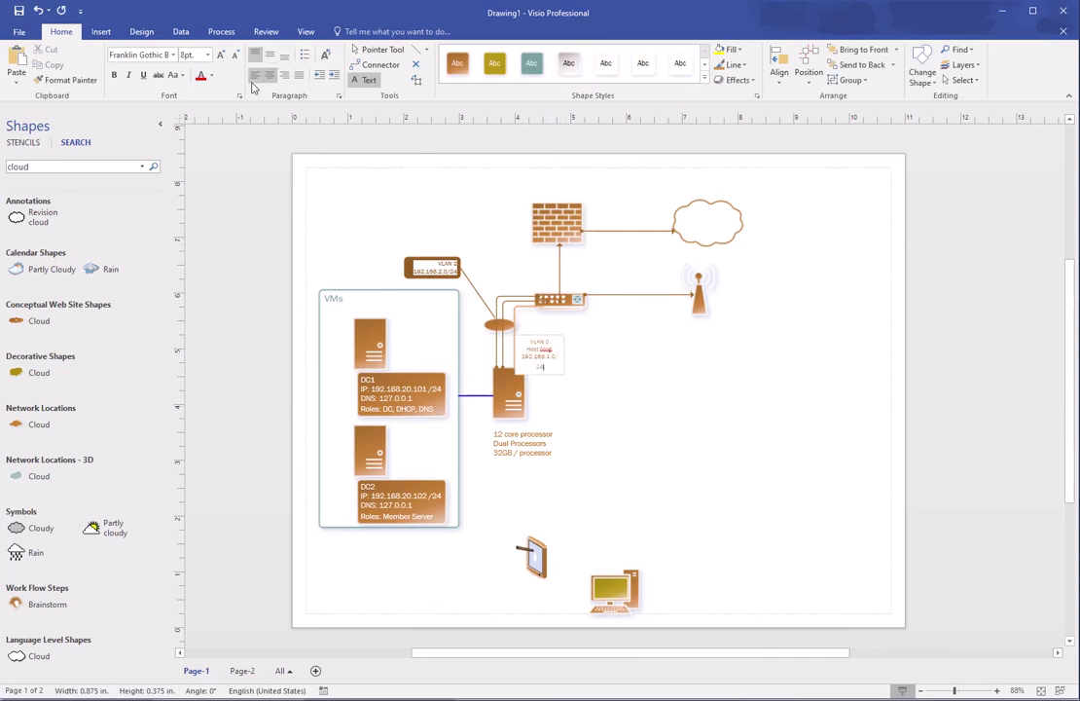
pyautogui.click(603, 365)
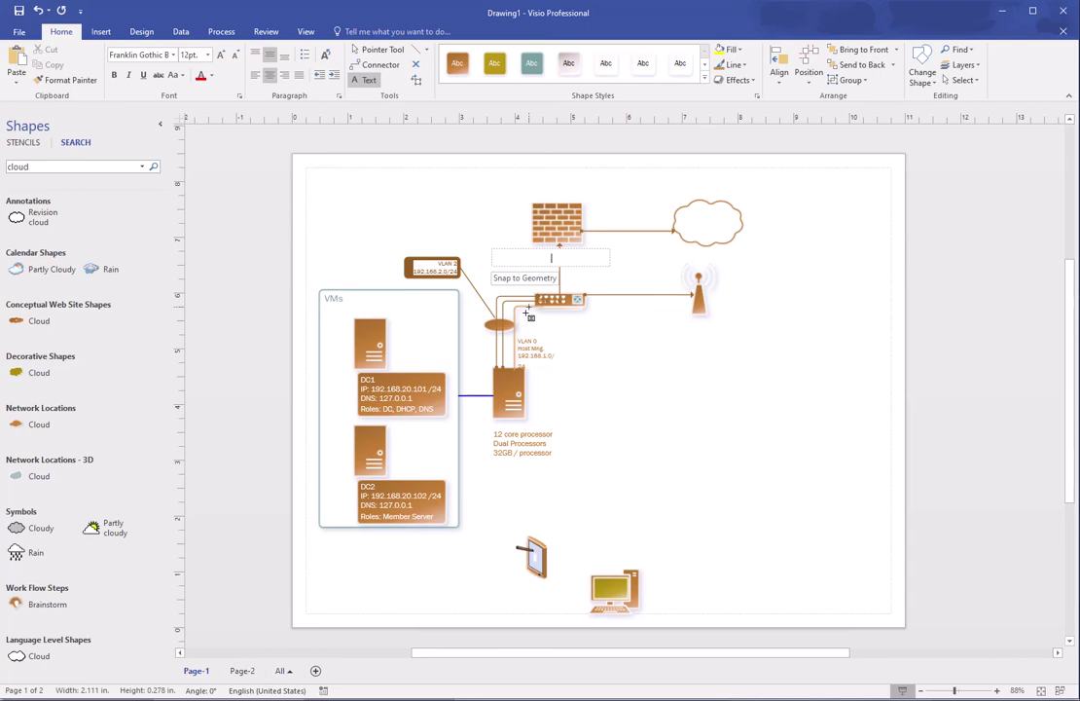
pyautogui.click(643, 413)
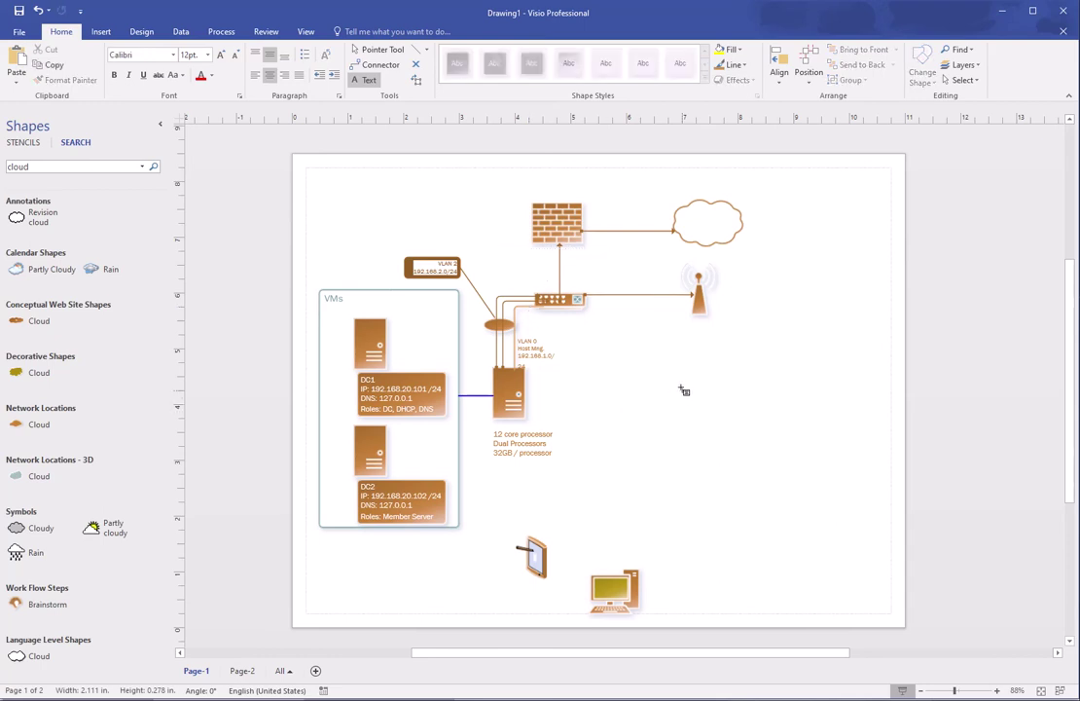
pyautogui.moveTo(530, 560); pyautogui.dragTo(577, 562)
pyautogui.press('Escape')
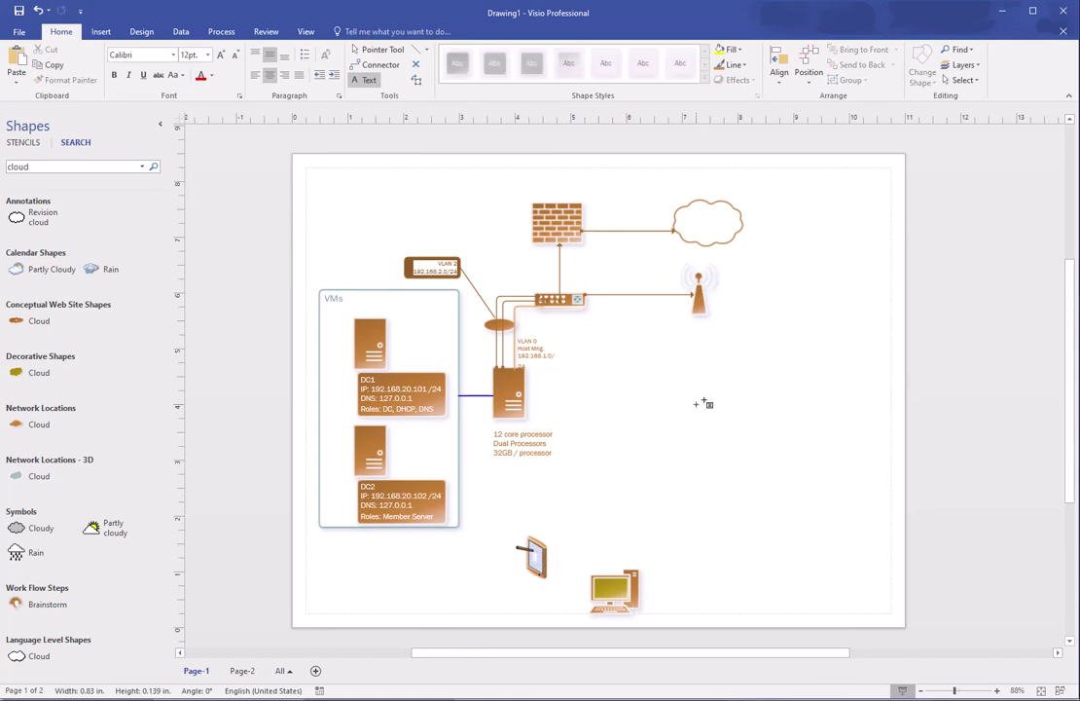
# Step: Move the desktop computer up below the wireless antenna and duplicate it twice to form a row of three computers
pyautogui.click(379, 48)
pyautogui.moveTo(609, 587); pyautogui.dragTo(680, 418)
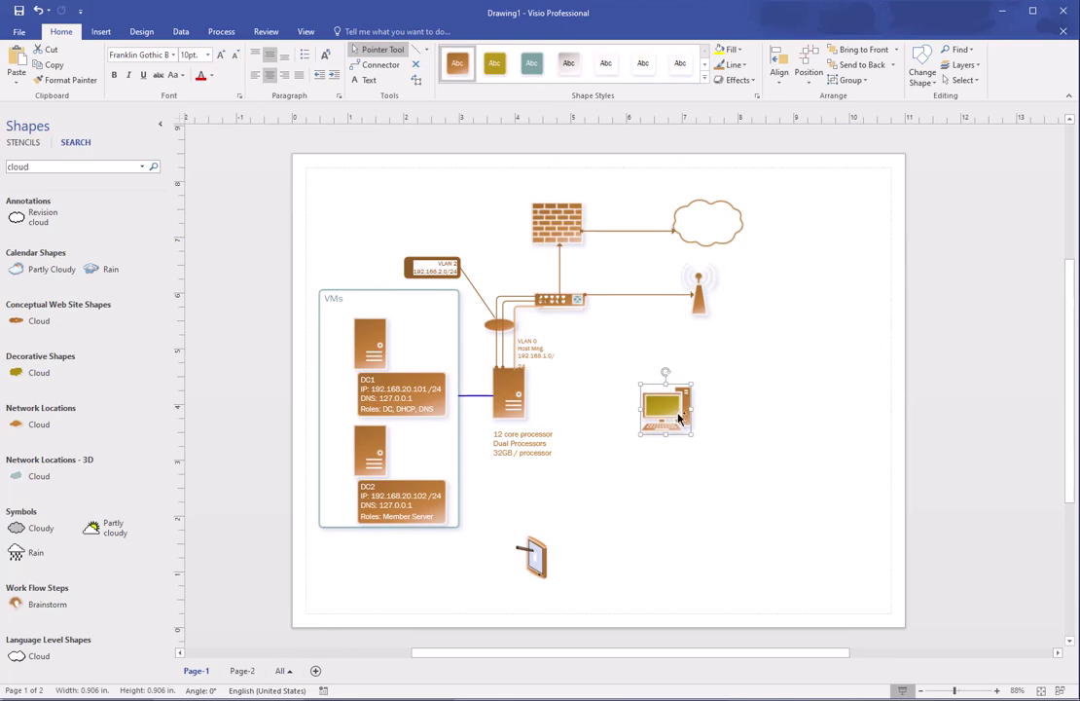
pyautogui.hotkey('ctrl', 'd')
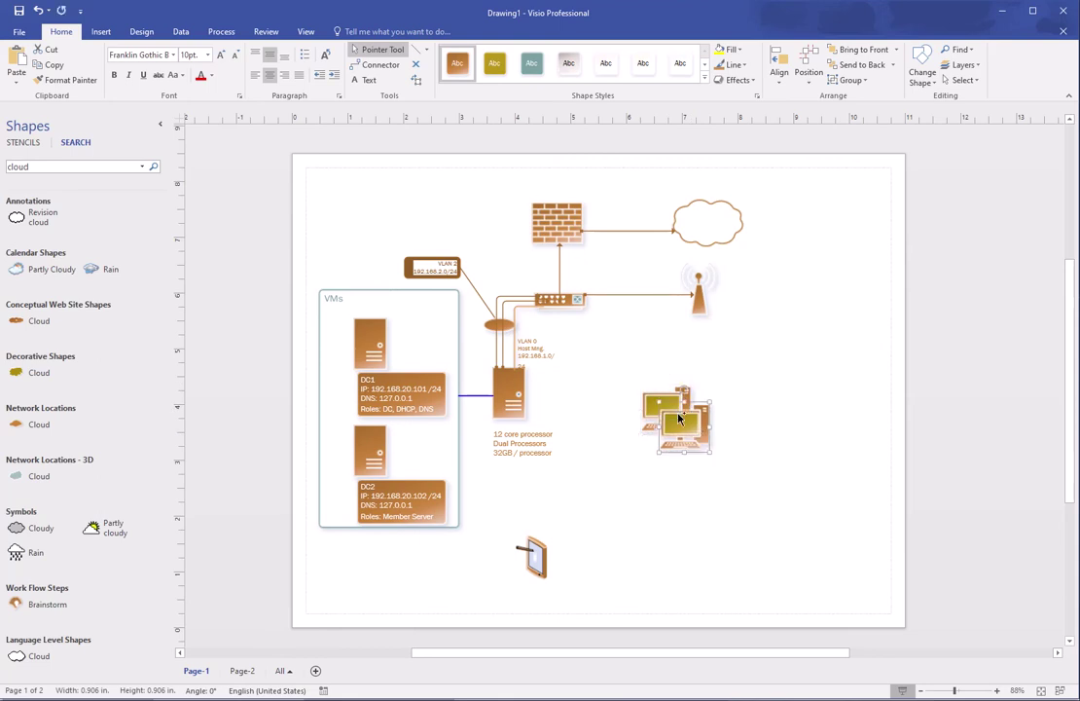
pyautogui.moveTo(689, 425); pyautogui.dragTo(781, 416)
pyautogui.hotkey('ctrl', 'd')
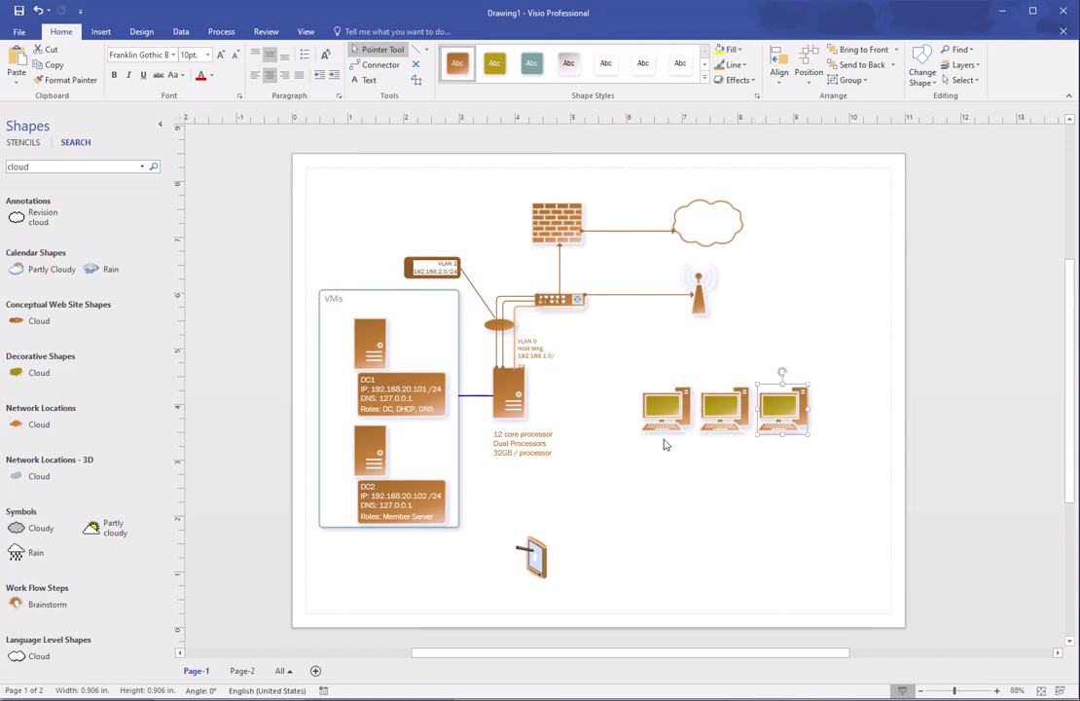
# Step: Move the row of three desktop computers down and place the tablet between them and the wireless antenna
pyautogui.click(538, 561)
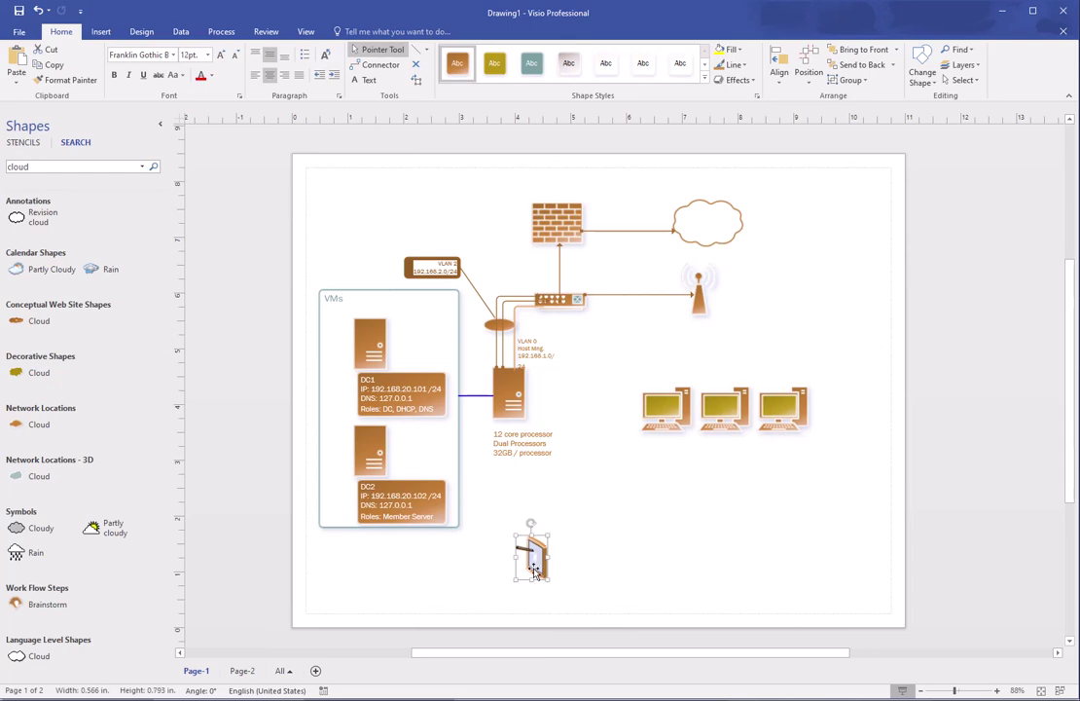
pyautogui.moveTo(860, 349); pyautogui.dragTo(638, 457)
pyautogui.moveTo(710, 408); pyautogui.dragTo(709, 482)
pyautogui.moveTo(535, 559); pyautogui.dragTo(667, 389)
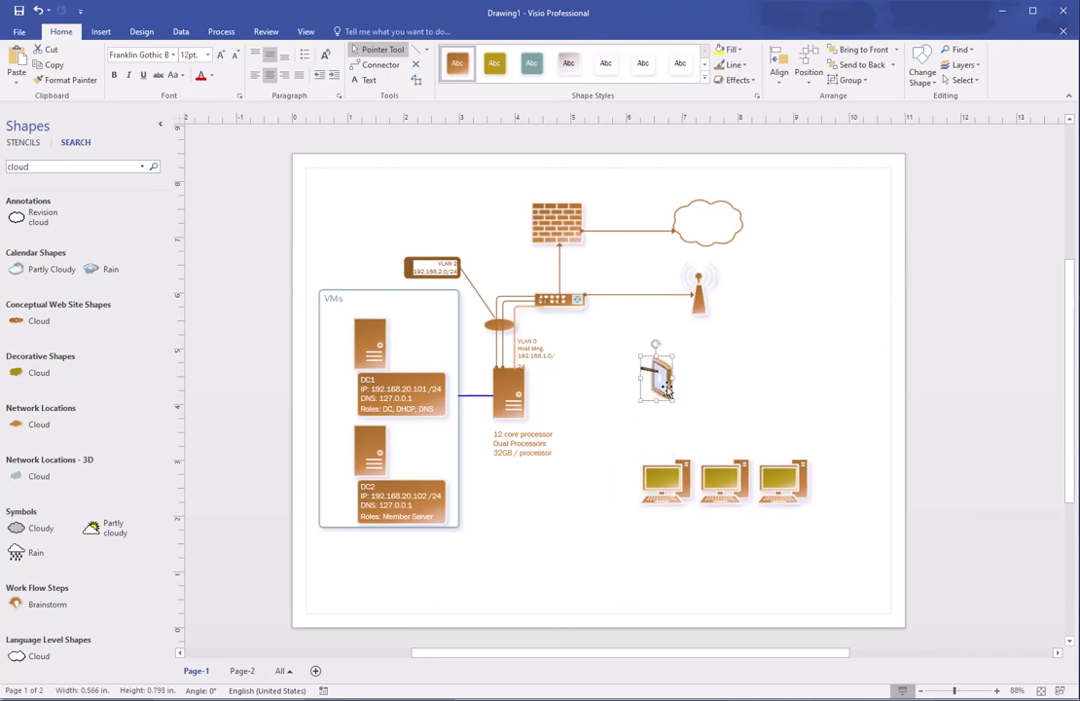
pyautogui.hotkey('ctrl', 'z')
pyautogui.press('Delete')
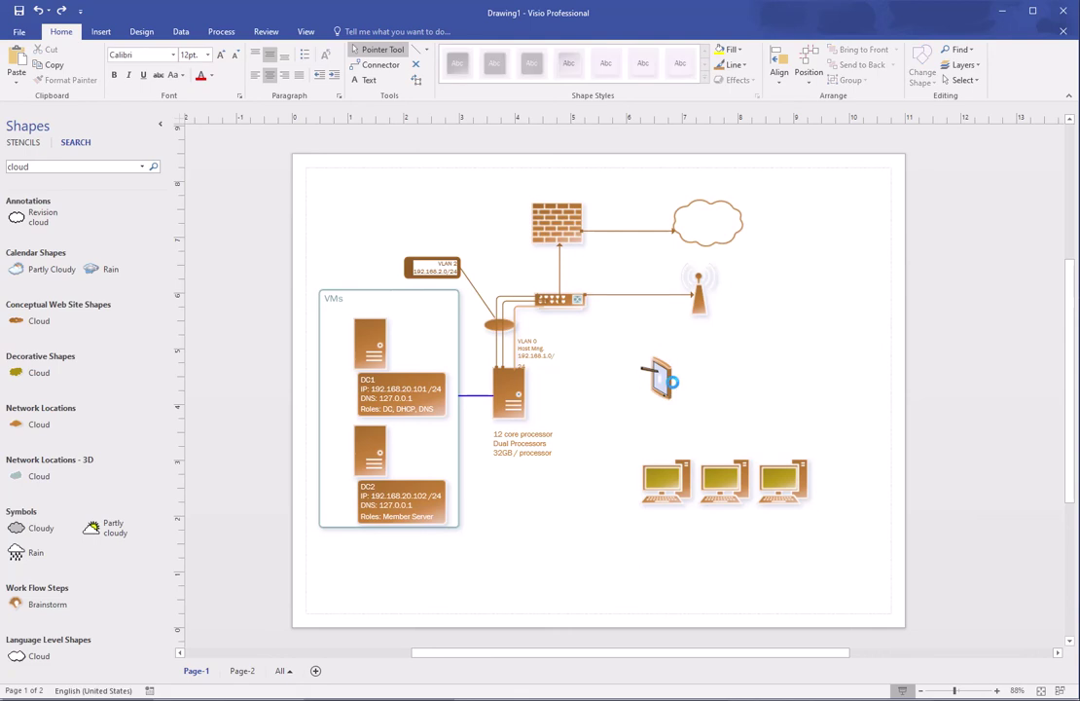
pyautogui.hotkey('ctrl', 'a')
pyautogui.hotkey('ctrl', 'd')
pyautogui.click(674, 389)
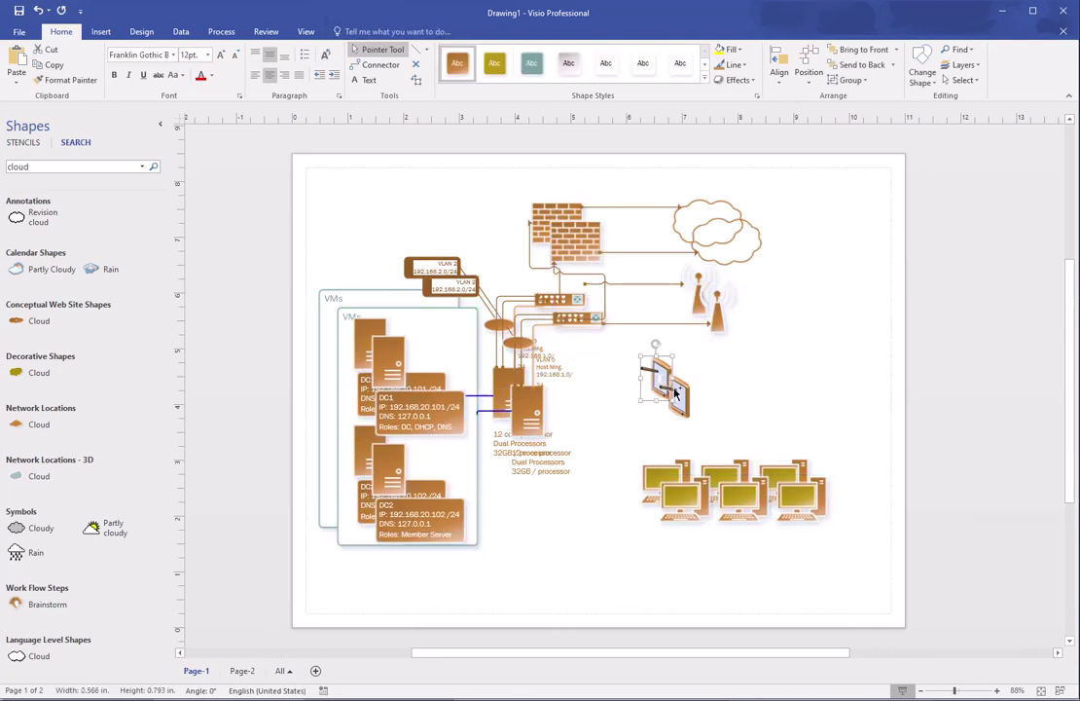
pyautogui.hotkey('ctrl', 'z')
# Step: Duplicate the tablet twice and pull one copy away from the others
pyautogui.hotkey('ctrl', 'd')
pyautogui.hotkey('ctrl', 'd')
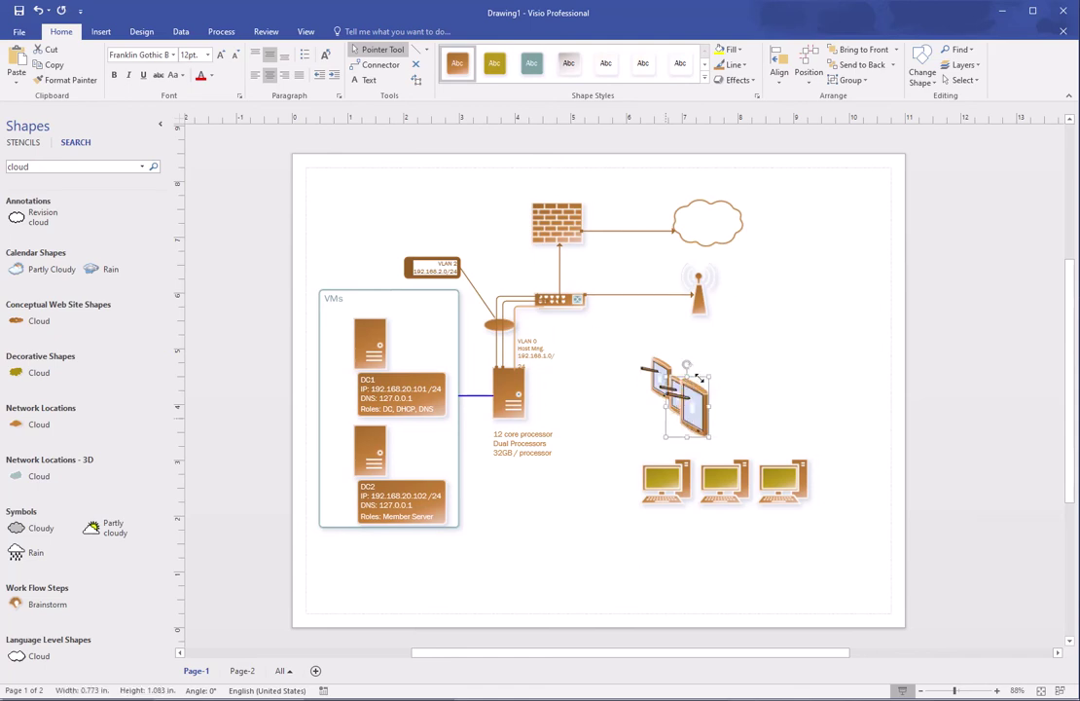
pyautogui.click(686, 404)
pyautogui.click(697, 409)
pyautogui.moveTo(697, 413); pyautogui.dragTo(737, 400)
# Step: Try to line up the three tablets using Align Center
pyautogui.moveTo(633, 341)
pyautogui.mouseDown()
pyautogui.moveTo(673, 404)
pyautogui.moveTo(783, 439)
pyautogui.mouseUp()
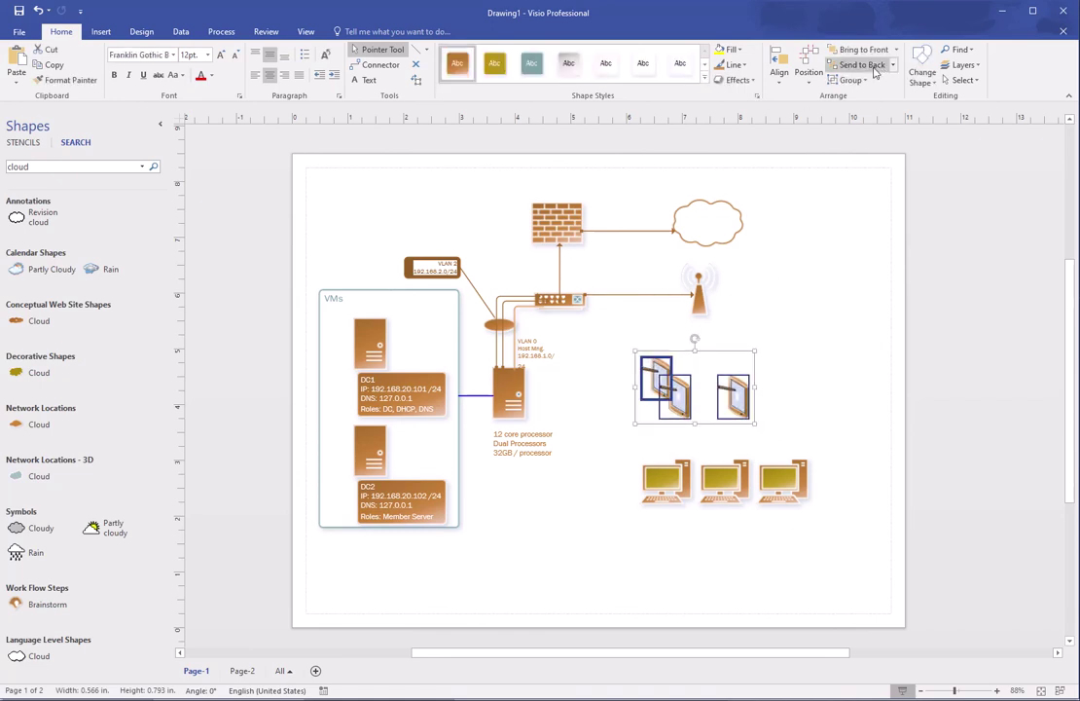
pyautogui.click(779, 66)
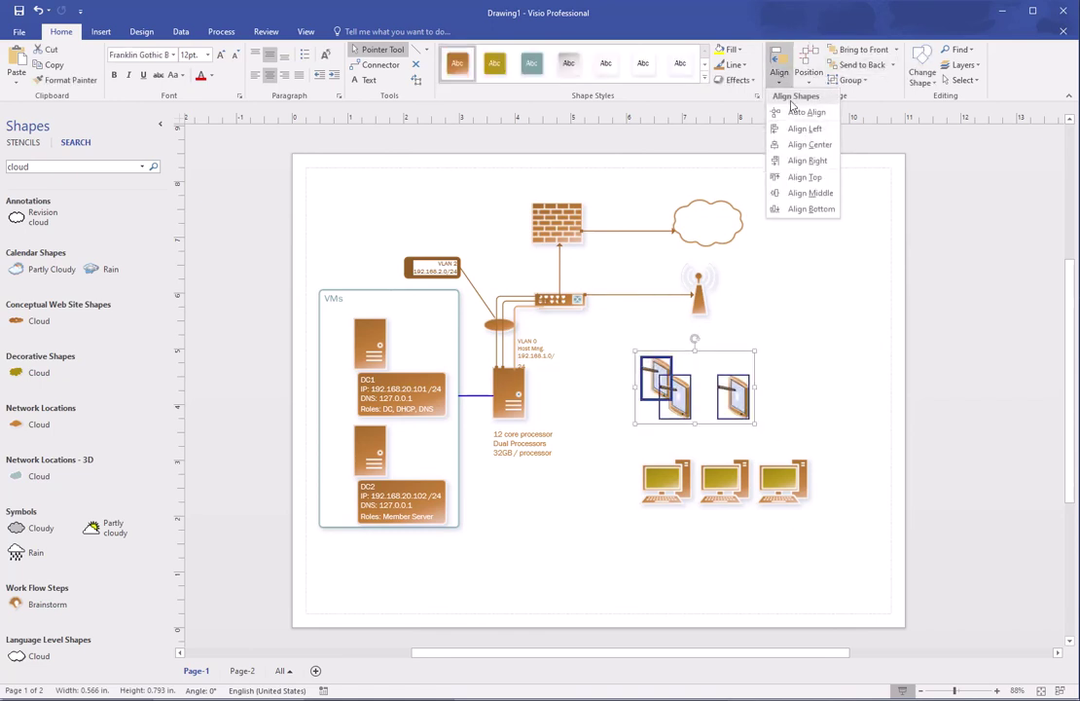
pyautogui.click(819, 145)
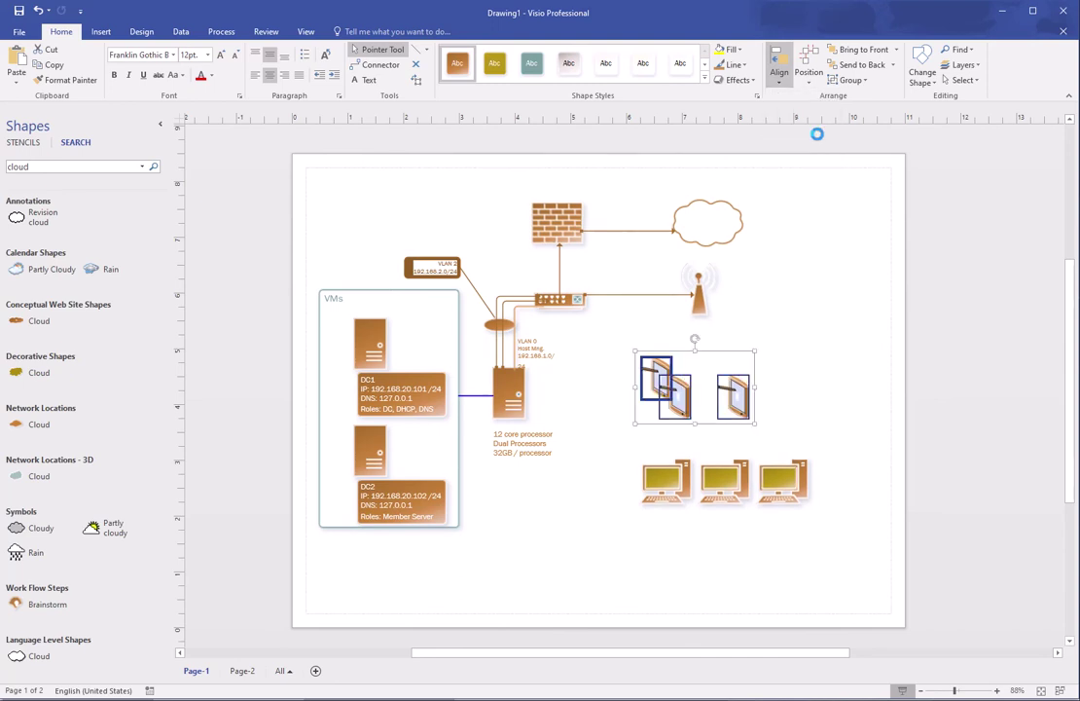
pyautogui.click(779, 66)
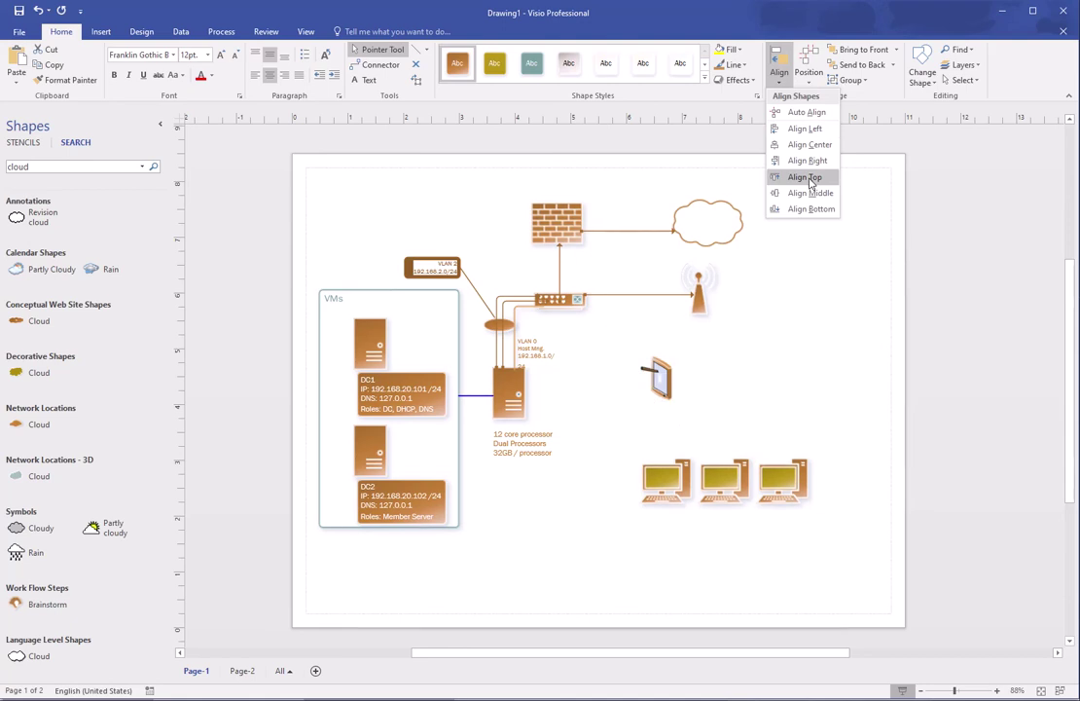
pyautogui.click(813, 146)
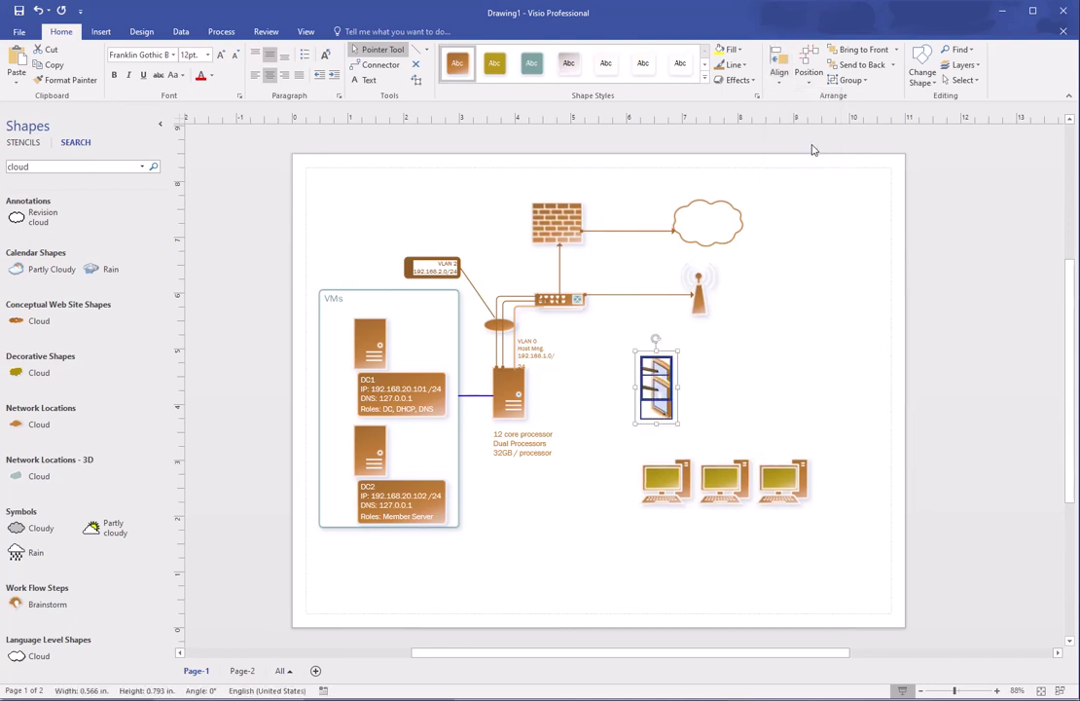
# Step: Spread the three tablets out into a row above the desktop computers and align their tops
pyautogui.click(731, 343)
pyautogui.moveTo(659, 397); pyautogui.dragTo(756, 388)
pyautogui.moveTo(616, 343); pyautogui.dragTo(783, 413)
pyautogui.click(780, 70)
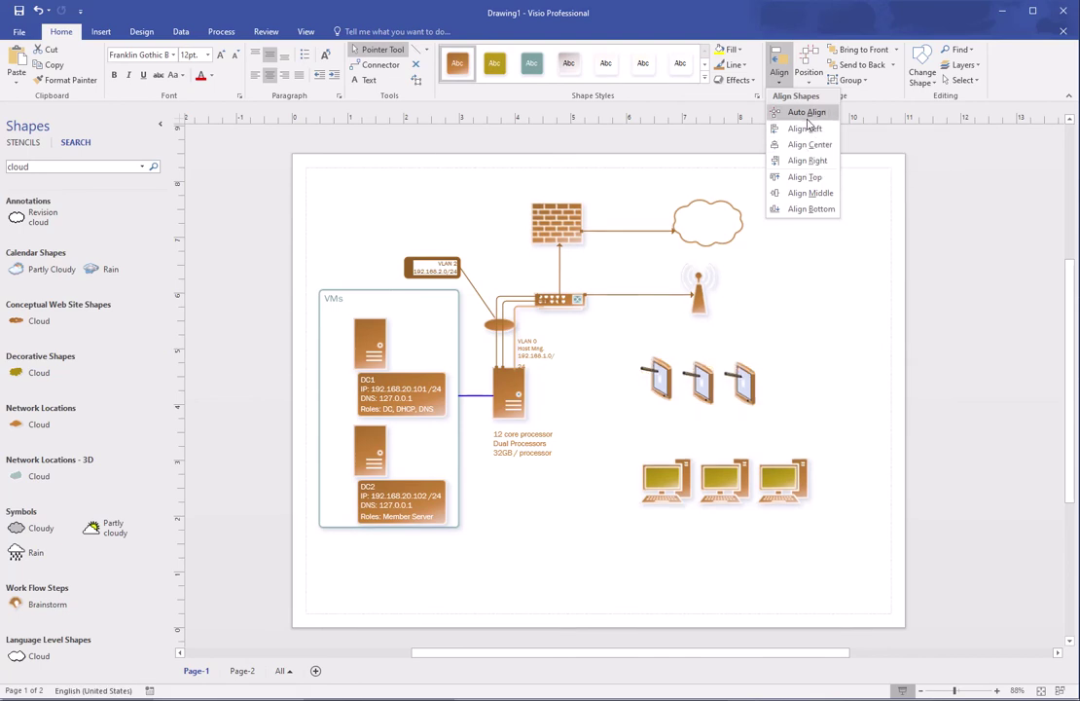
pyautogui.click(808, 115)
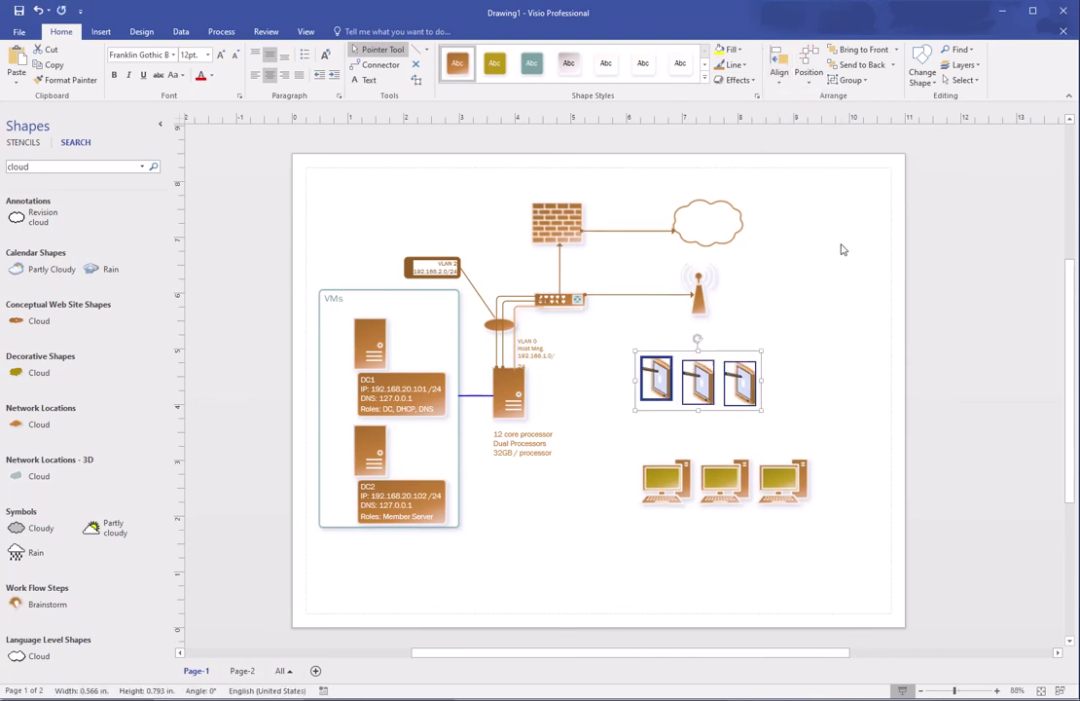
pyautogui.click(780, 66)
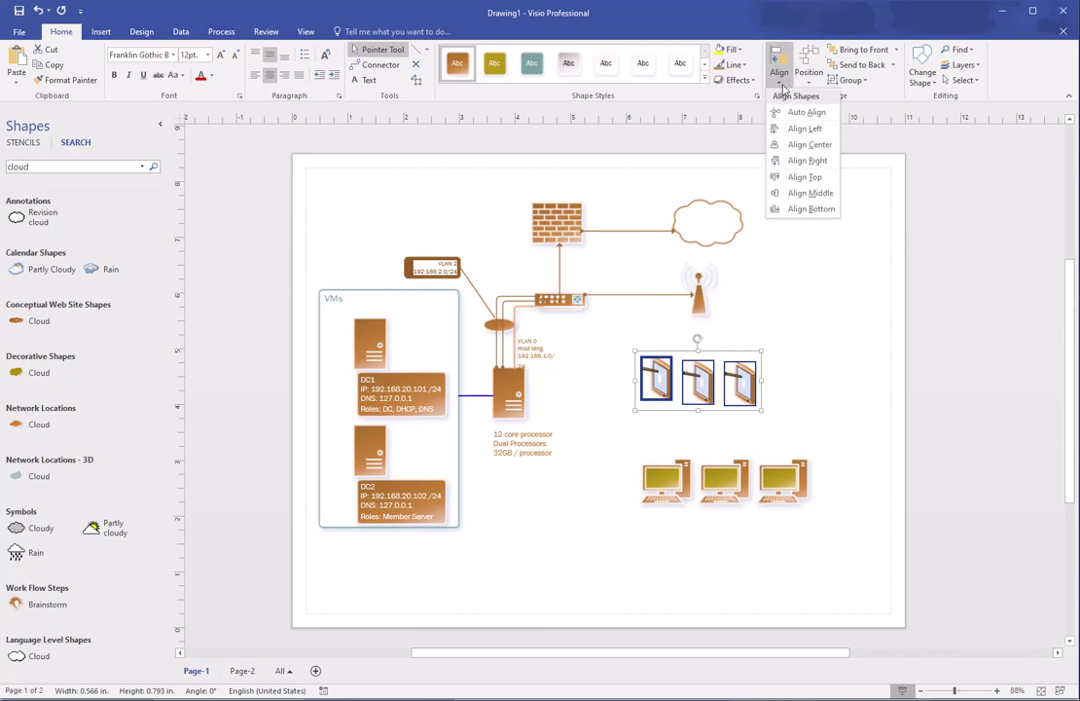
pyautogui.click(804, 179)
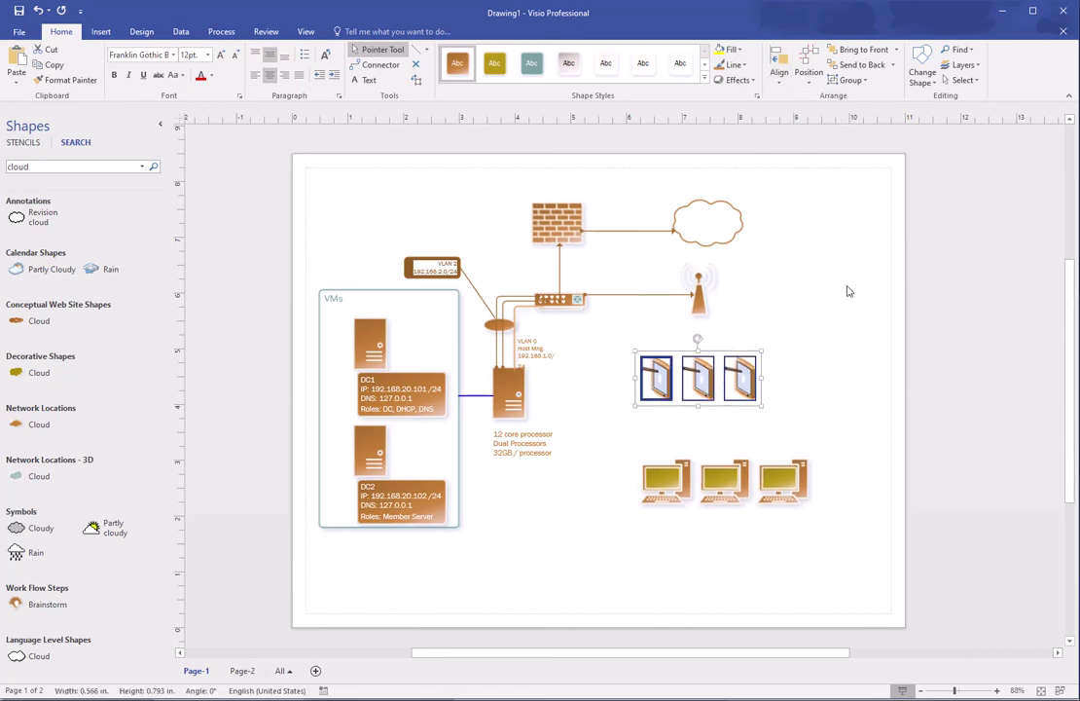
pyautogui.click(803, 373)
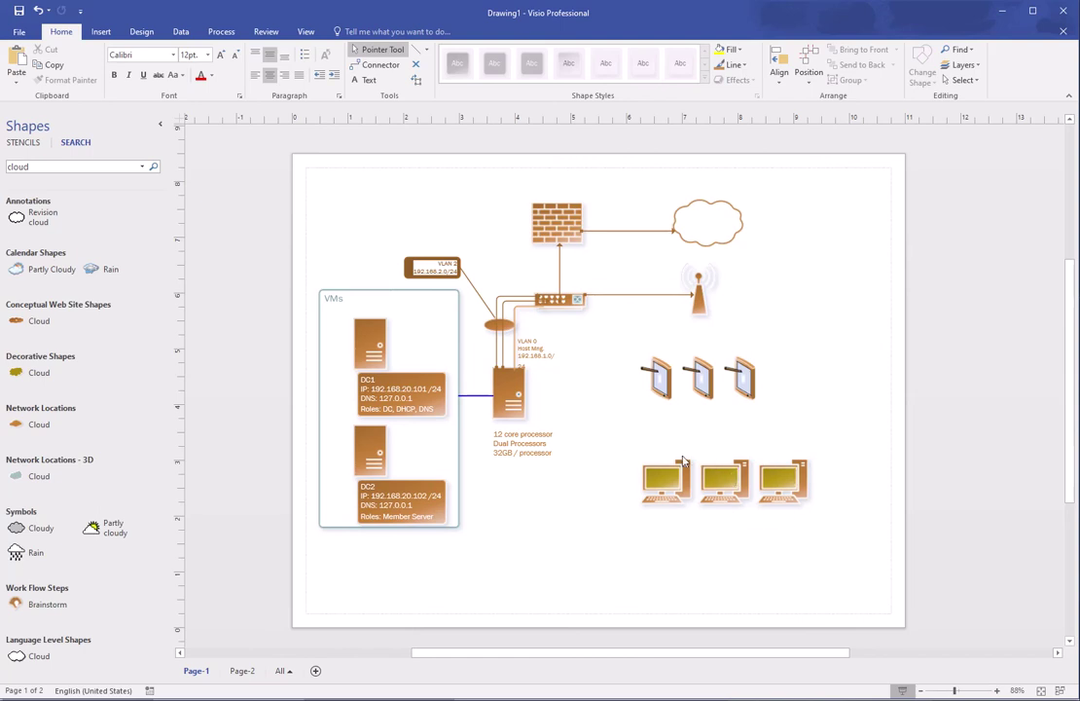
# Step: Enclose the three desktop computers in a new container
pyautogui.moveTo(626, 432); pyautogui.dragTo(873, 535)
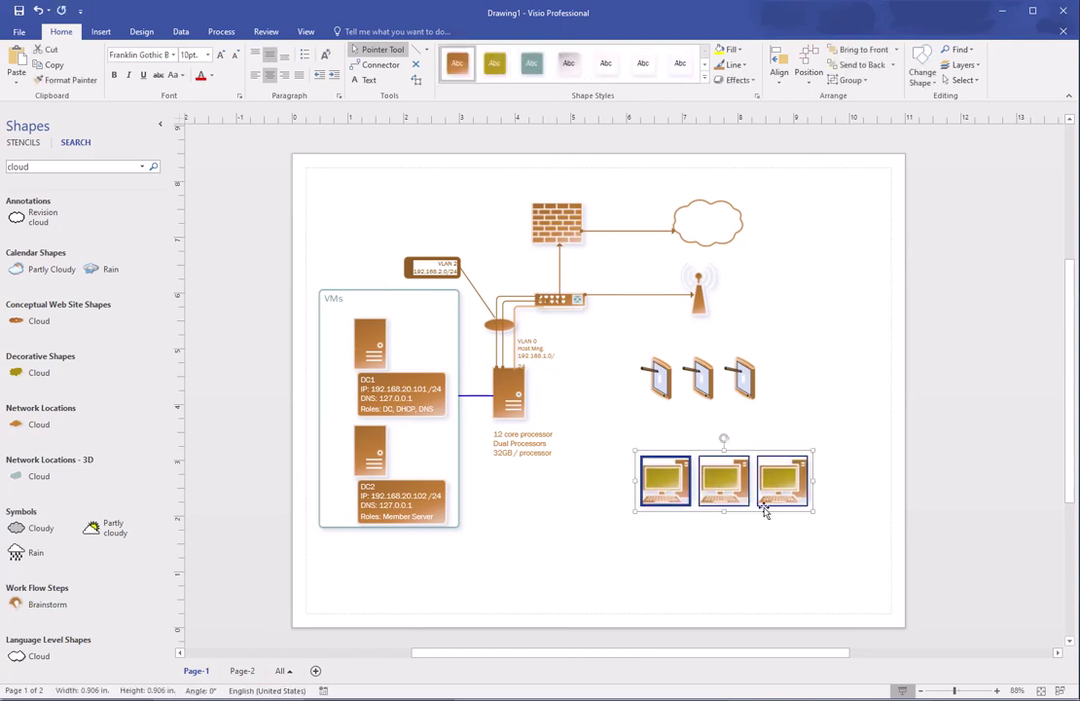
pyautogui.rightClick(817, 504)
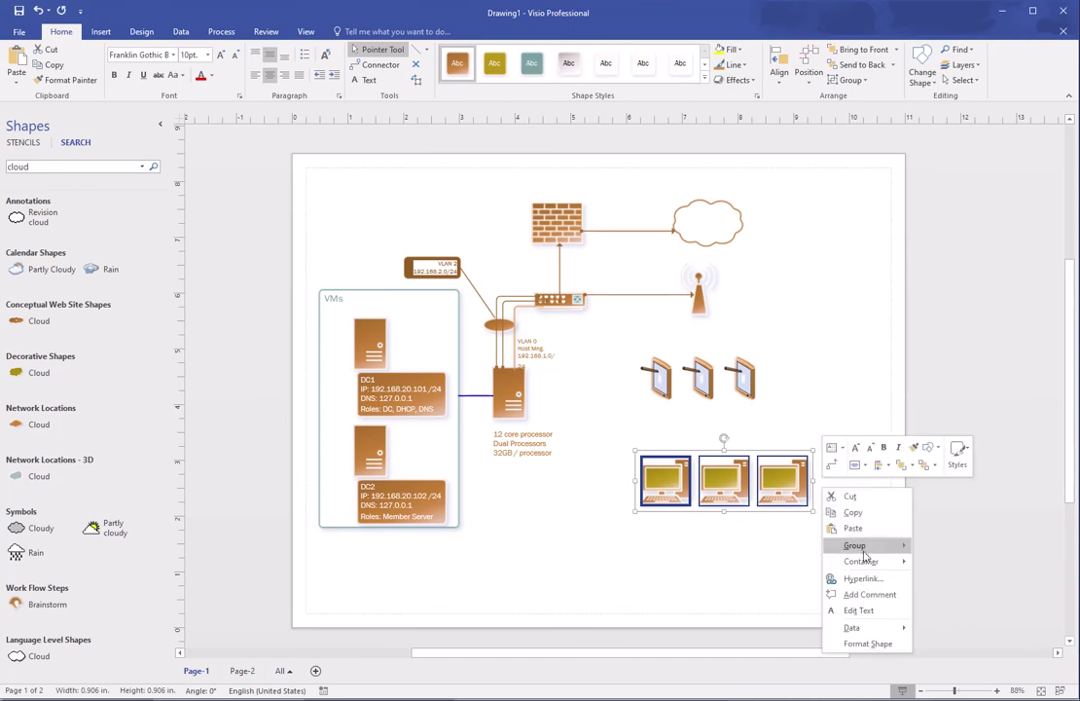
pyautogui.moveTo(879, 564)
pyautogui.click(944, 563)
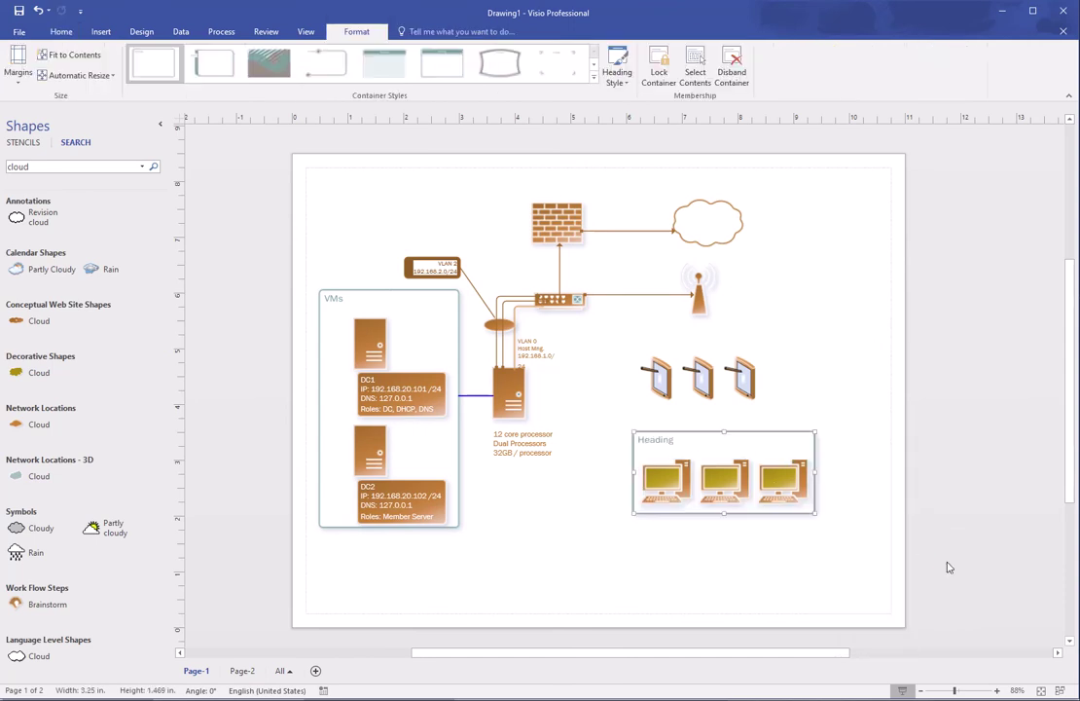
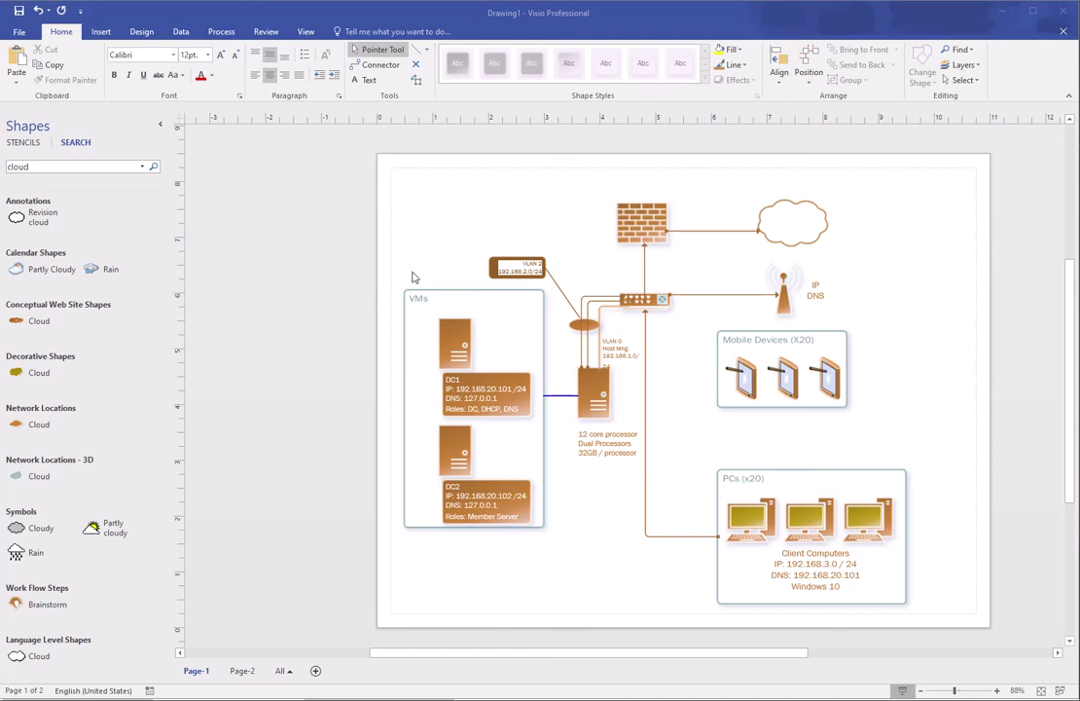
# Step: Add a border and title design with a striped title bar, date and page number to the diagram page
pyautogui.click(142, 33)
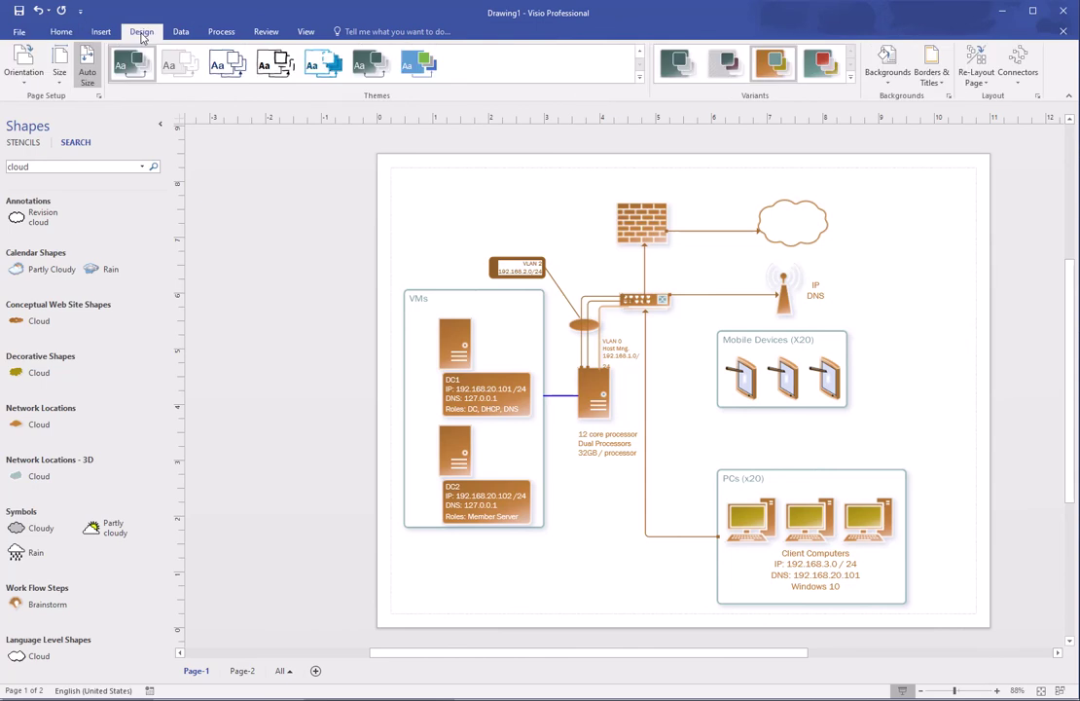
pyautogui.click(932, 78)
pyautogui.click(1030, 235)
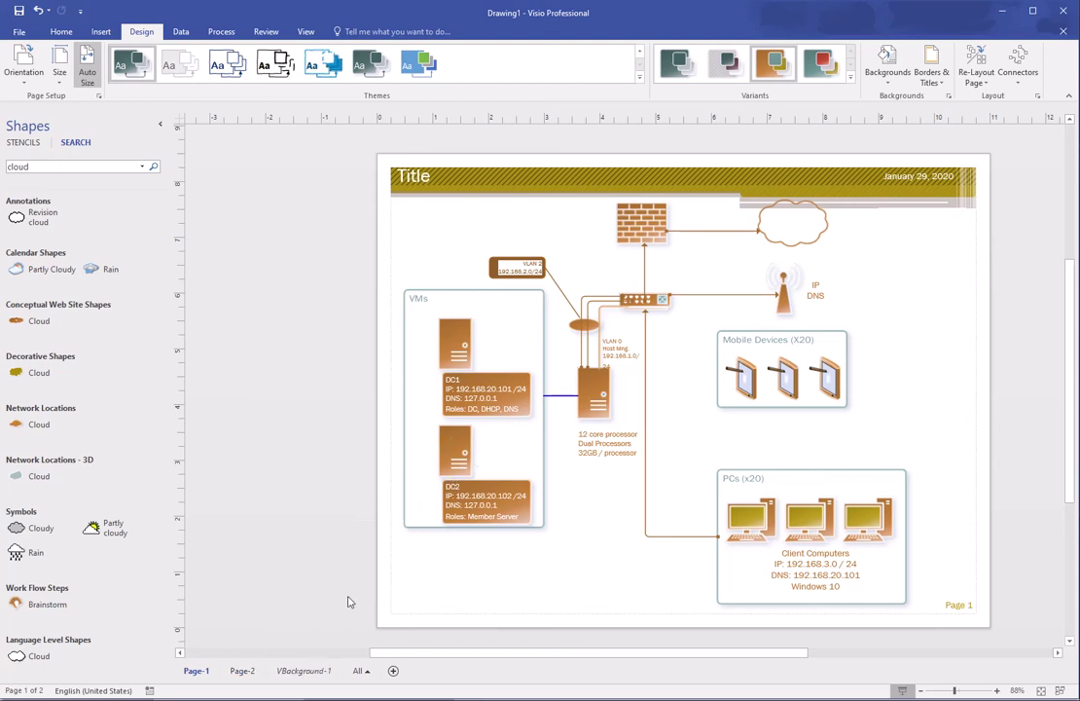
# Step: Replace the title text on the VBackground-1 page with the author's name and return to Page-1
pyautogui.click(304, 670)
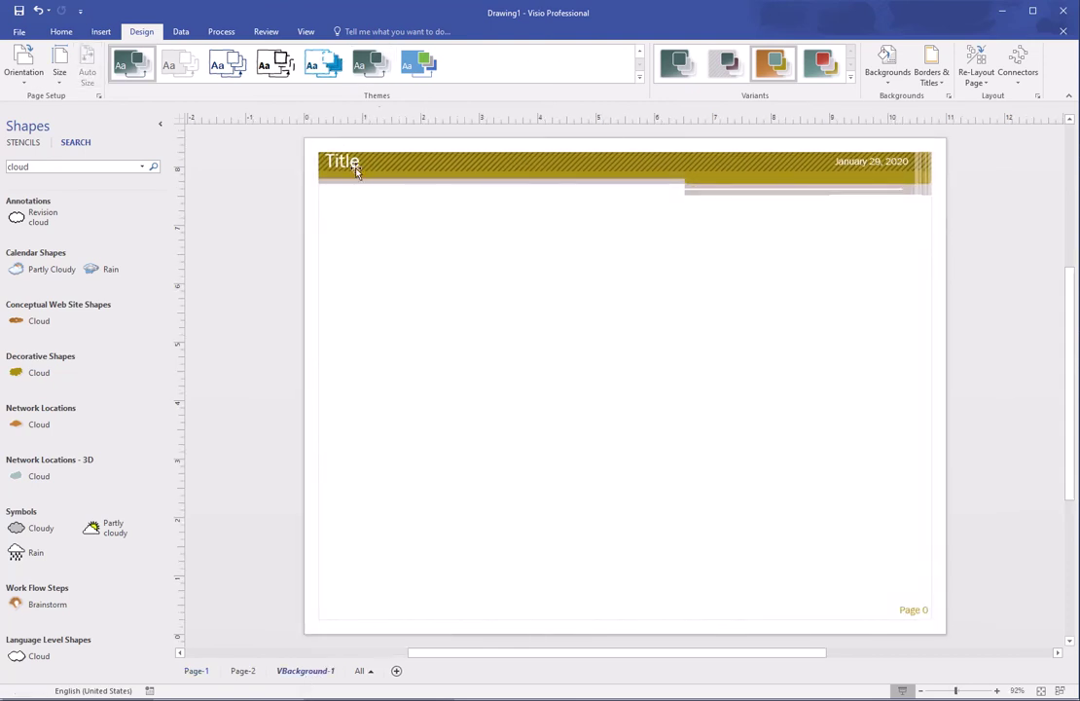
pyautogui.doubleClick(357, 167)
pyautogui.press('BackSpace')
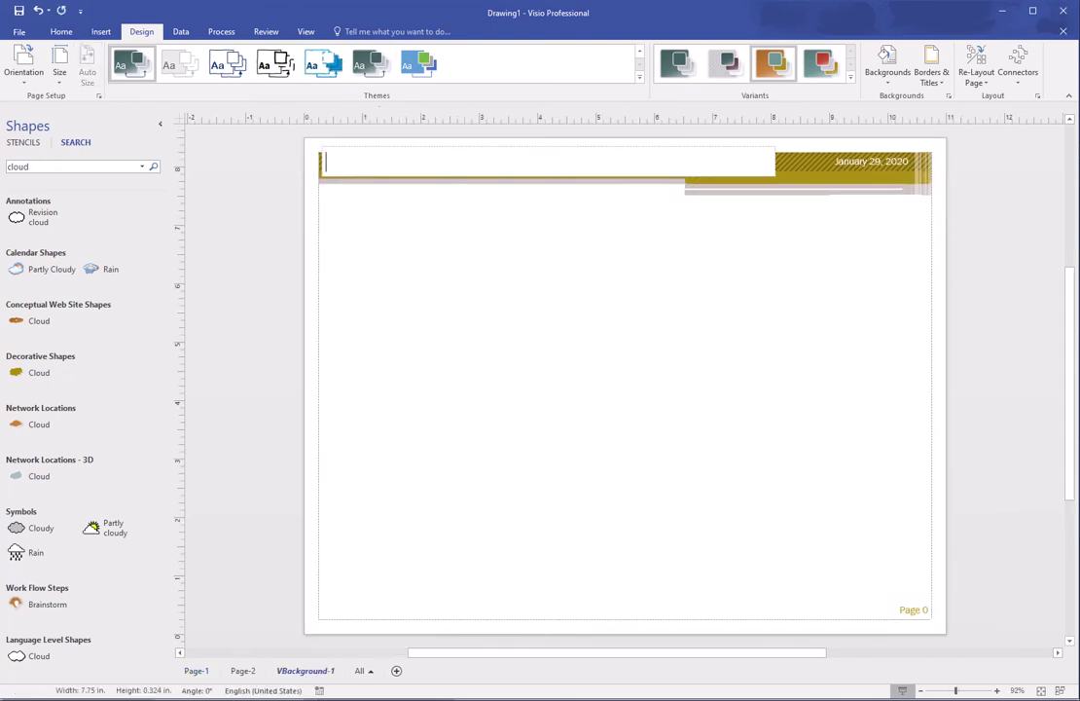
pyautogui.write('Pat Federt')
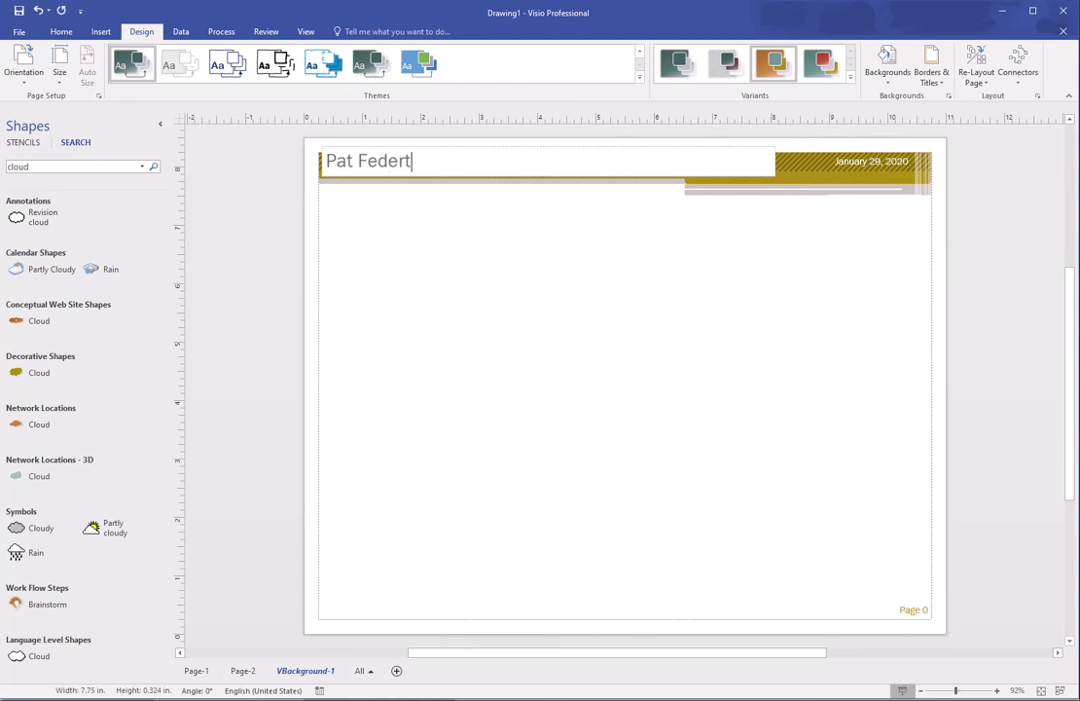
pyautogui.click(572, 240)
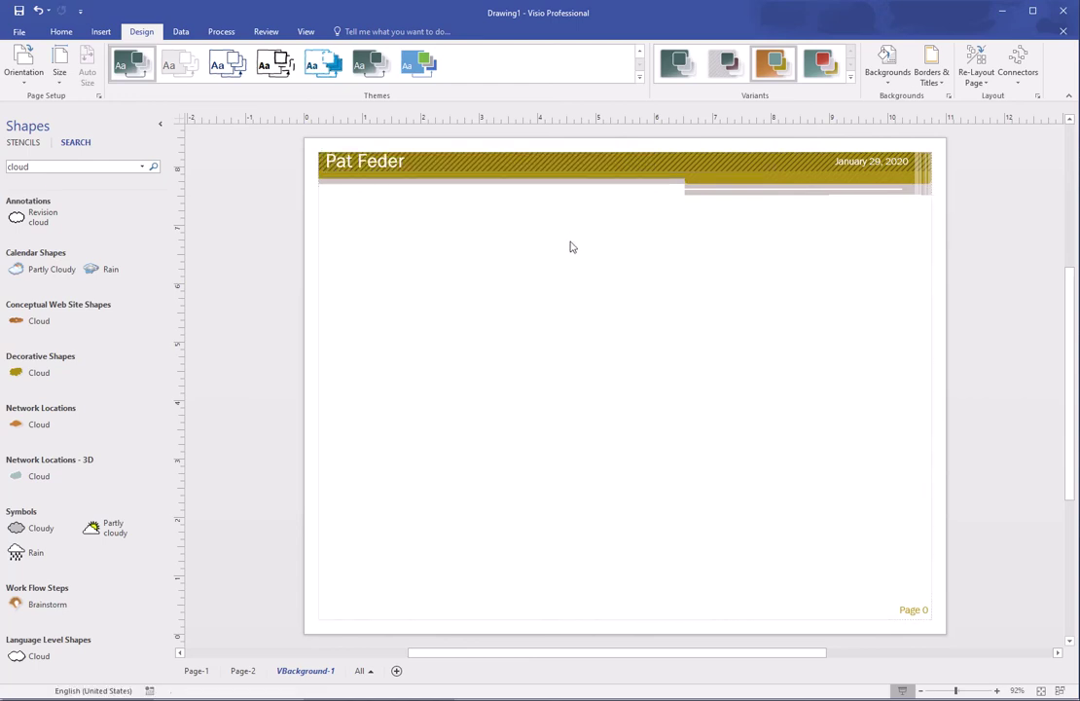
pyautogui.click(200, 671)
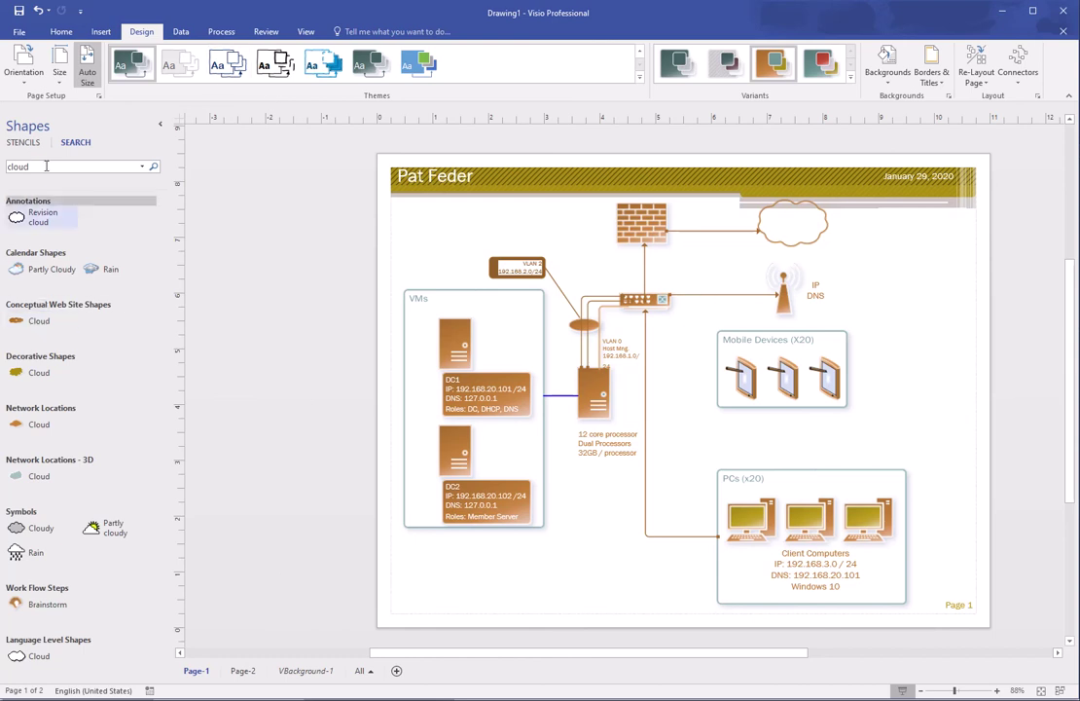
# Step: Copy the entire network diagram on Page-1 and switch to the Cap Stone Project v 4.7.1 document in Google Docs
pyautogui.click(61, 33)
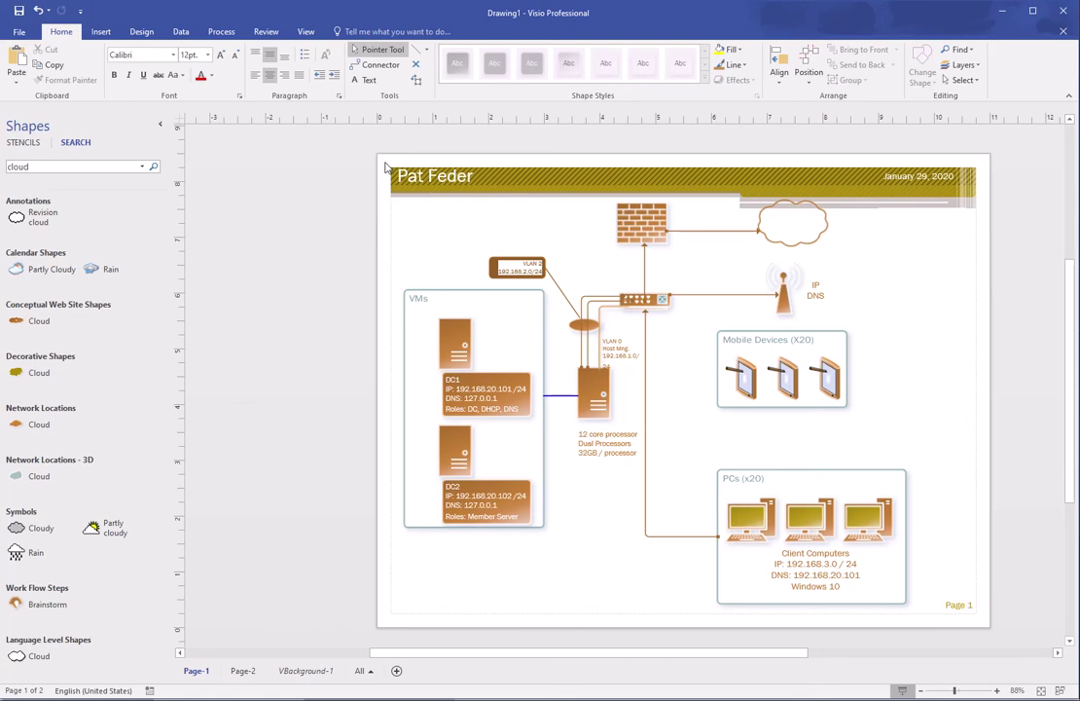
pyautogui.moveTo(337, 170); pyautogui.dragTo(823, 547)
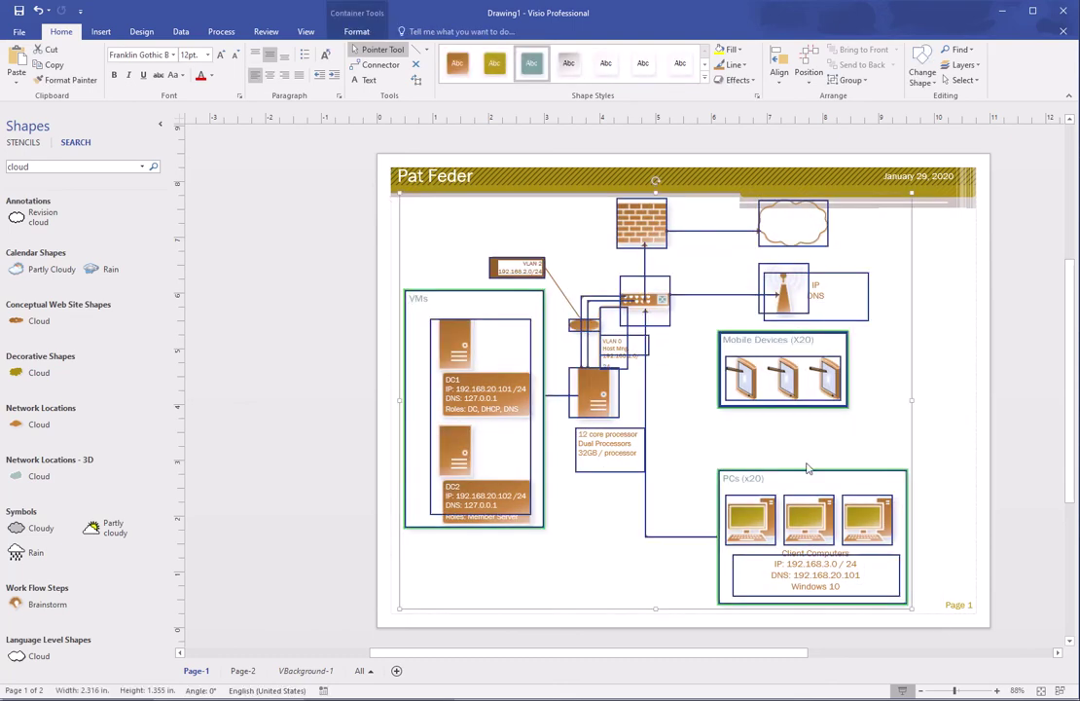
pyautogui.rightClick(637, 199)
pyautogui.press('Escape')
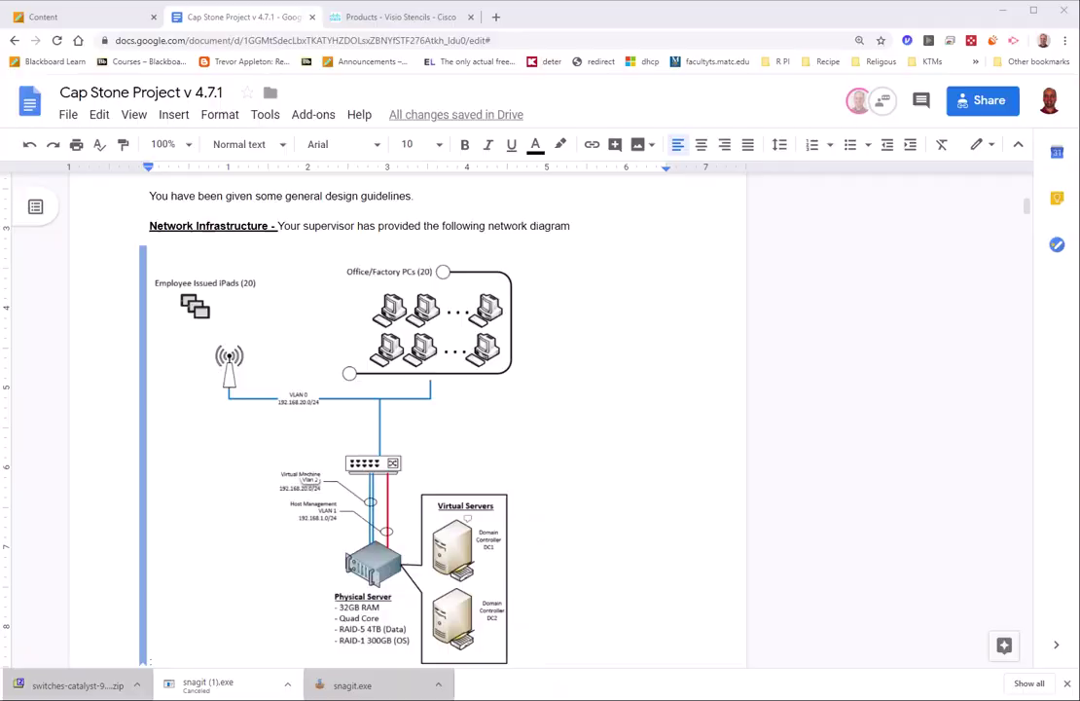
pyautogui.hotkey('alt', 'Tab')
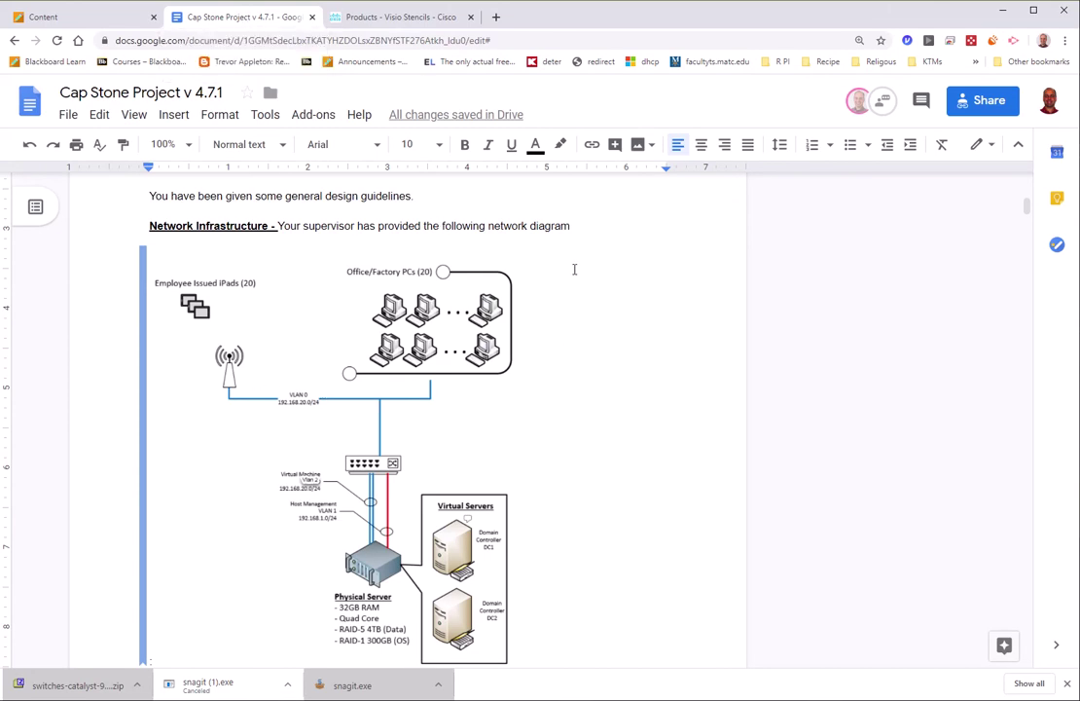
# Step: Try pasting the copied diagram on a new line under the Scenario heading, and undo the paste
pyautogui.scroll(3, 538, 292)
pyautogui.scroll(4, 480, 298)
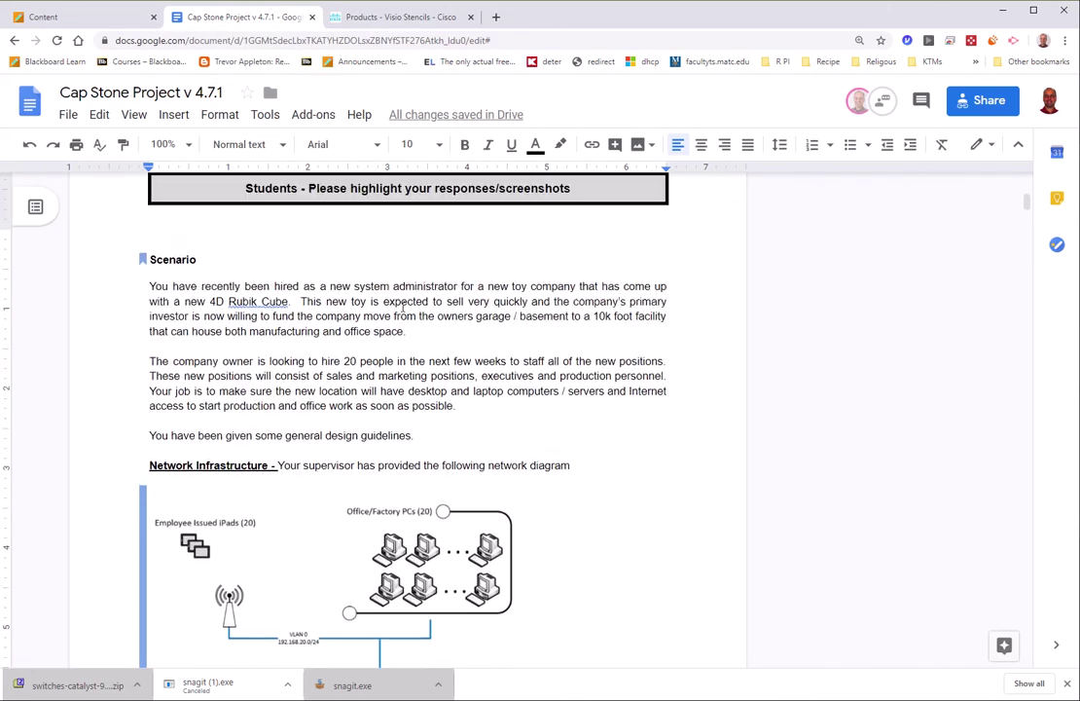
pyautogui.click(149, 379)
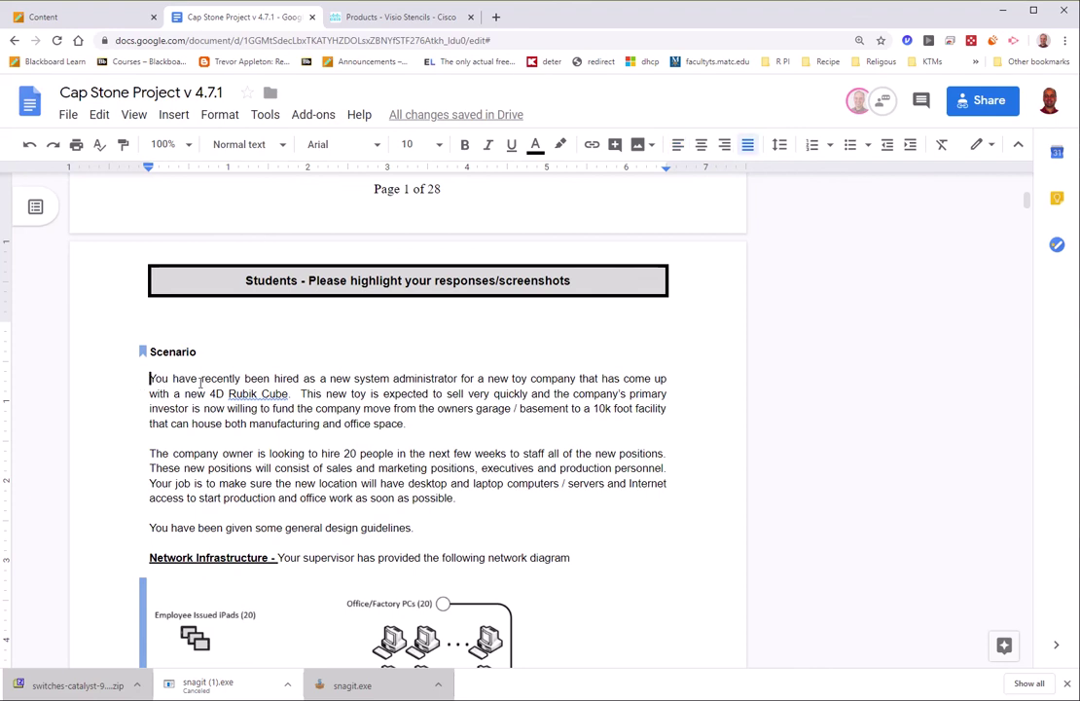
pyautogui.press('Return')
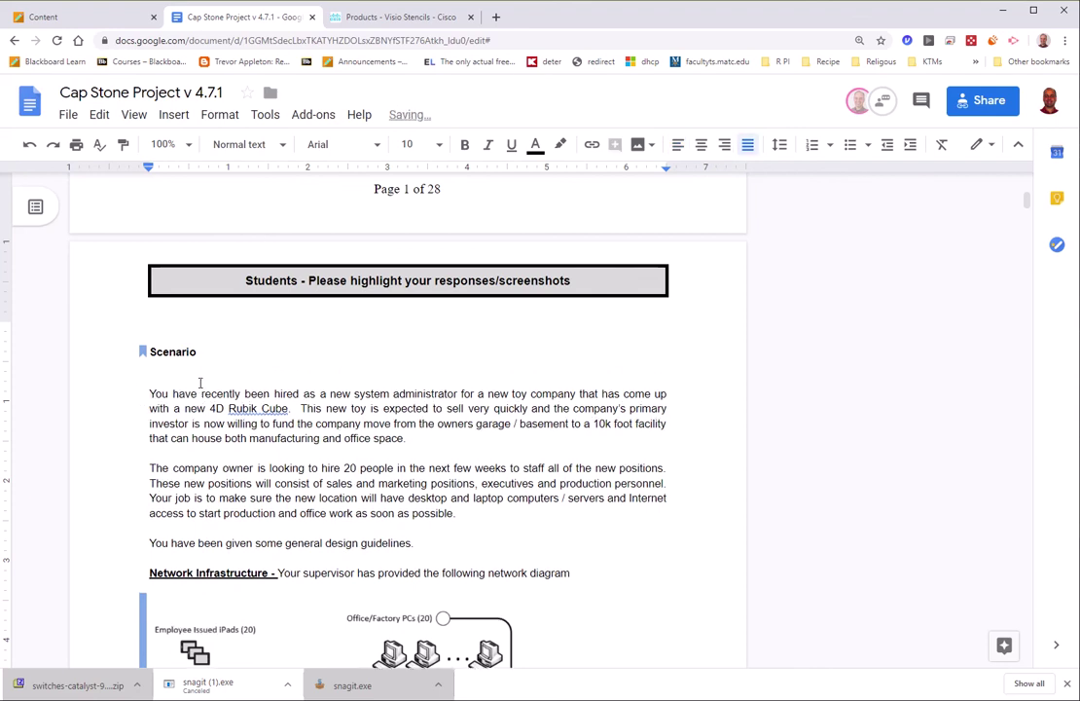
pyautogui.hotkey('ctrl', 'v')
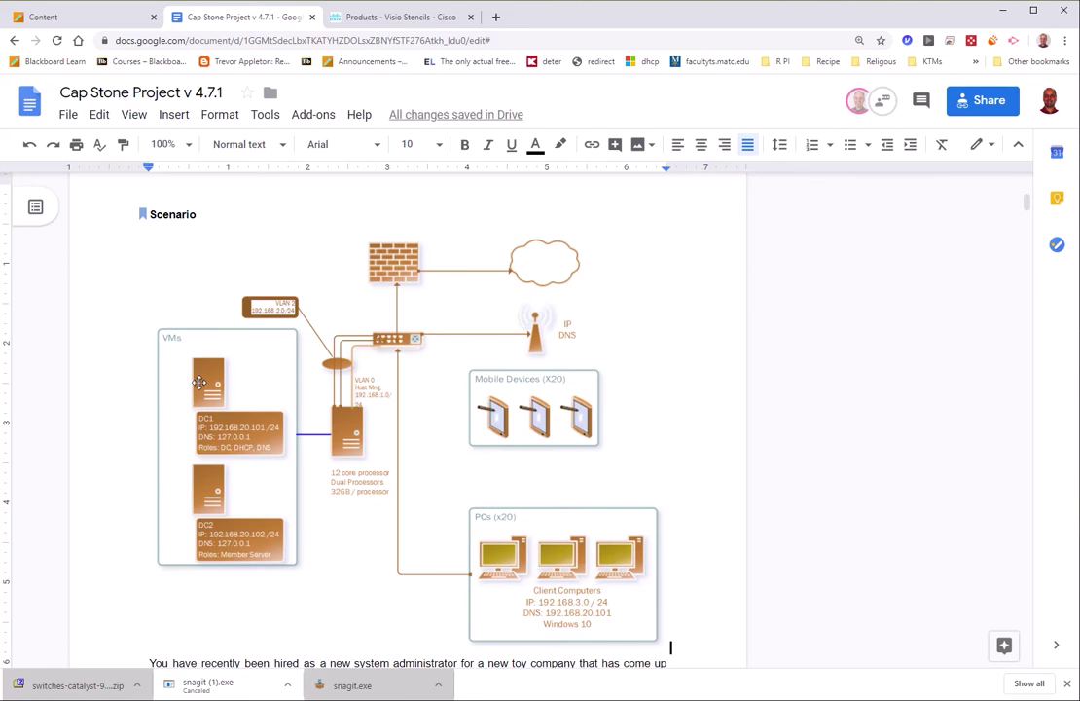
pyautogui.hotkey('ctrl', 'z')
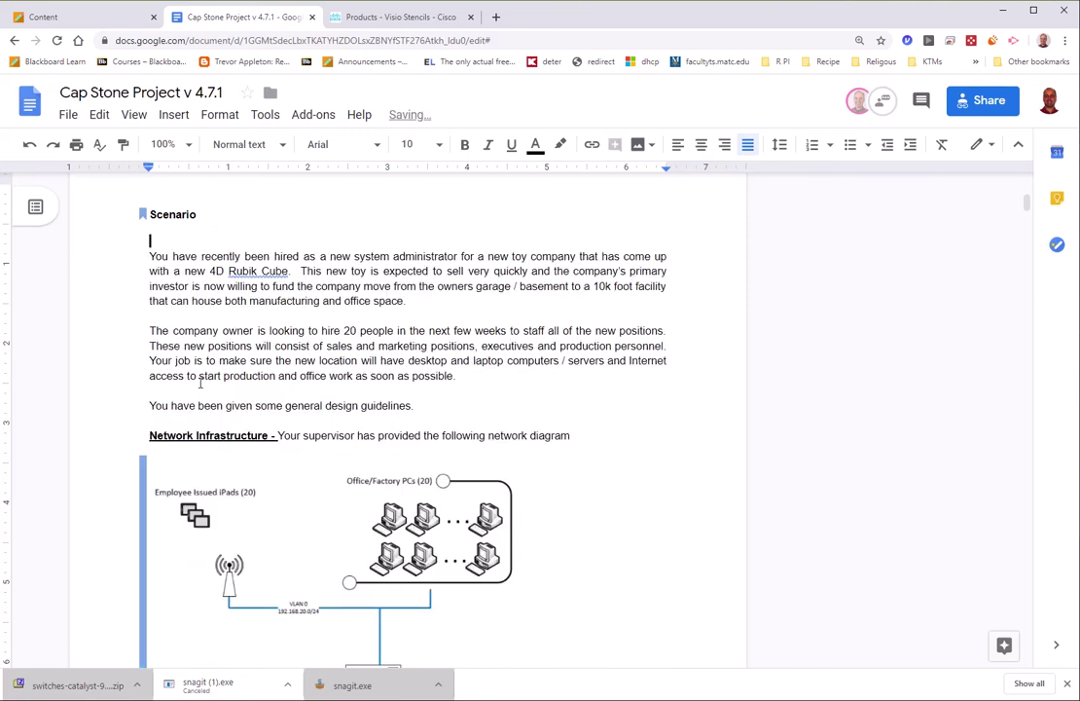
# Step: Review the Cap Stone Project document's network diagram requirements, the placeholder for the diagram and the sample diagram submitted by a previous student
pyautogui.scroll(-20, 200, 382)
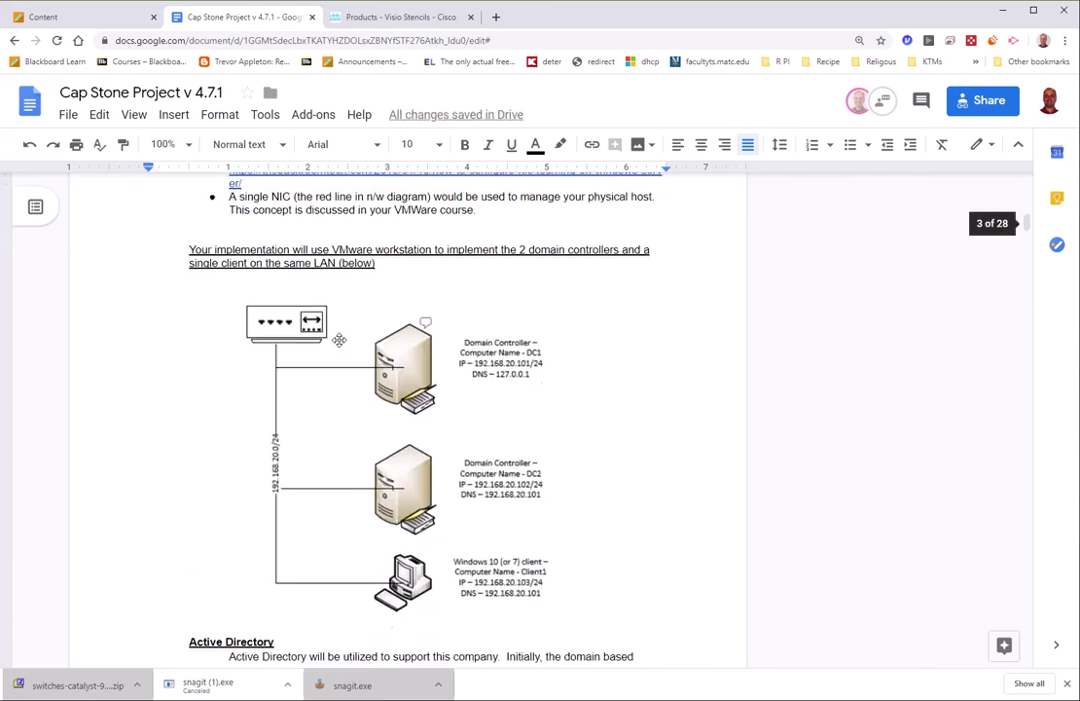
pyautogui.scroll(-15, 339, 342)
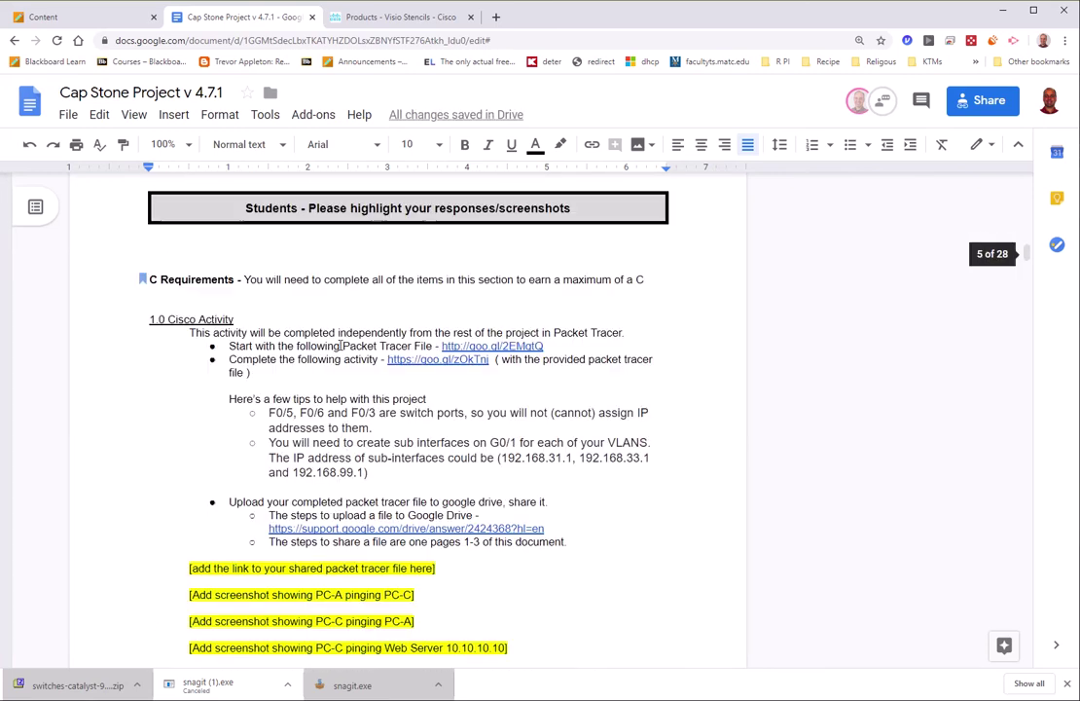
pyautogui.scroll(-7, 351, 365)
pyautogui.scroll(2, 355, 373)
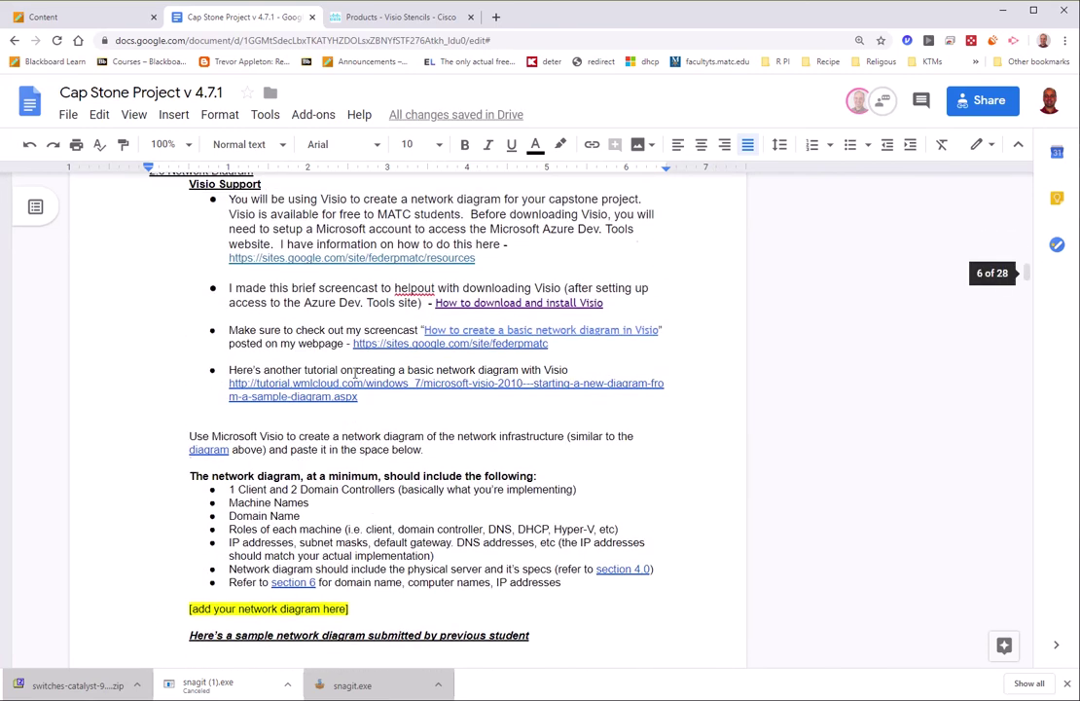
pyautogui.scroll(-5, 355, 373)
pyautogui.scroll(-8, 378, 434)
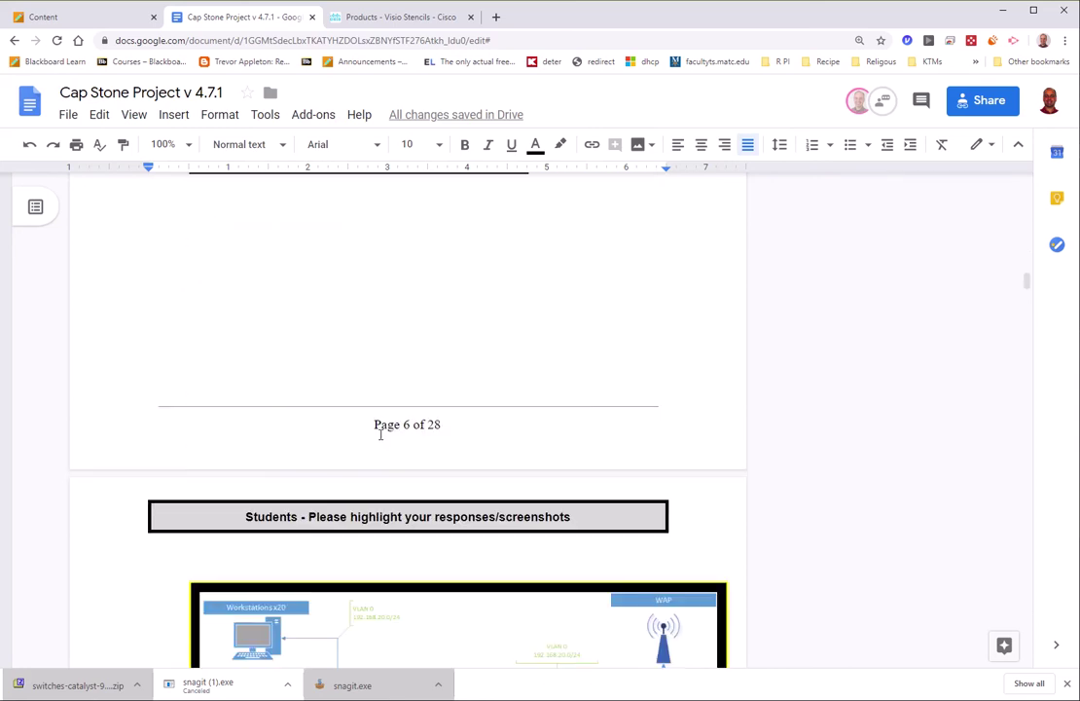
pyautogui.scroll(-2, 433, 399)
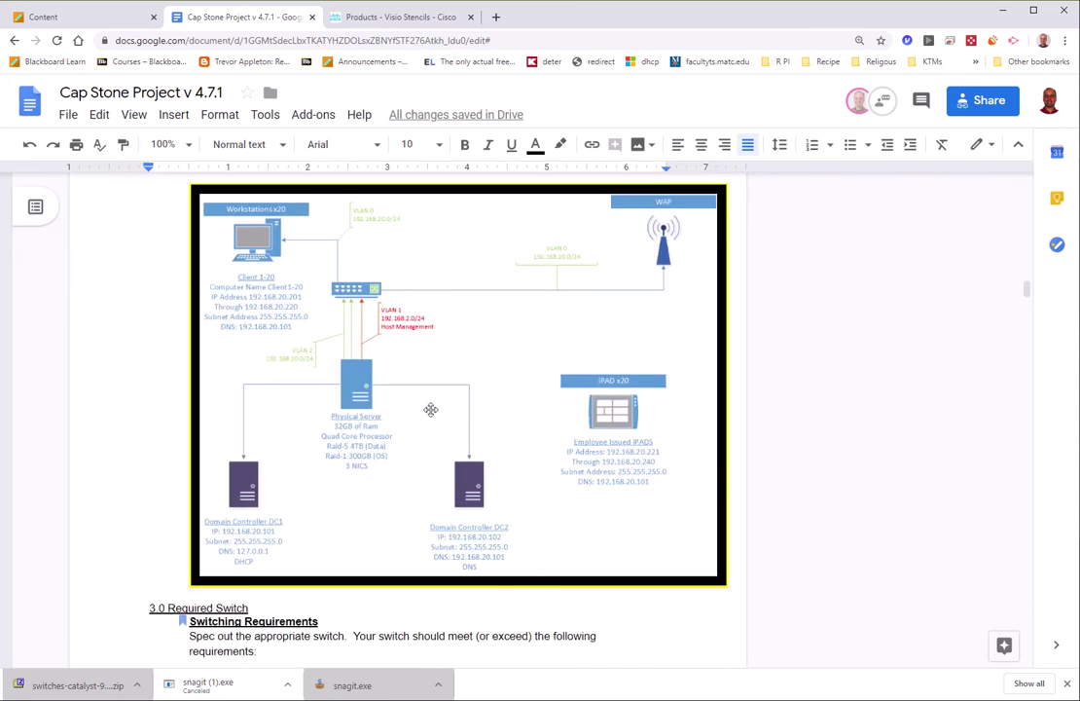
pyautogui.scroll(13, 431, 409)
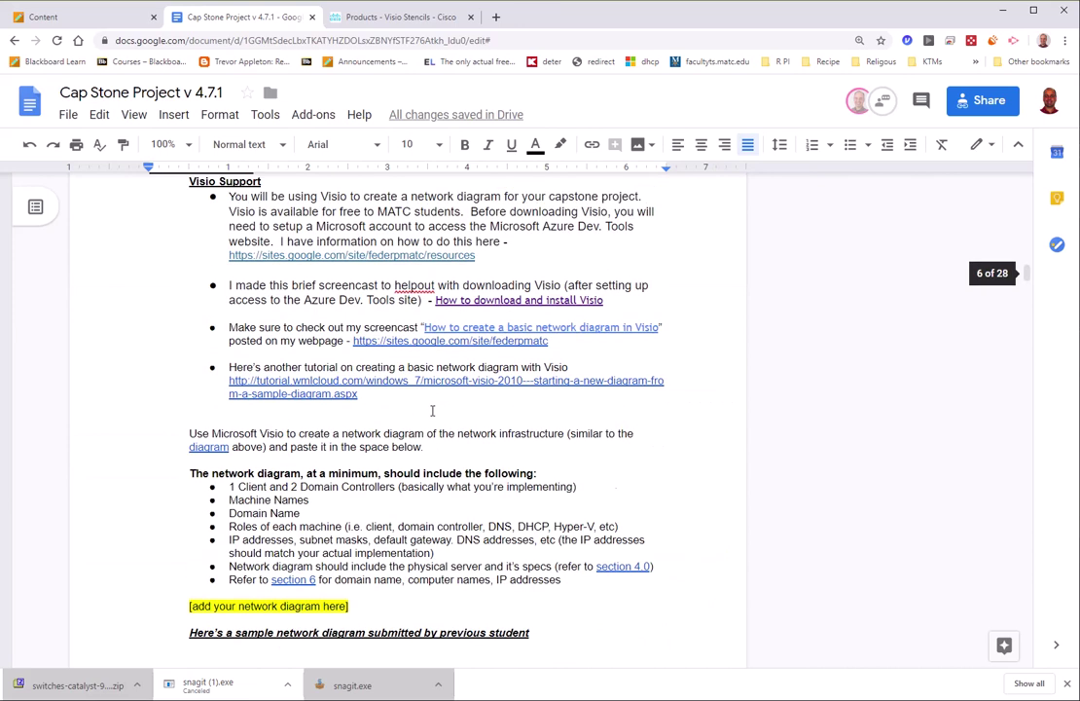
pyautogui.scroll(3, 432, 410)
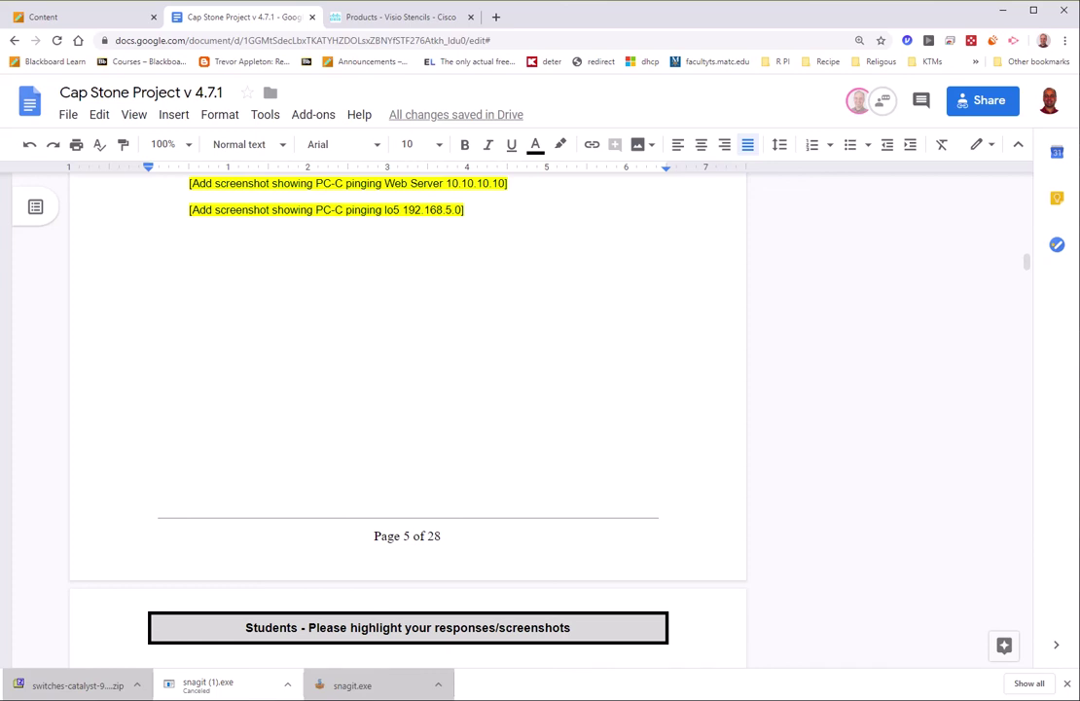
# Step: Switch to Visio and save the diagram in the Documents folder as Drawing1.png, using Portable Network Graphics format and the default output options
pyautogui.hotkey('alt', 'Tab')
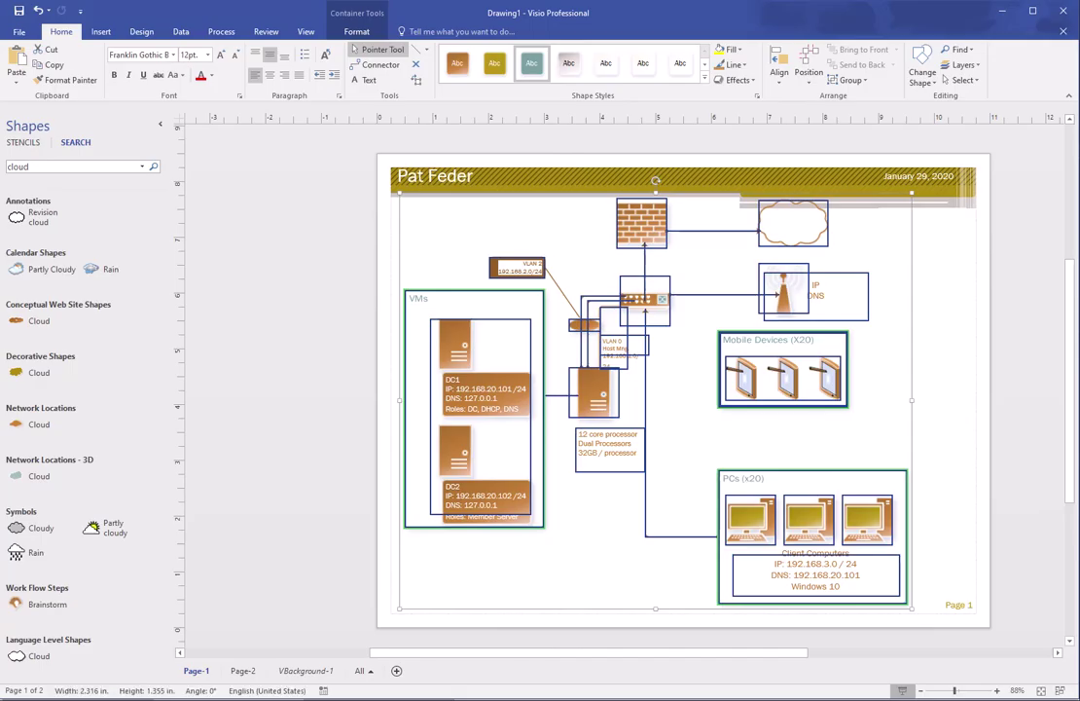
pyautogui.click(21, 33)
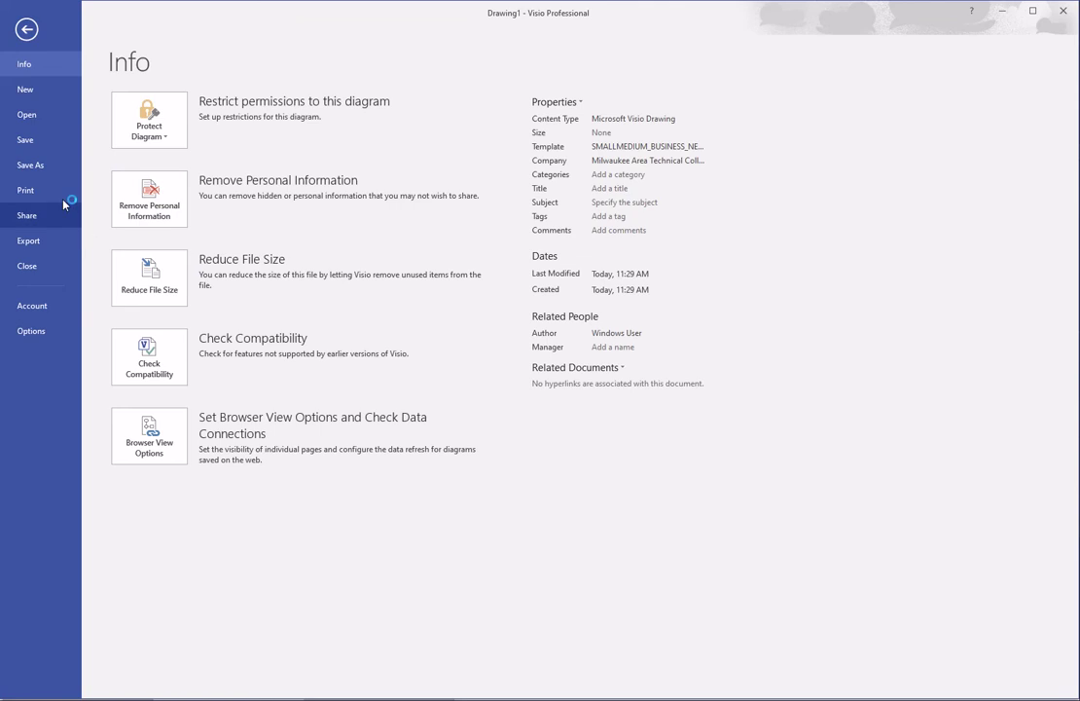
pyautogui.click(30, 165)
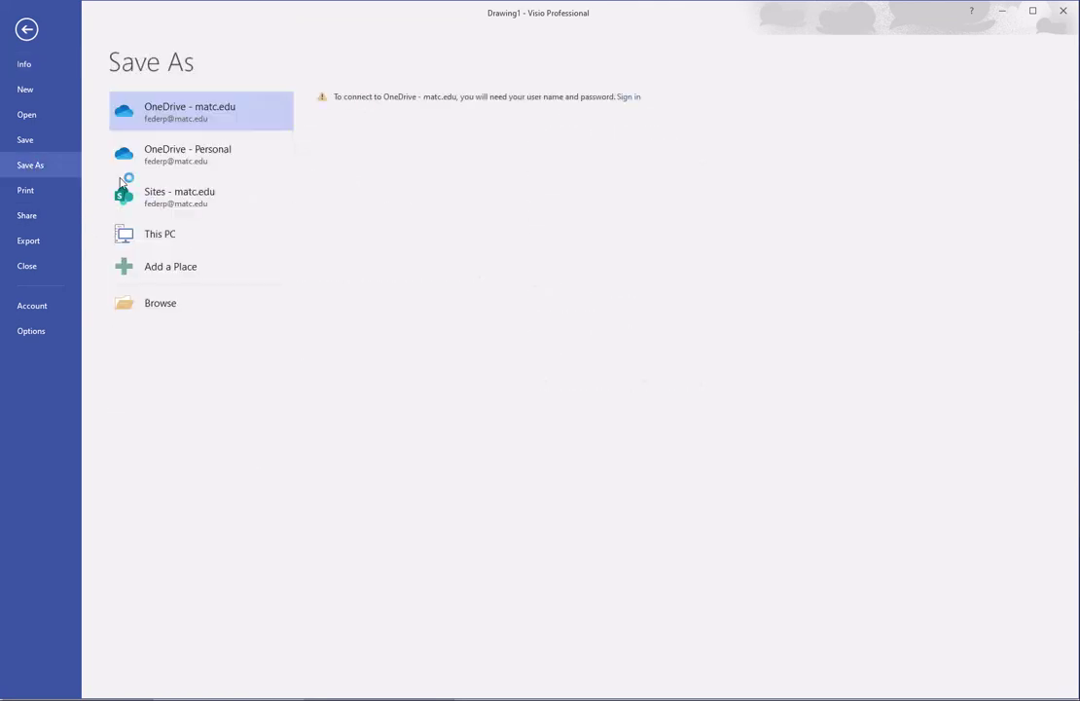
pyautogui.click(185, 242)
pyautogui.click(381, 109)
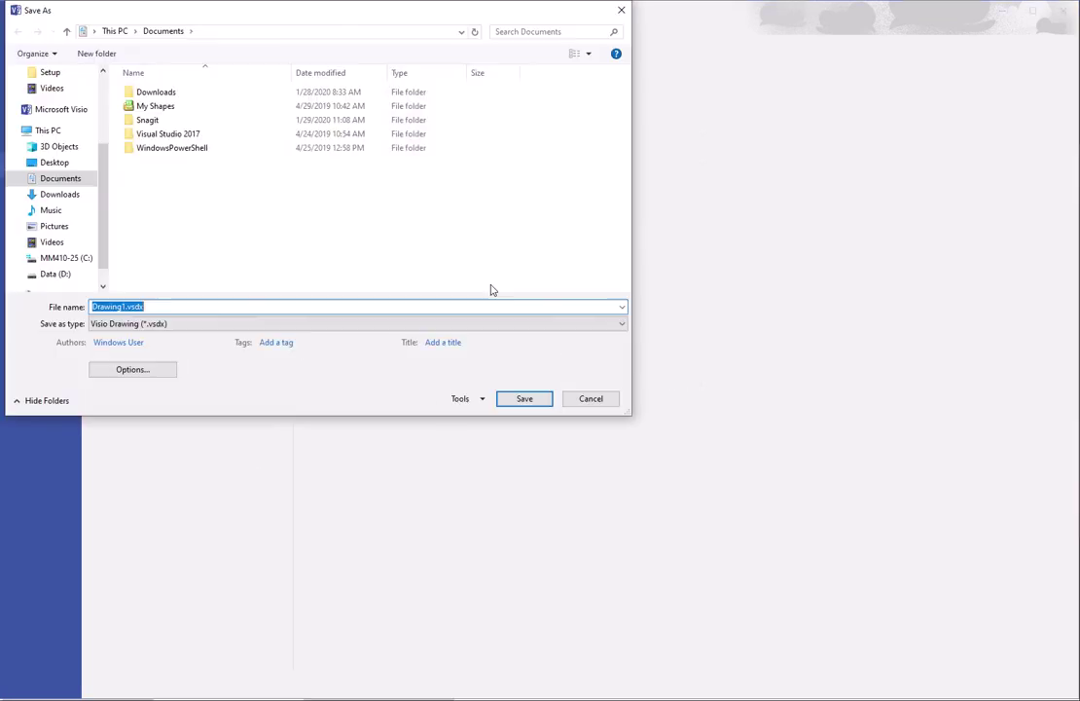
pyautogui.click(204, 326)
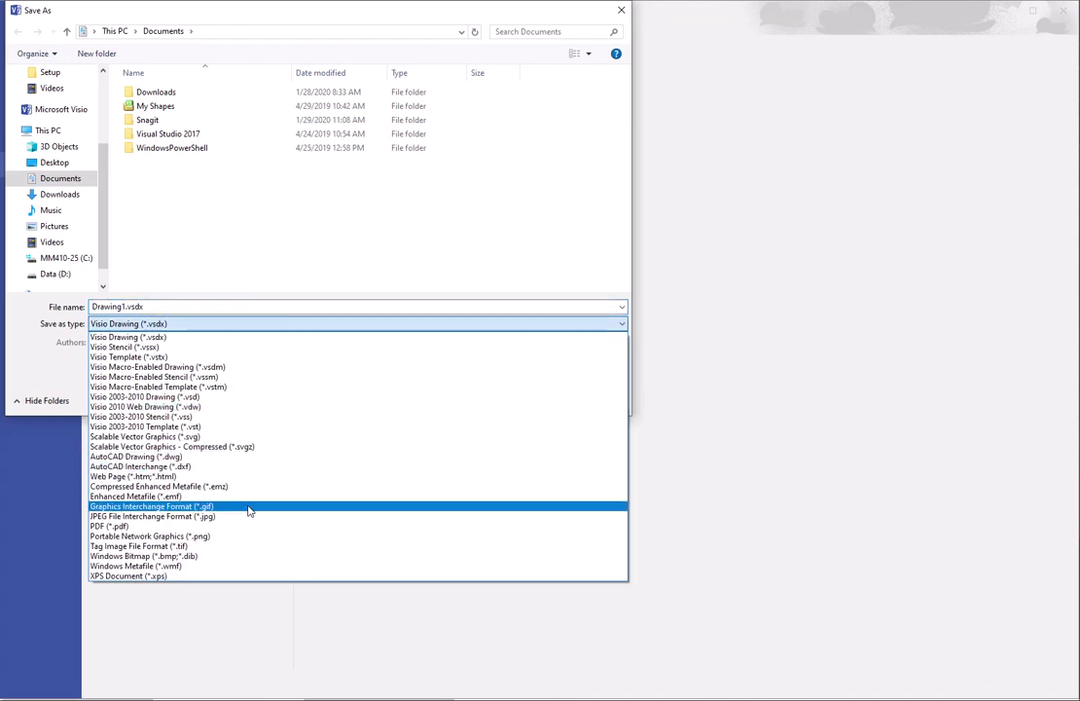
pyautogui.click(207, 507)
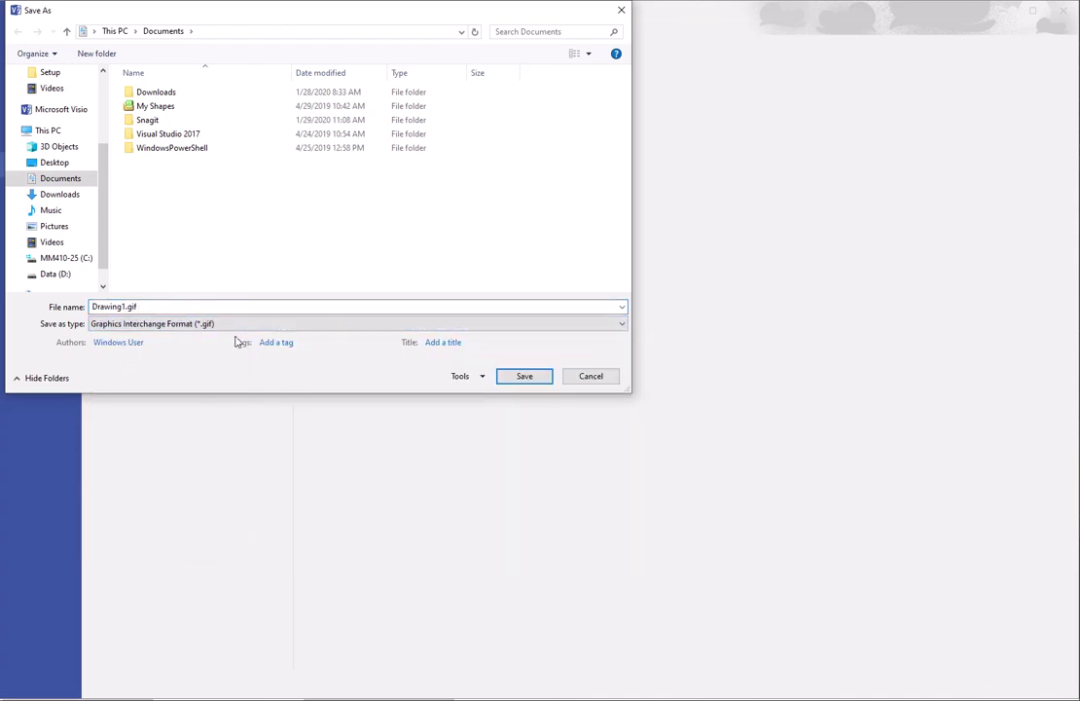
pyautogui.click(244, 327)
pyautogui.click(233, 533)
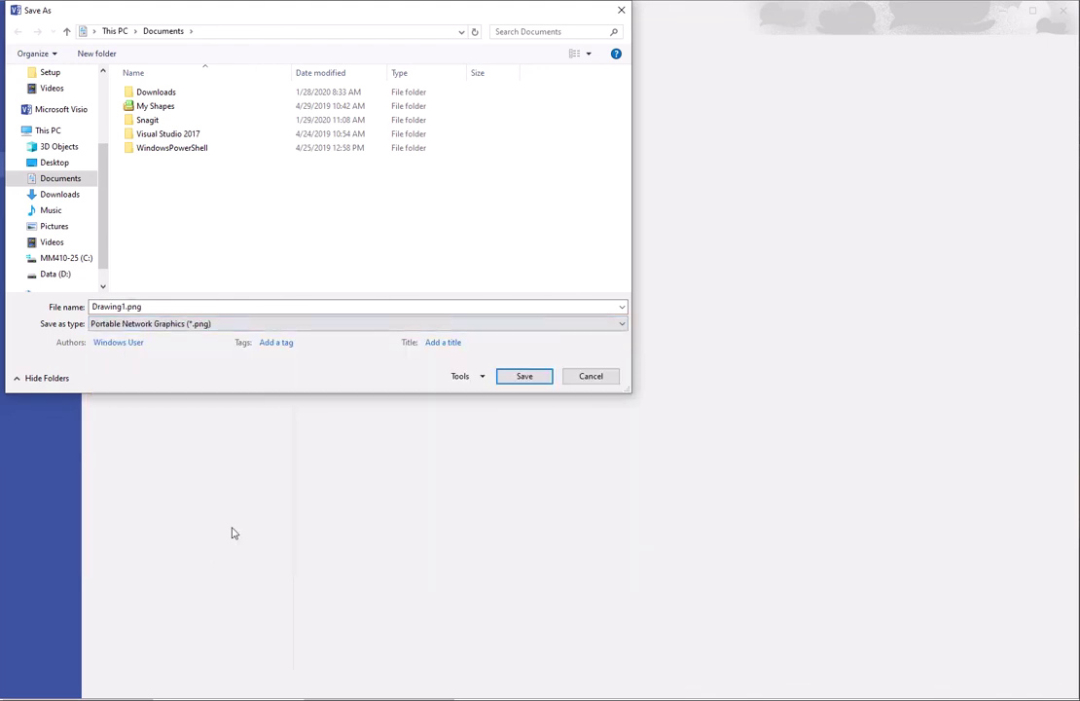
pyautogui.click(522, 376)
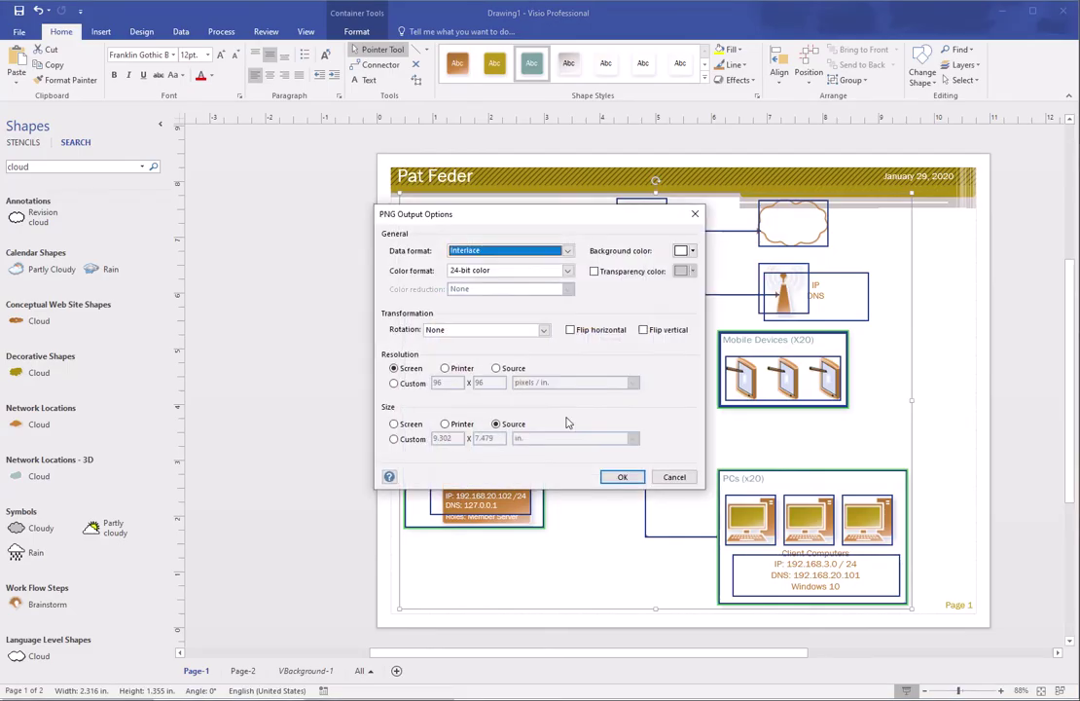
pyautogui.click(624, 478)
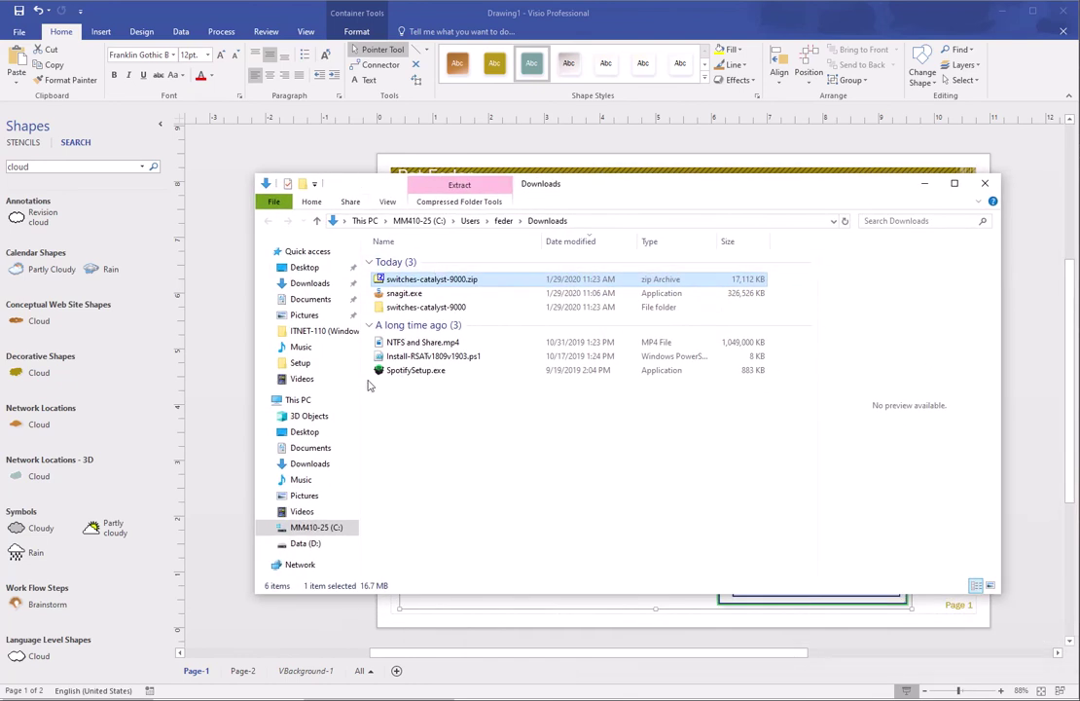
# Step: Open Drawing1.png from the Documents folder in Paint 3D to check the export, close both windows and deselect the shapes in Visio
pyautogui.click(322, 449)
pyautogui.click(423, 330)
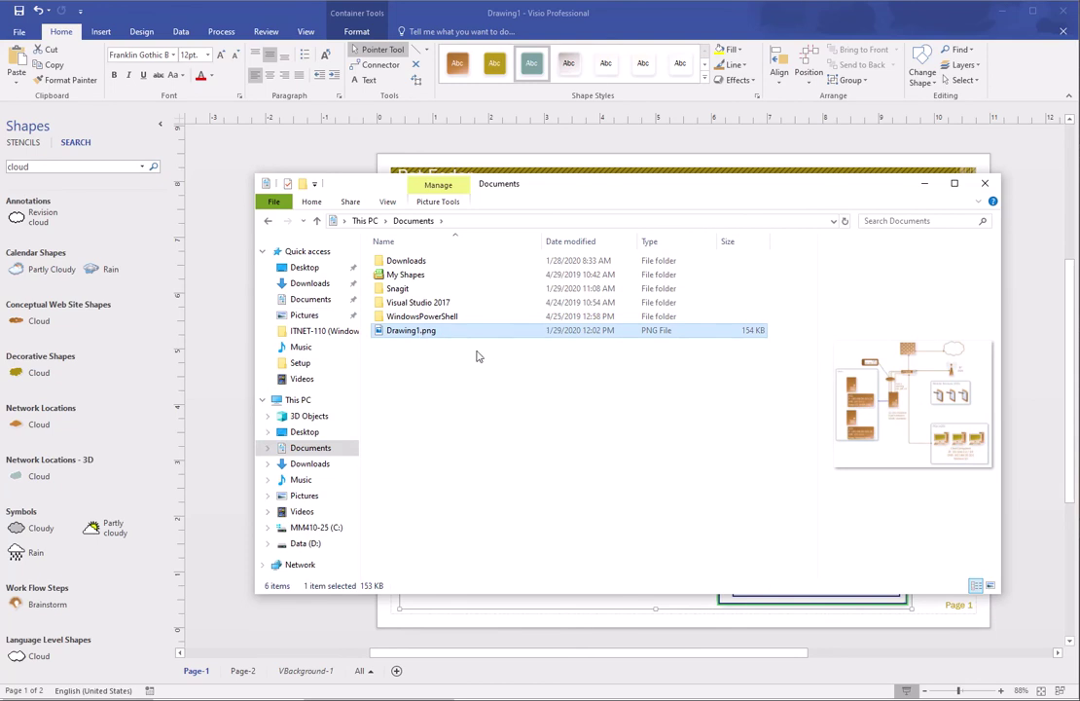
pyautogui.doubleClick(411, 331)
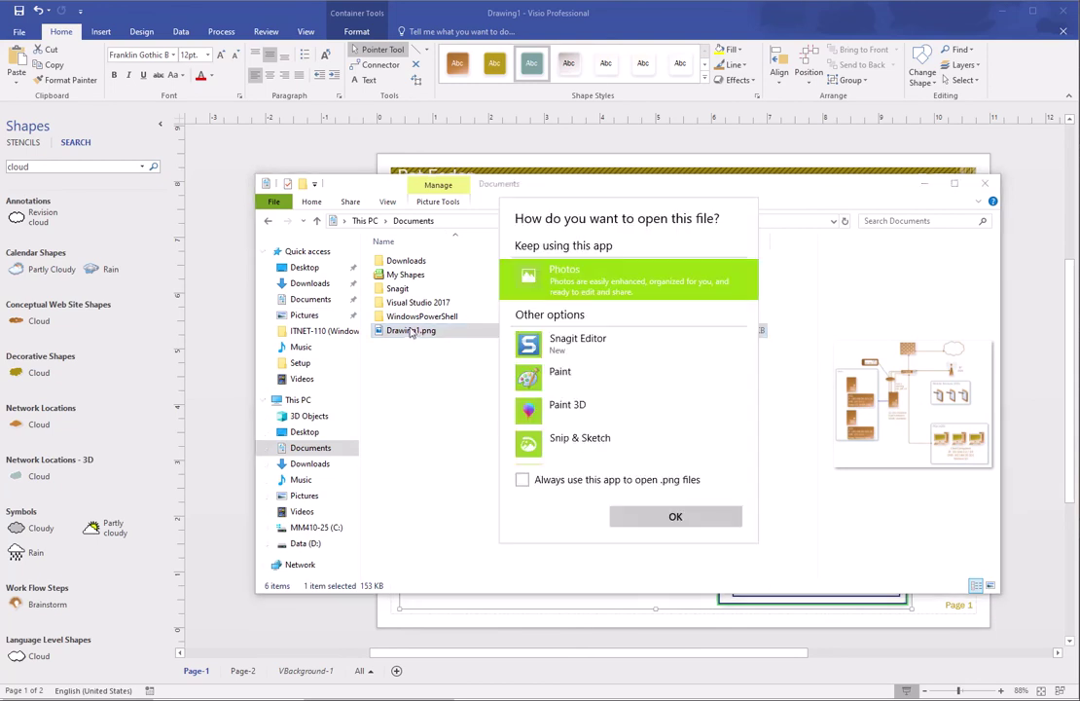
pyautogui.click(578, 413)
pyautogui.click(675, 518)
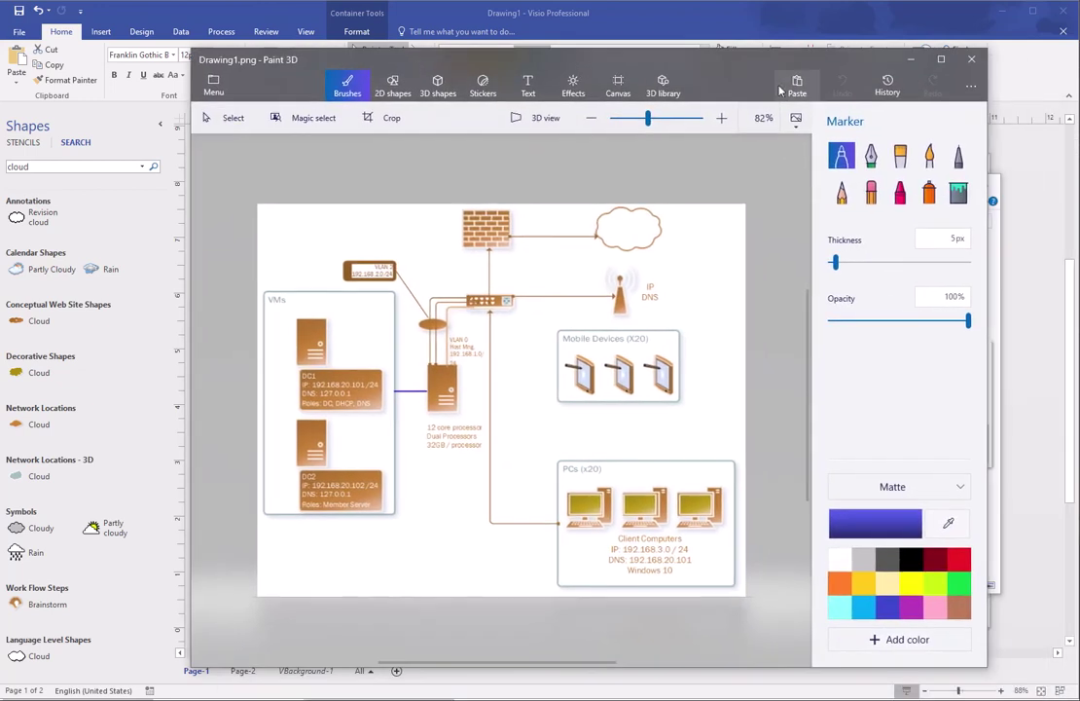
pyautogui.click(969, 62)
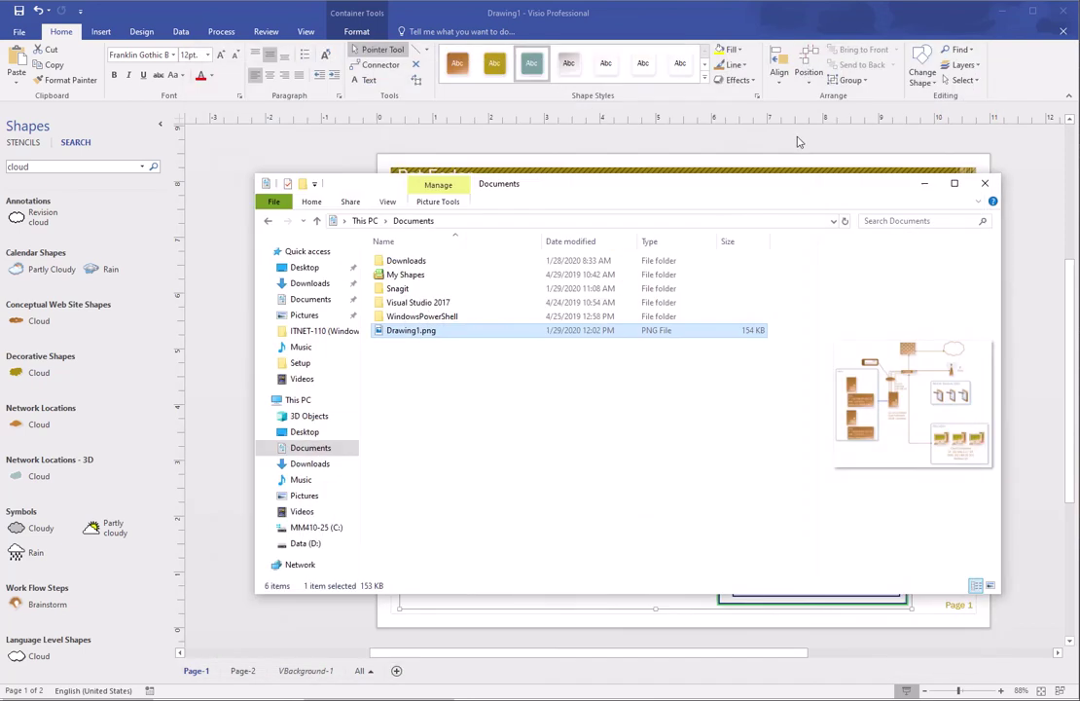
pyautogui.click(985, 183)
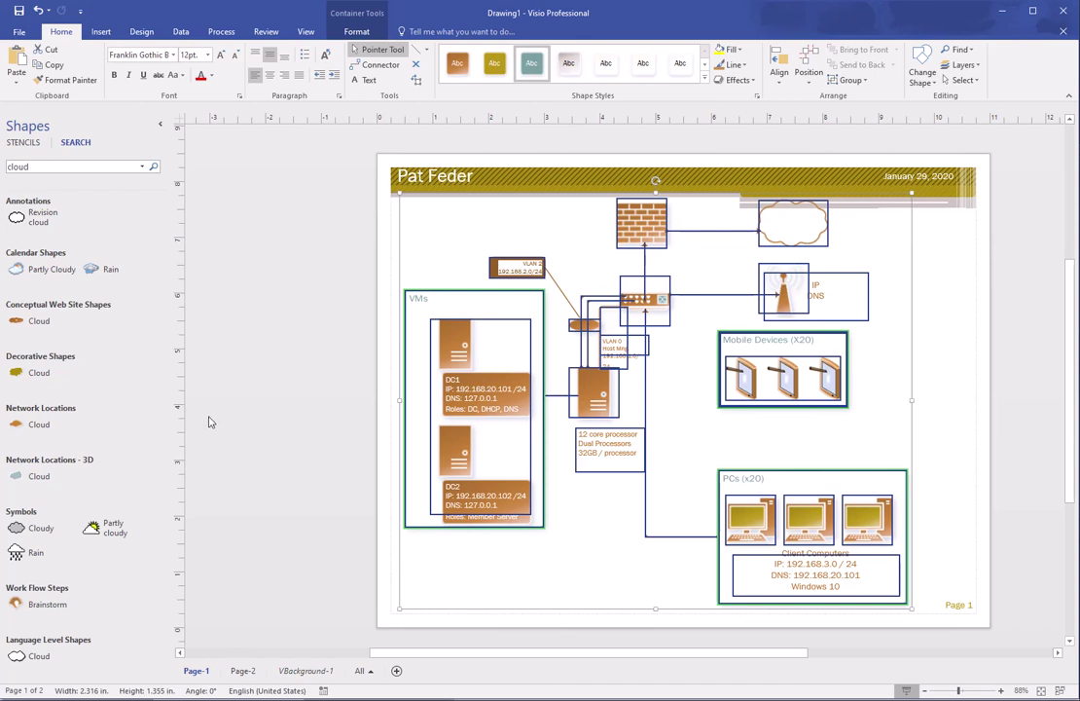
pyautogui.click(465, 255)
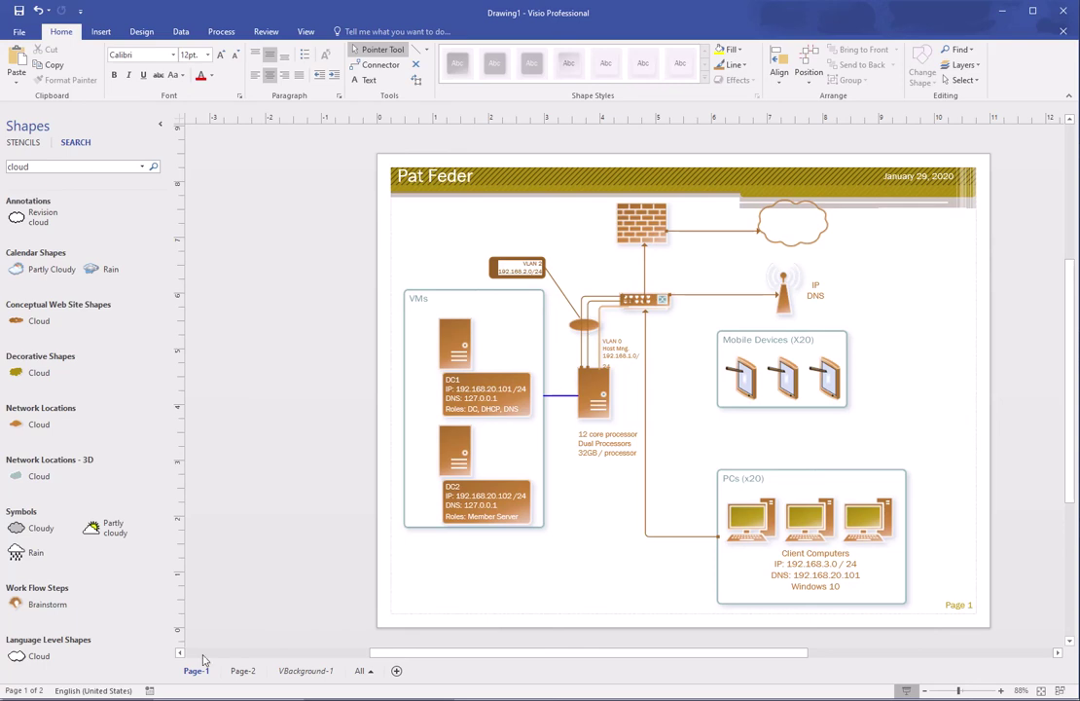
# Step: Switch to Chrome and search Google Images for "visio network diagram" in a new tab
pyautogui.hotkey('alt', 'Tab')
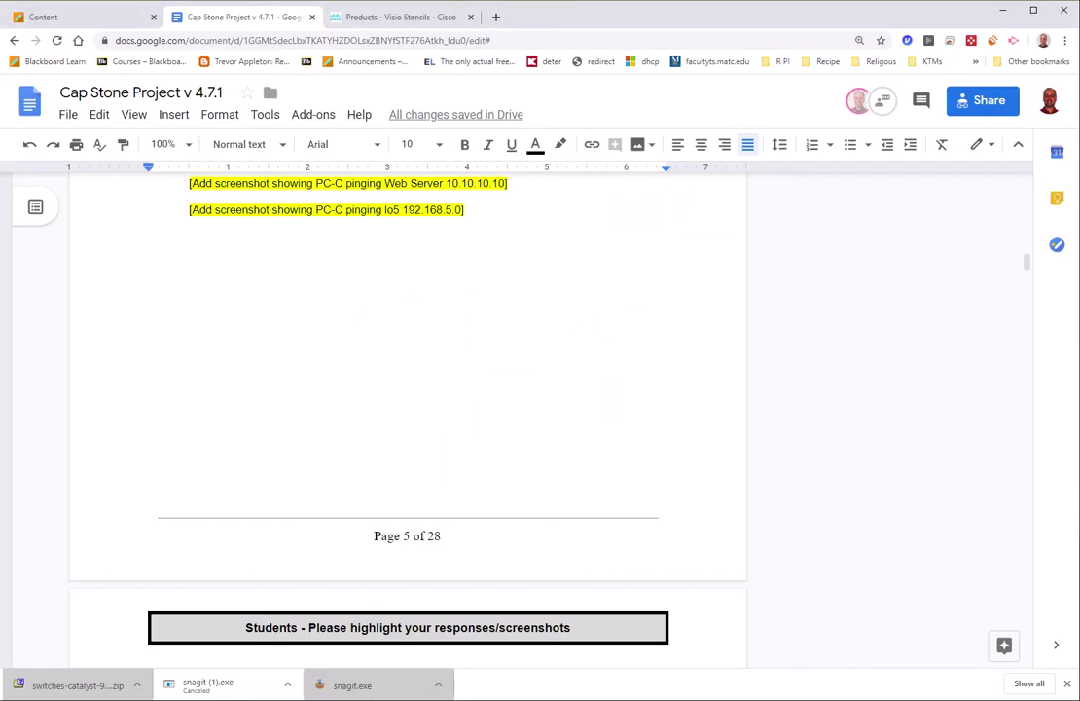
pyautogui.click(495, 17)
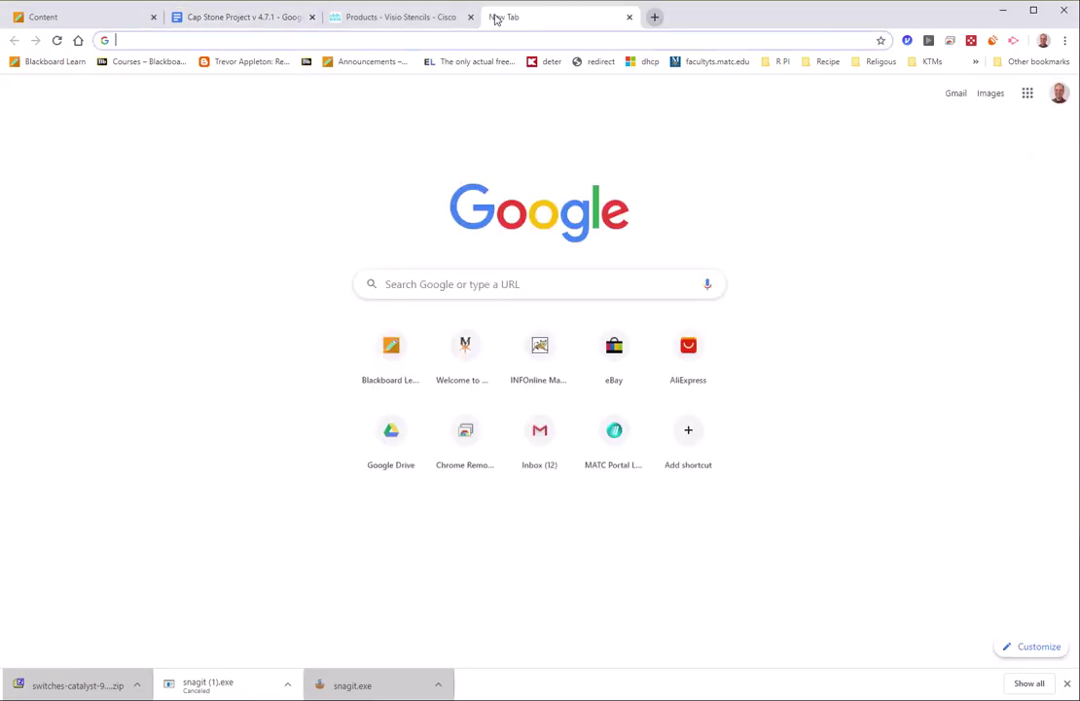
pyautogui.write('visio')
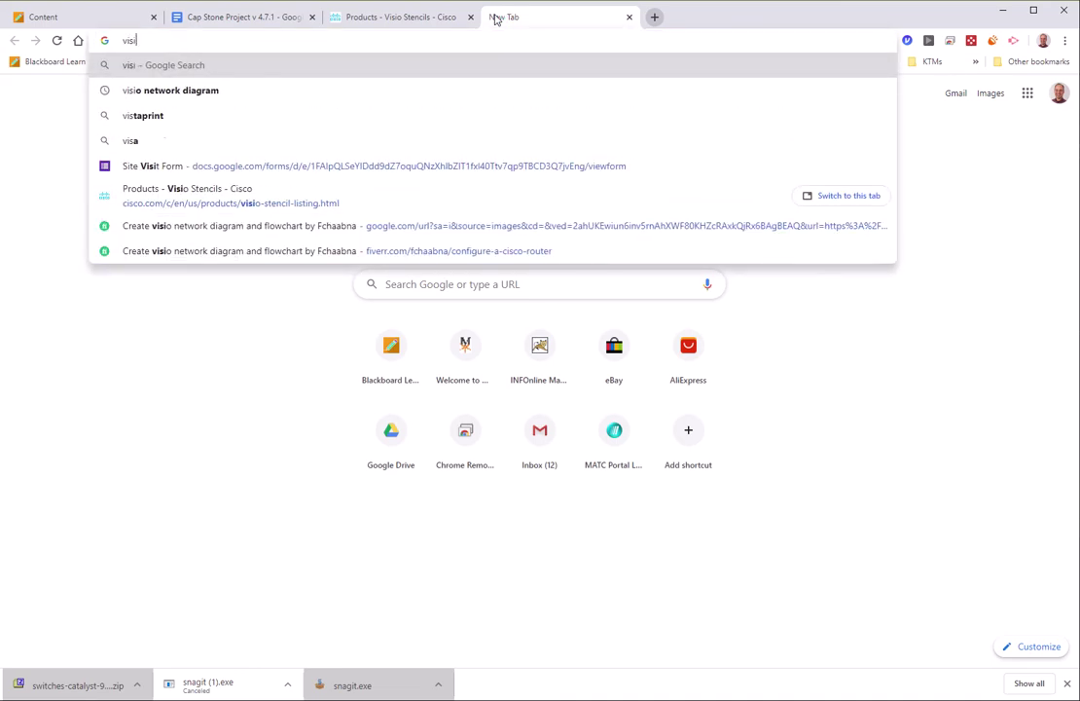
pyautogui.press('Down')
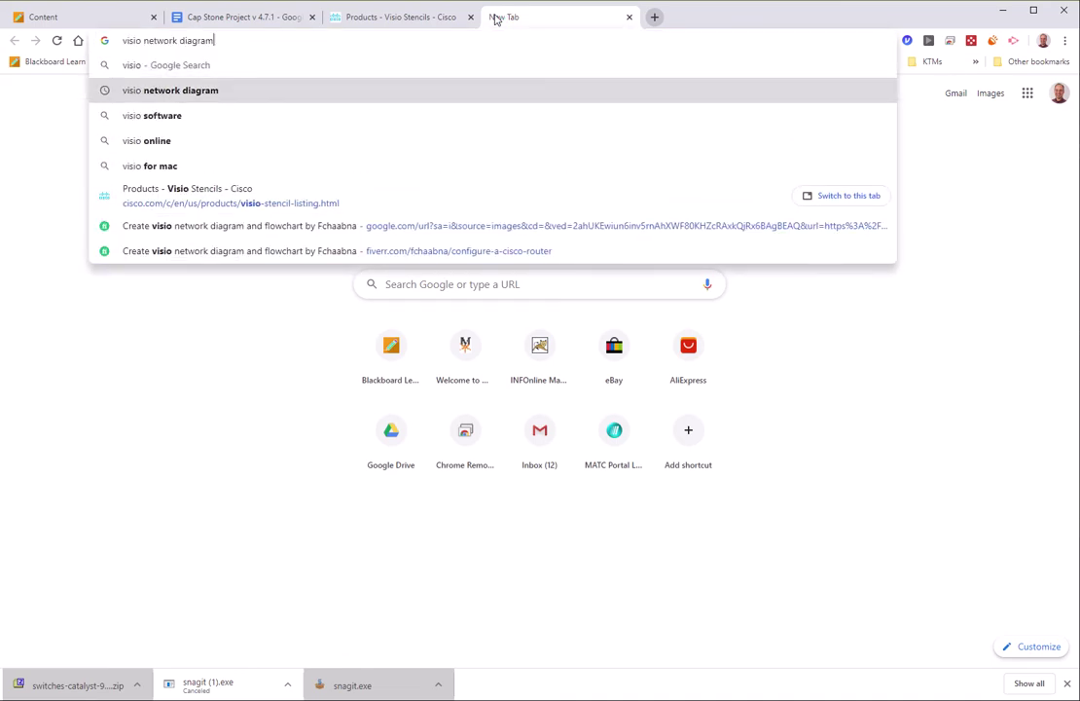
pyautogui.press('Return')
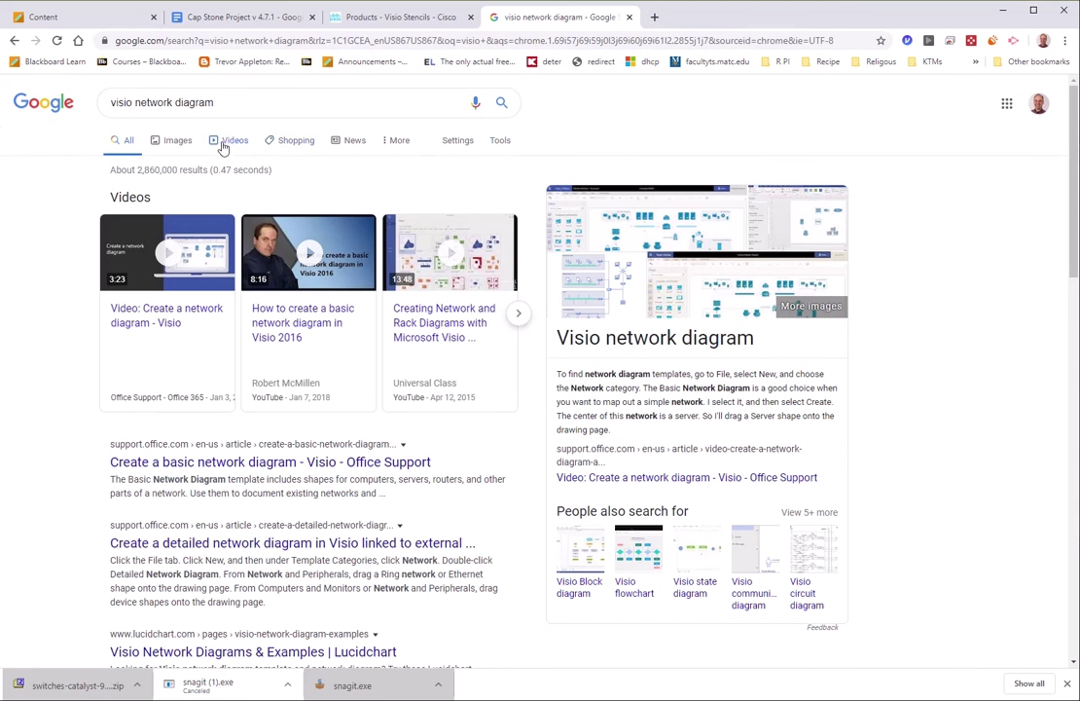
pyautogui.click(178, 146)
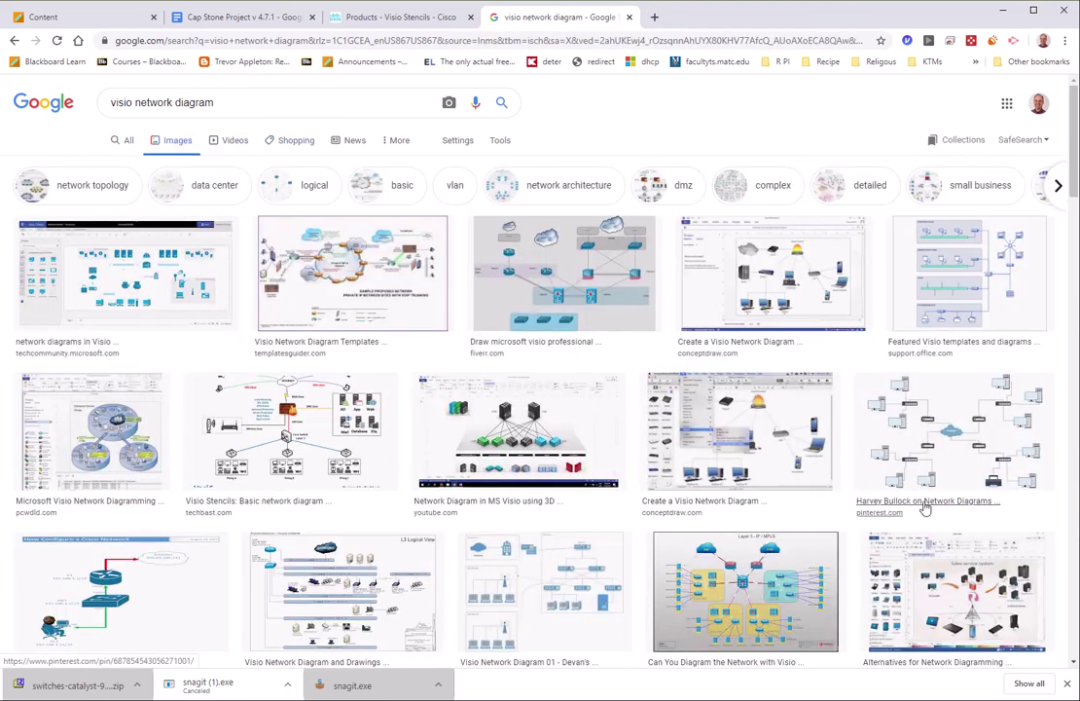
# Step: Browse the image results and preview the Network Diagram Store example and the isometric Woodhaven-Brownstown School District network diagram
pyautogui.scroll(-2, 919, 514)
pyautogui.scroll(-3, 897, 512)
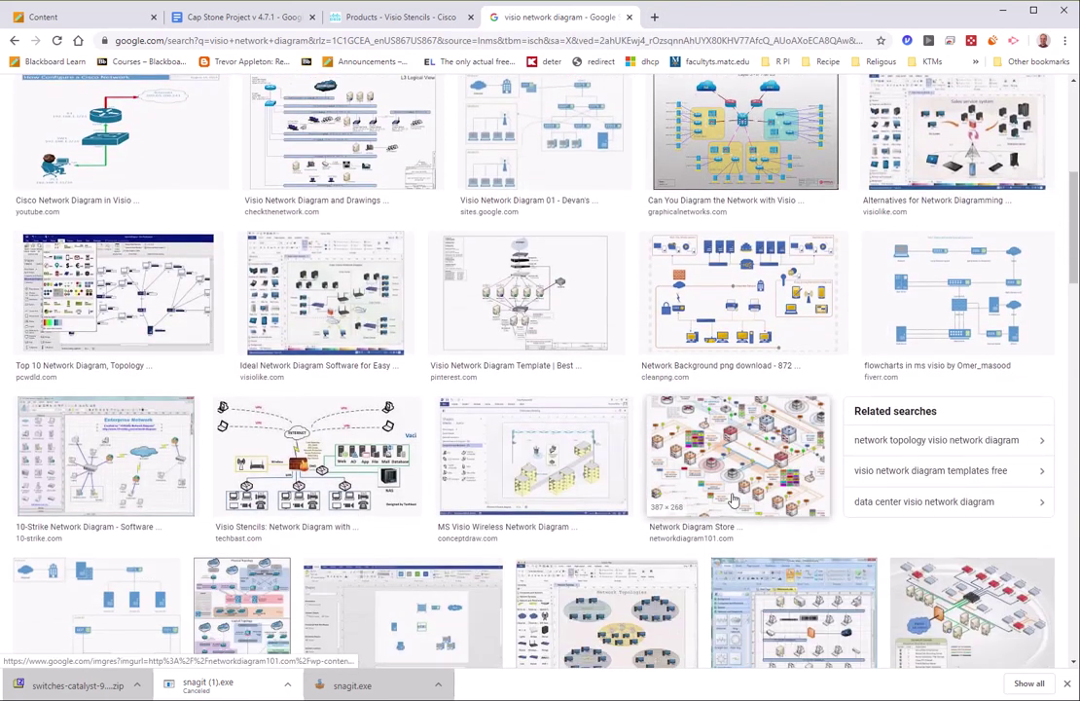
pyautogui.click(762, 468)
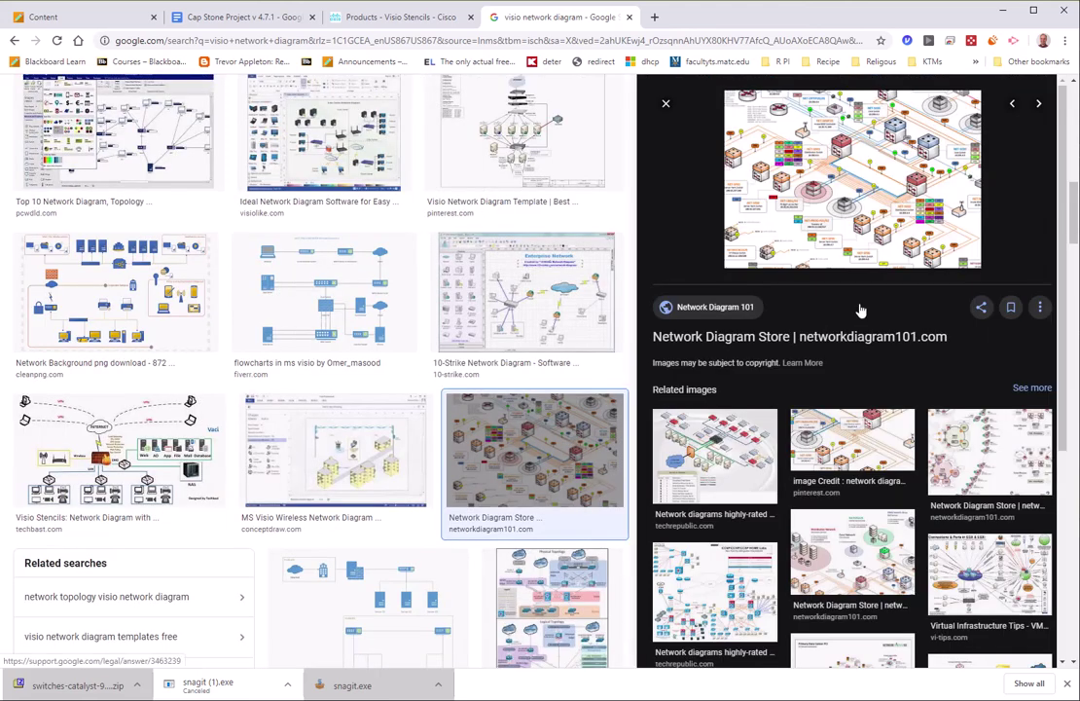
pyautogui.scroll(-4, 533, 443)
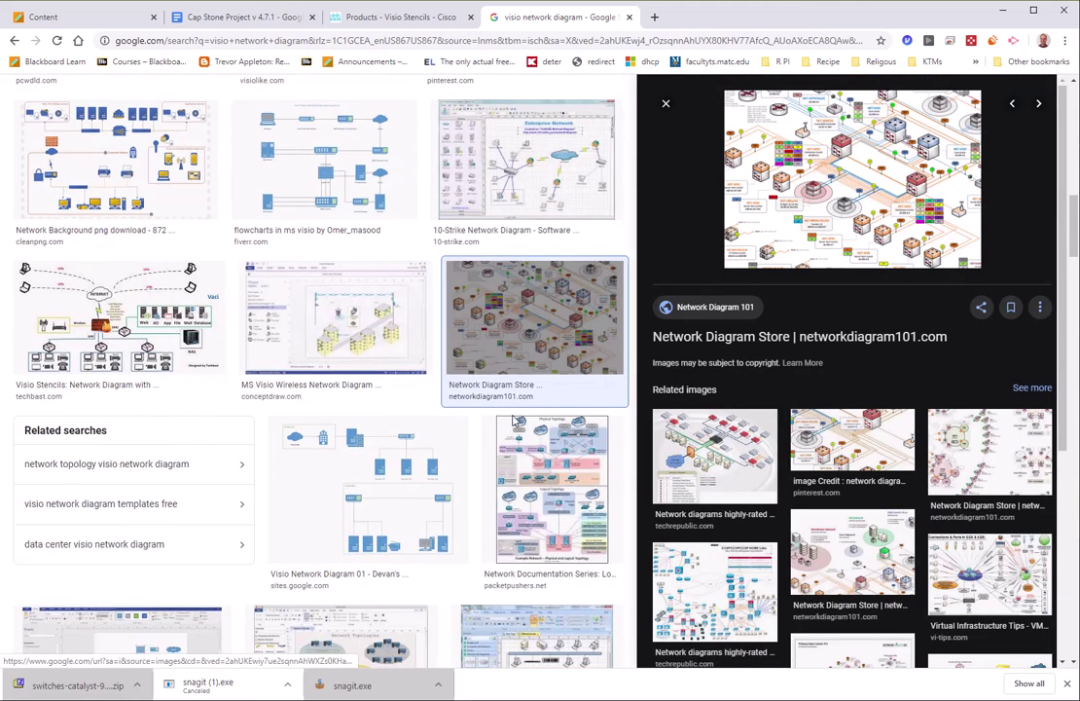
pyautogui.scroll(-2, 533, 443)
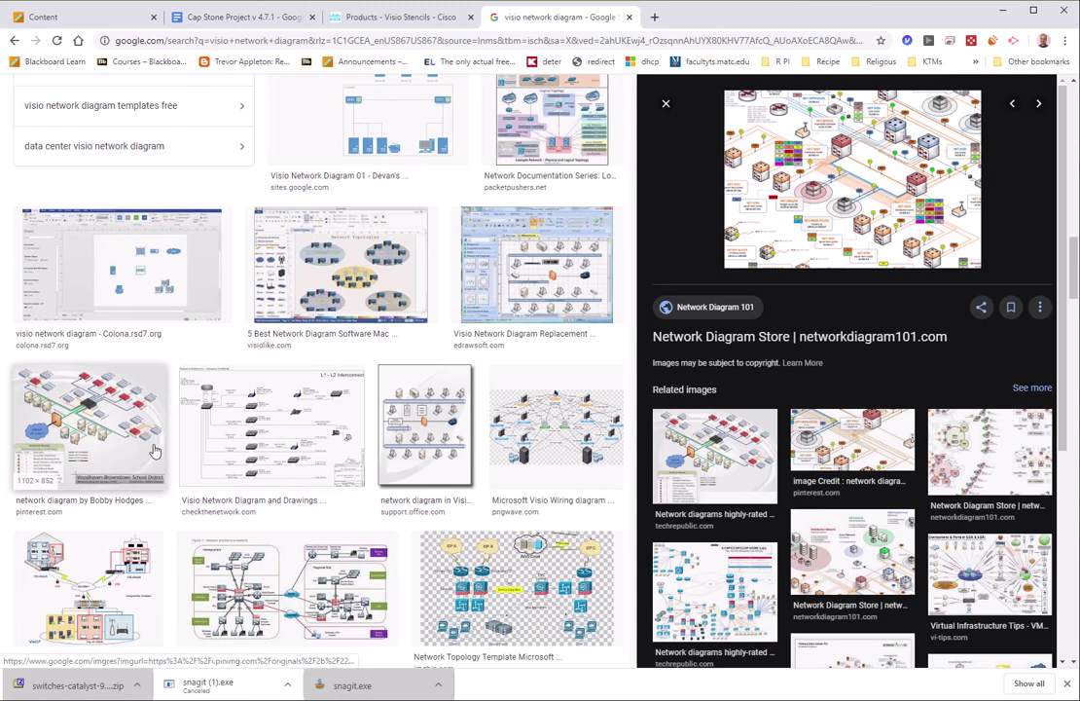
pyautogui.click(113, 434)
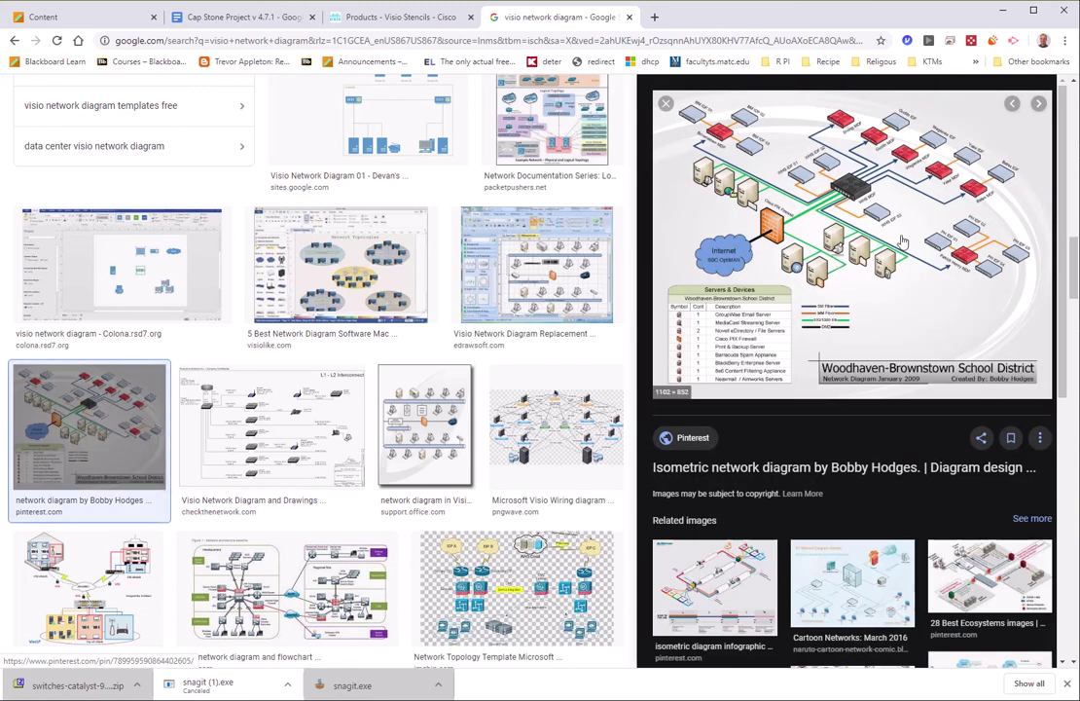